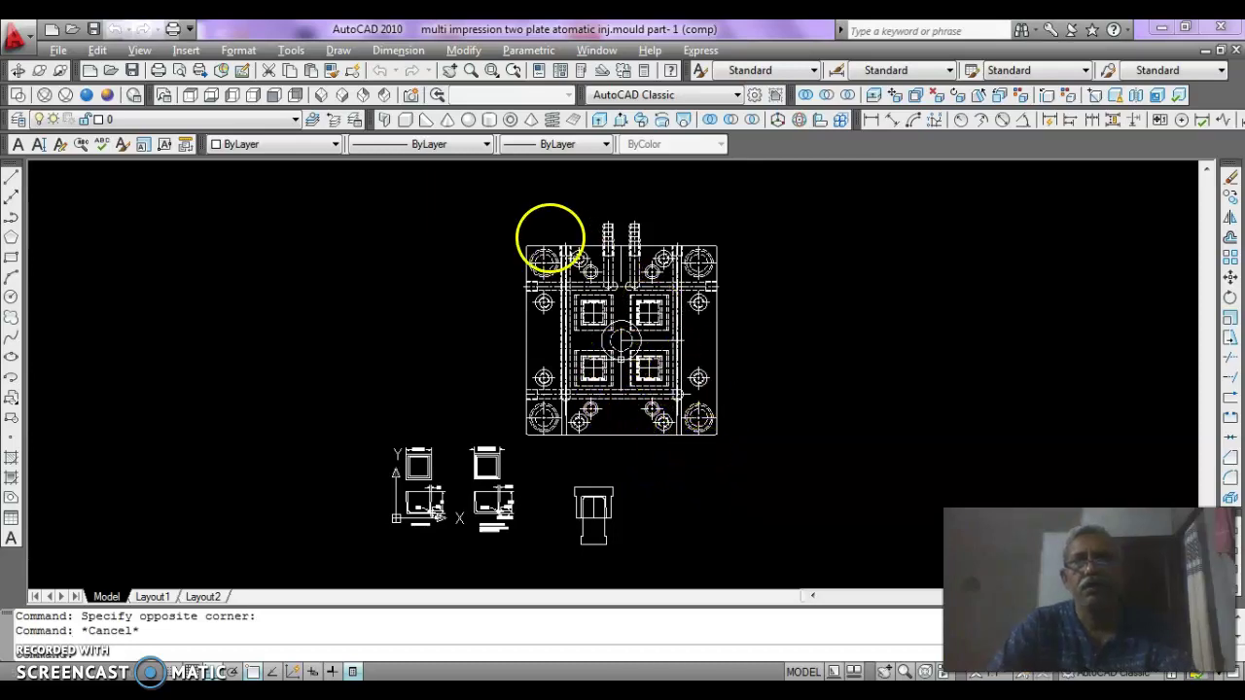
- Draw a circle of radius 2 centred on the concentric circles in the middle of the mould plan view
scroll(635, 345, "down", 2)
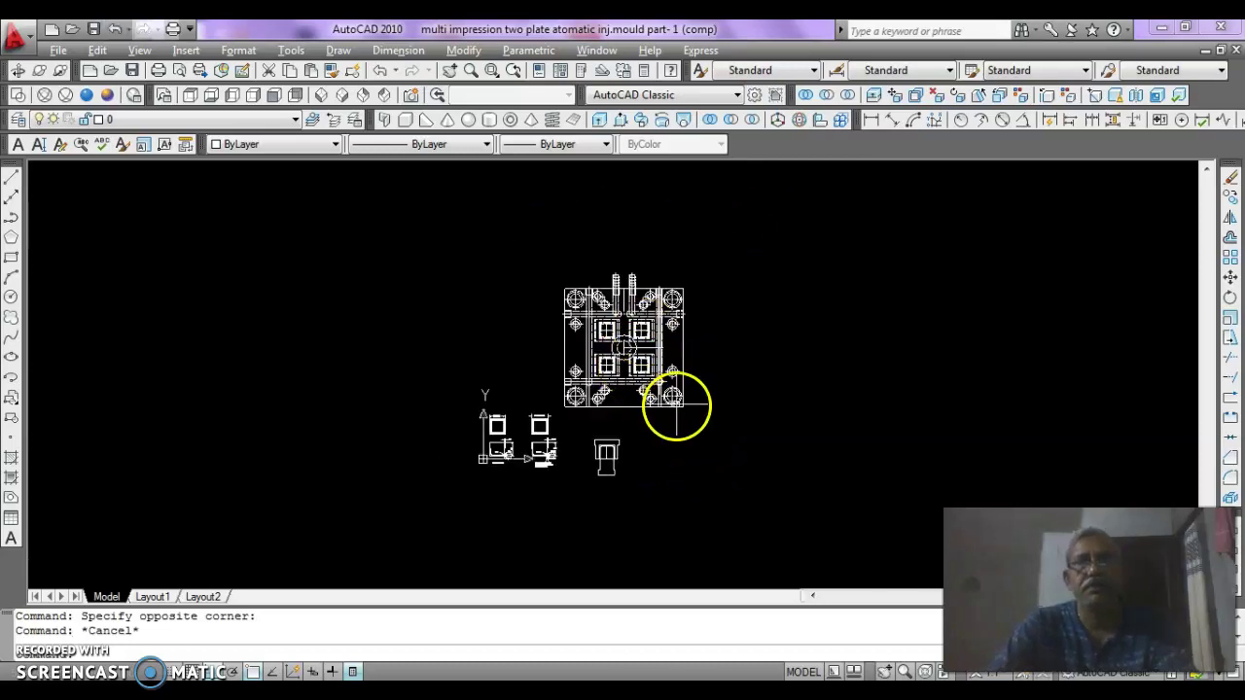
scroll(671, 399, "up", 4)
mouse_move(564, 345)
middle_mouse_down()
mouse_move(589, 454)
mouse_move(626, 467)
mouse_move(671, 461)
mouse_move(646, 482)
mouse_move(647, 511)
middle_mouse_up()
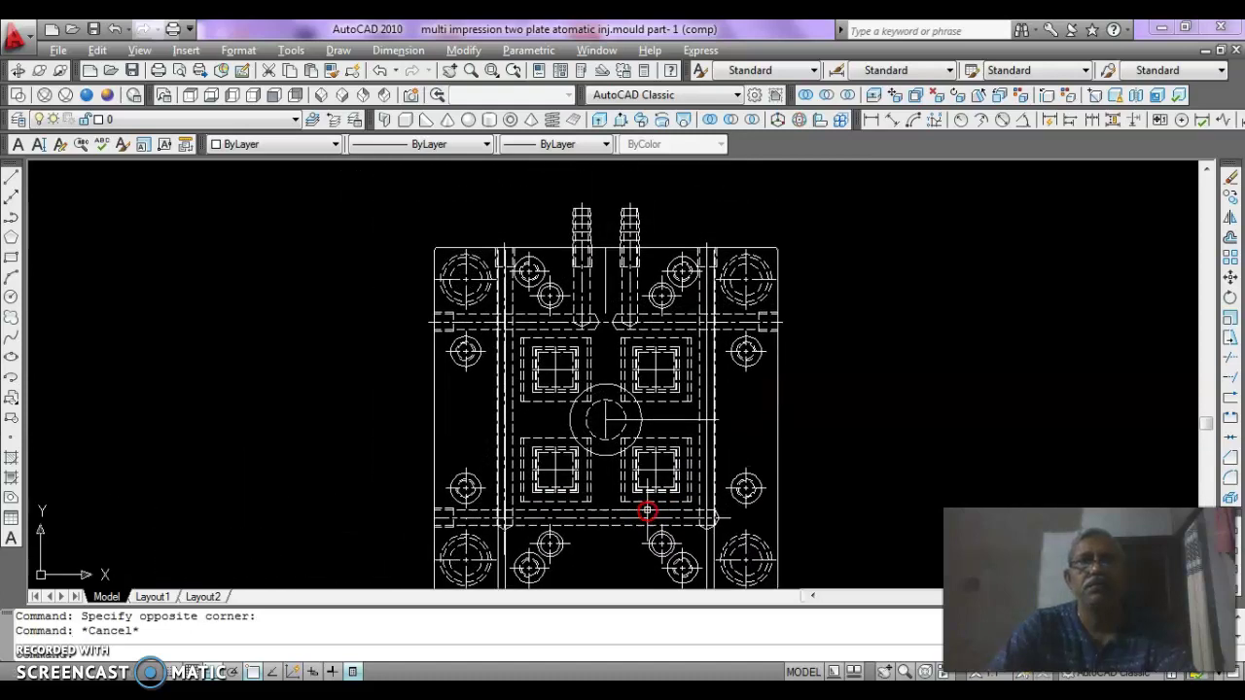
mouse_move(675, 450)
middle_mouse_down()
mouse_move(681, 356)
mouse_move(664, 338)
mouse_move(787, 385)
mouse_move(726, 363)
mouse_move(699, 428)
middle_mouse_up()
scroll(692, 384, "up", 3)
scroll(691, 385, "up", 2)
key("Escape")
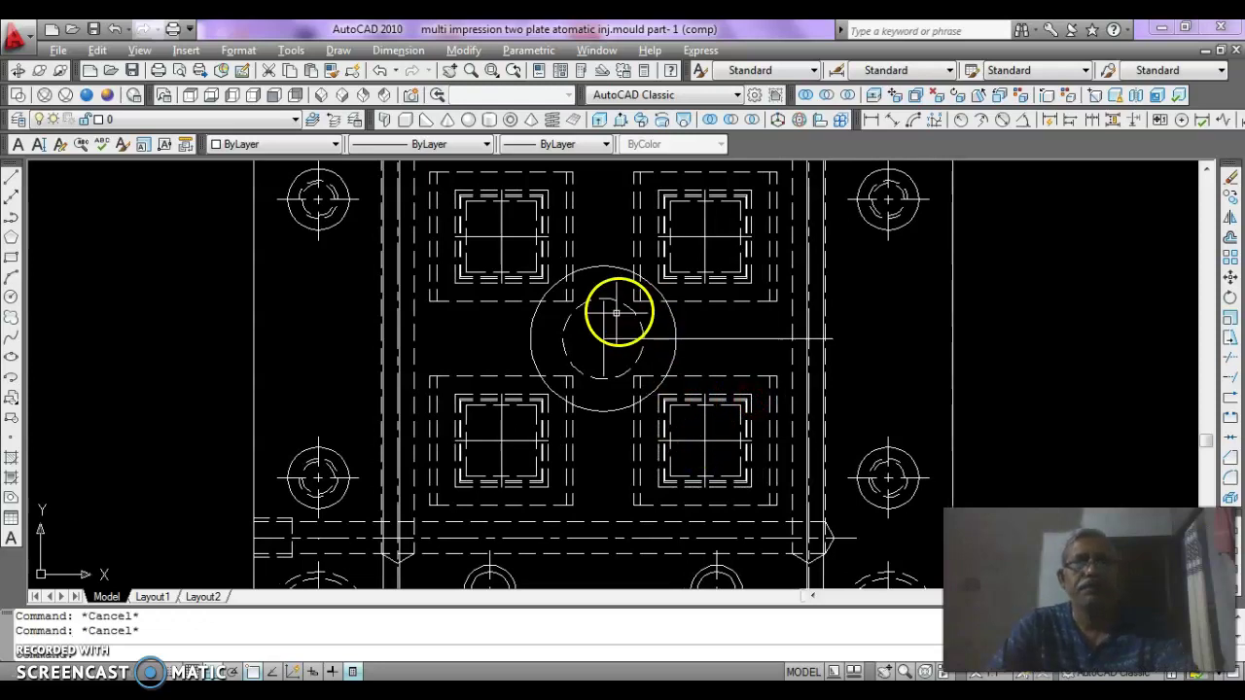
left_click(11, 297)
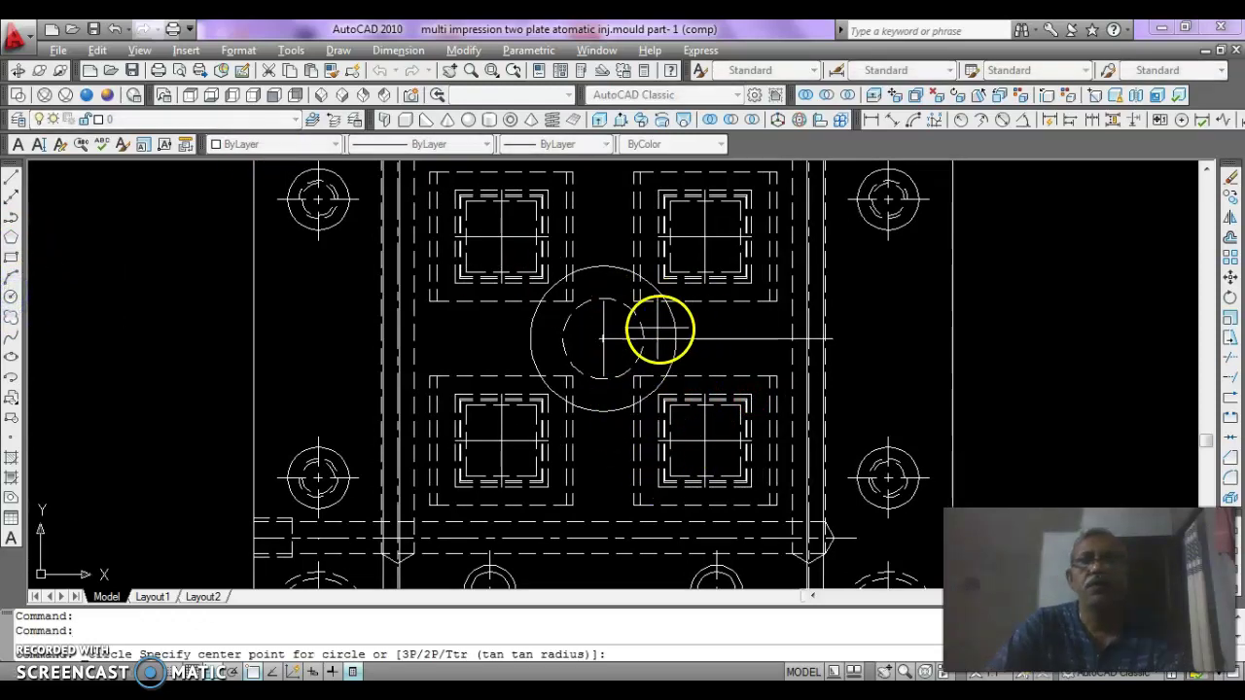
left_click(617, 341)
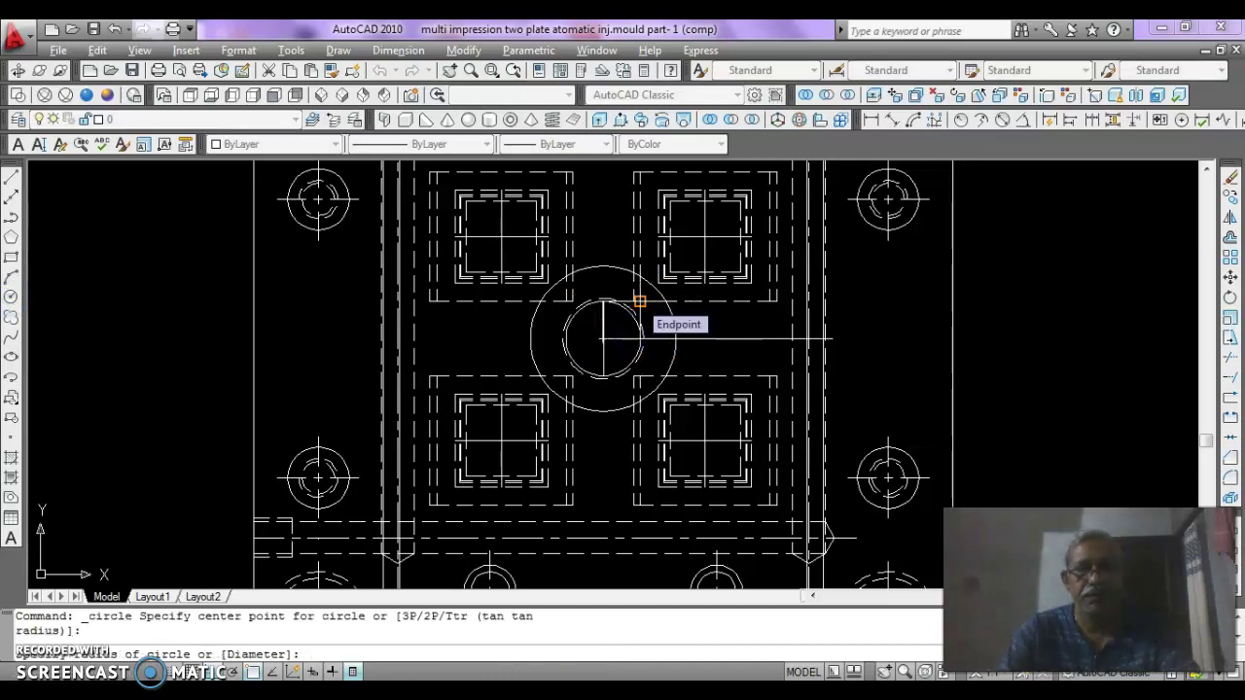
key("Return")
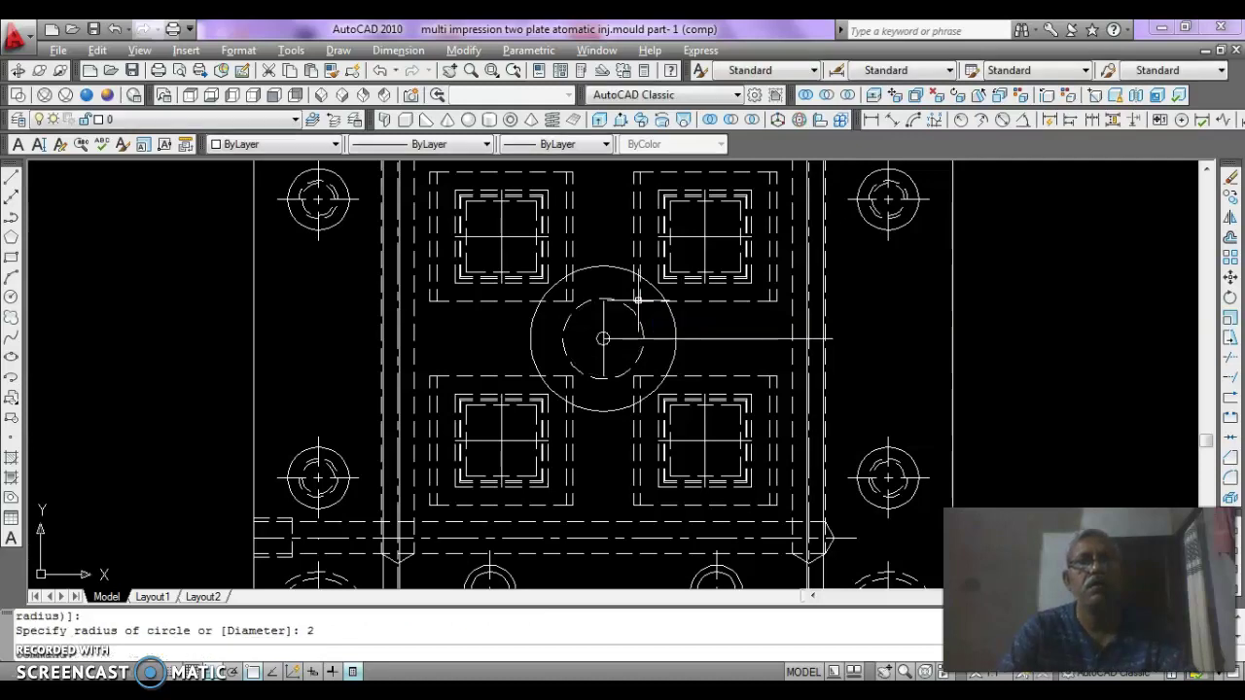
- Draw a horizontal line about 63 units long rightward from the upper right corner of the cavity insert section
middle_click_drag(659, 342, 664, 204)
scroll(637, 261, "up", 2)
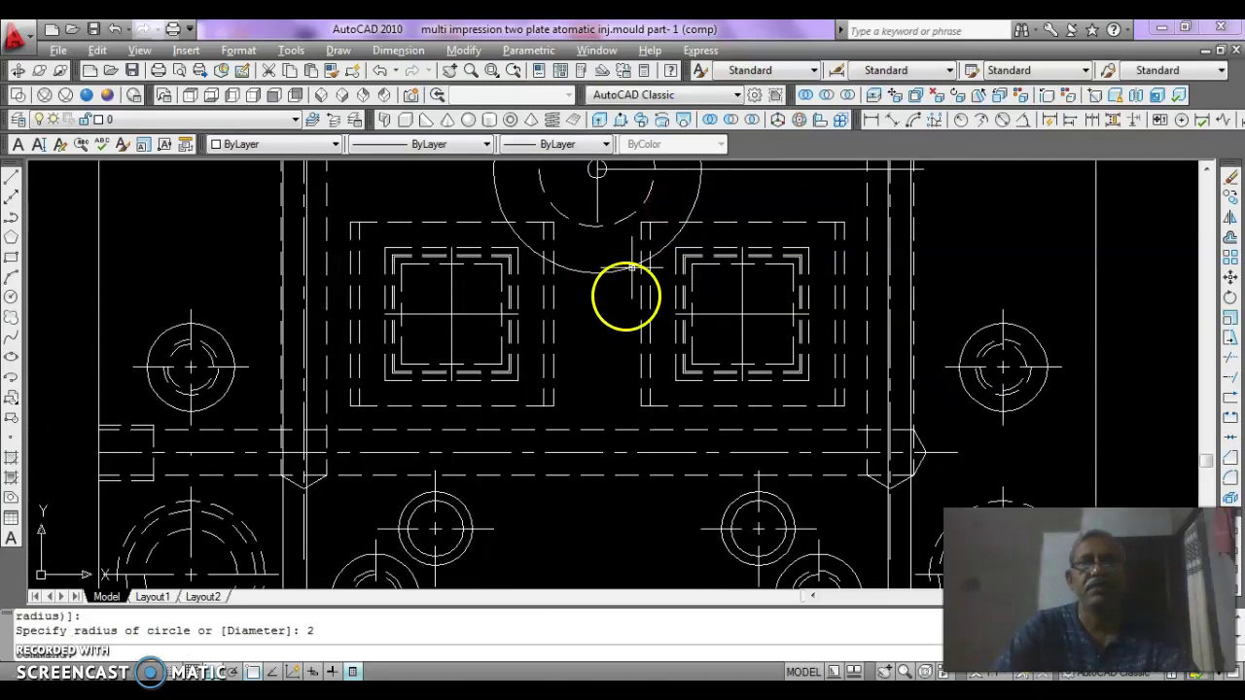
middle_click_drag(625, 439, 631, 332)
mouse_move(610, 409)
middle_mouse_down()
mouse_move(597, 445)
mouse_move(633, 347)
mouse_move(628, 230)
middle_mouse_up()
mouse_move(617, 355)
middle_mouse_down()
mouse_move(640, 190)
mouse_move(616, 383)
mouse_move(634, 259)
middle_mouse_up()
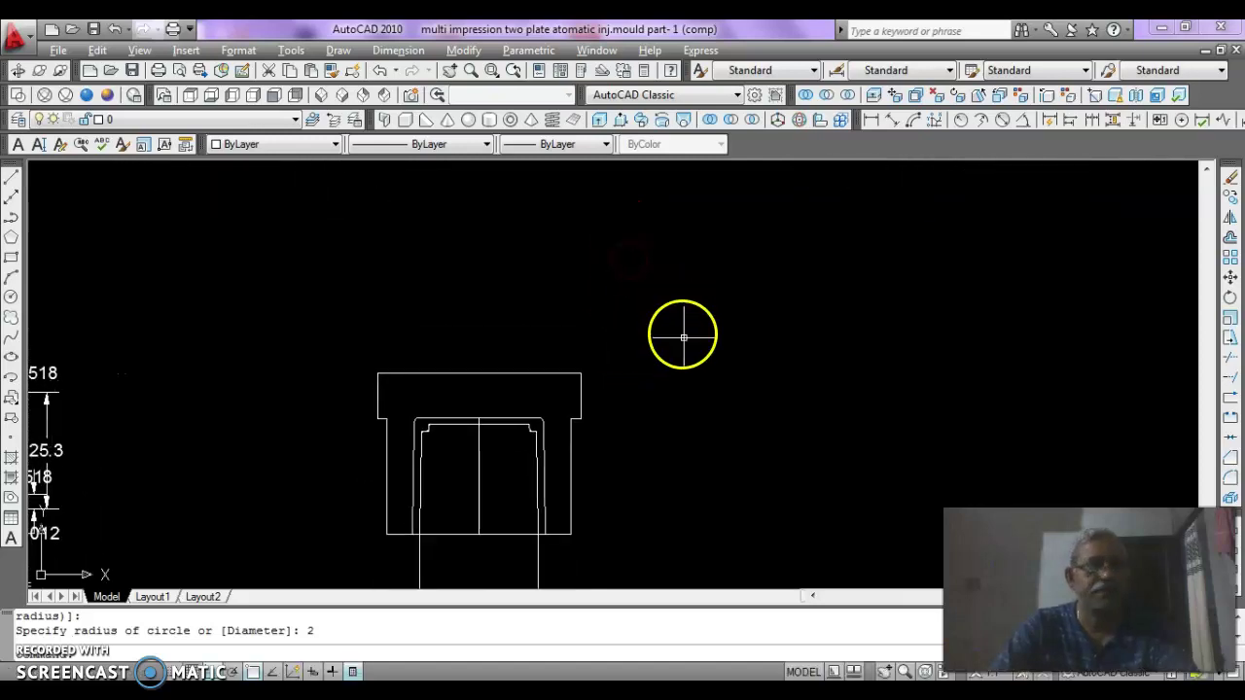
key("Escape")
mouse_move(513, 448)
middle_mouse_down()
mouse_move(471, 387)
mouse_move(464, 428)
mouse_move(478, 453)
mouse_move(523, 425)
middle_mouse_up()
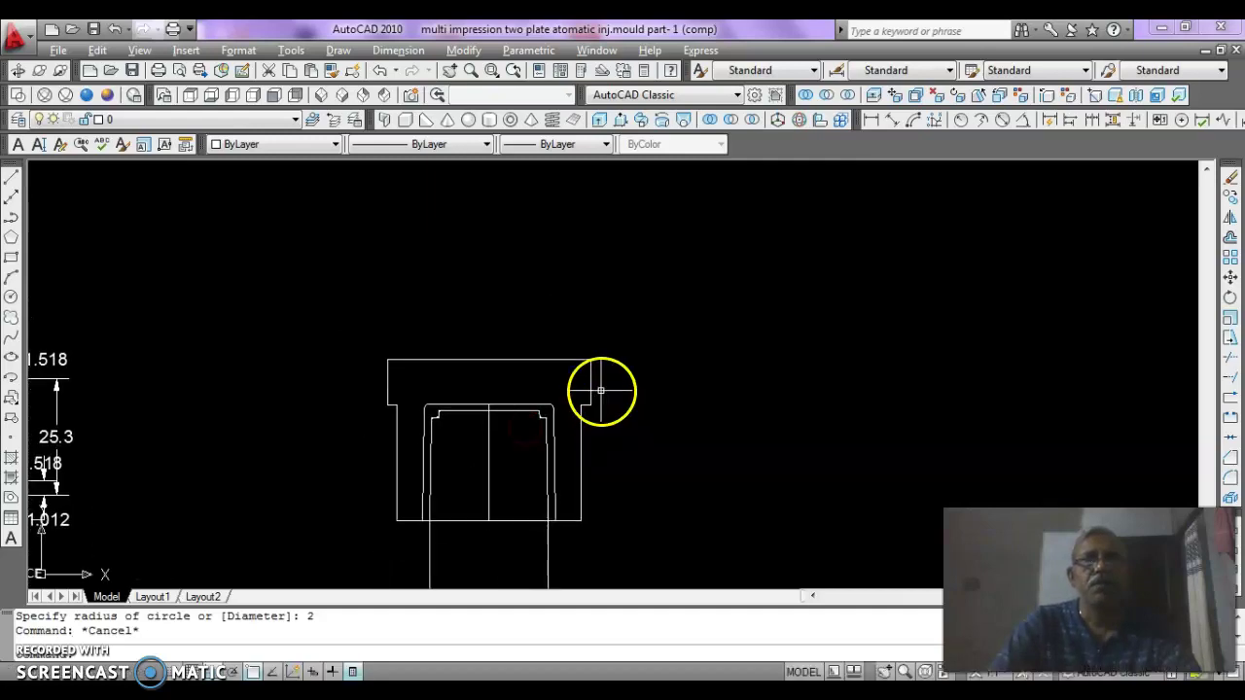
key("Escape")
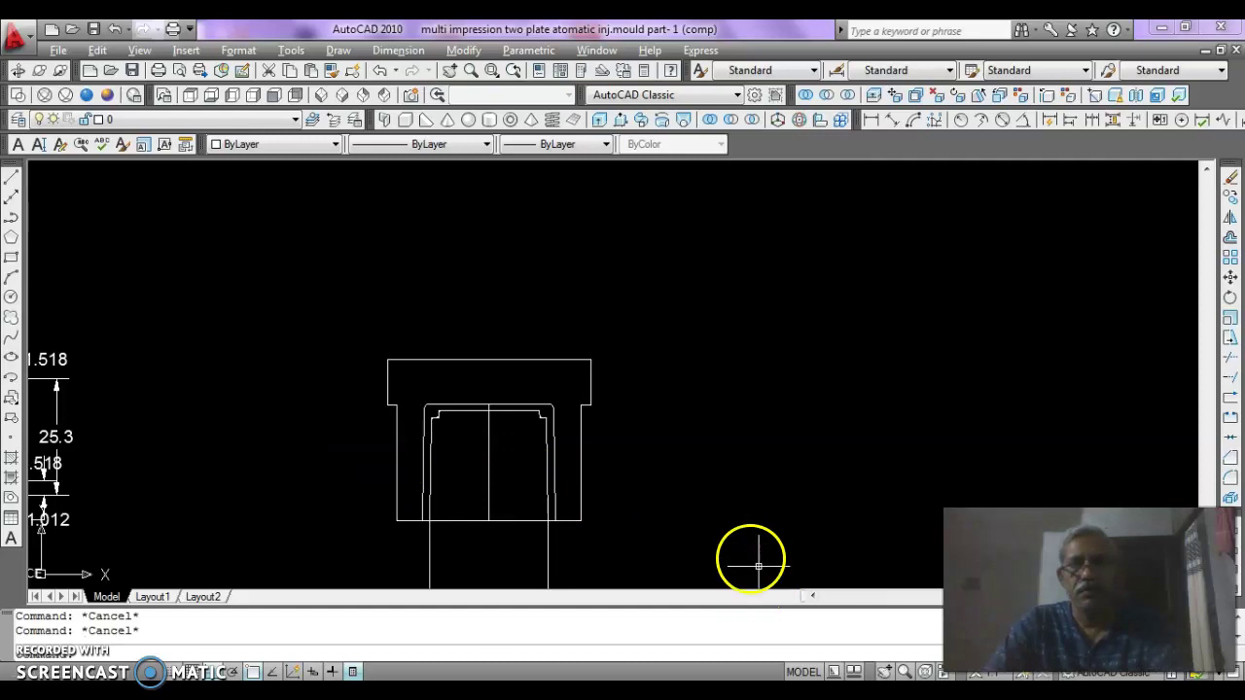
left_click(8, 177)
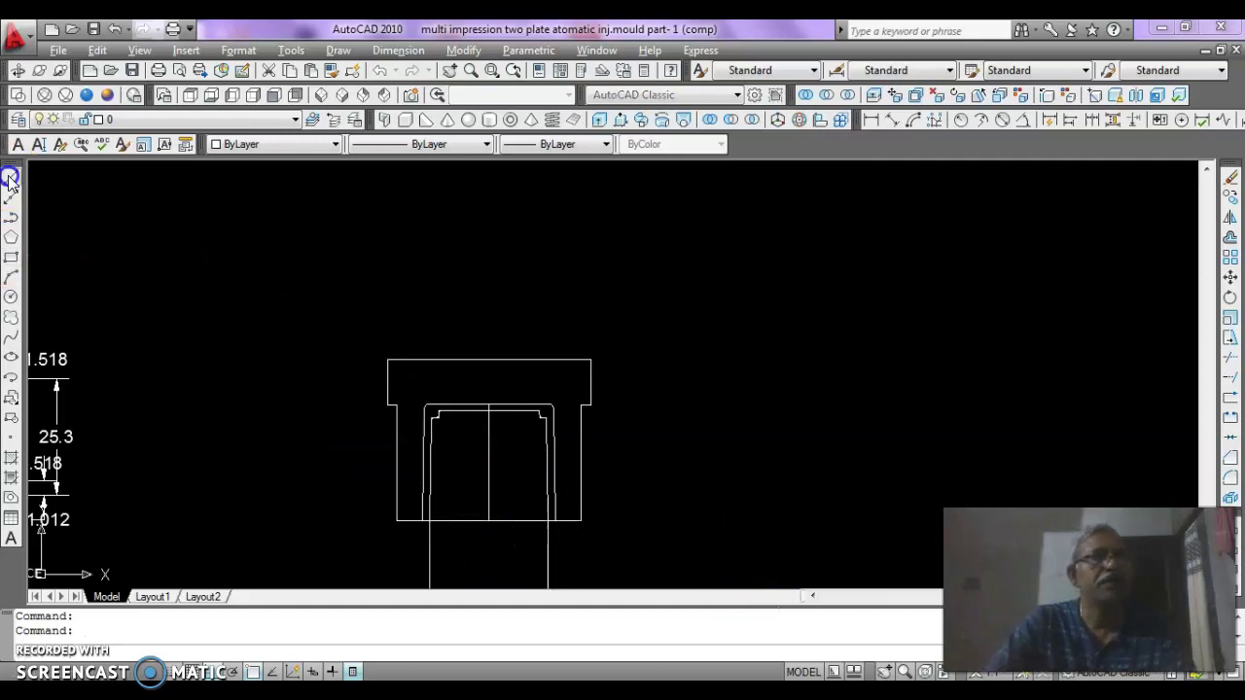
left_click(590, 360)
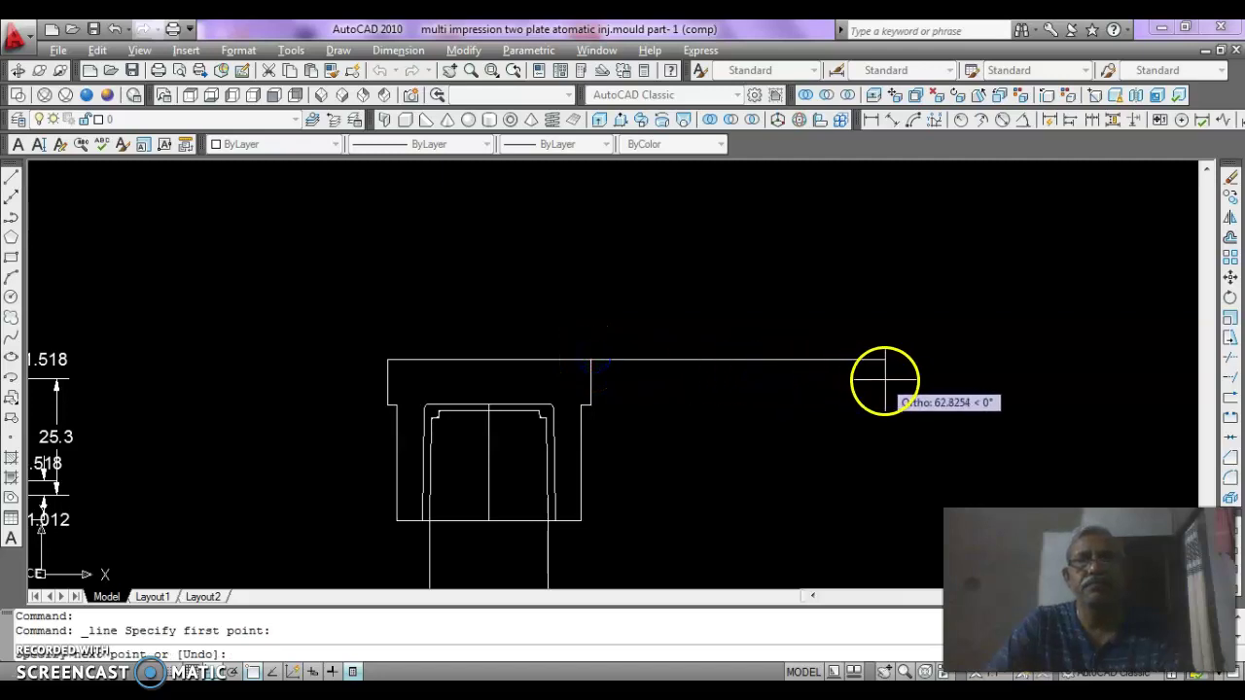
left_click(885, 362)
key("Escape")
- Offset the horizontal line at the insert's top edge 30 units upward
middle_click_drag(542, 366, 494, 500)
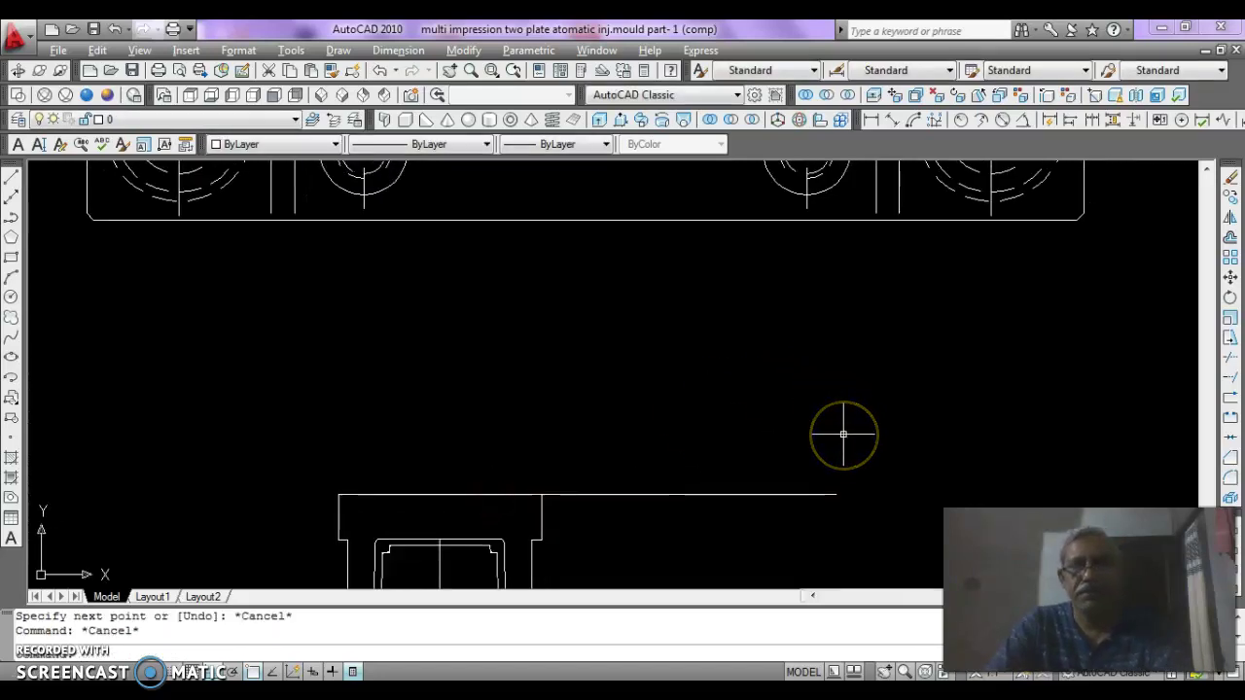
type("o")
key("Return")
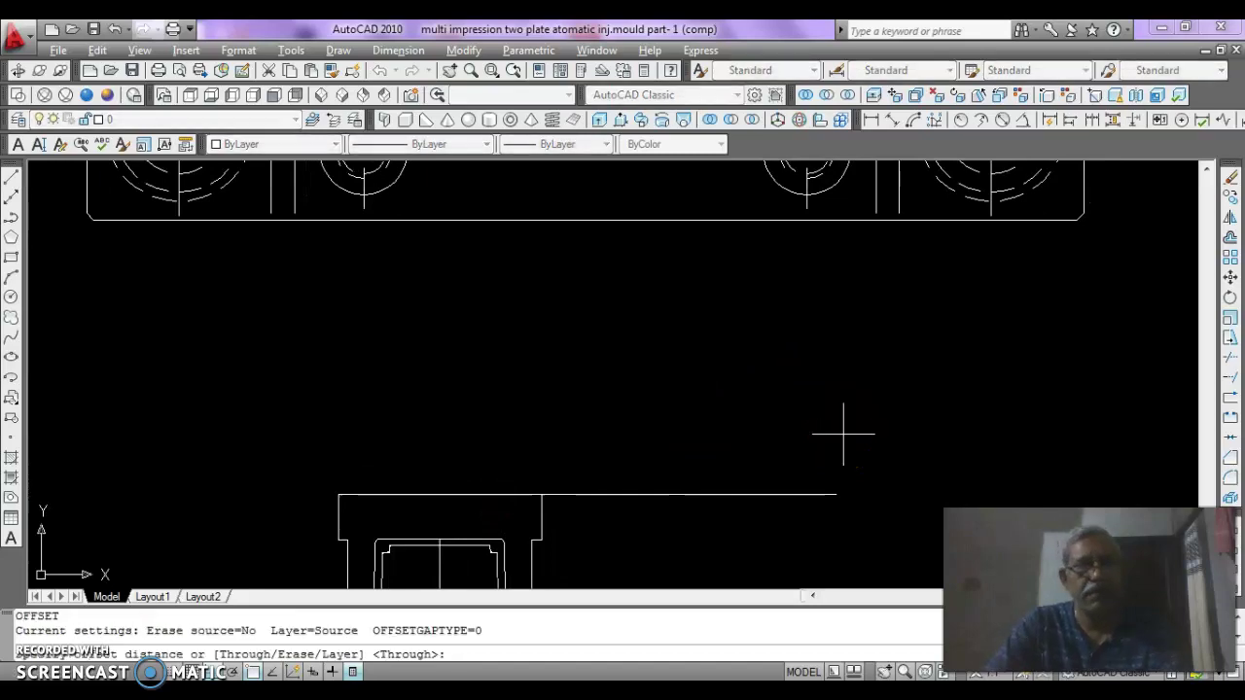
type("30")
key("Return")
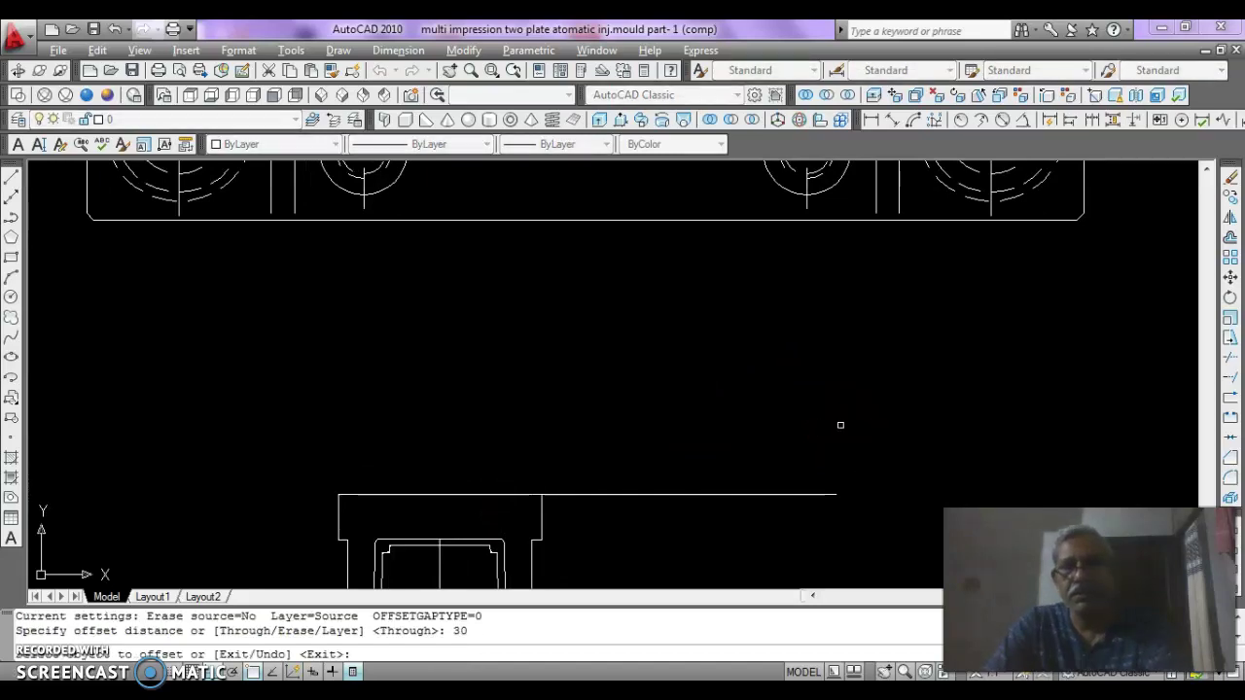
left_click(715, 501)
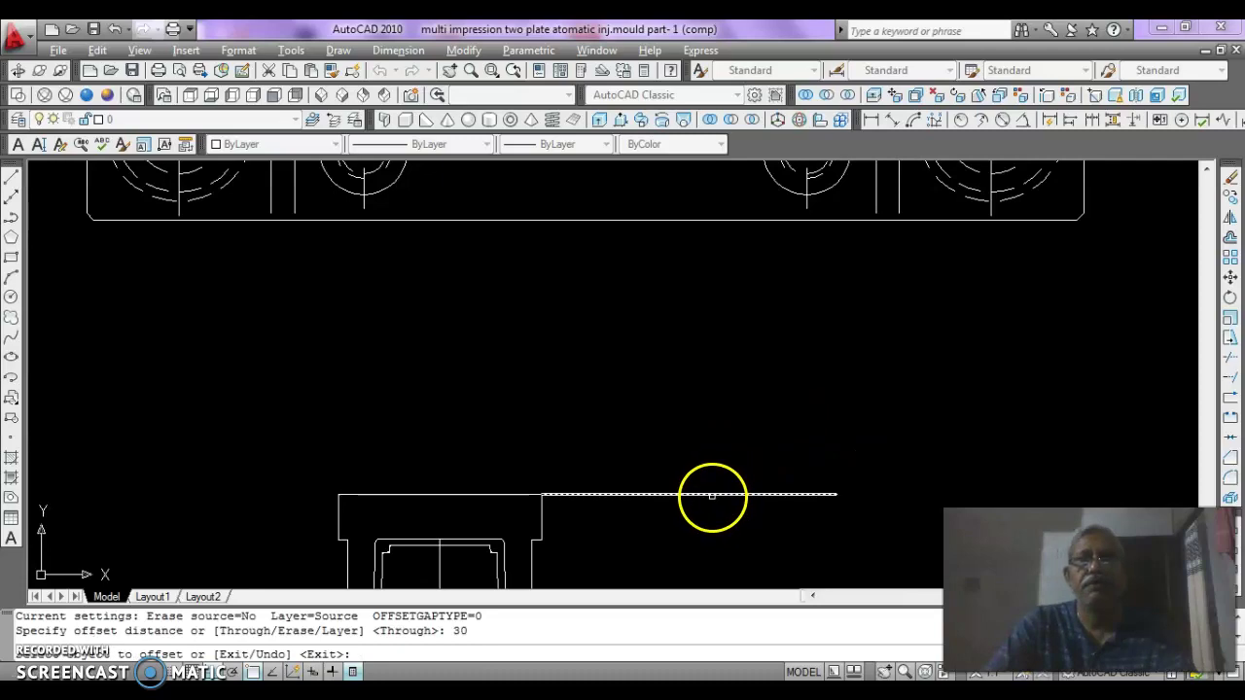
left_click(702, 452)
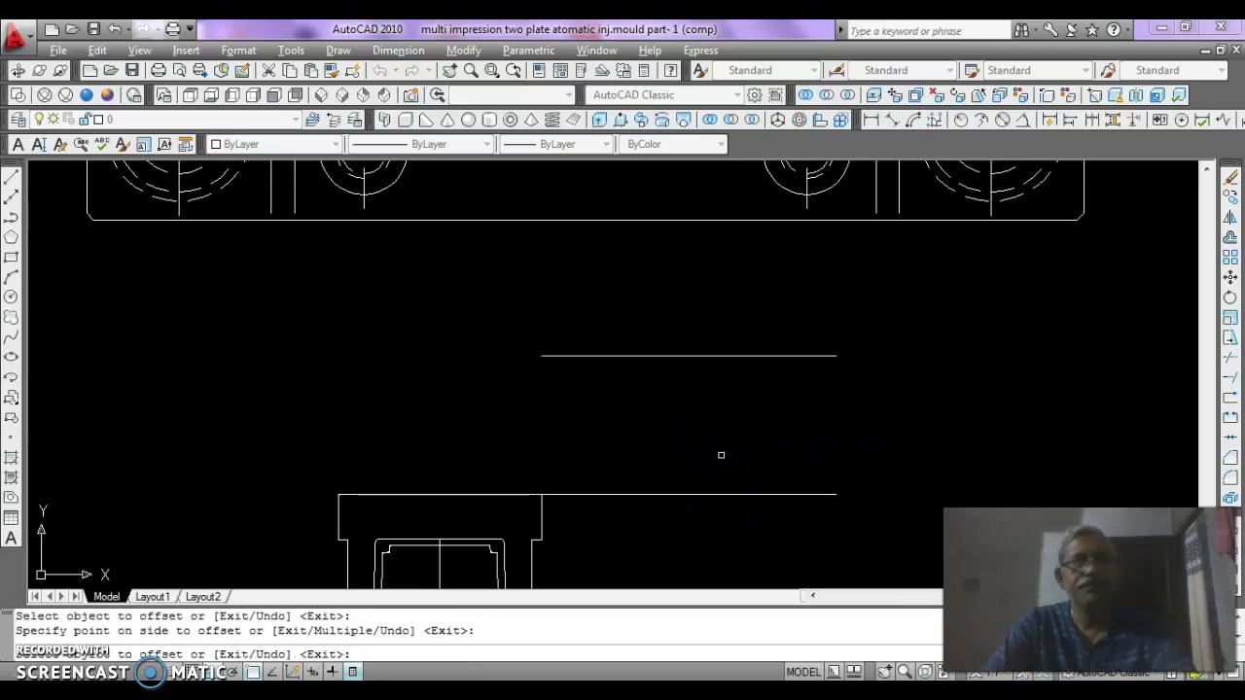
key("Escape")
- Draw a horizontal line rightward from the lower right corner of the cavity insert, level with its bottom edge
scroll(554, 320, "down", 2)
middle_click_drag(554, 320, 547, 234)
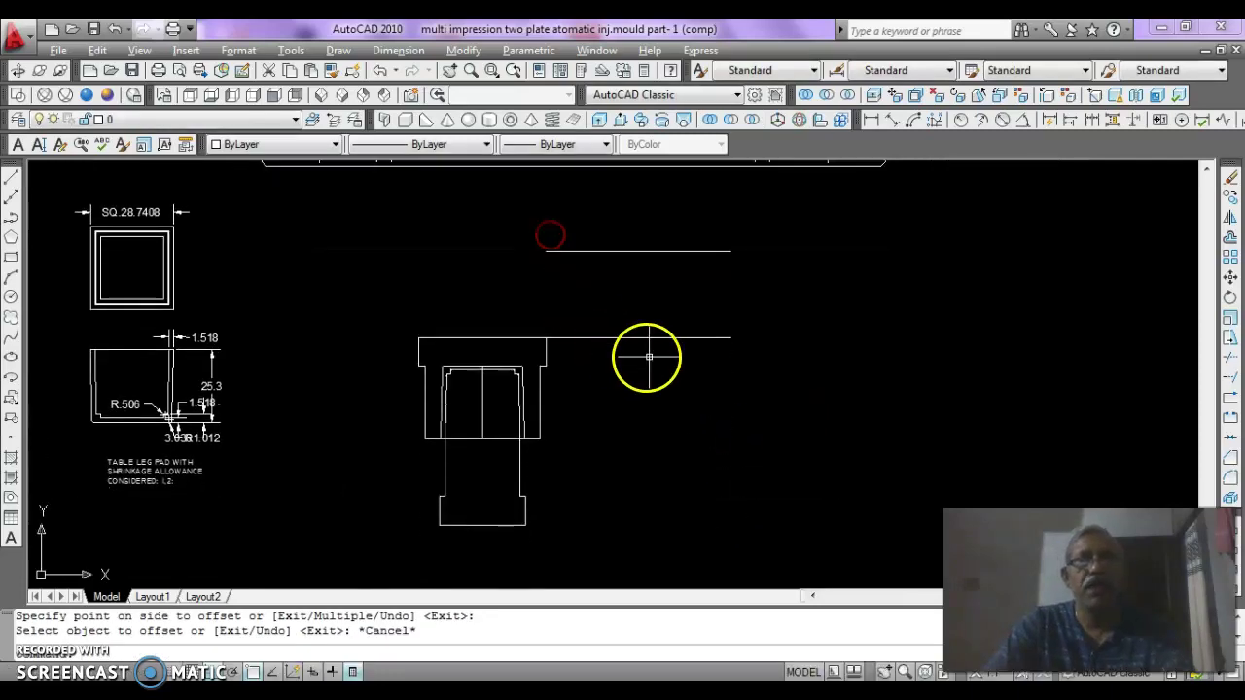
key("Escape")
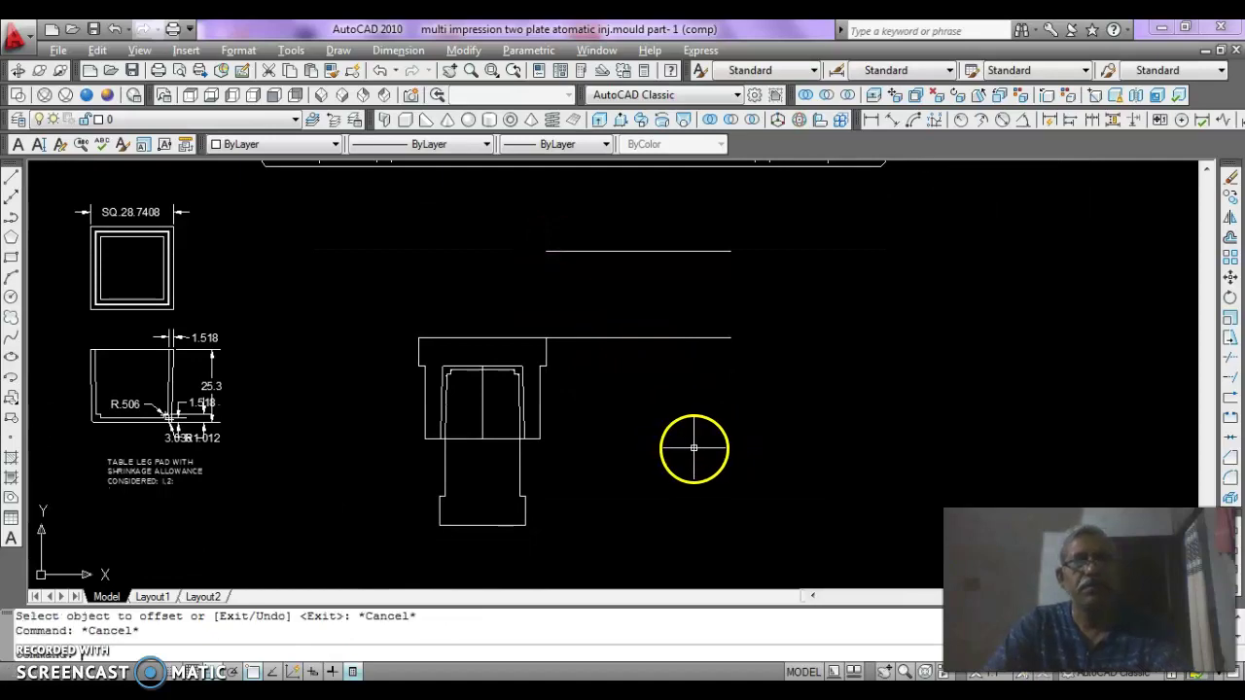
left_click(11, 179)
left_click(540, 441)
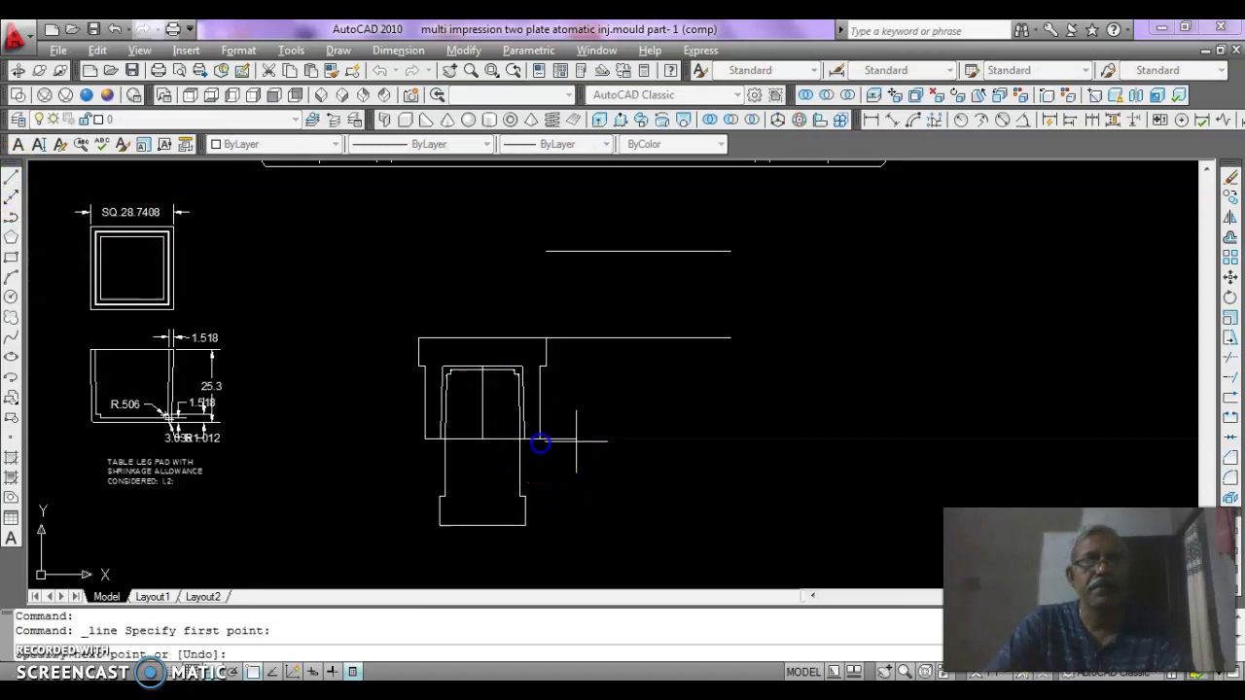
left_click(773, 438)
key("Escape")
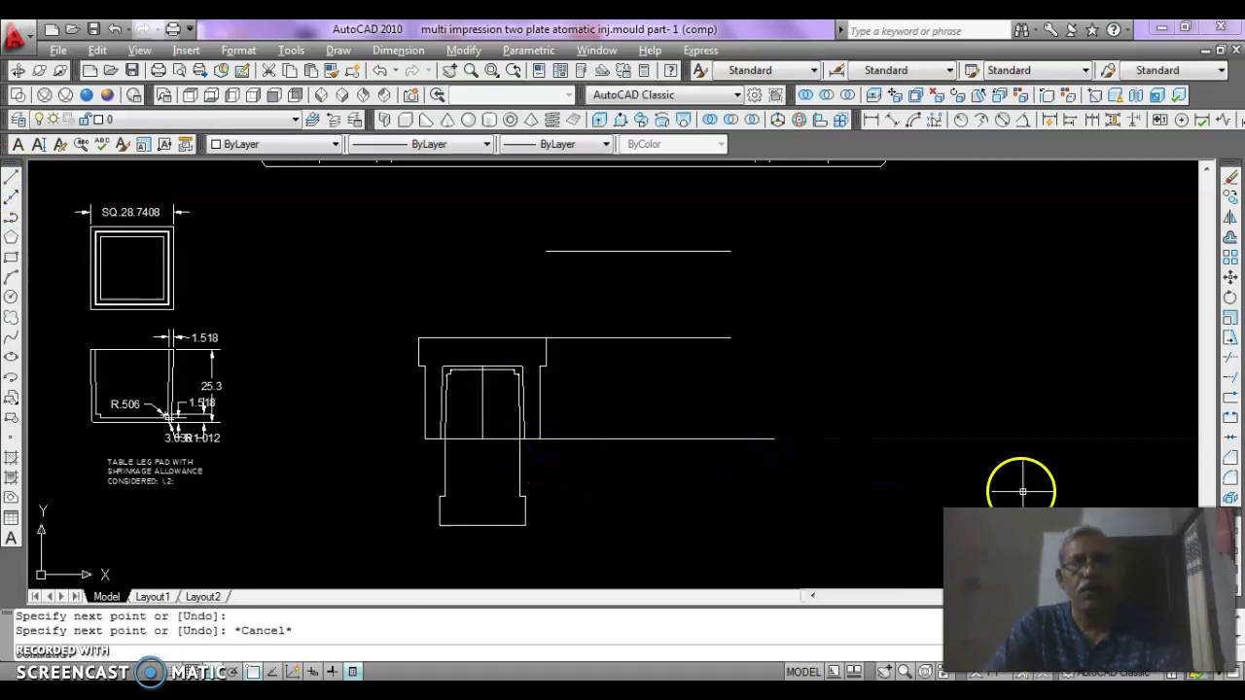
- Offset the horizontal line at the cavity insert's bottom edge 30 units downward
type("o")
key("Return")
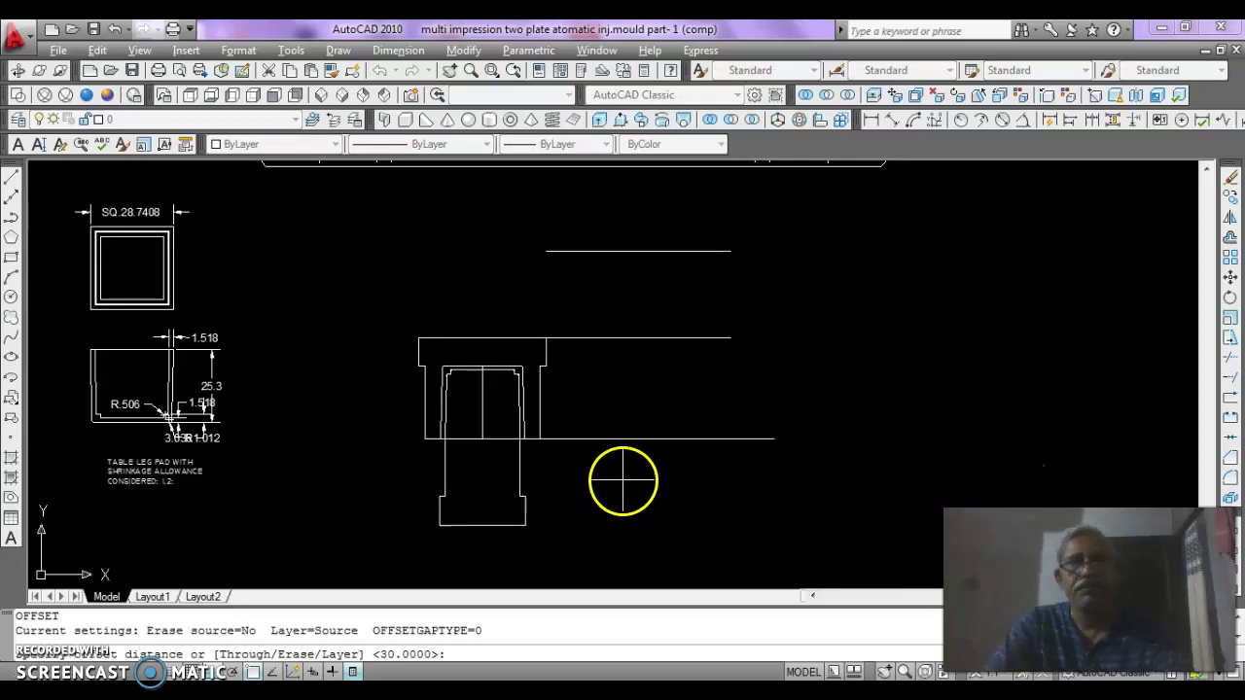
key("Return")
left_click(629, 440)
left_click(650, 457)
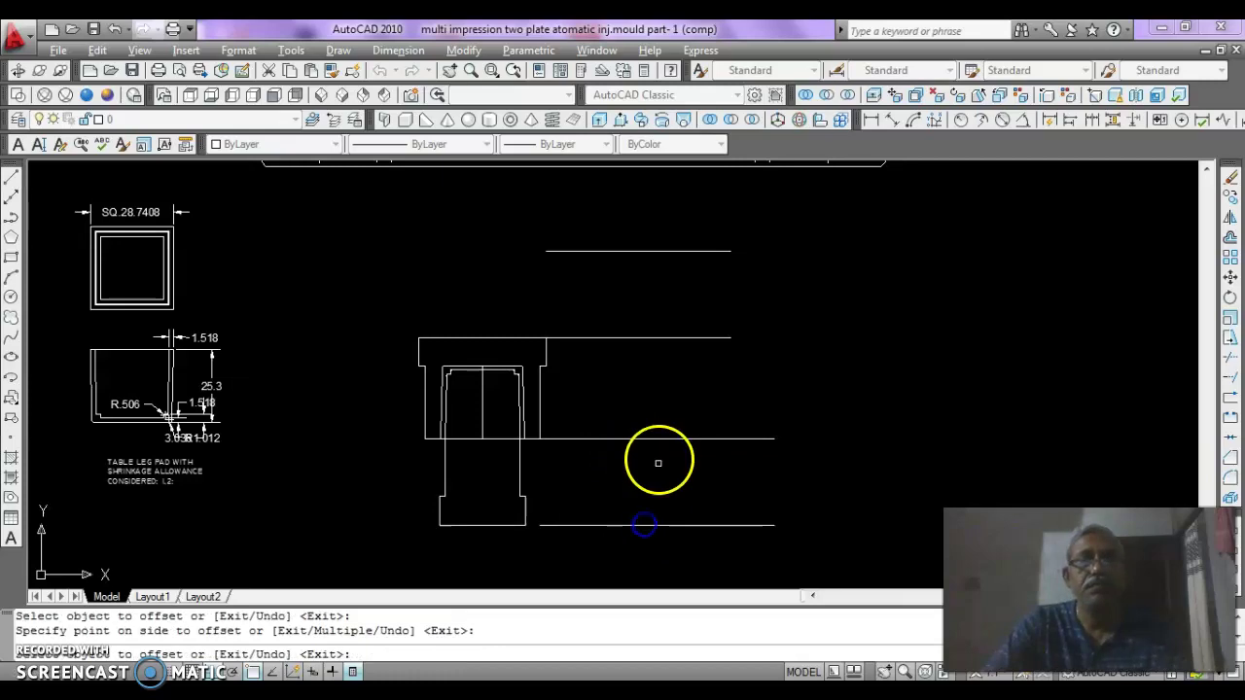
middle_click_drag(706, 436, 774, 385)
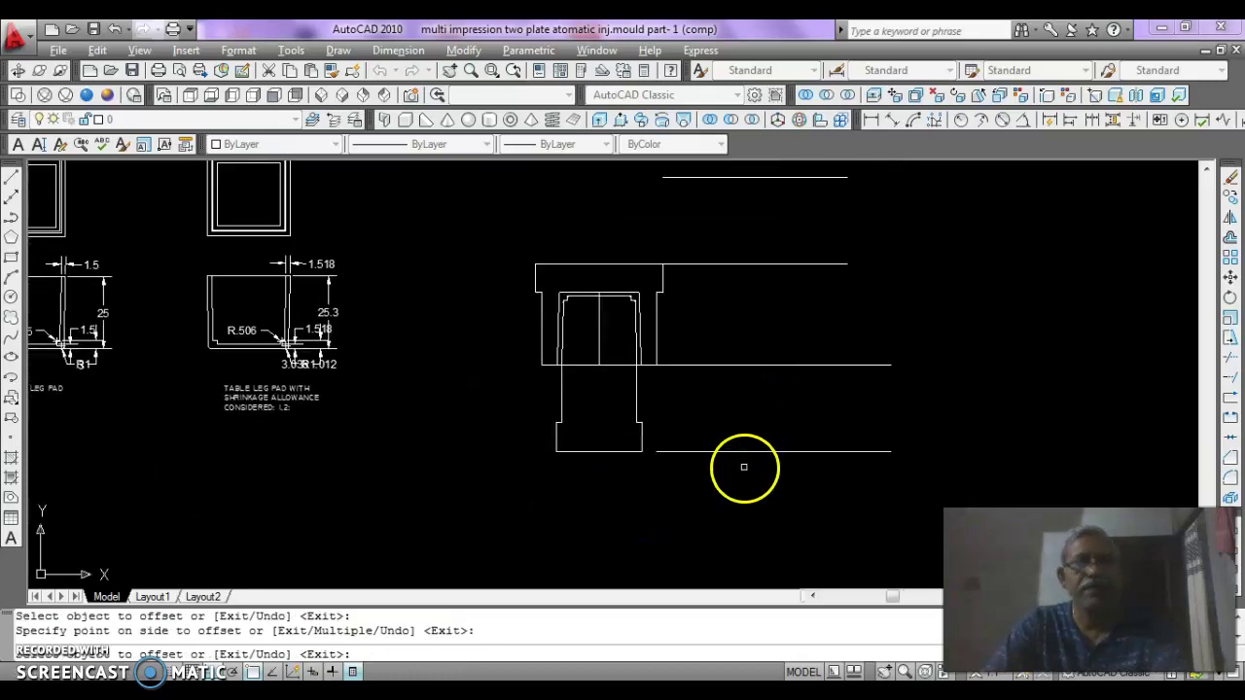
key("Escape")
- Offset the horizontal line level with the core's base another 30 units downward
key("Return")
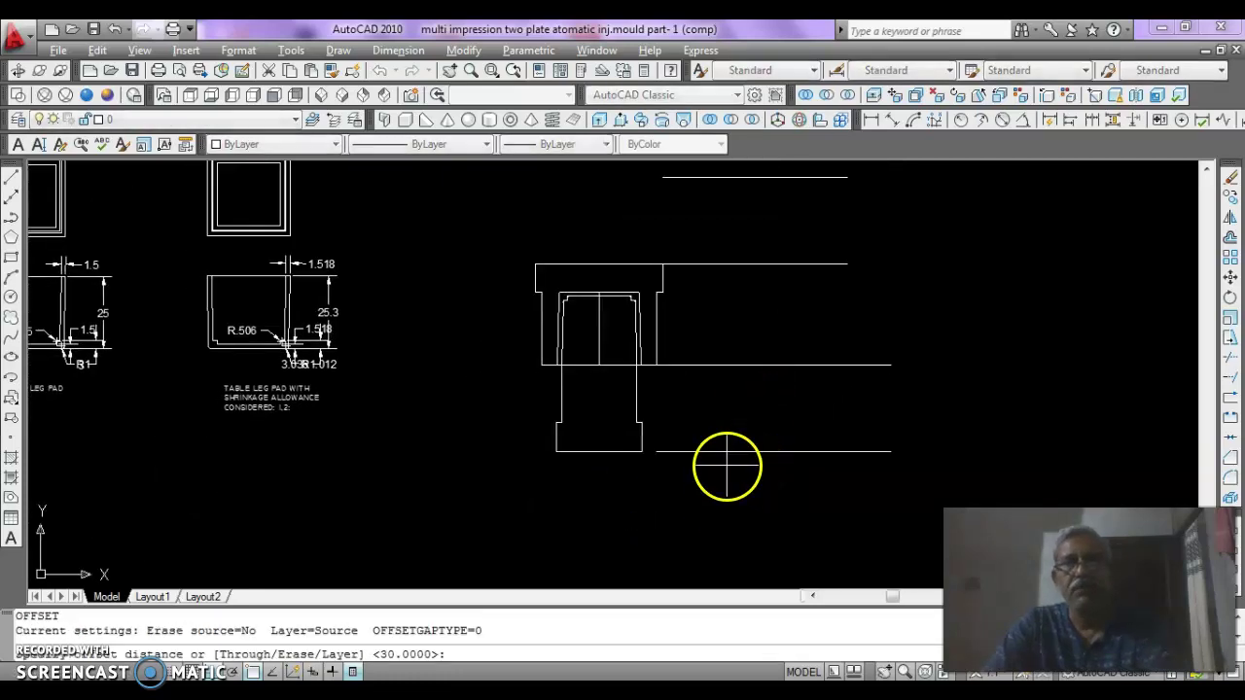
key("Return")
left_click(731, 453)
left_click(723, 509)
- Draw a vertical line from the midpoint of the plan view's bottom edge down past the horizontal plate lines
middle_click_drag(723, 508, 712, 358)
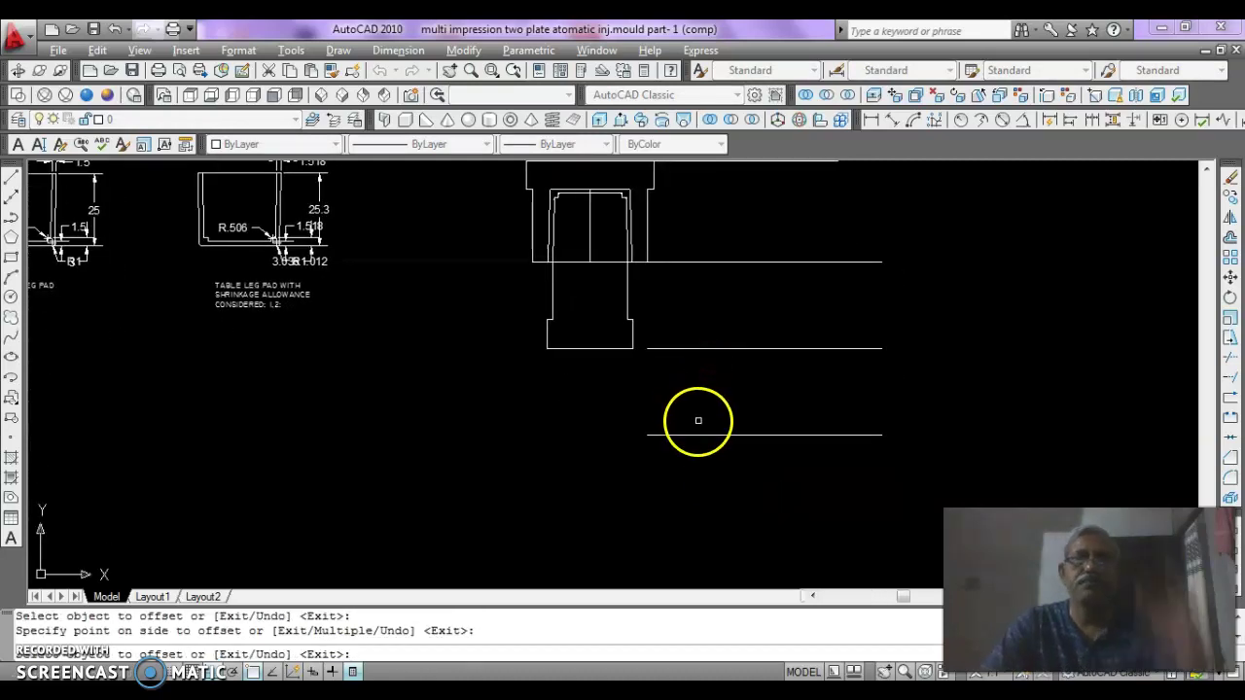
mouse_move(701, 420)
middle_mouse_down()
mouse_move(671, 475)
mouse_move(683, 486)
middle_mouse_up()
middle_click_drag(528, 353, 519, 519)
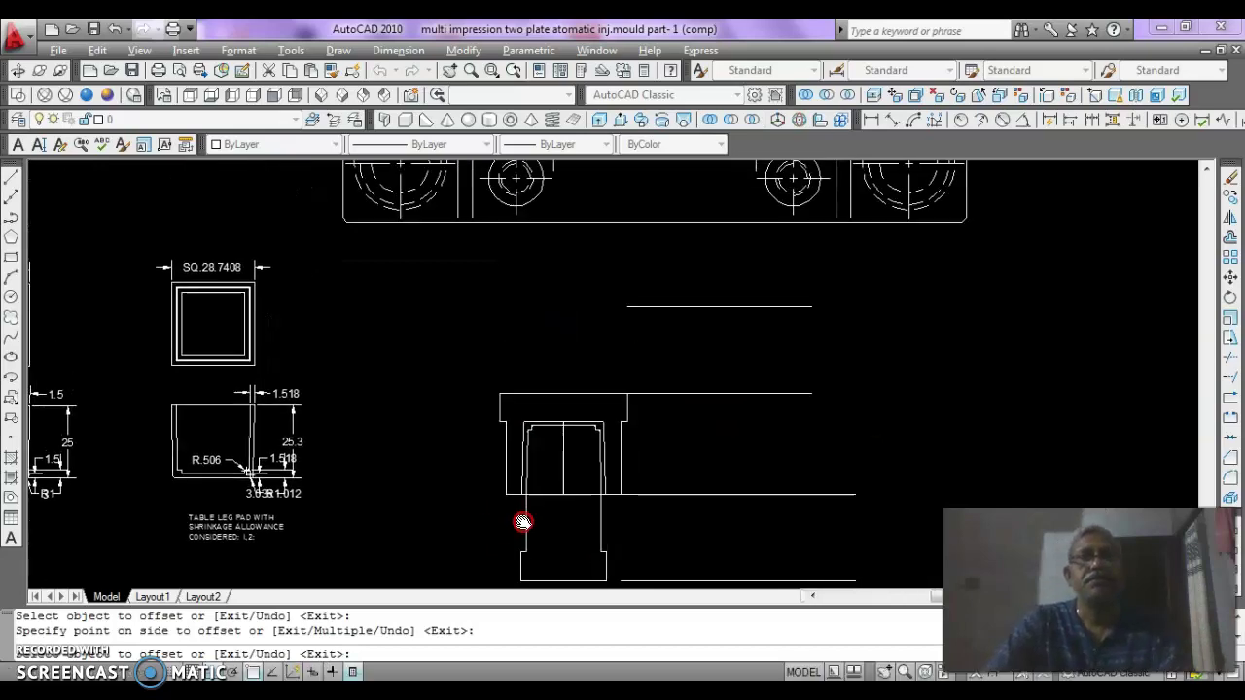
middle_click_drag(411, 306, 439, 420)
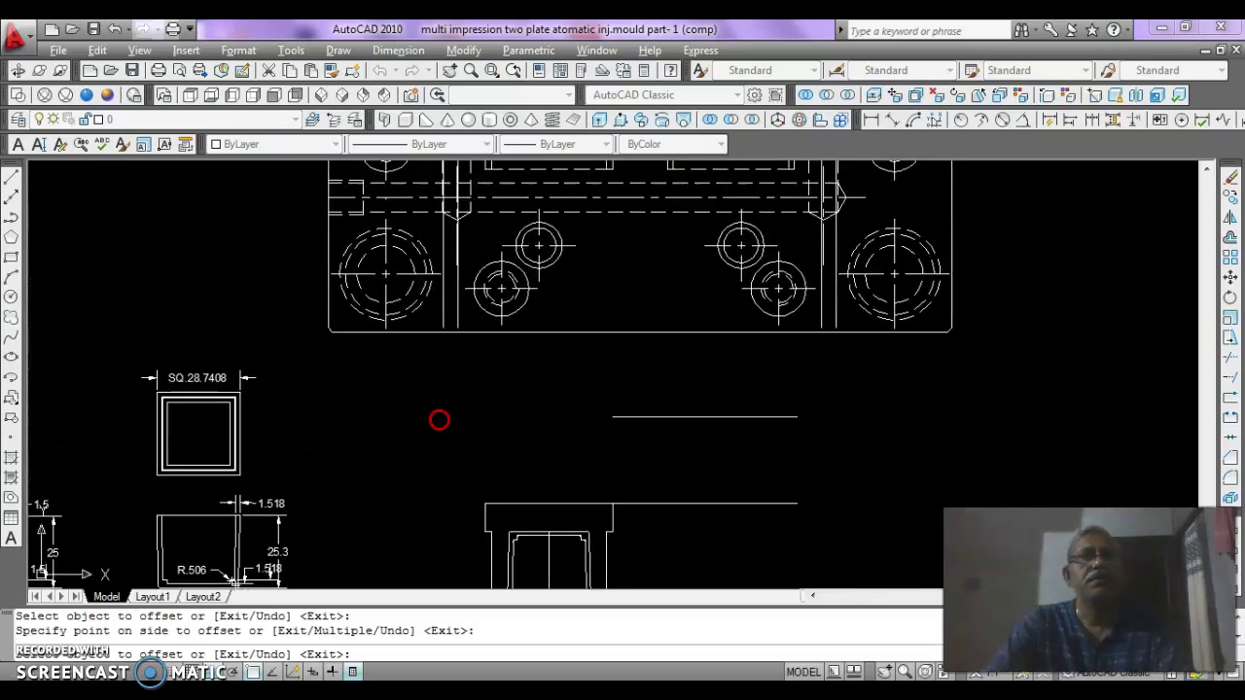
left_click(11, 179)
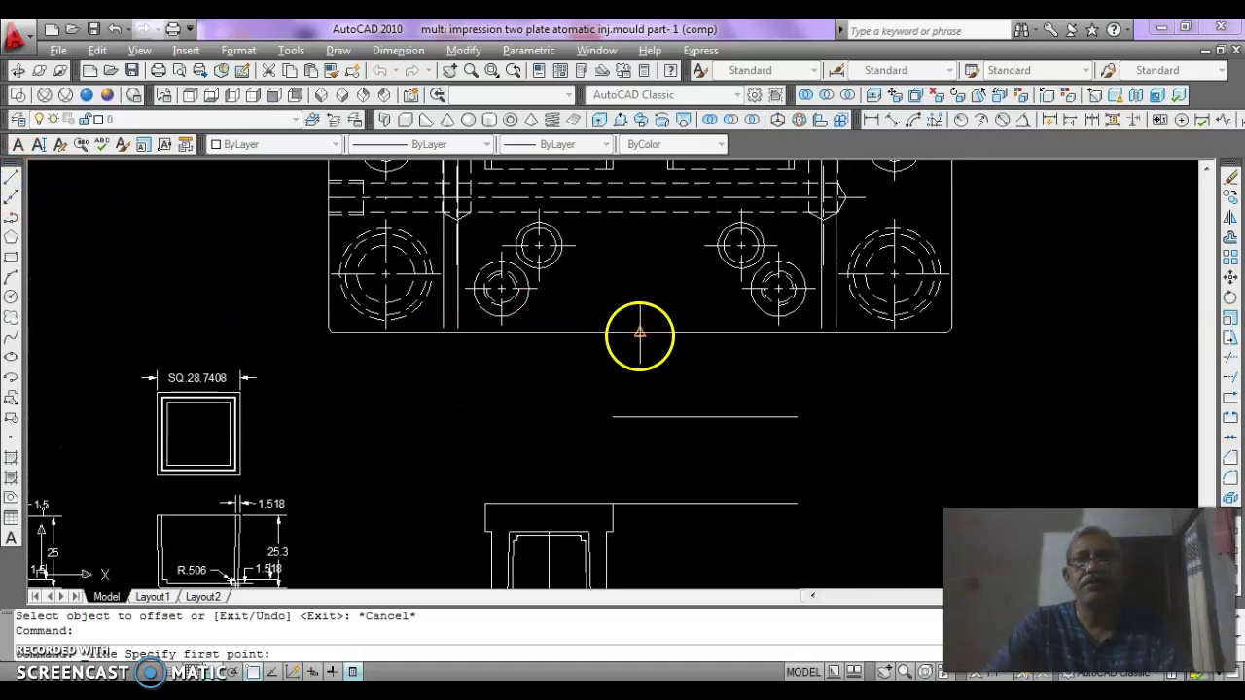
left_click(641, 334)
middle_click_drag(645, 376, 667, 220)
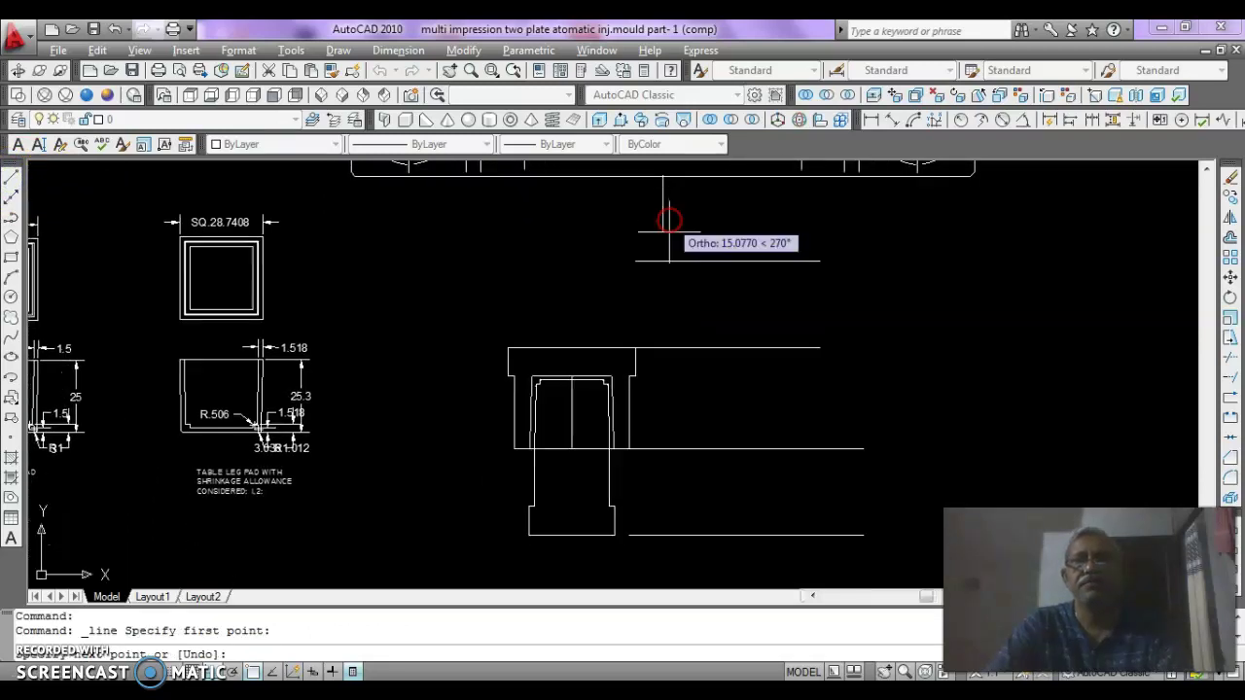
middle_click_drag(686, 559, 681, 348)
middle_click_drag(669, 544, 681, 388)
left_click(674, 501)
key("Escape")
- Finish the vertical centre line at a point well below the lowest horizontal plate line
scroll(570, 431, "up", 2)
middle_click_drag(570, 431, 521, 630)
middle_click_drag(531, 394, 536, 584)
middle_click_drag(536, 361, 536, 493)
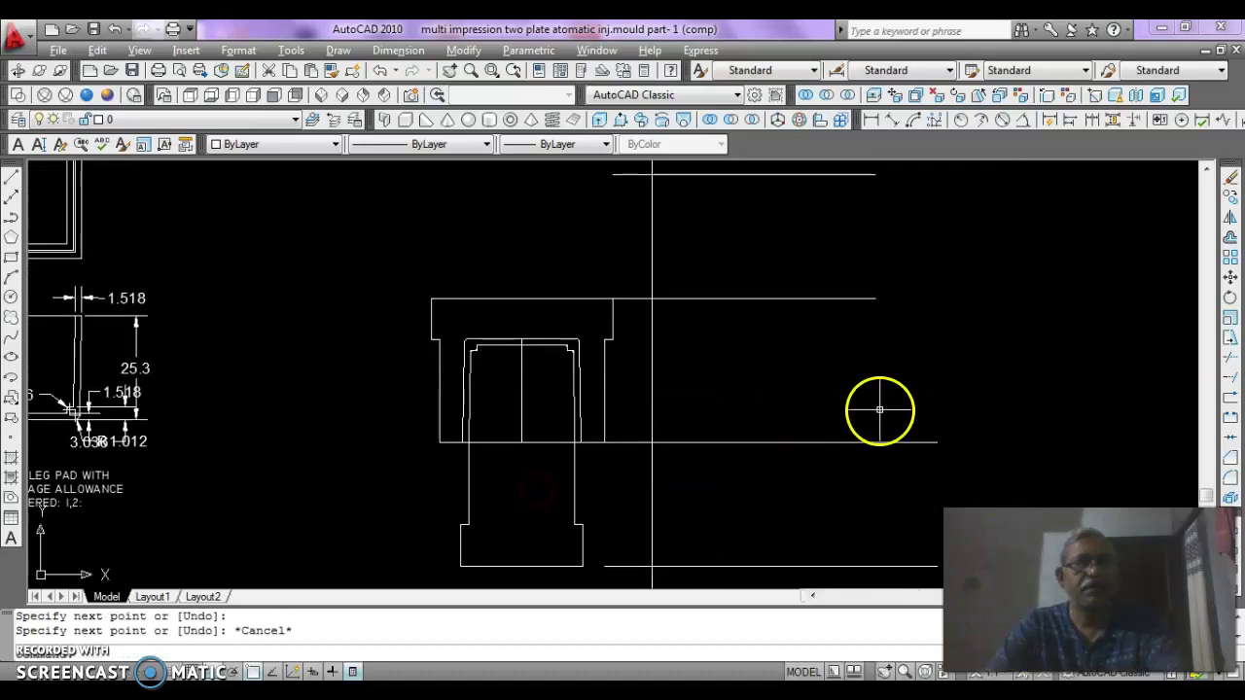
key("Escape")
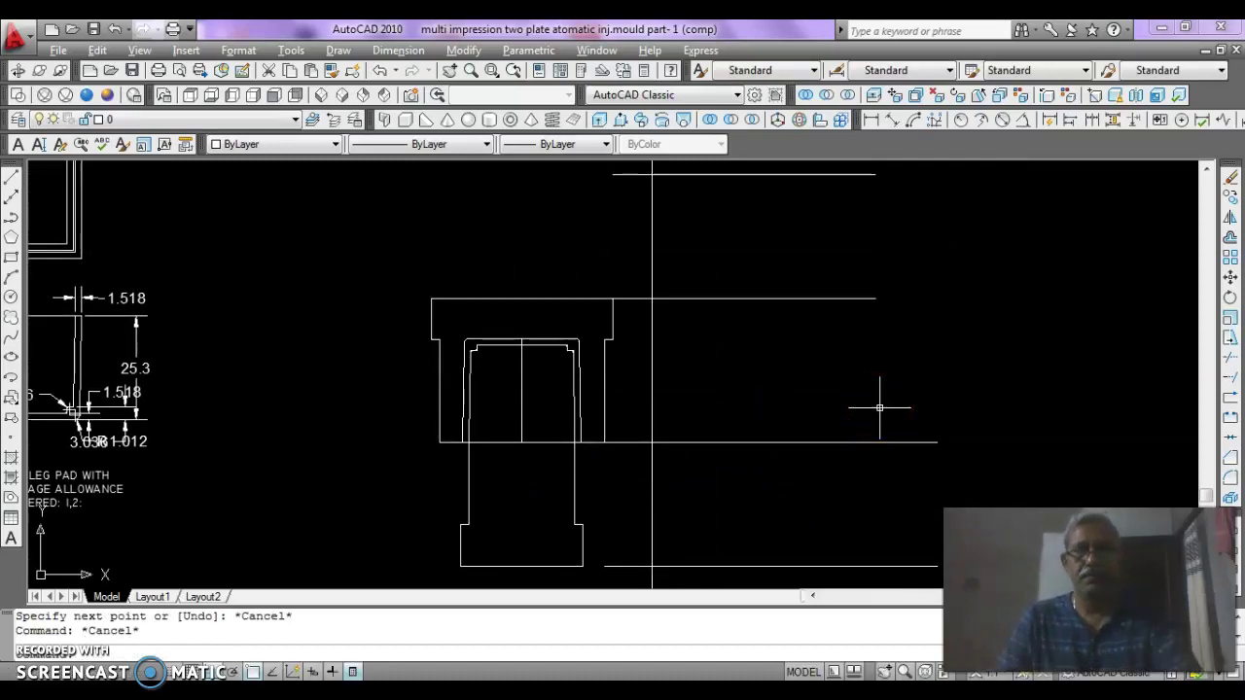
- Offset the vertical centre line 108 units to both the left and the right
type("o")
key("Return")
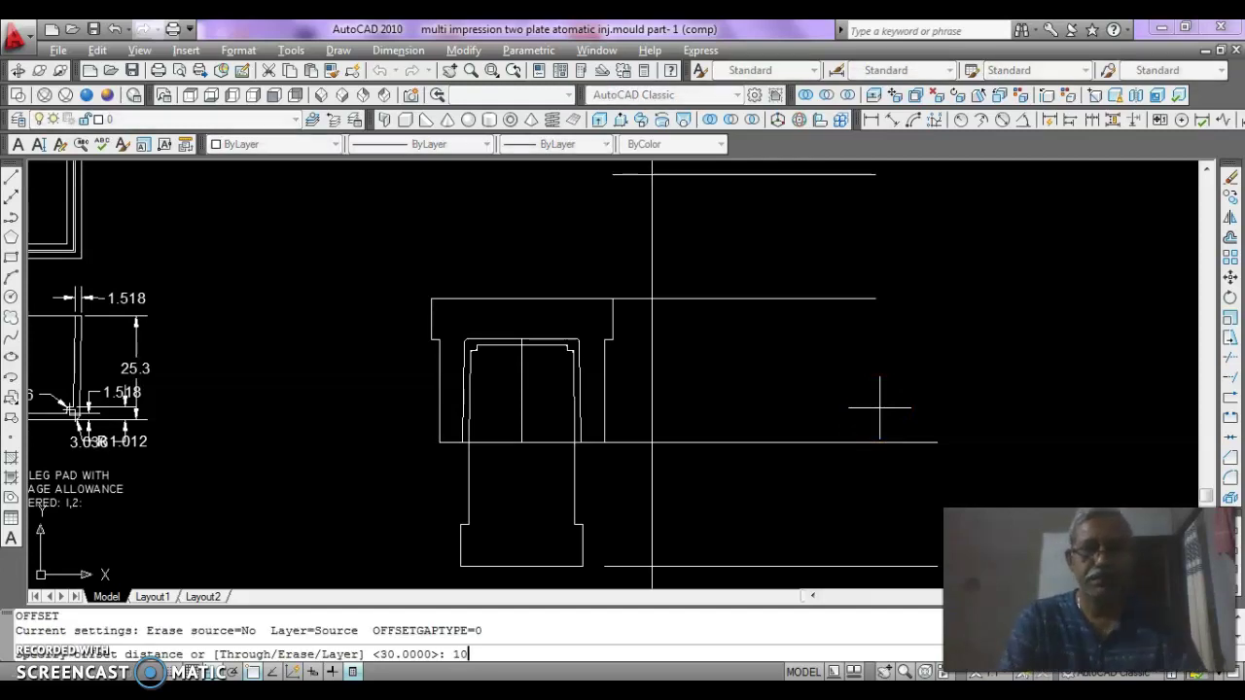
type("10")
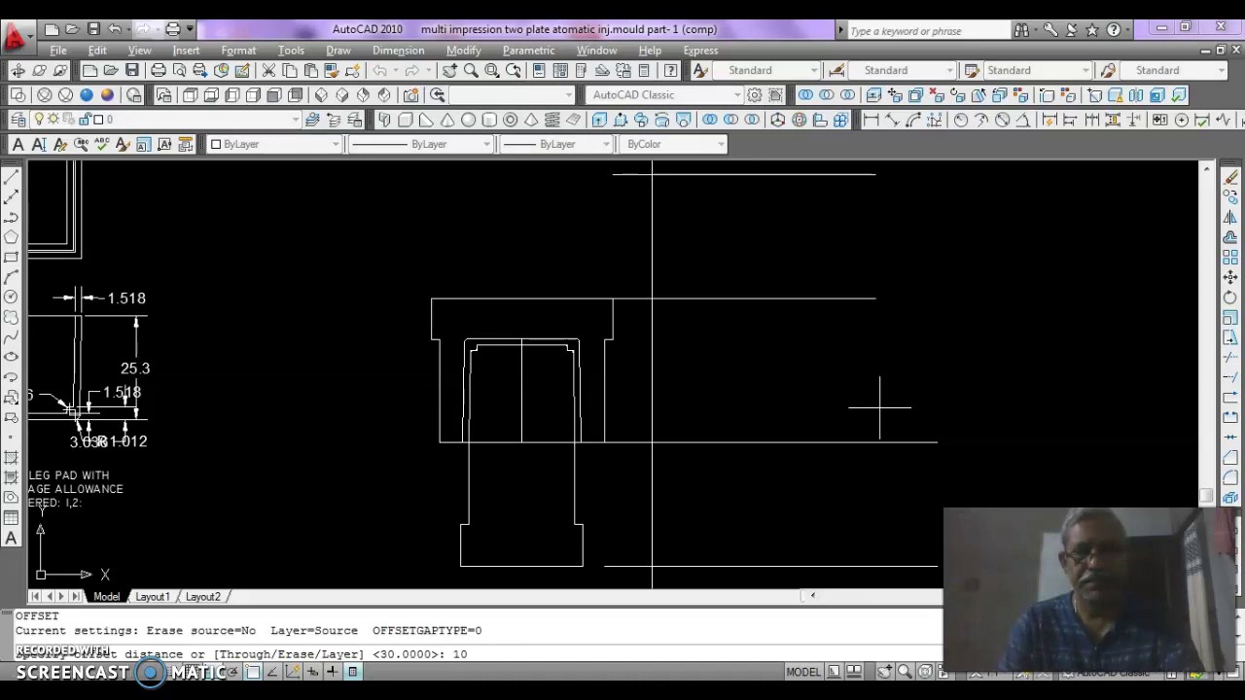
type("8")
key("Return")
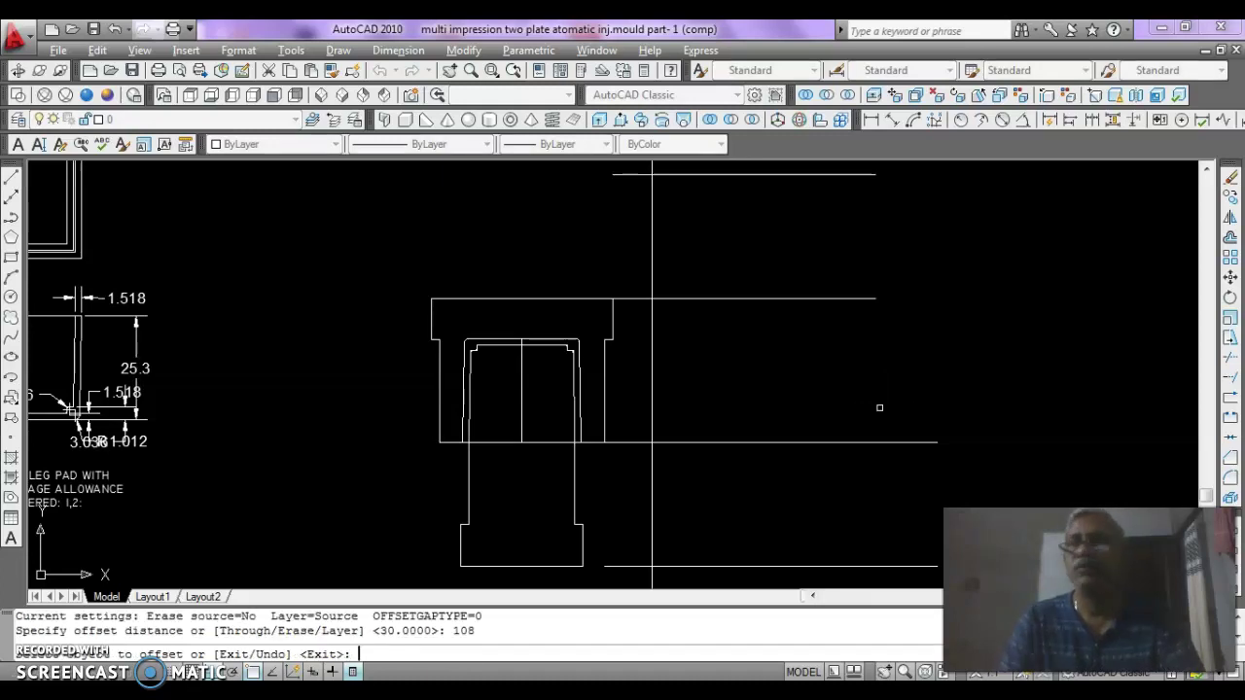
left_click(802, 446)
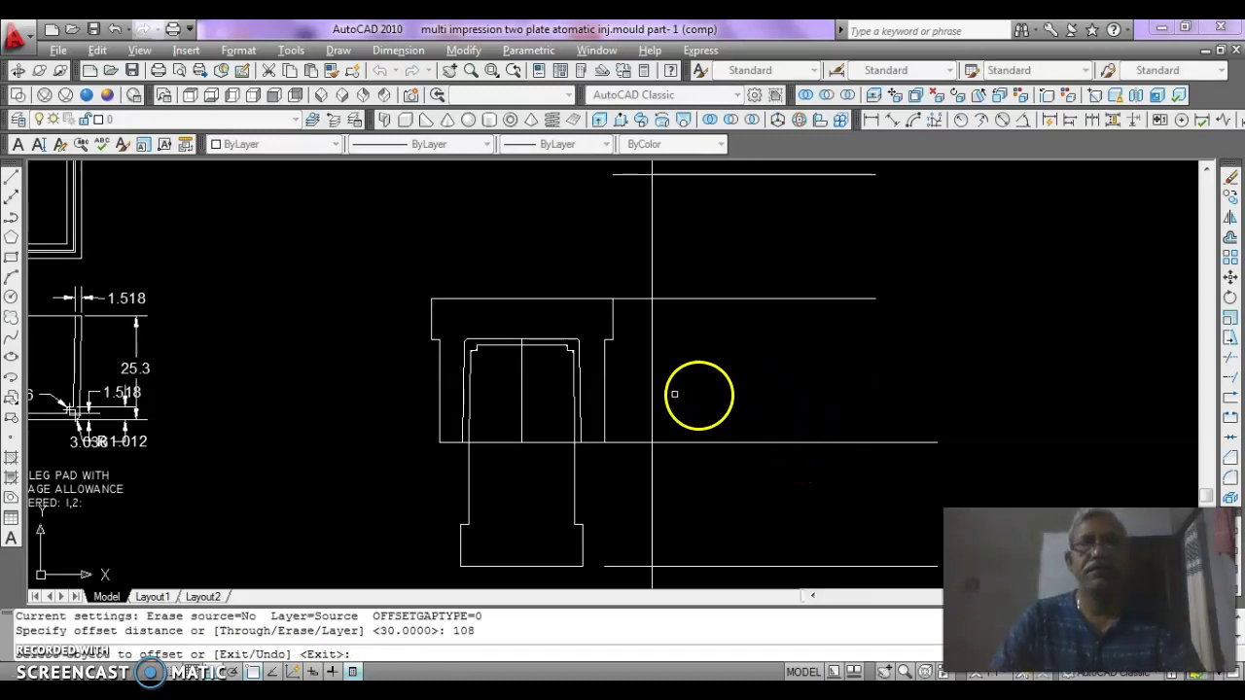
left_click(655, 398)
left_click(496, 411)
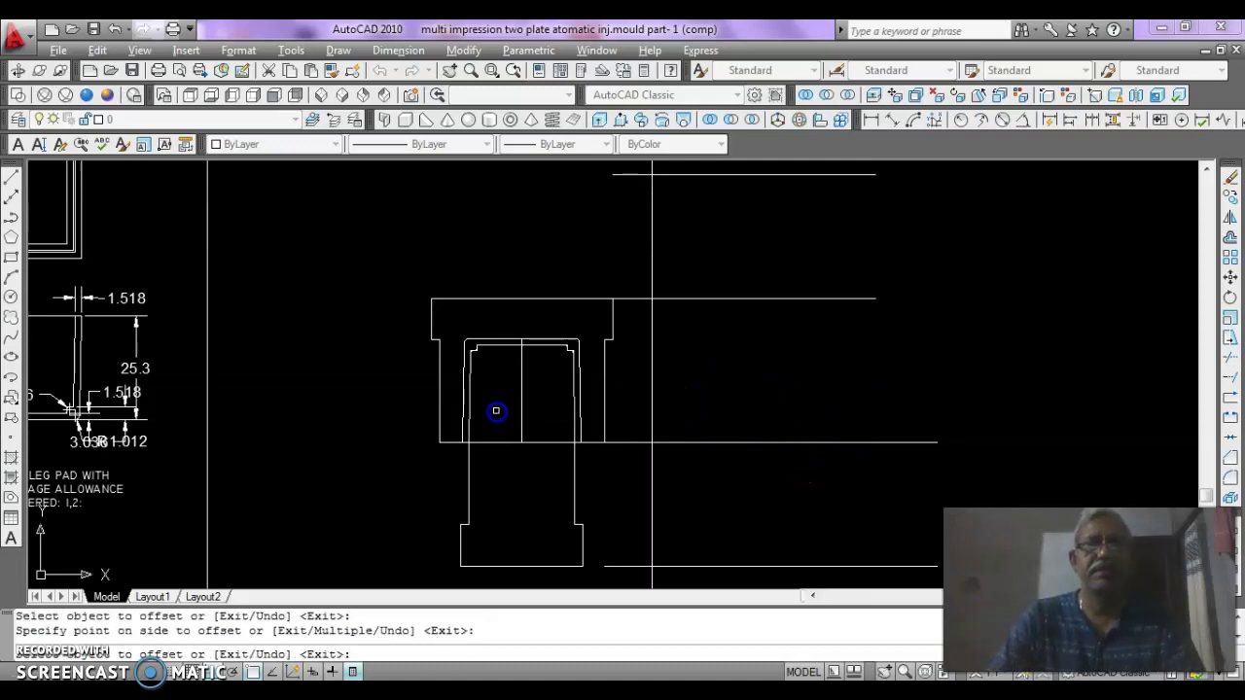
left_click(651, 384)
left_click(765, 386)
scroll(605, 293, "down", 4)
mouse_move(620, 374)
middle_mouse_down()
mouse_move(597, 253)
mouse_move(609, 424)
middle_mouse_up()
key("Escape")
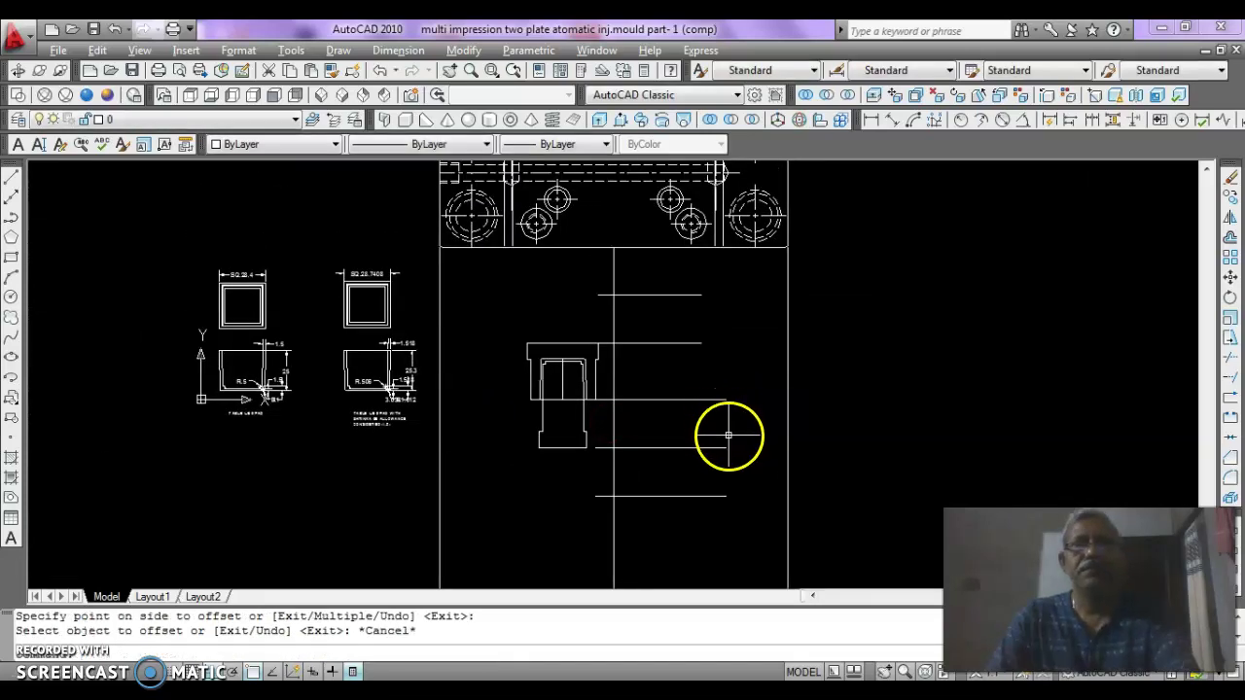
- Offset the plan view's left and right edges outward by the same distance to mark the wider plates
key("Return")
middle_click_drag(618, 292, 633, 506)
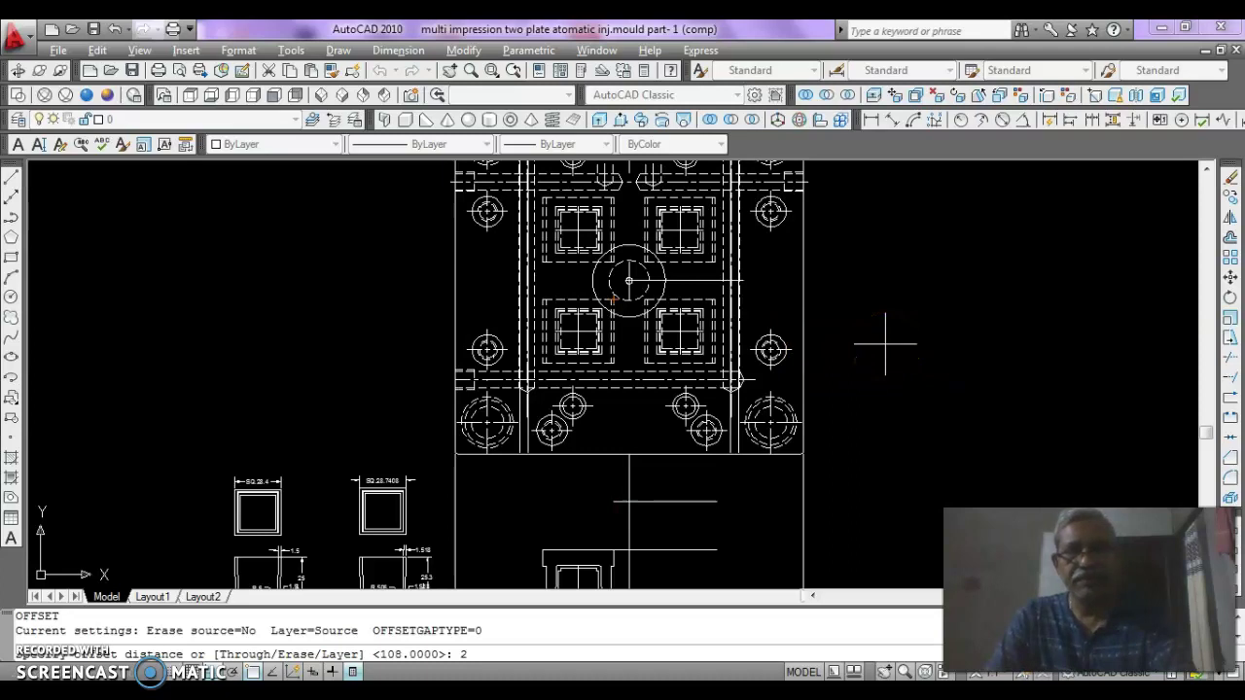
key("Return")
left_click(804, 286)
left_click(926, 284)
left_click(455, 271)
left_click(394, 288)
middle_click_drag(413, 292, 425, 376)
key("Escape")
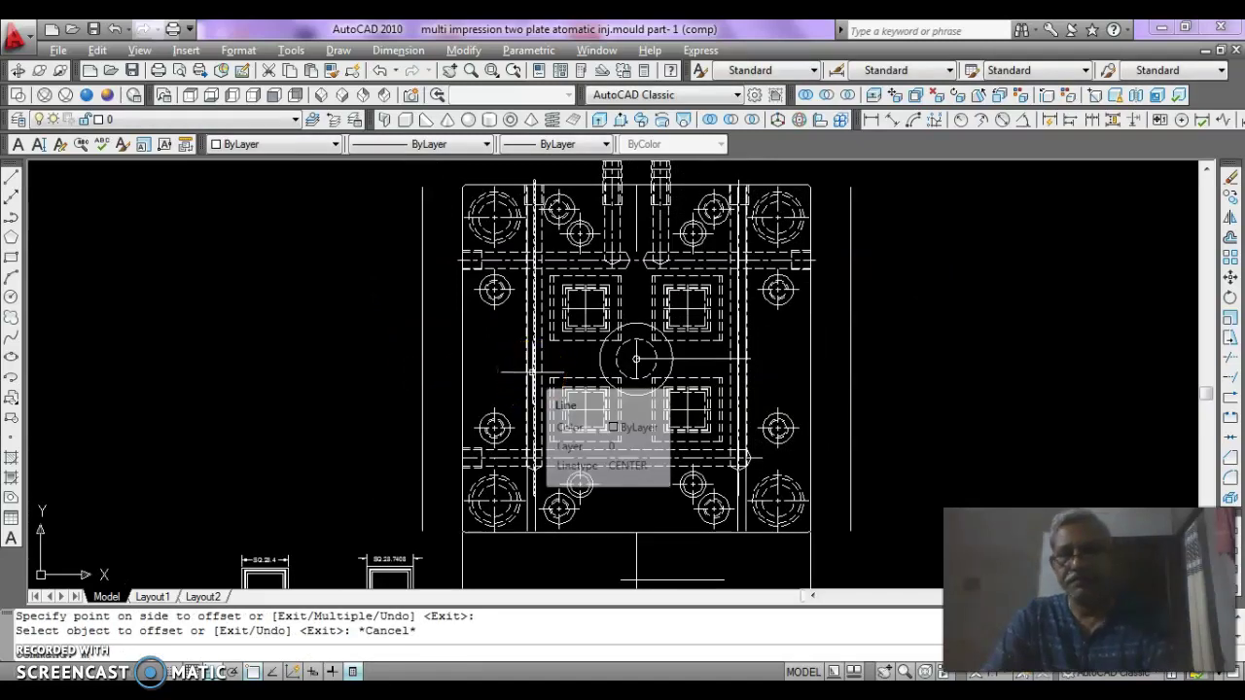
- Move the plan view, insert section and all projected plate lines together to the right, away from the table leg pad drawings
type("m")
key("Return")
middle_click_drag(753, 310, 746, 398)
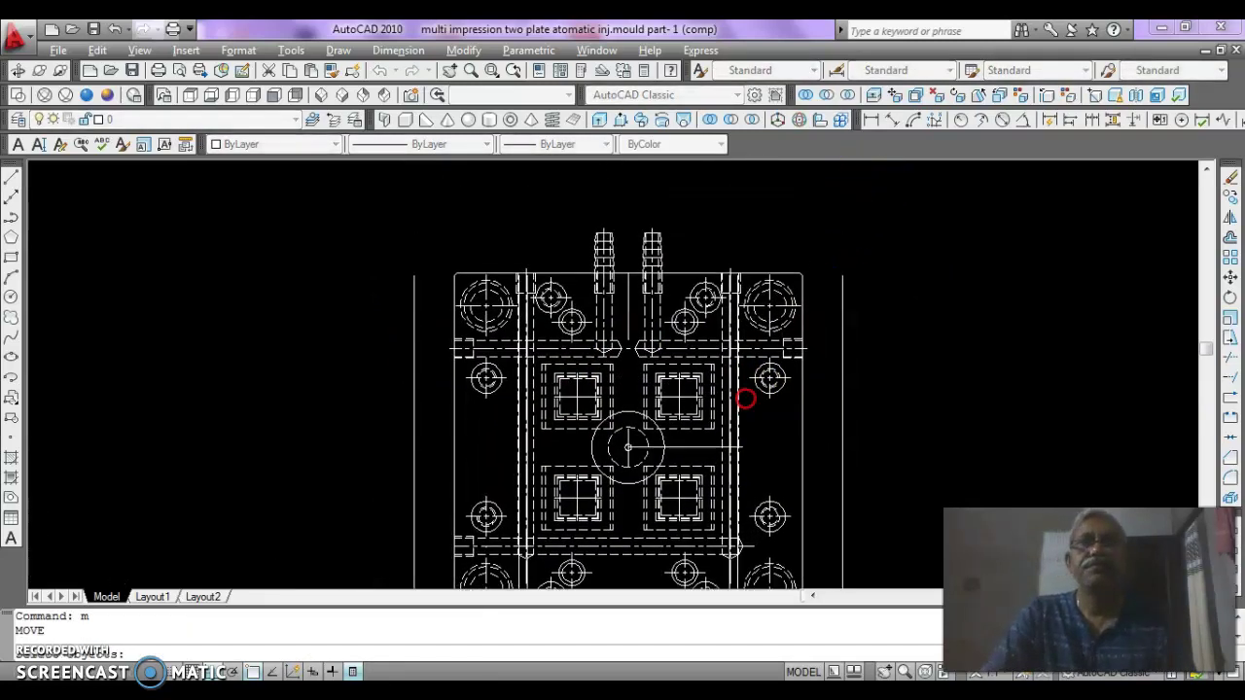
left_click(886, 207)
double_click(384, 544)
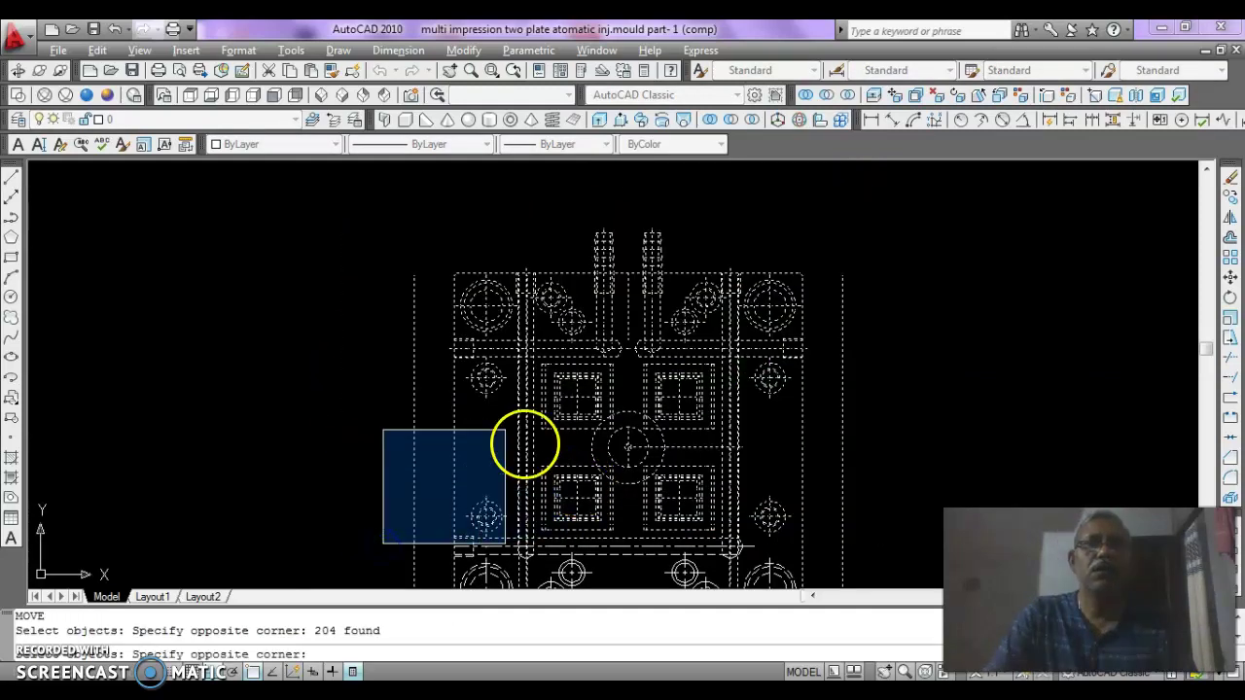
left_click(646, 460)
middle_click_drag(693, 347, 702, 133)
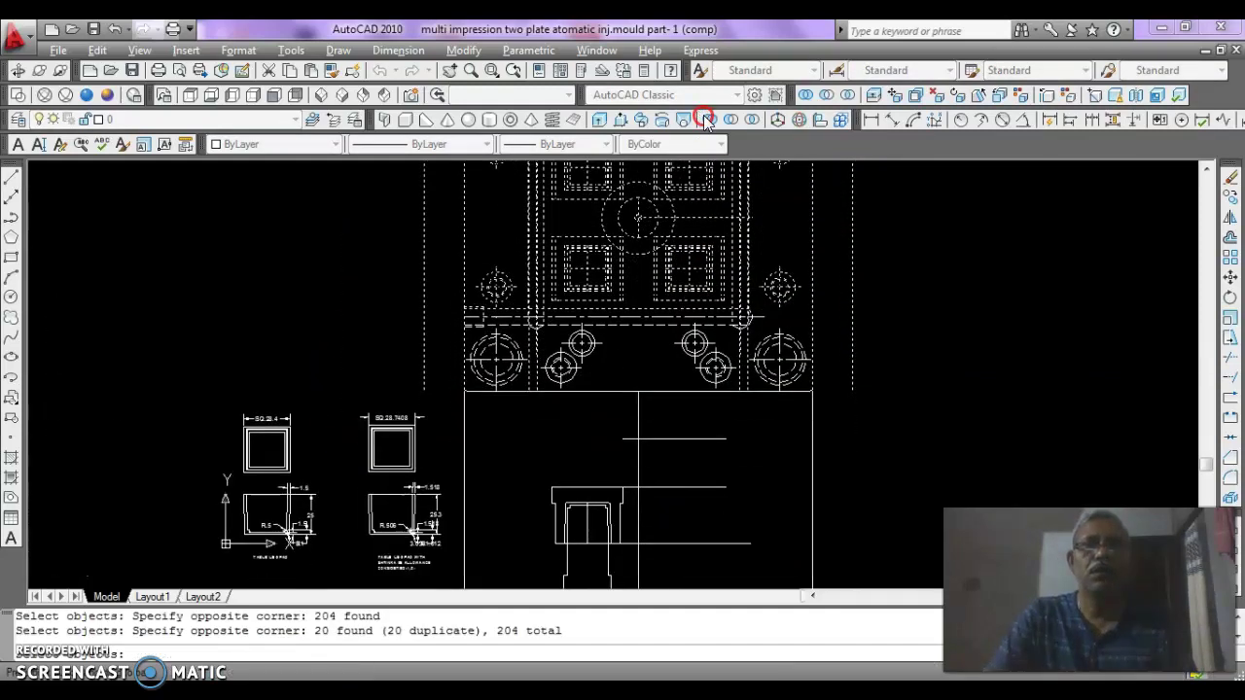
left_click(893, 272)
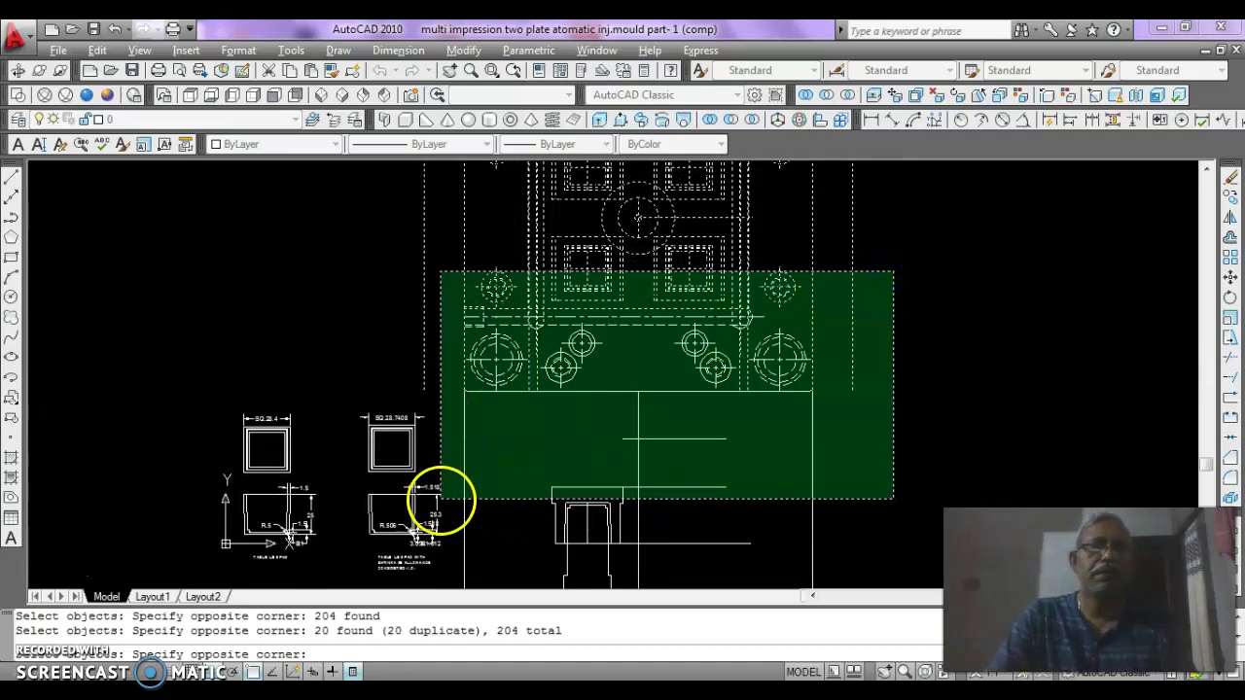
left_click(453, 500)
middle_click_drag(495, 412, 499, 247)
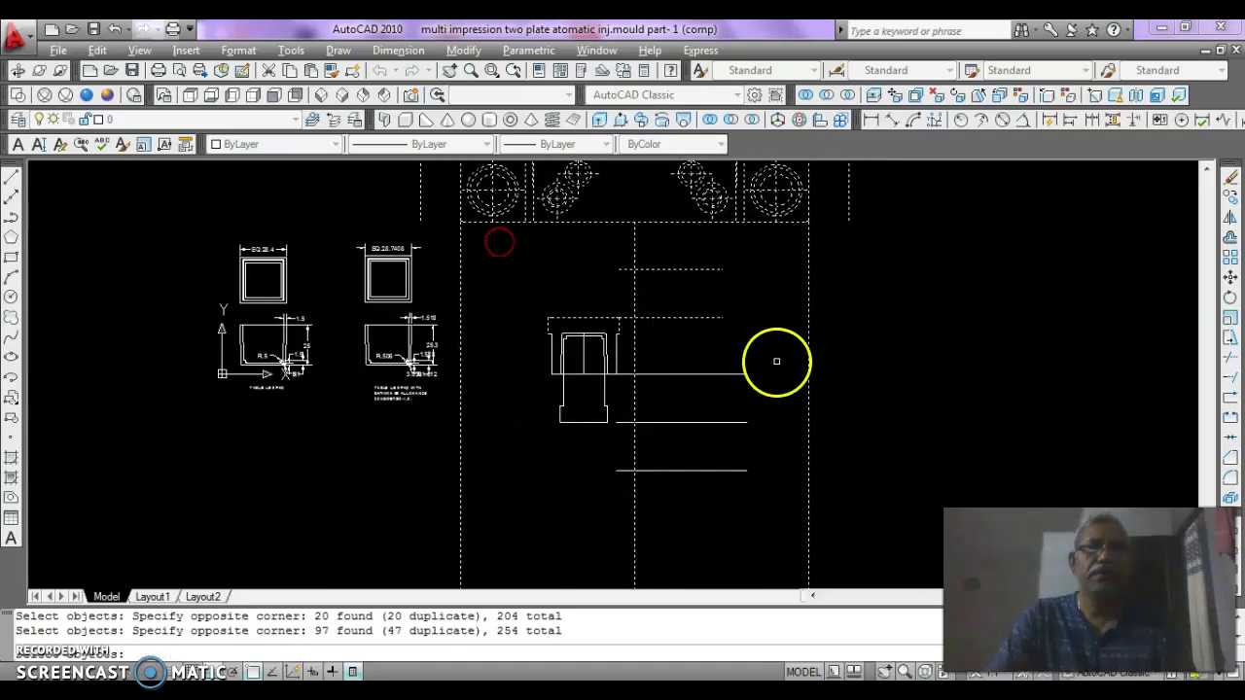
left_click(771, 276)
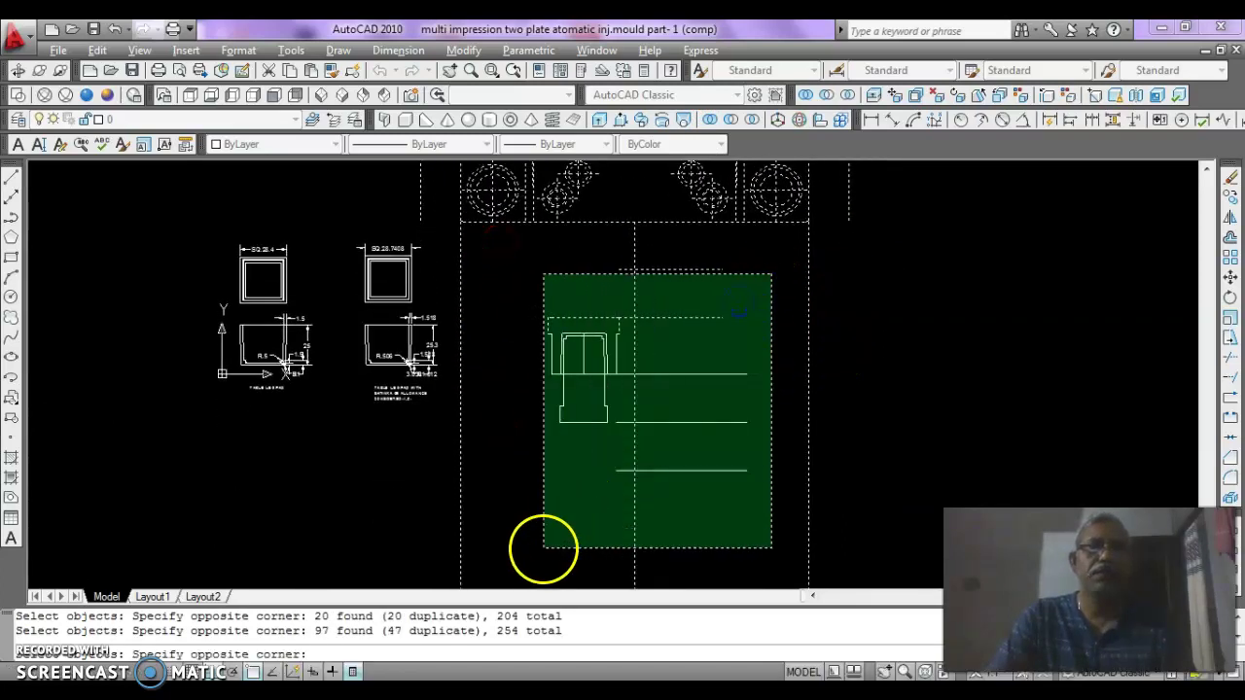
left_click(542, 548)
middle_click_drag(593, 449, 594, 289)
middle_click_drag(605, 334, 588, 494)
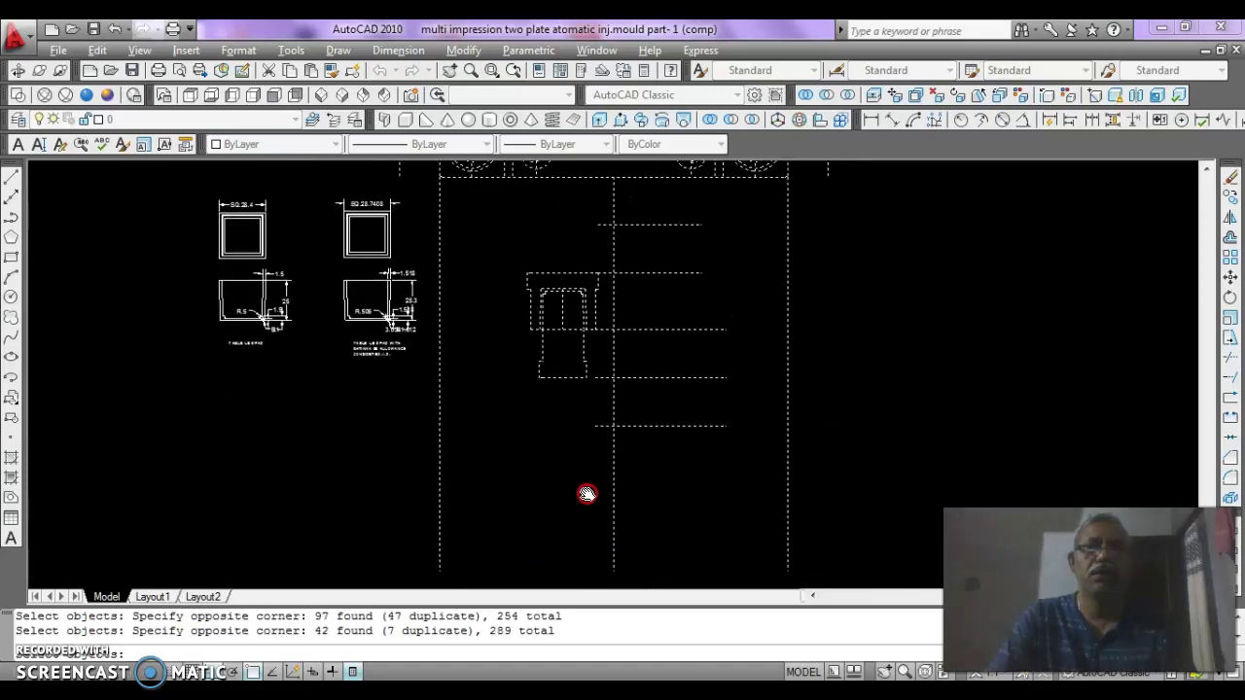
key("Return")
left_click(662, 503)
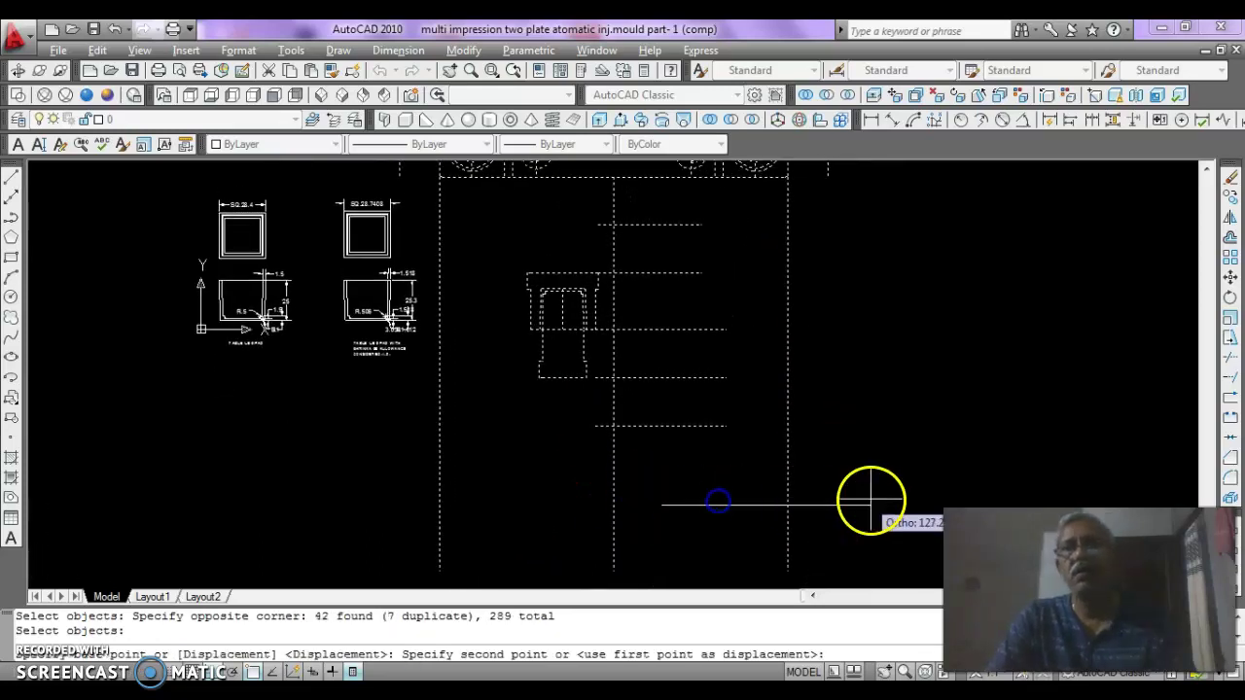
left_click(804, 492)
middle_click_drag(709, 479, 638, 567)
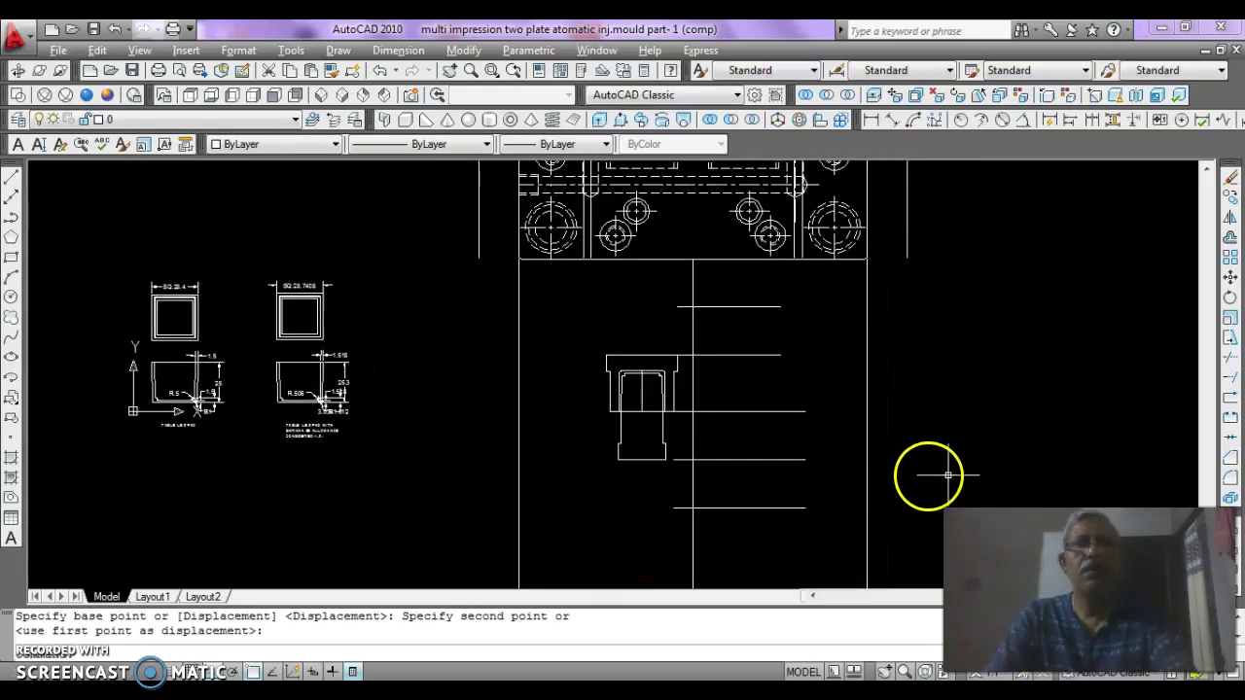
key("Escape")
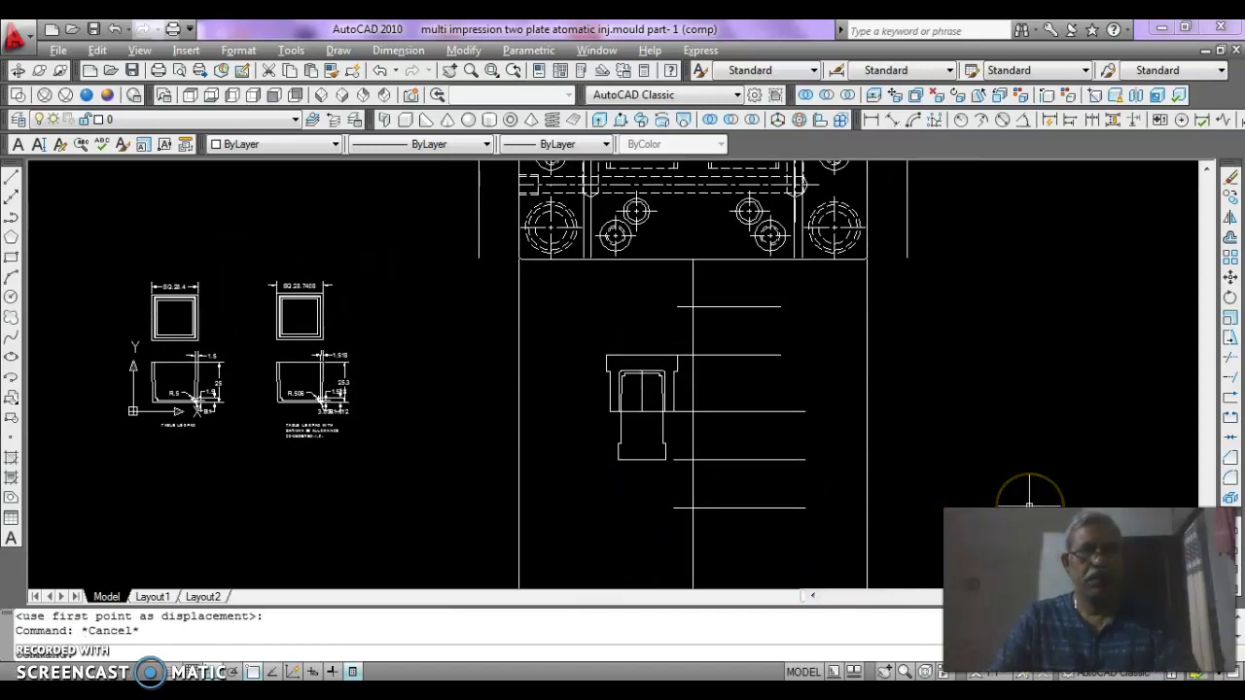
type("f")
key("Return")
key("Escape")
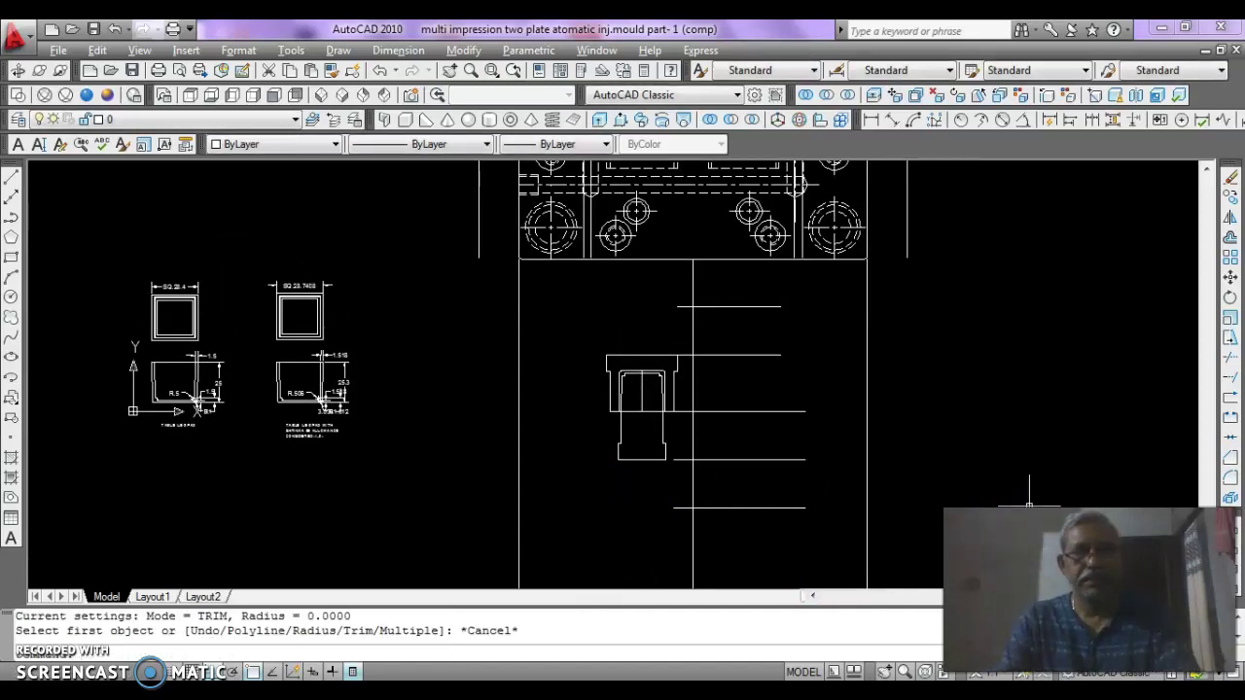
- Try to chamfer the plate line level with the insert's top against the right inner side line, using 1.5 distances
type("cha")
key("Return")
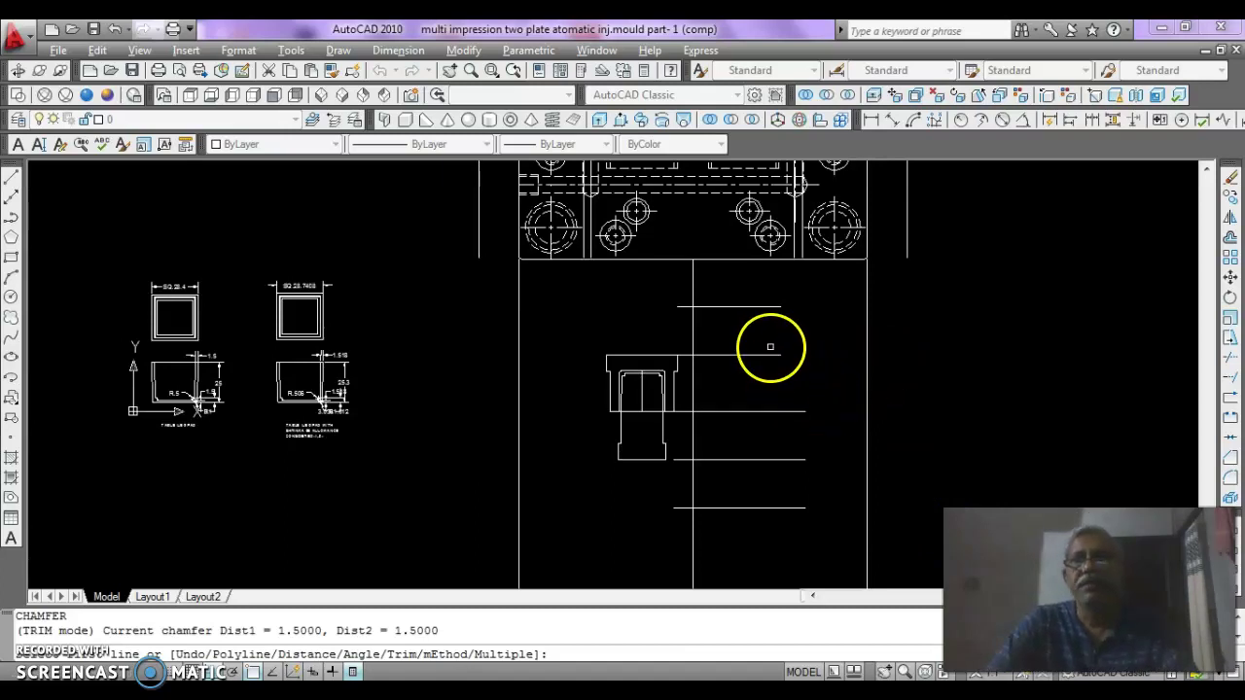
left_click(771, 352)
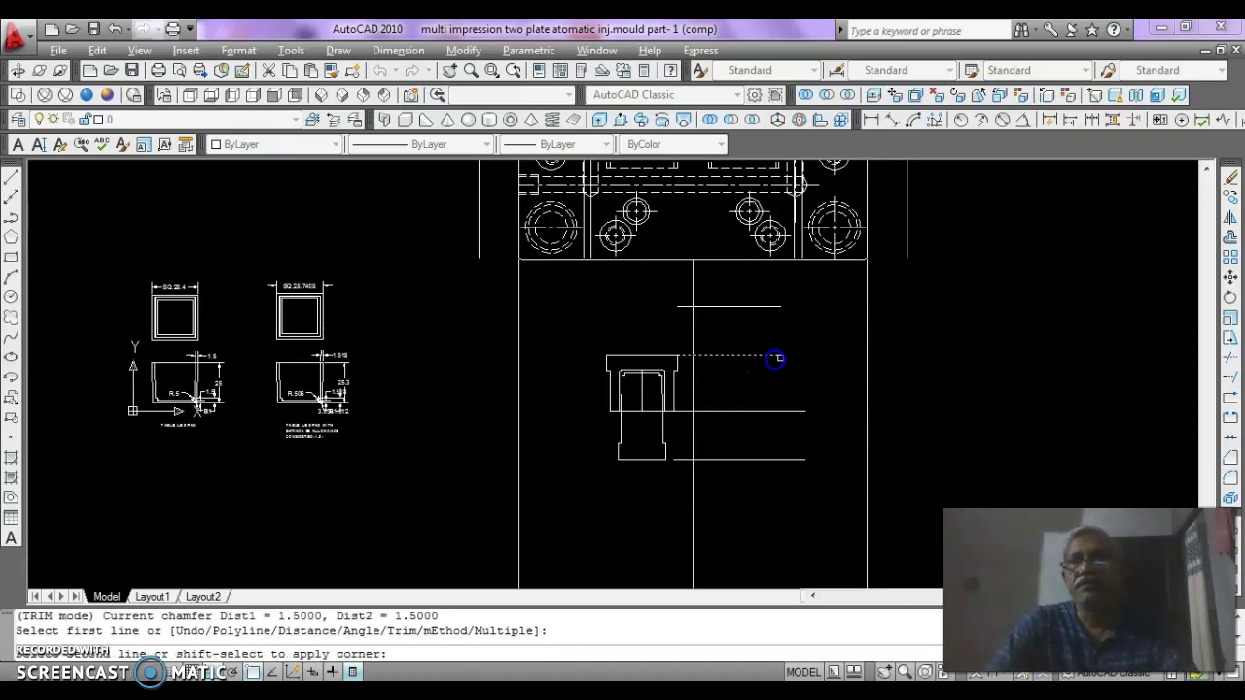
left_click(861, 318)
key("Return")
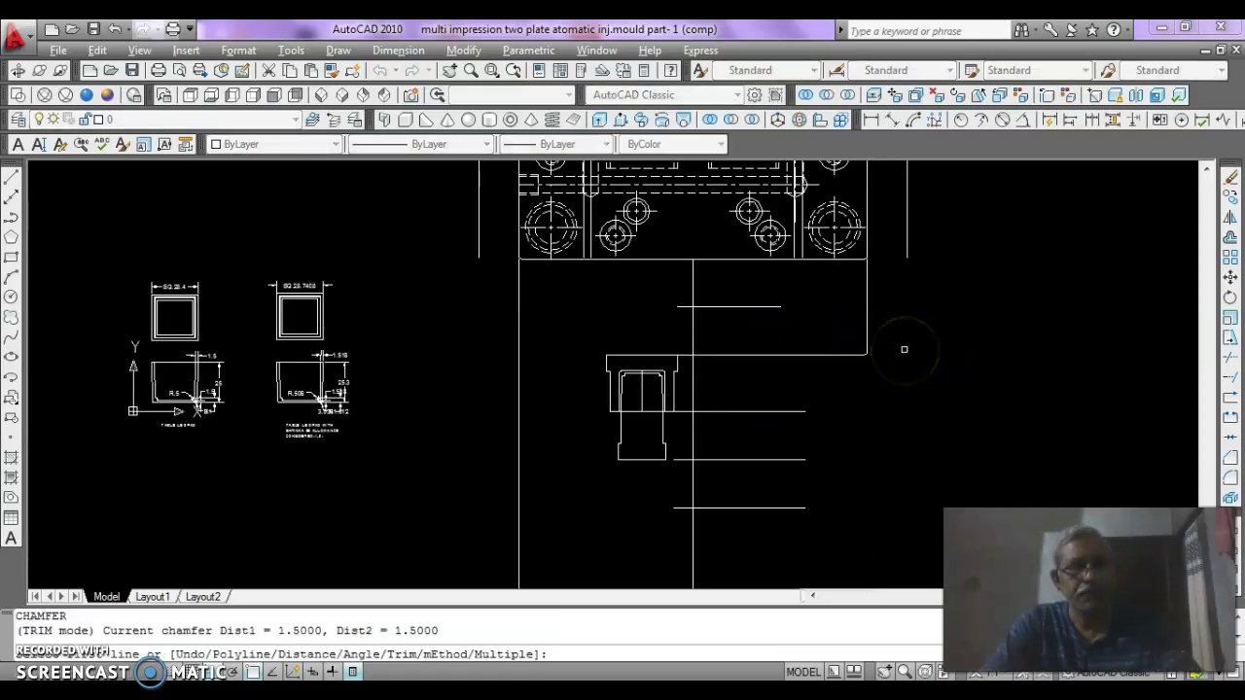
- Undo the chamfer between the insert-top plate line and the right inner side line
key("ctrl+z")
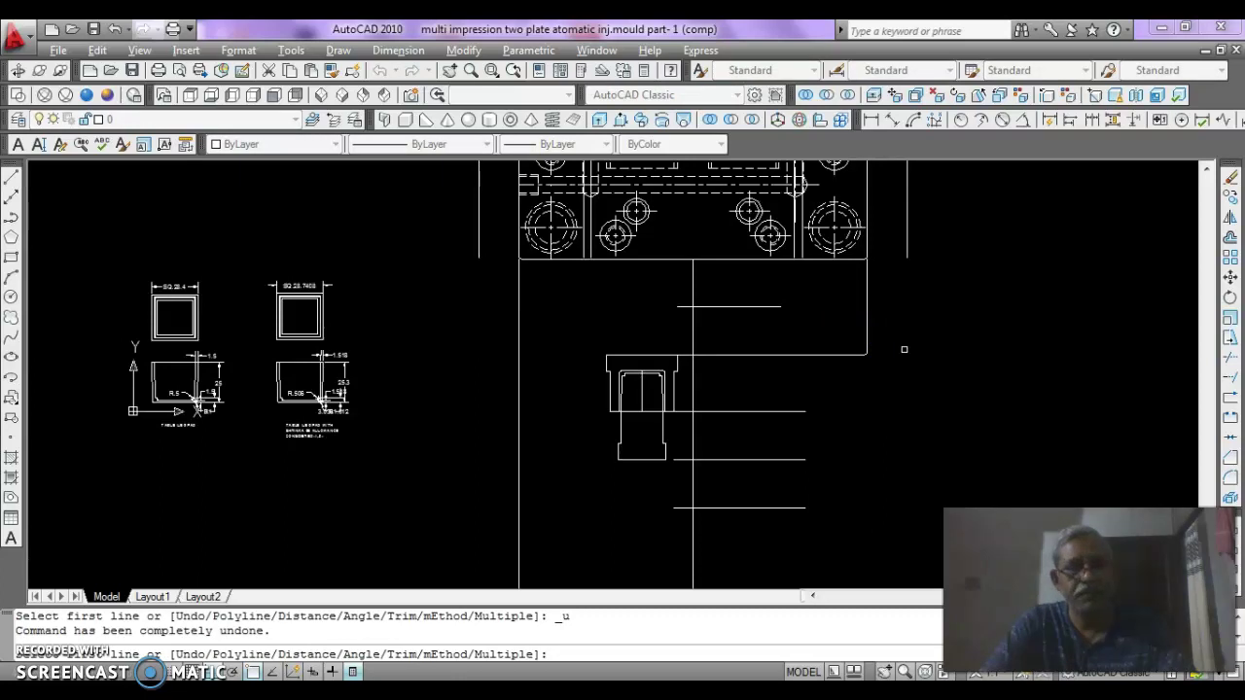
key("Escape")
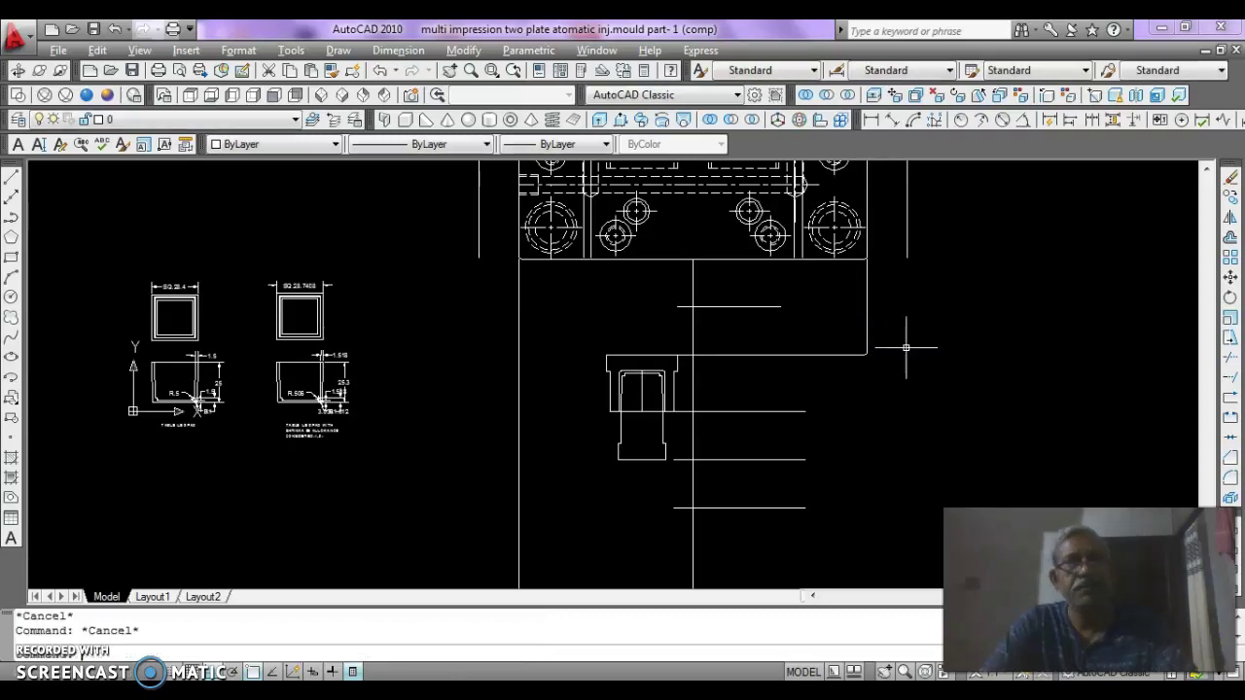
key("ctrl+z")
key("ctrl+z")
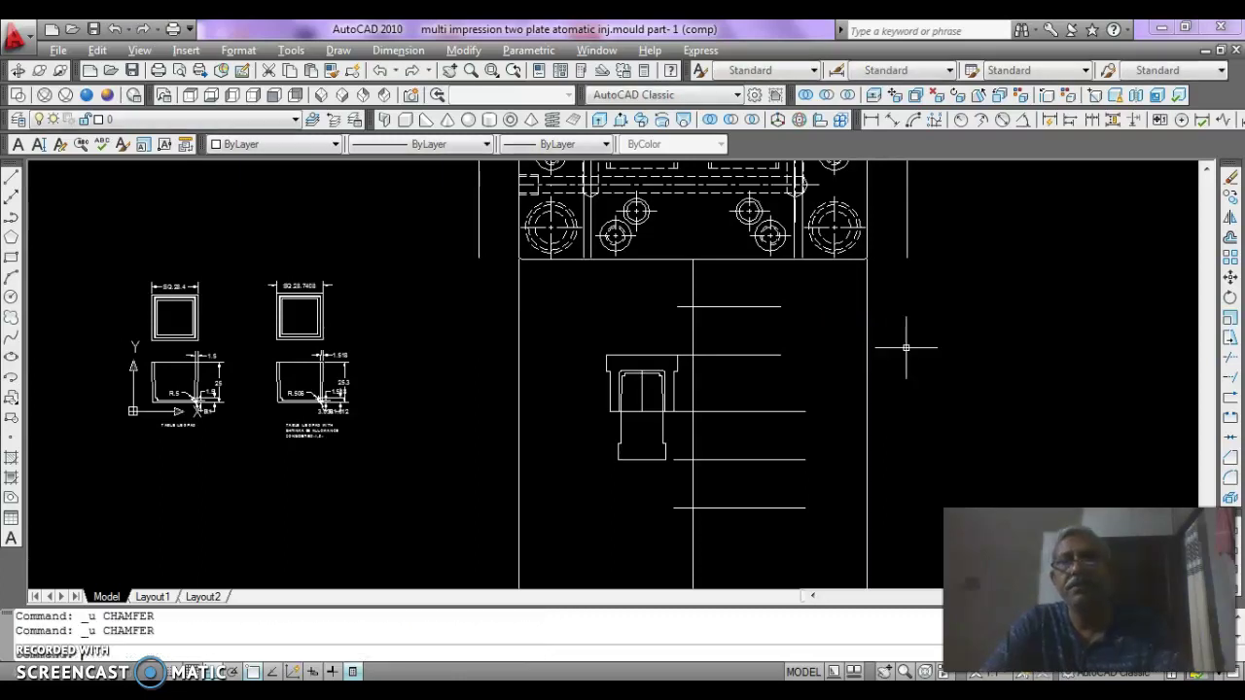
key("Escape")
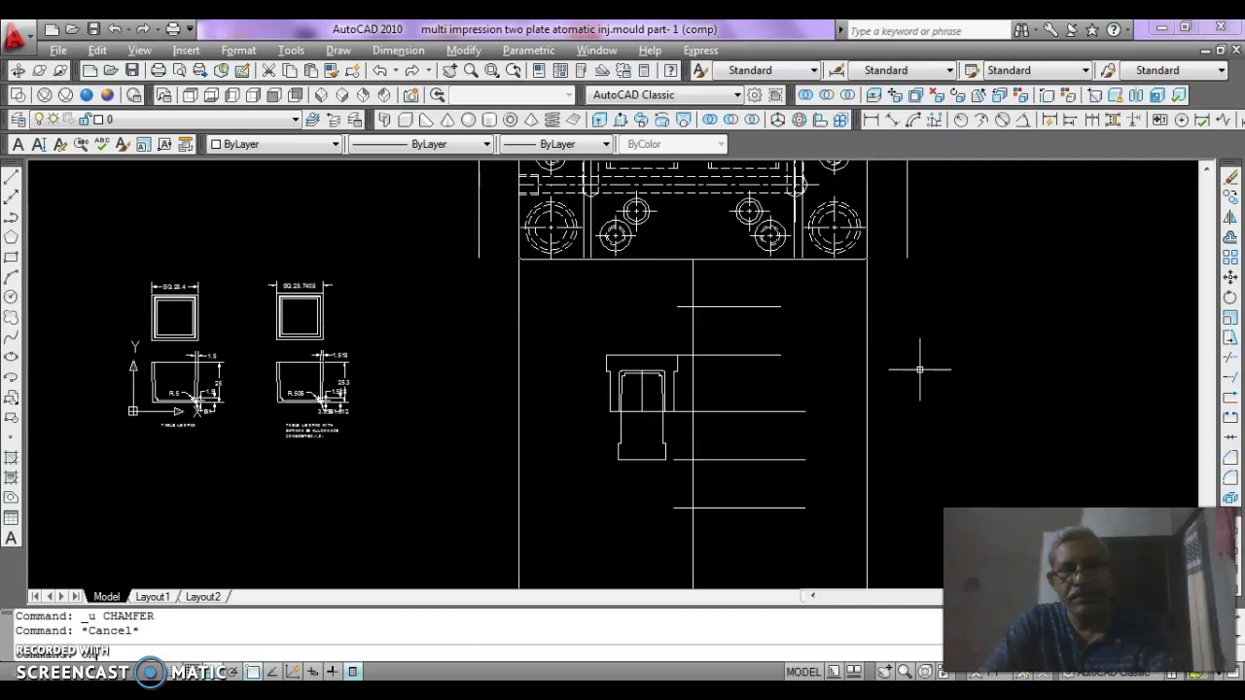
- Chamfer the top plate's two right corners at 1.5 units, joining its lower and upper horizontal lines to the right outer offset line
key("Return")
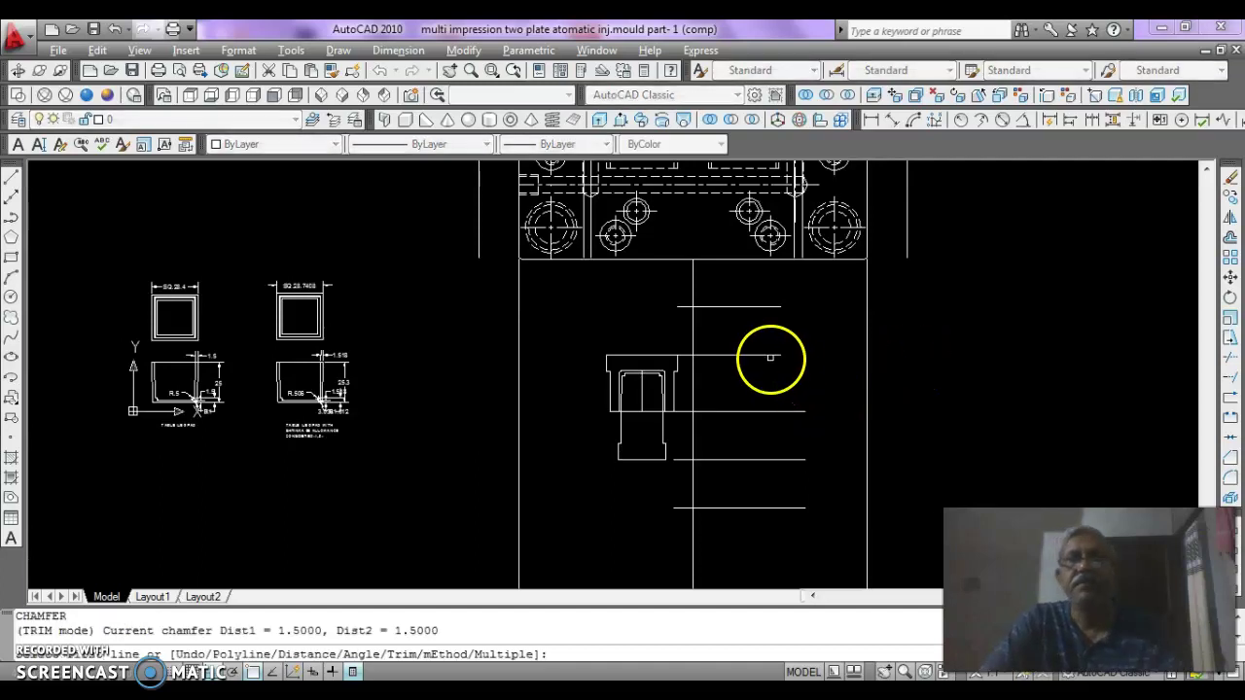
left_click(770, 355)
left_click(908, 228)
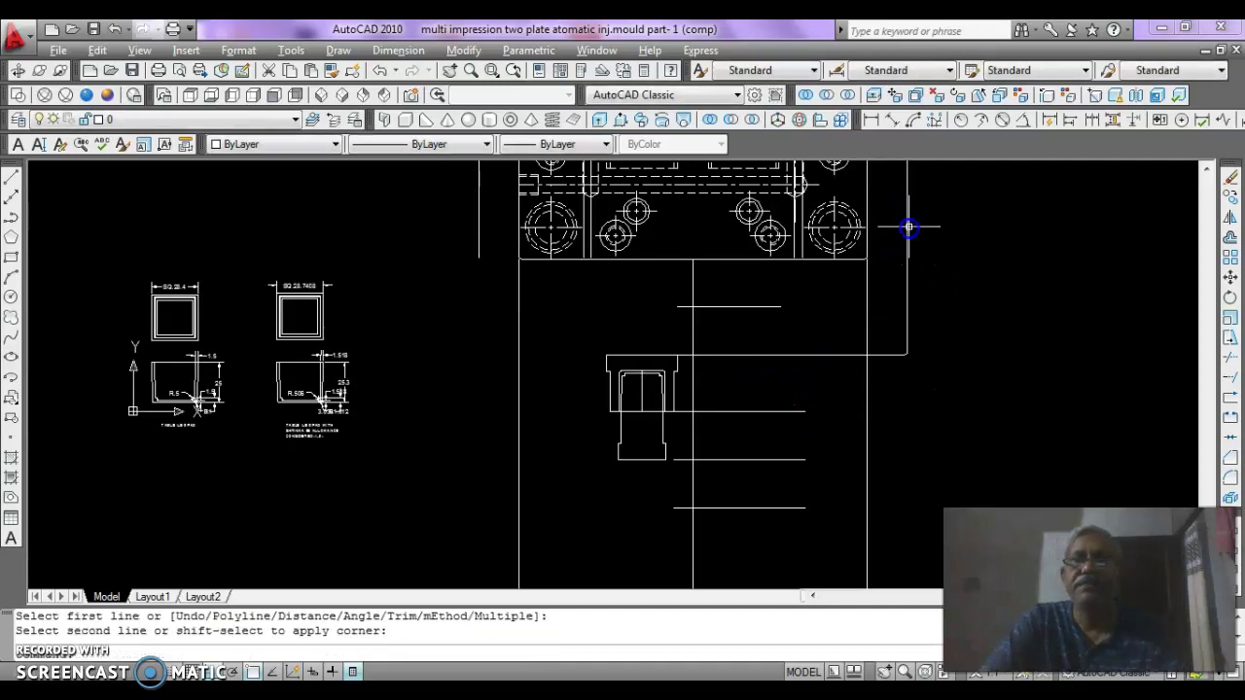
left_click(907, 227)
right_click(878, 286)
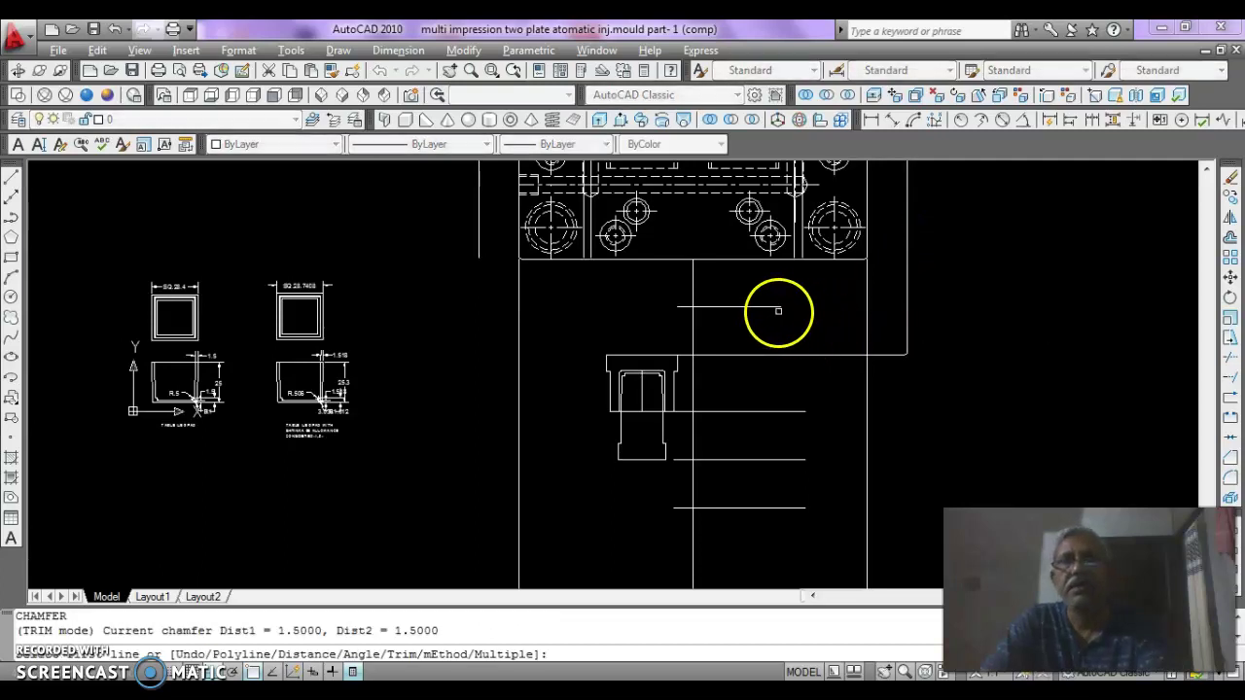
left_click(770, 307)
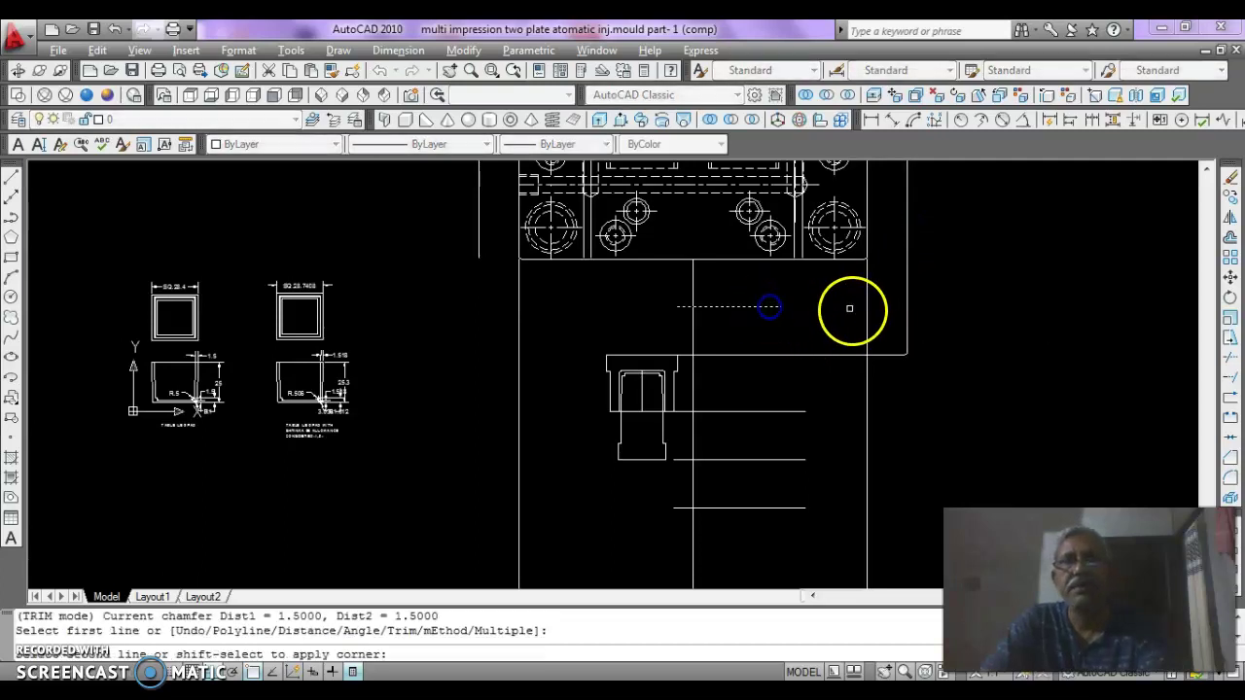
left_click(904, 313)
right_click(822, 348)
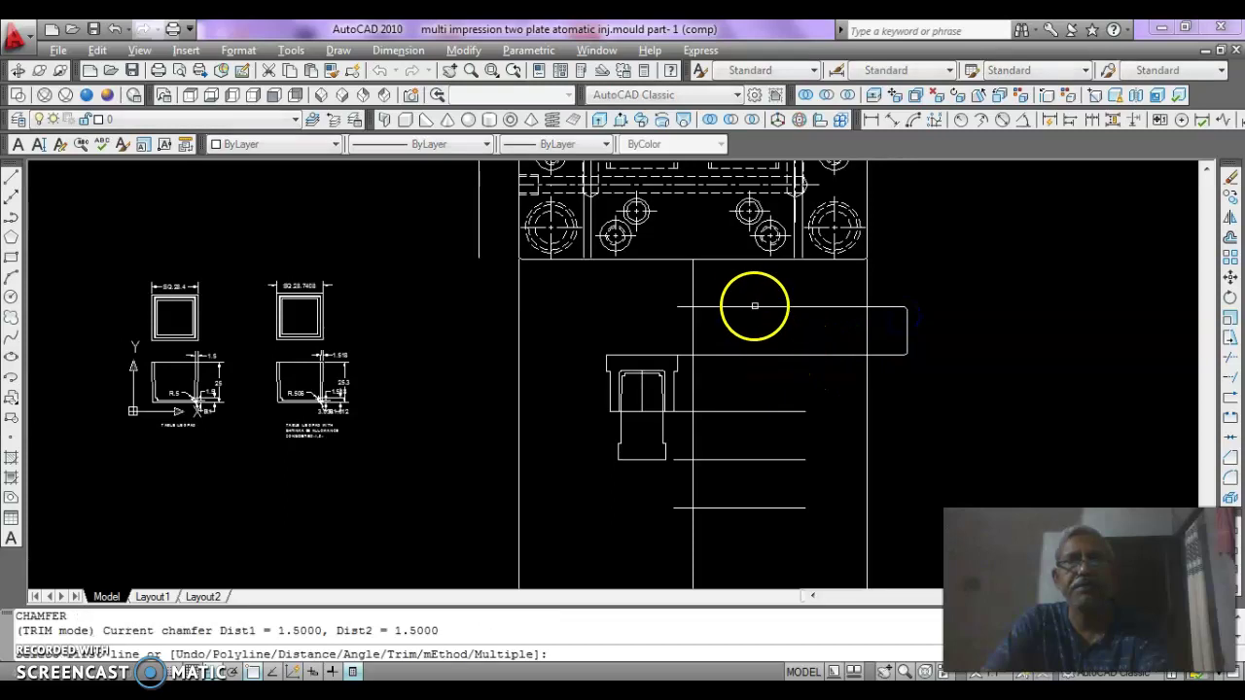
left_click(733, 307)
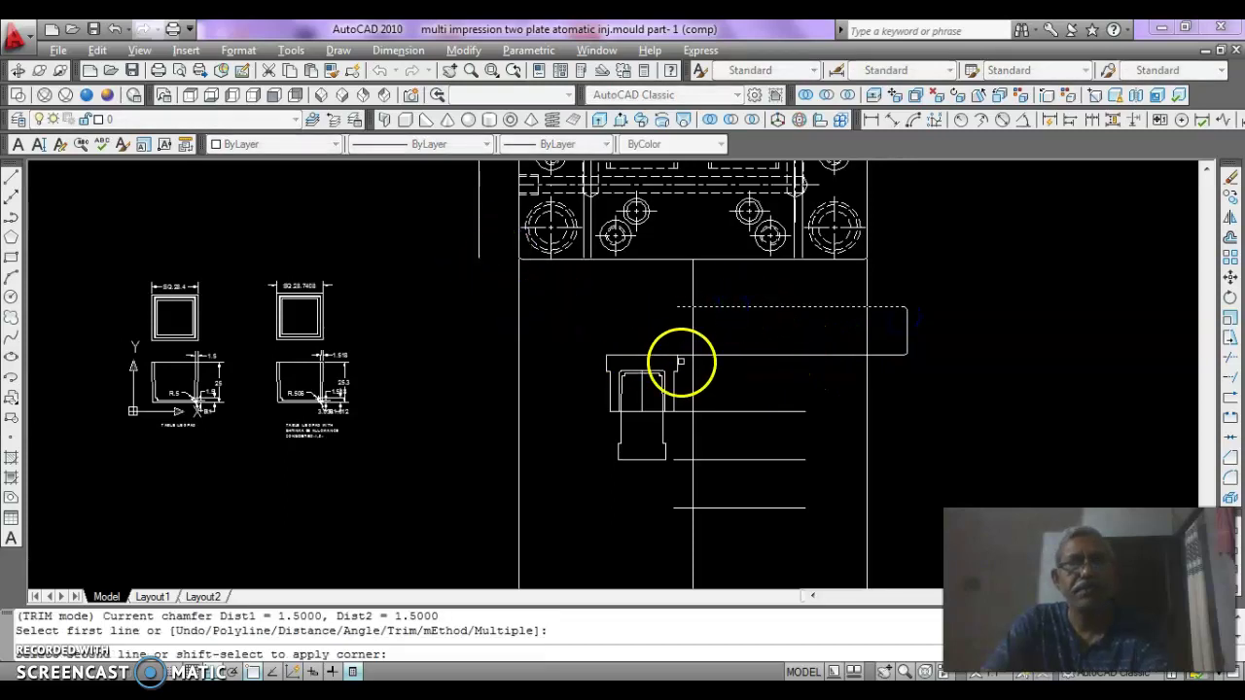
key("Escape")
- Chamfer the top plate's two left corners at 1.5 units, joining its lower and upper horizontal lines to the left outer offset line
right_click(700, 362)
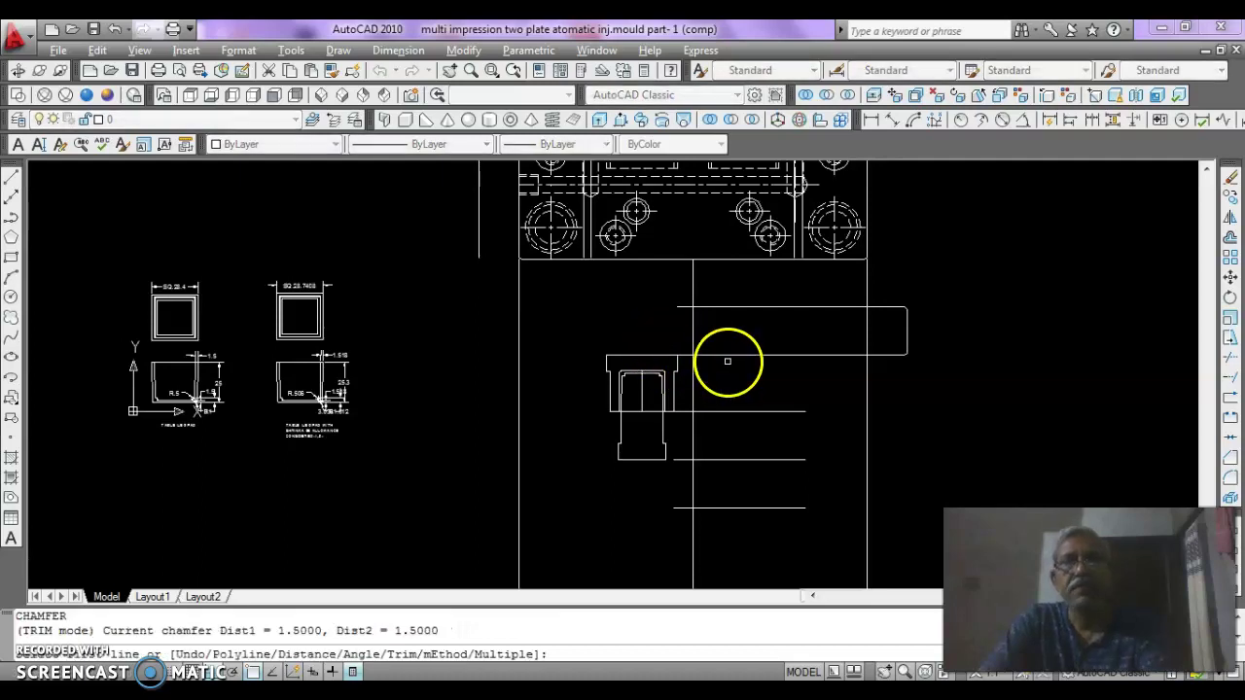
left_click(722, 355)
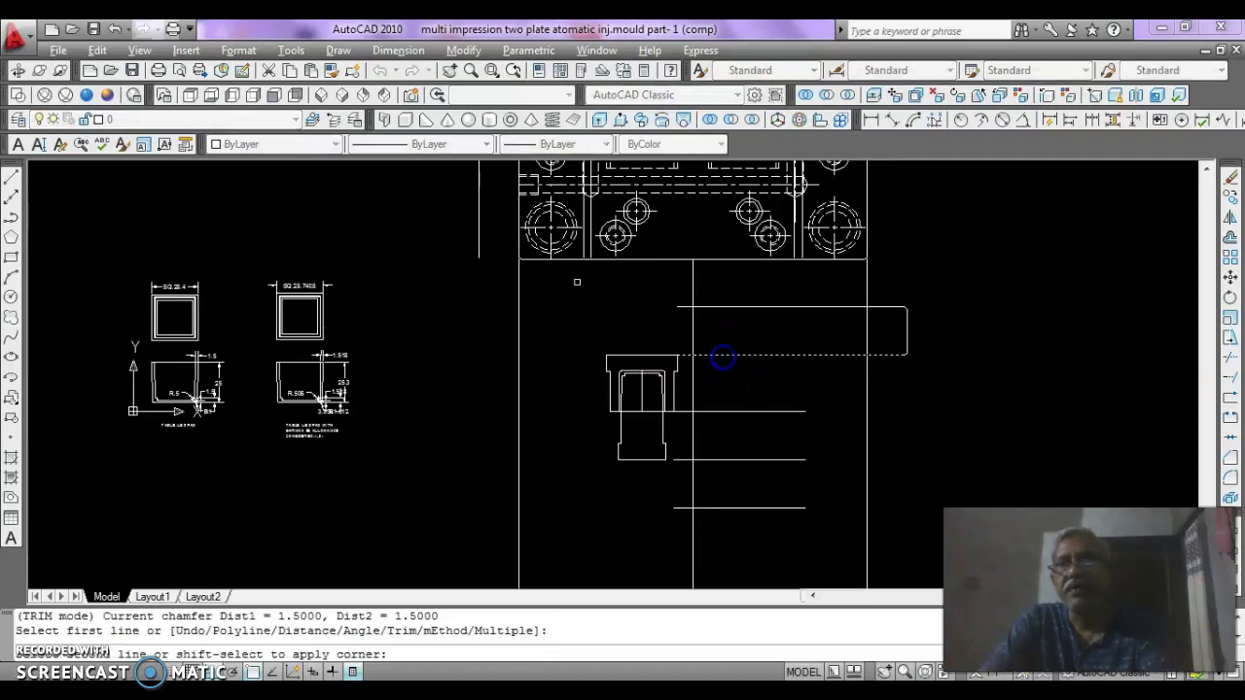
left_click(479, 245)
right_click(537, 309)
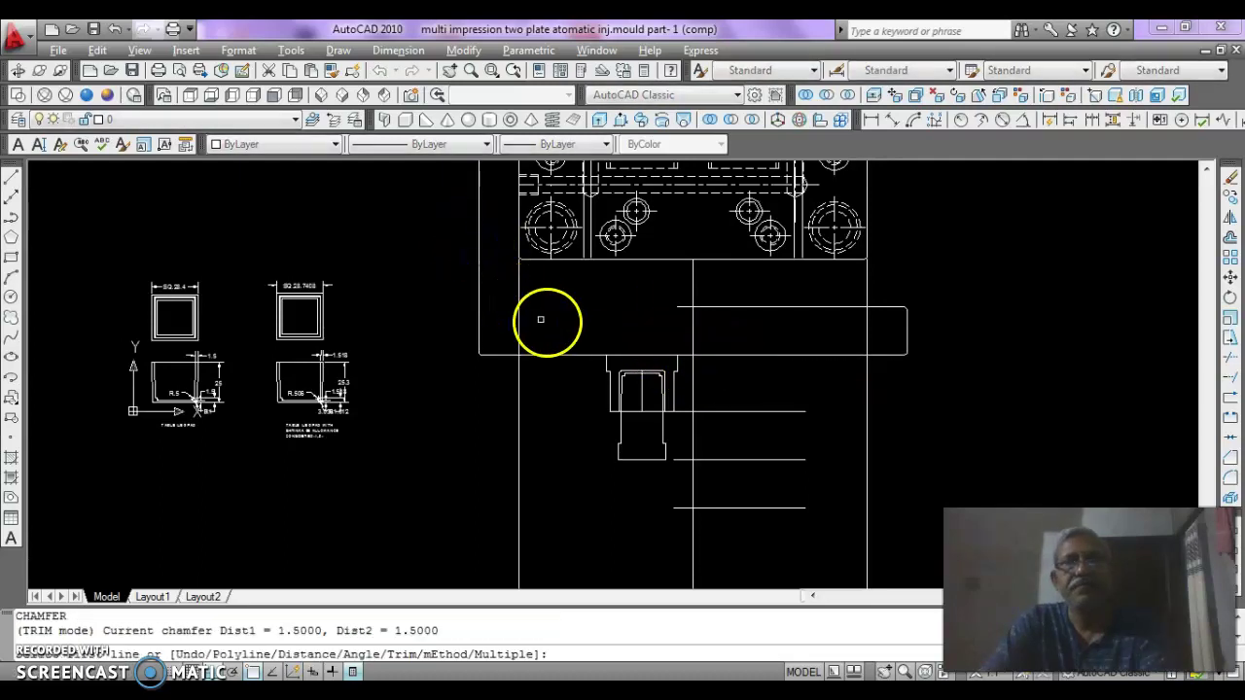
left_click(686, 308)
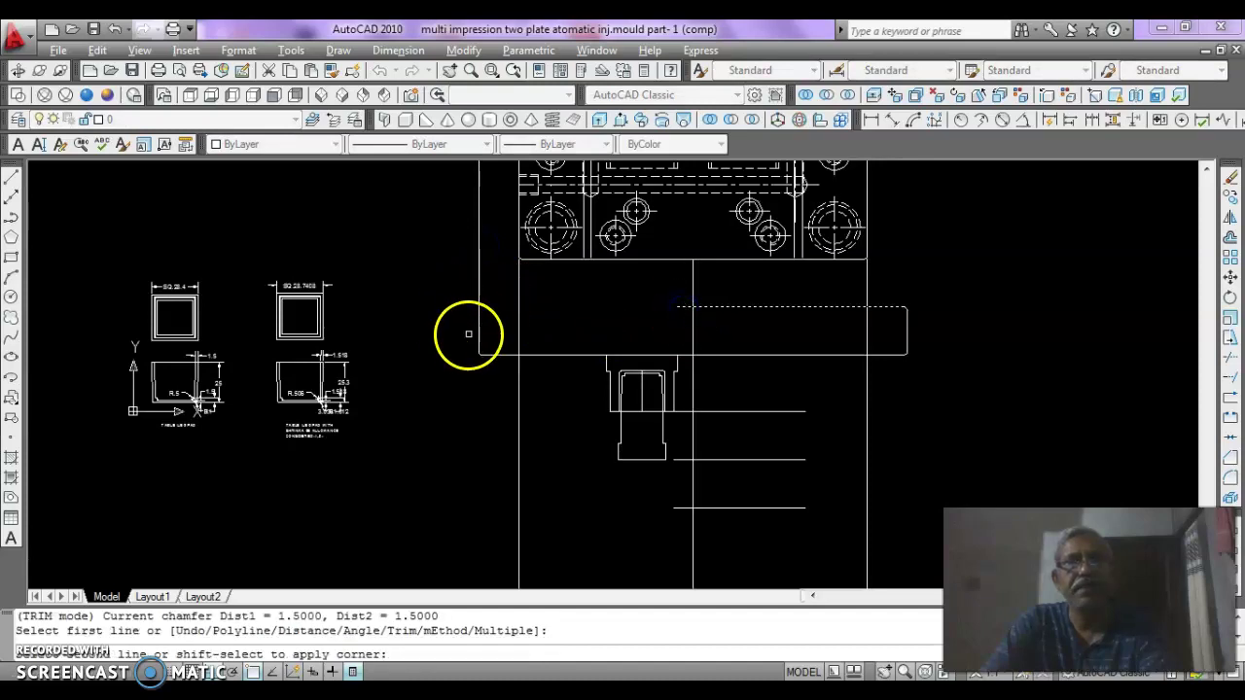
left_click(479, 319)
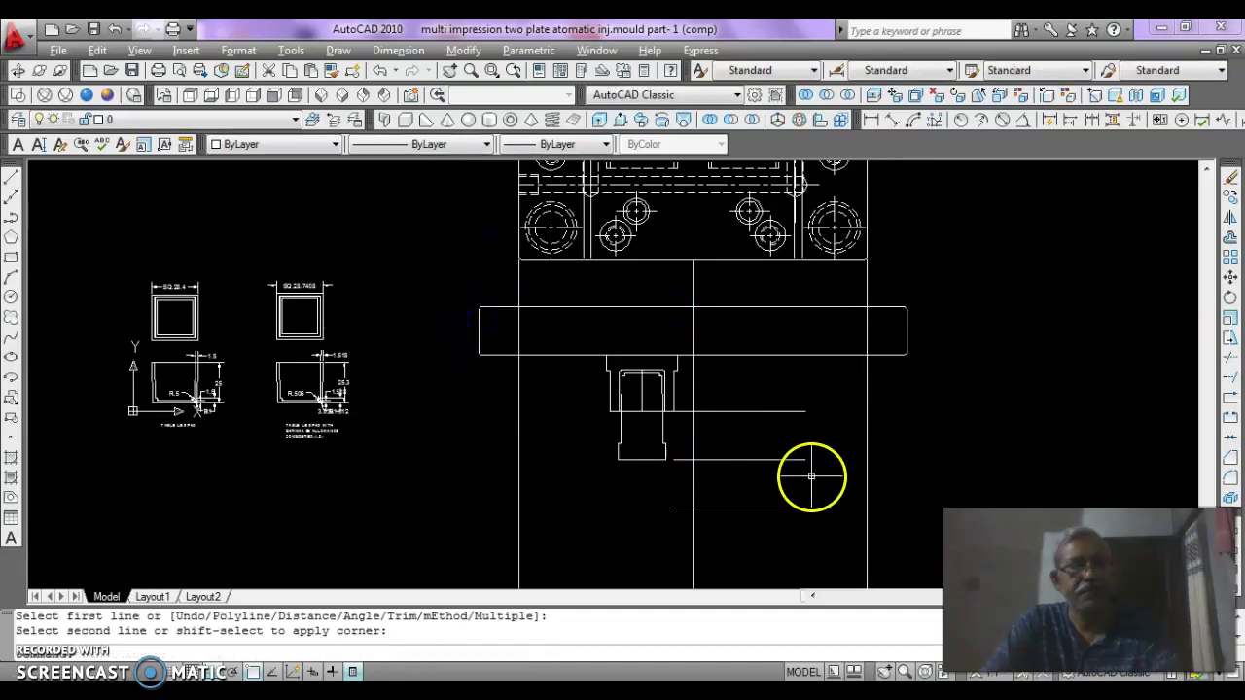
key("Escape")
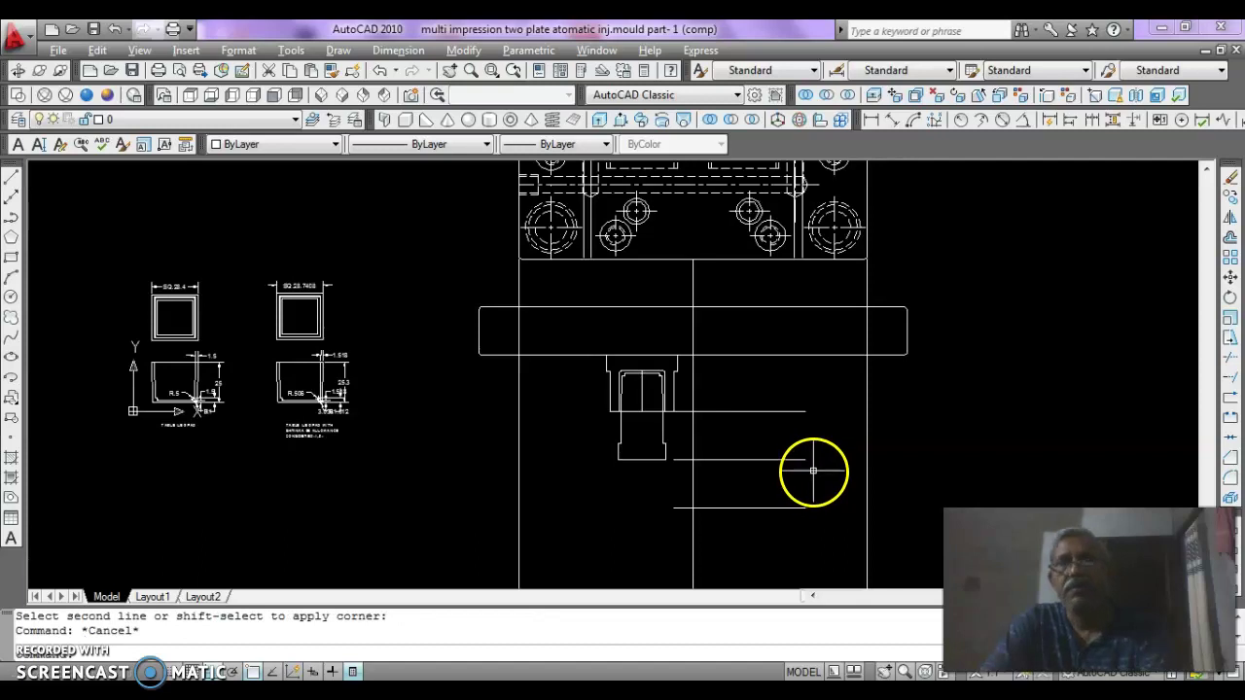
- Chamfer the second plate's two right corners at 1.5 units, joining its lower and upper horizontal lines to the right inner side line
key("Return")
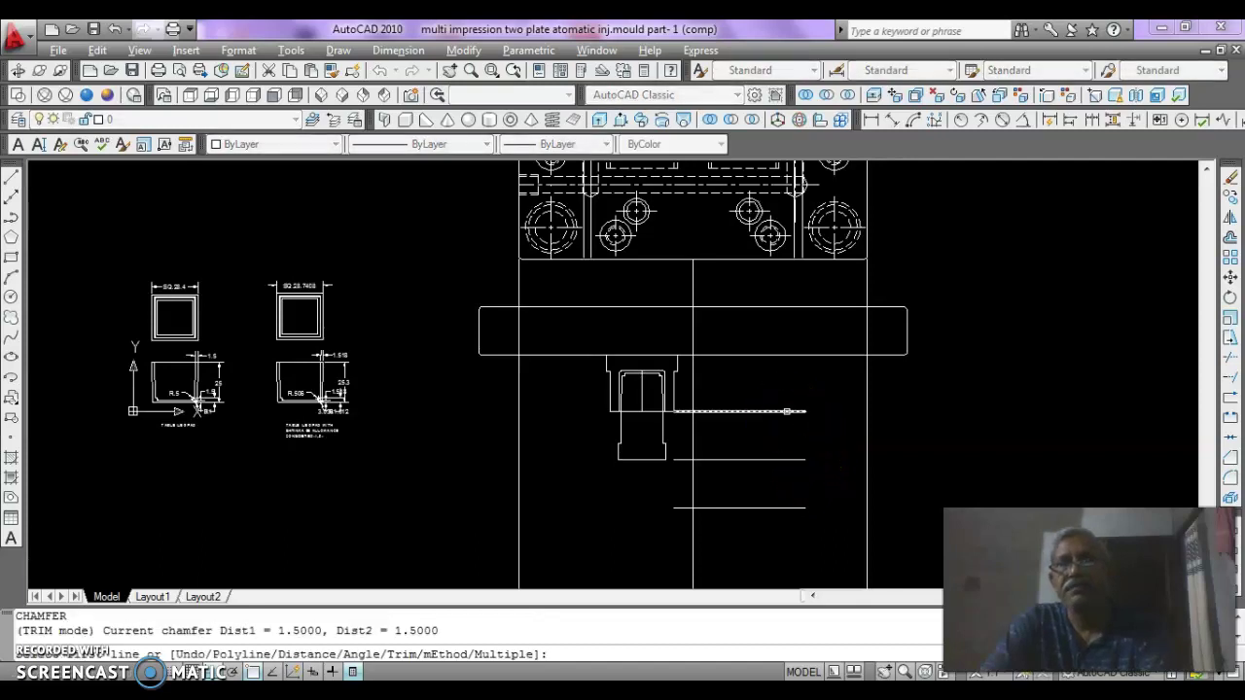
left_click(786, 412)
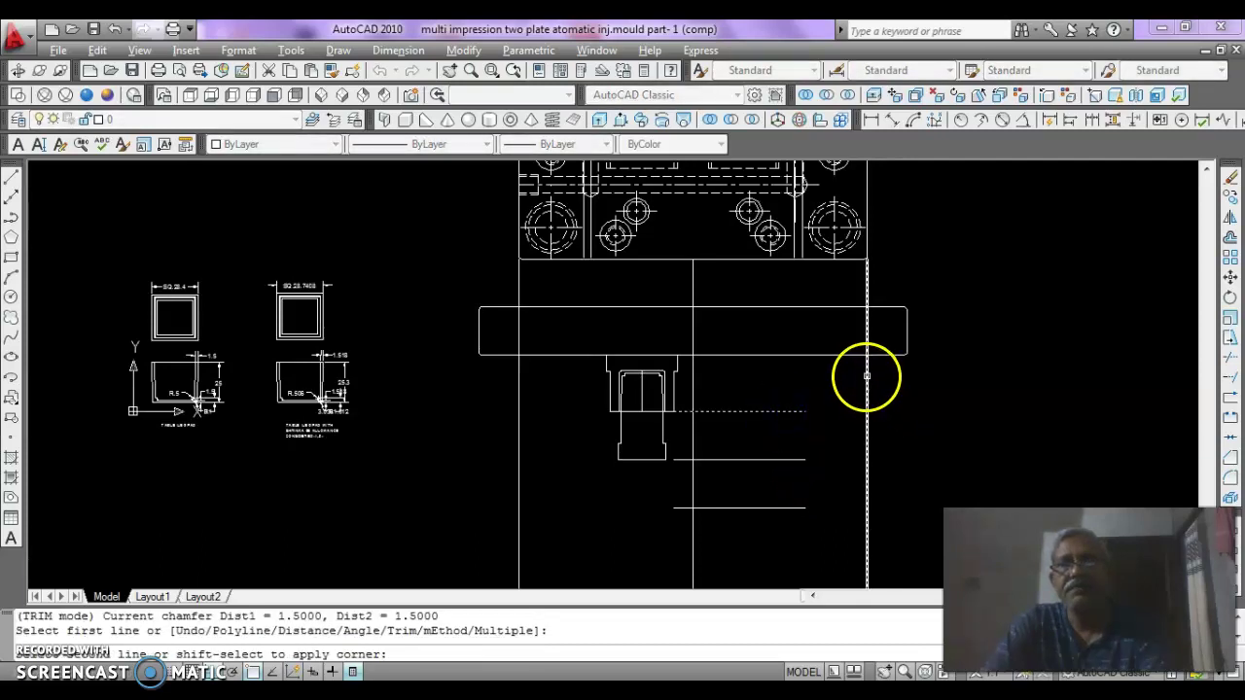
left_click(866, 370)
key("Return")
left_click(822, 355)
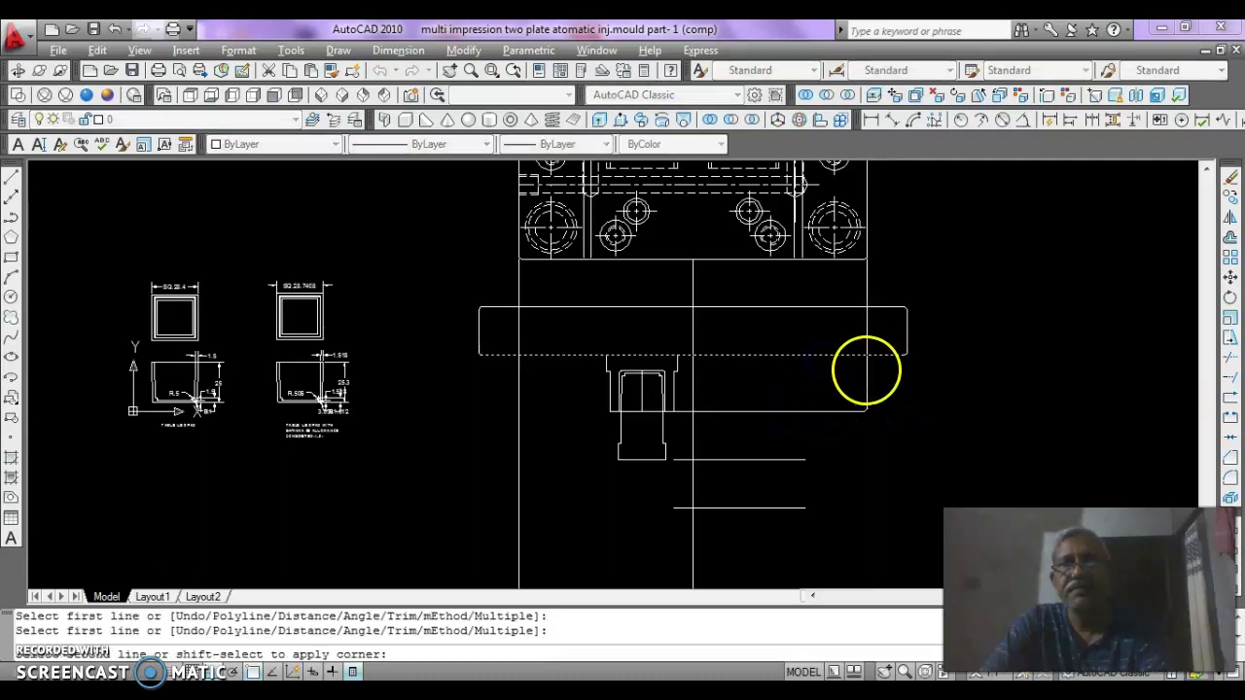
left_click(867, 370)
- Chamfer the second plate's two left corners at 1.5 units, joining its lower and upper horizontal lines to the left inner side line
key("Return")
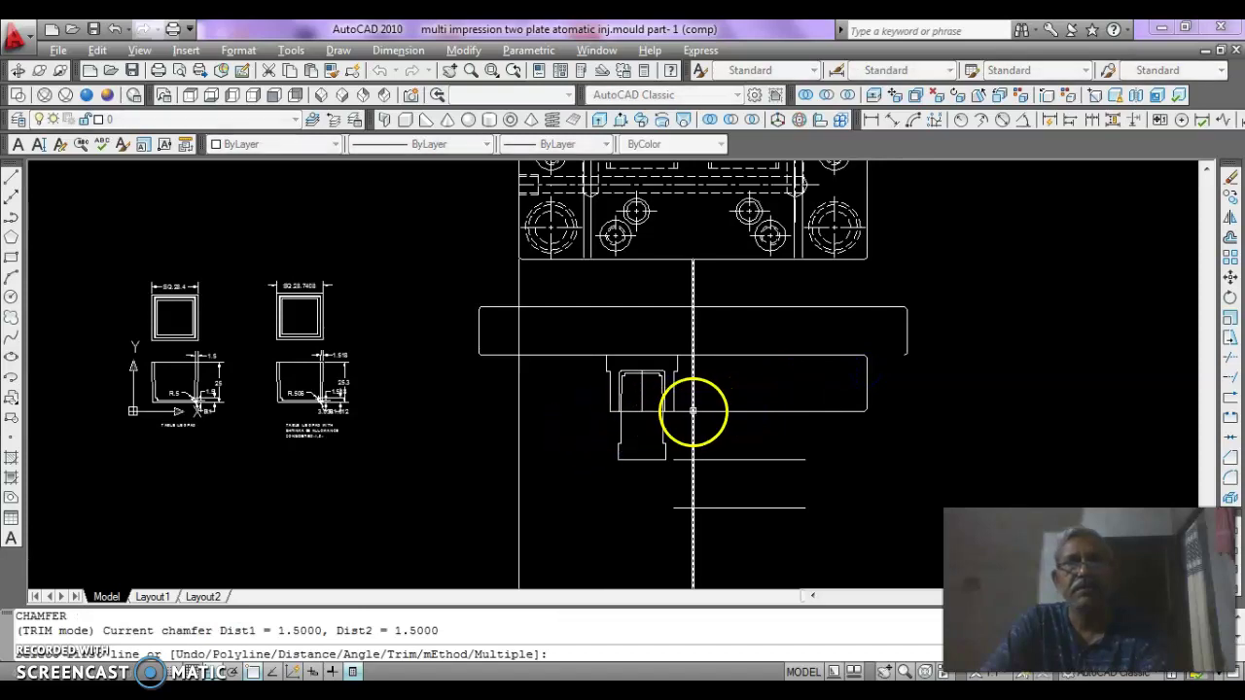
left_click(693, 411)
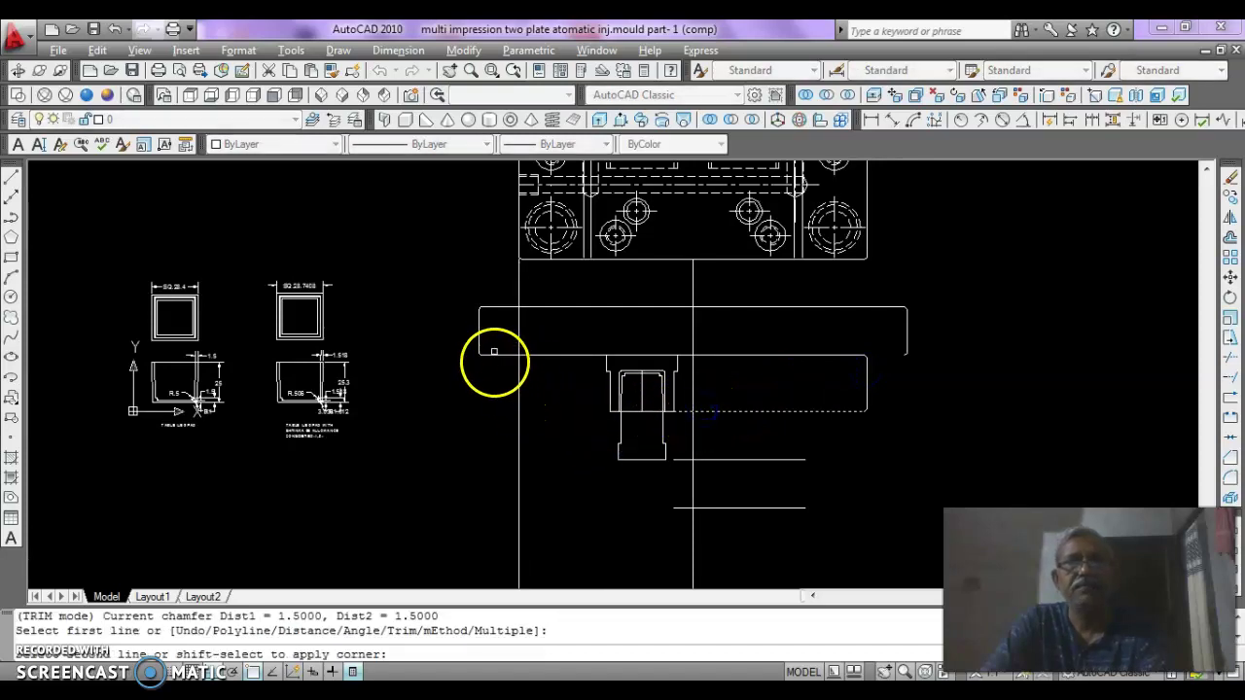
left_click(521, 348)
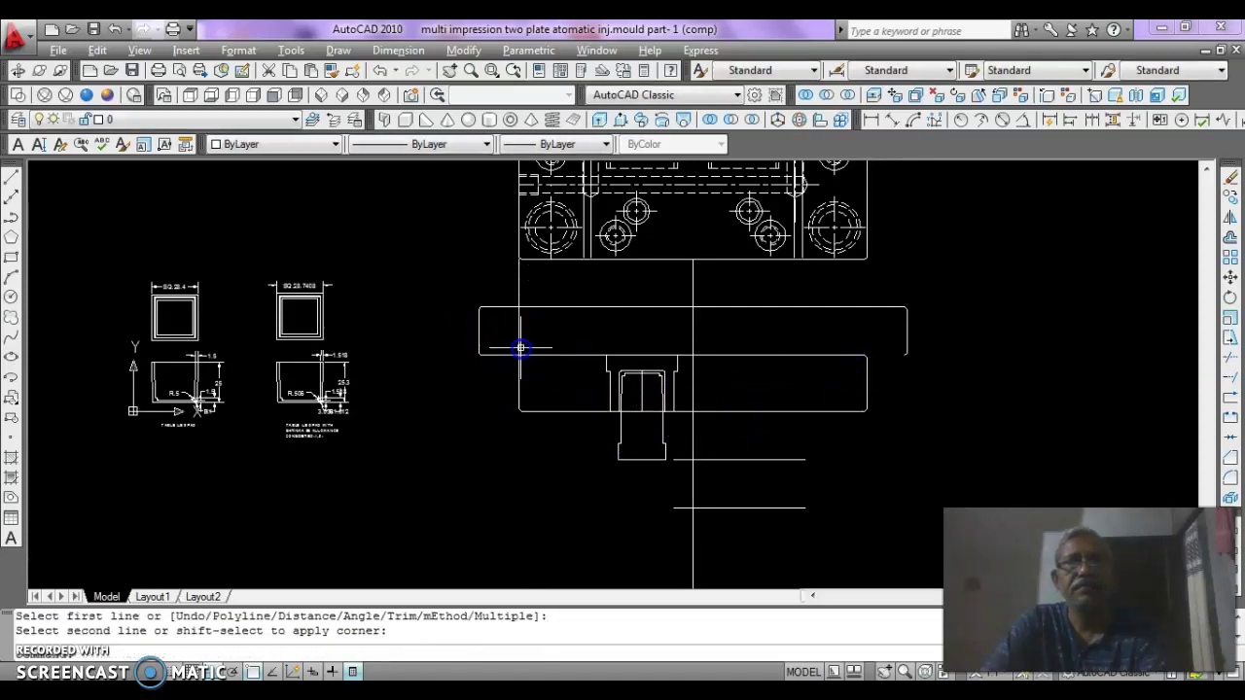
key("Return")
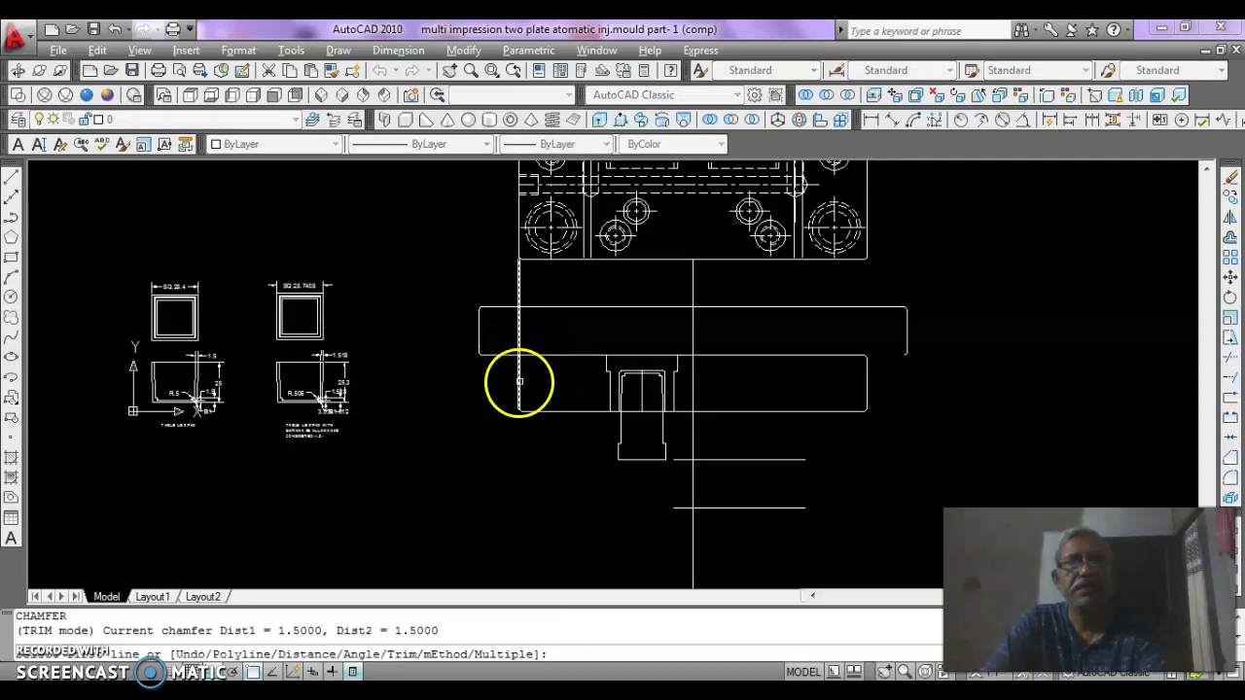
left_click(520, 382)
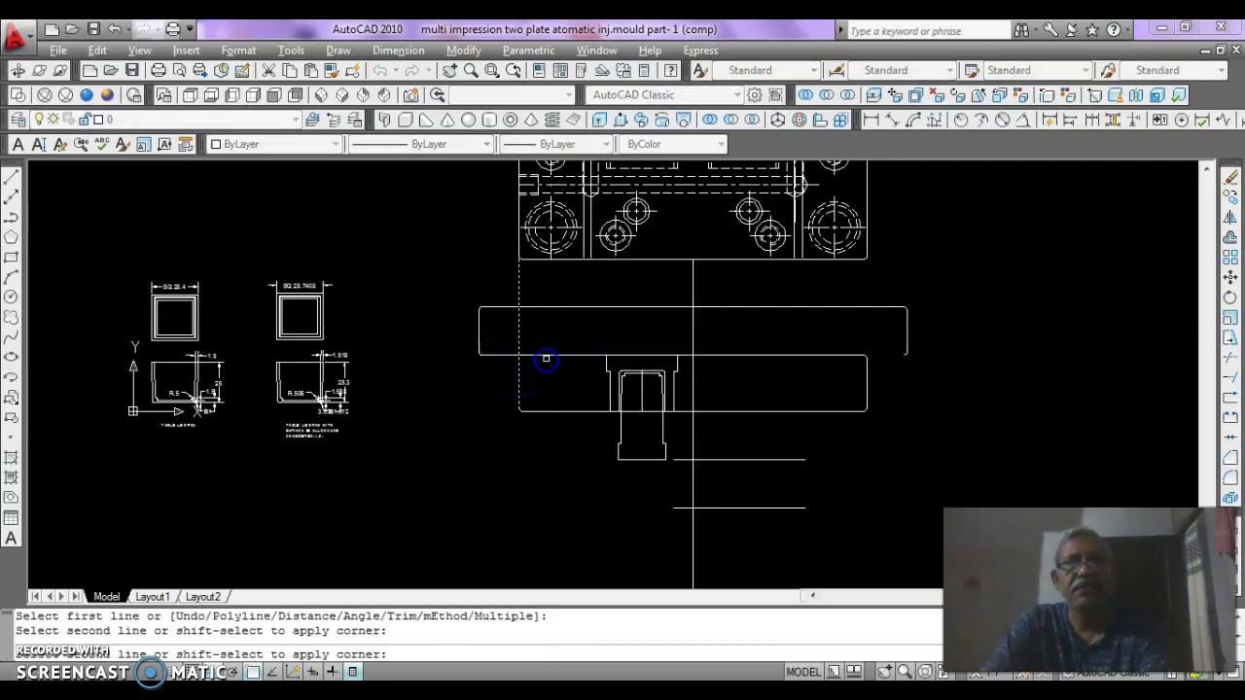
left_click(546, 356)
left_click(546, 425)
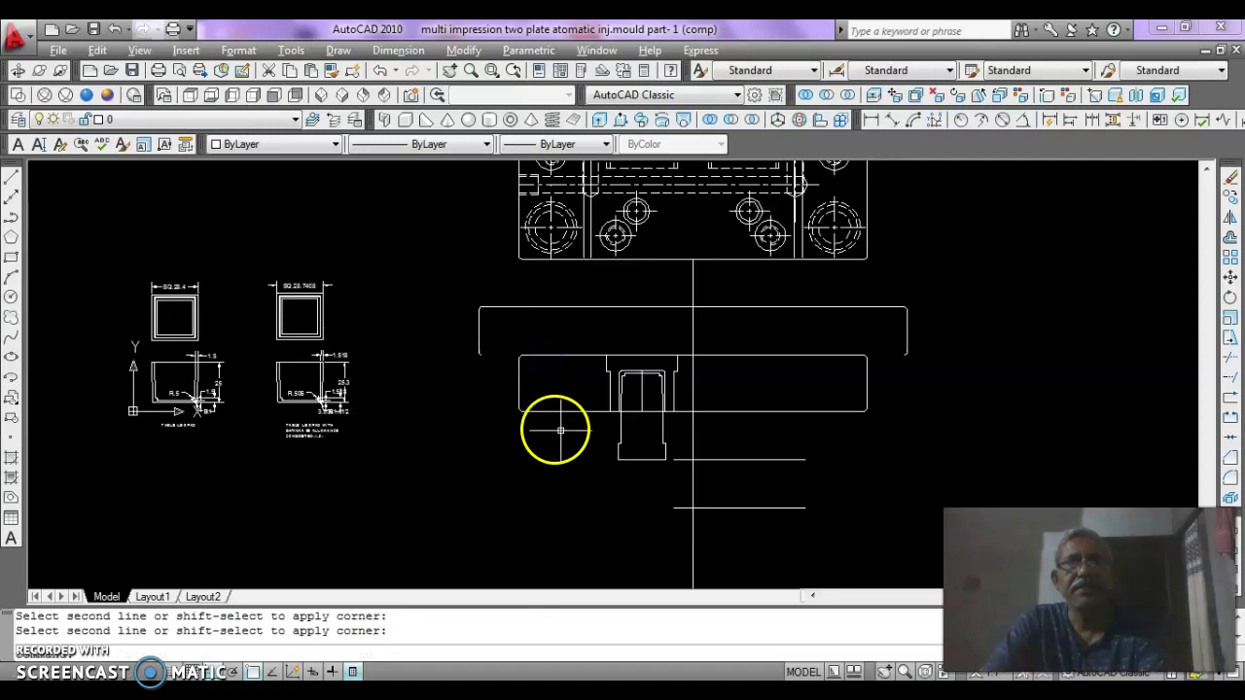
key("Return")
key("Escape")
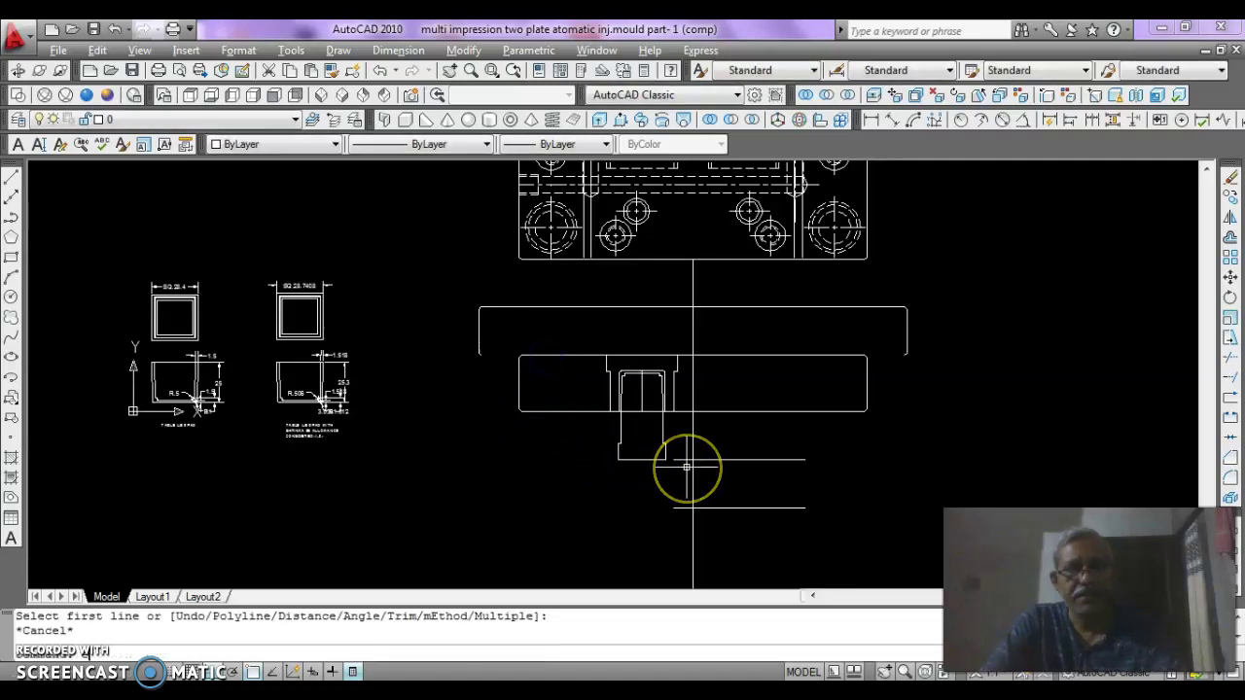
- Extend both ends of the line between the top and second plates out to the top plate's chamfered corners
type("ex")
key("Return")
key("Return")
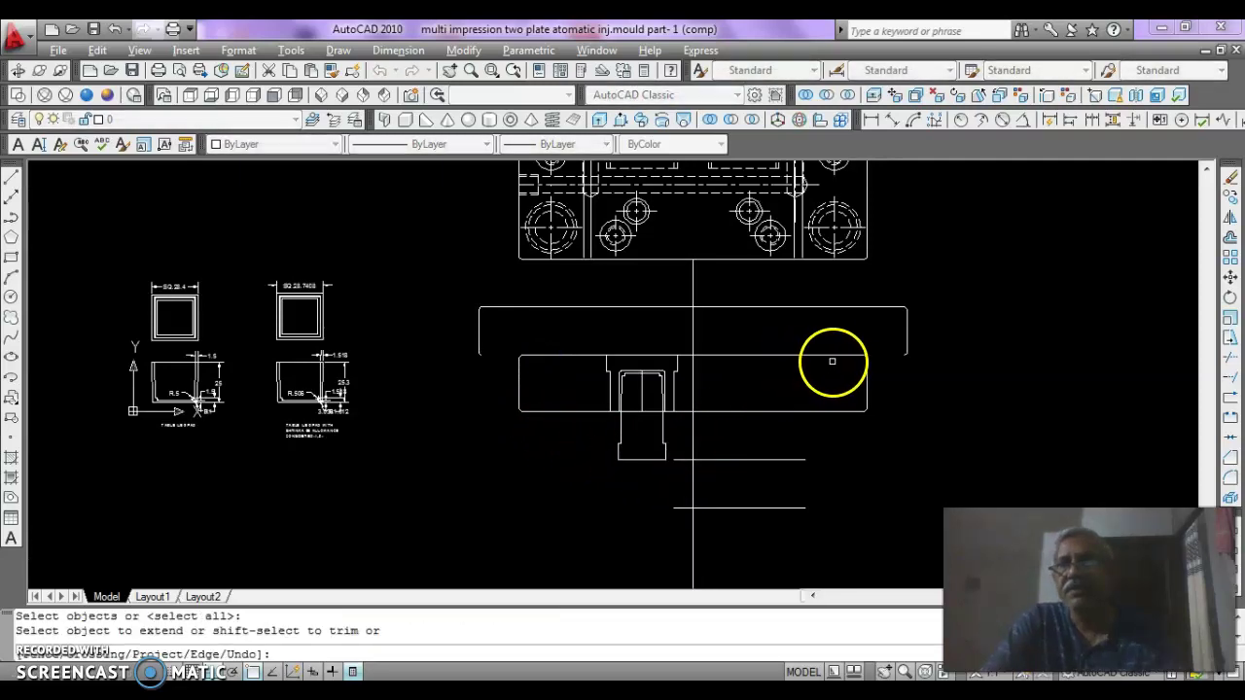
left_click(845, 357)
left_click(543, 358)
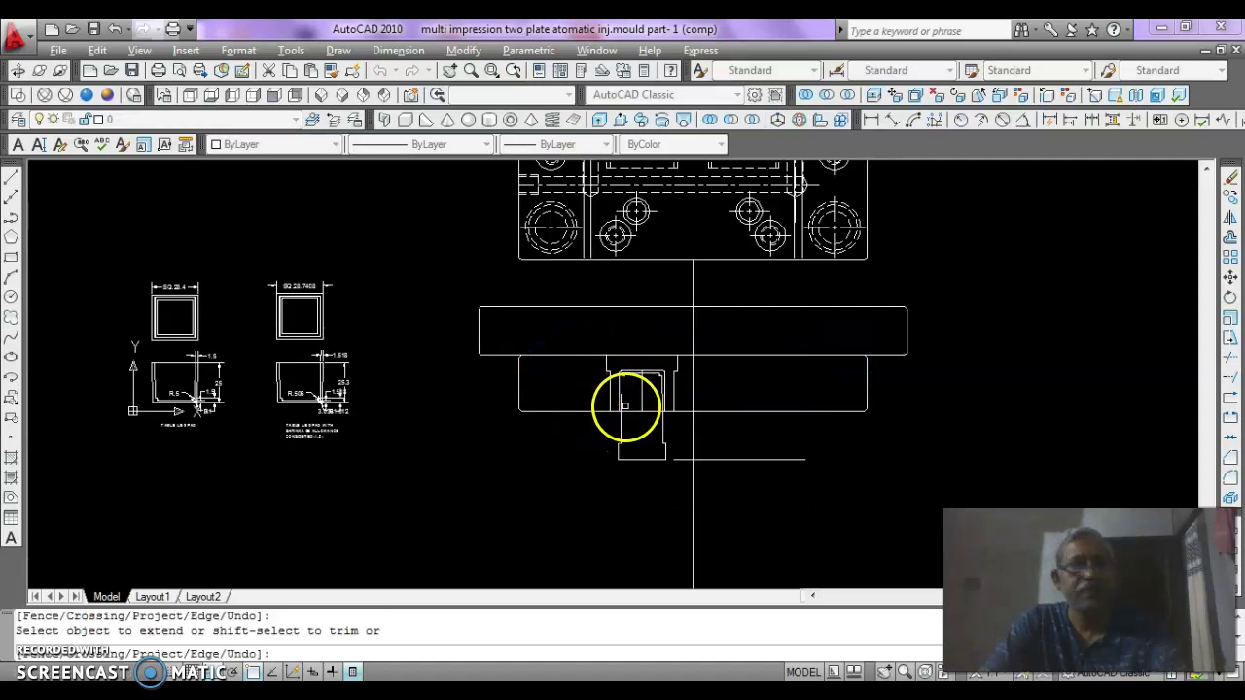
key("Escape")
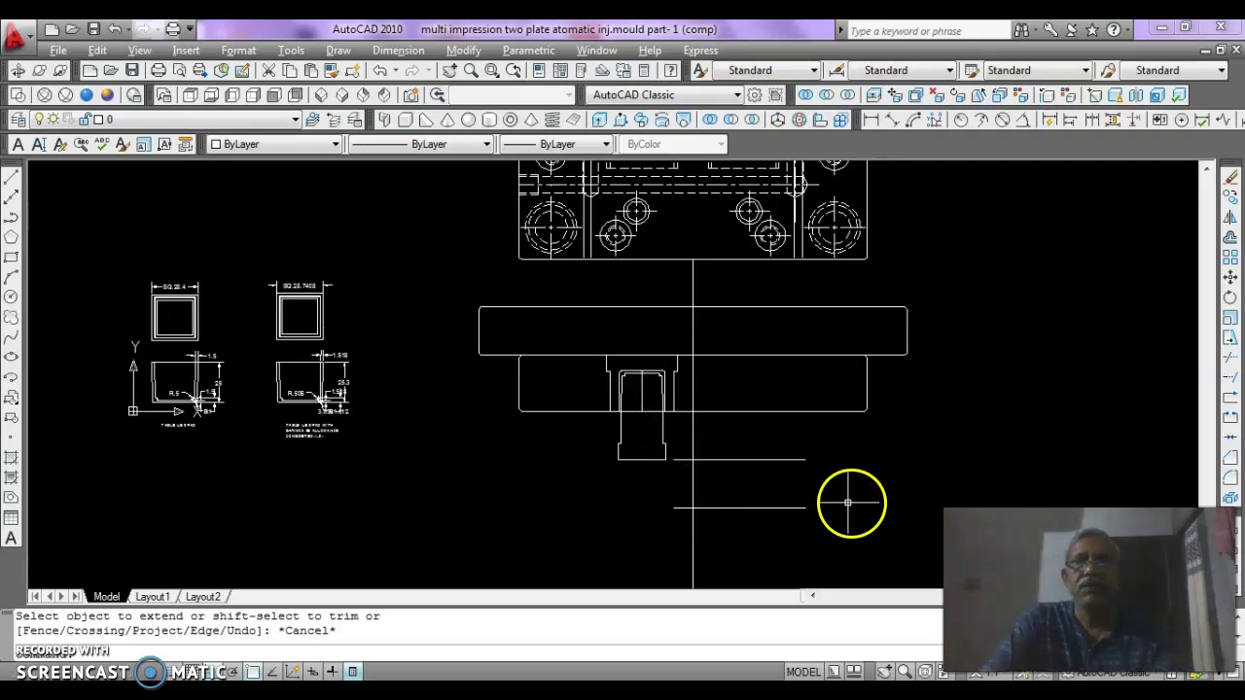
- Draw a vertical line in two segments from the second plate's lower right corner down to the level of the lowest plate line
key("Return")
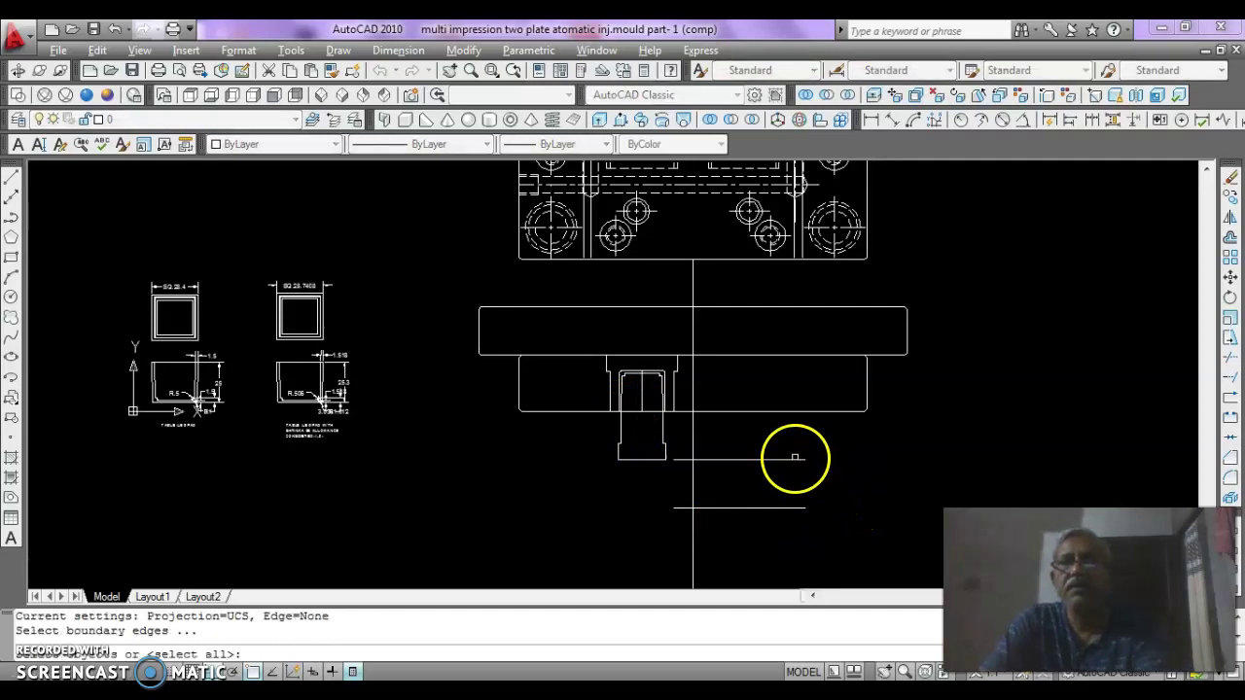
left_click(14, 181)
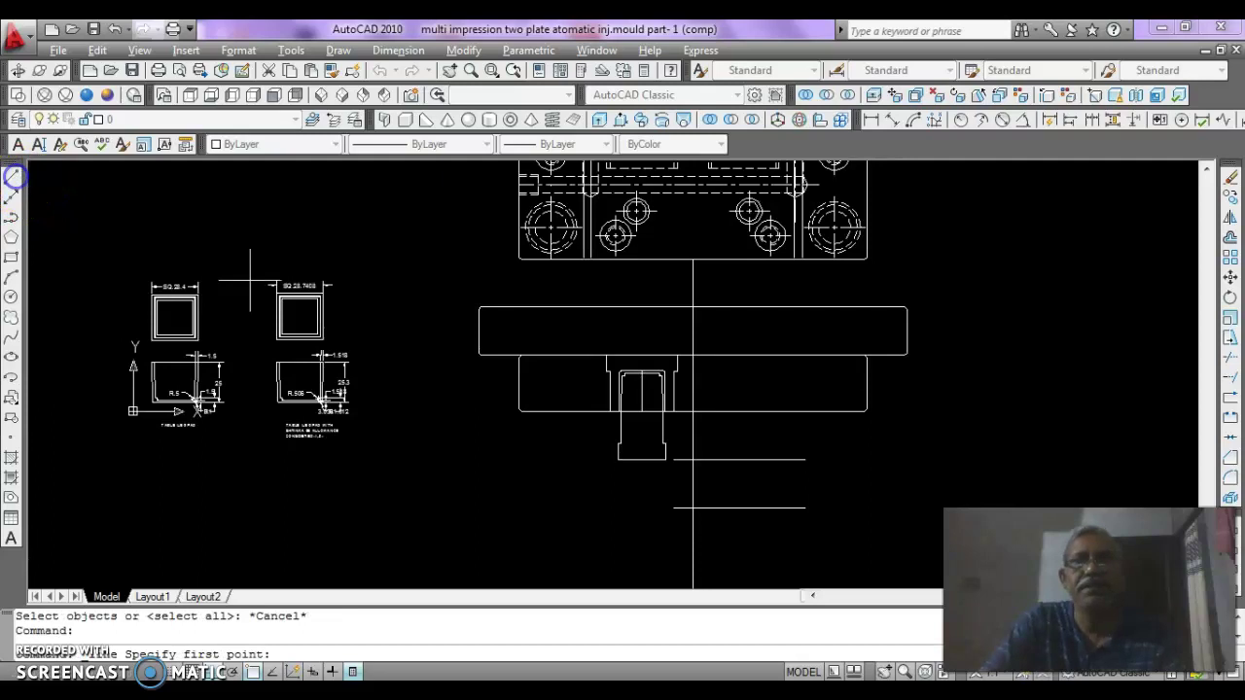
left_click(867, 410)
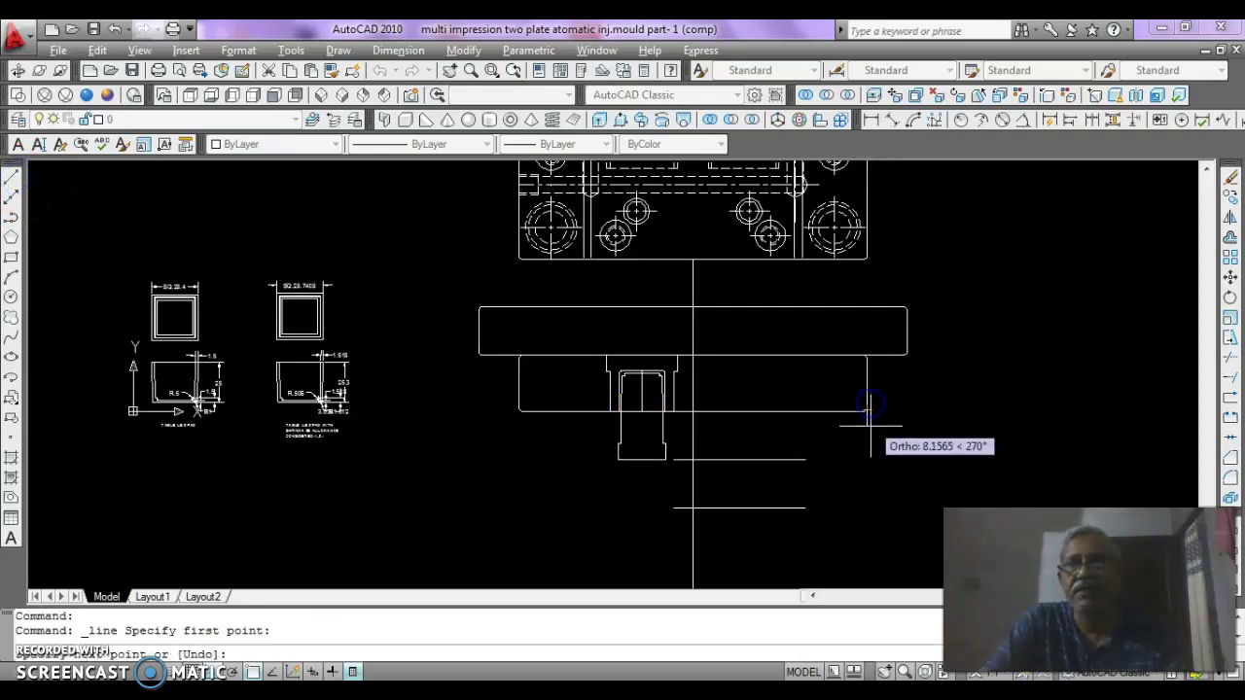
left_click(873, 451)
left_click(876, 507)
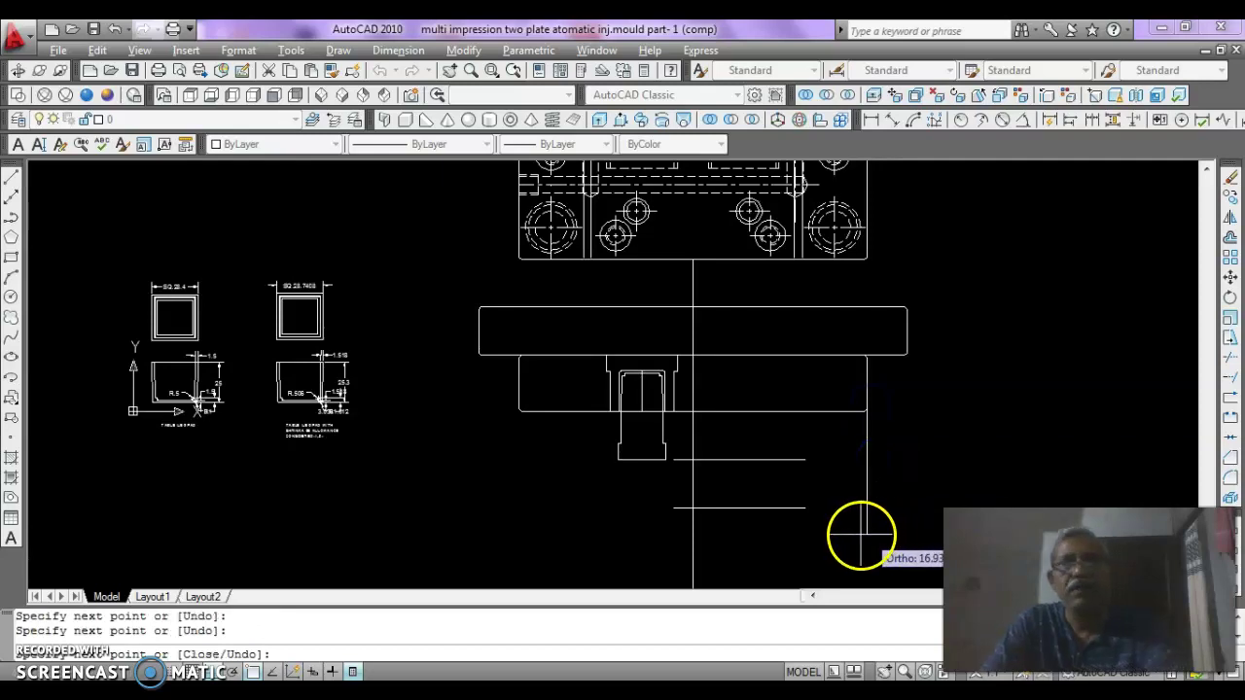
key("Escape")
key("Return")
key("Return")
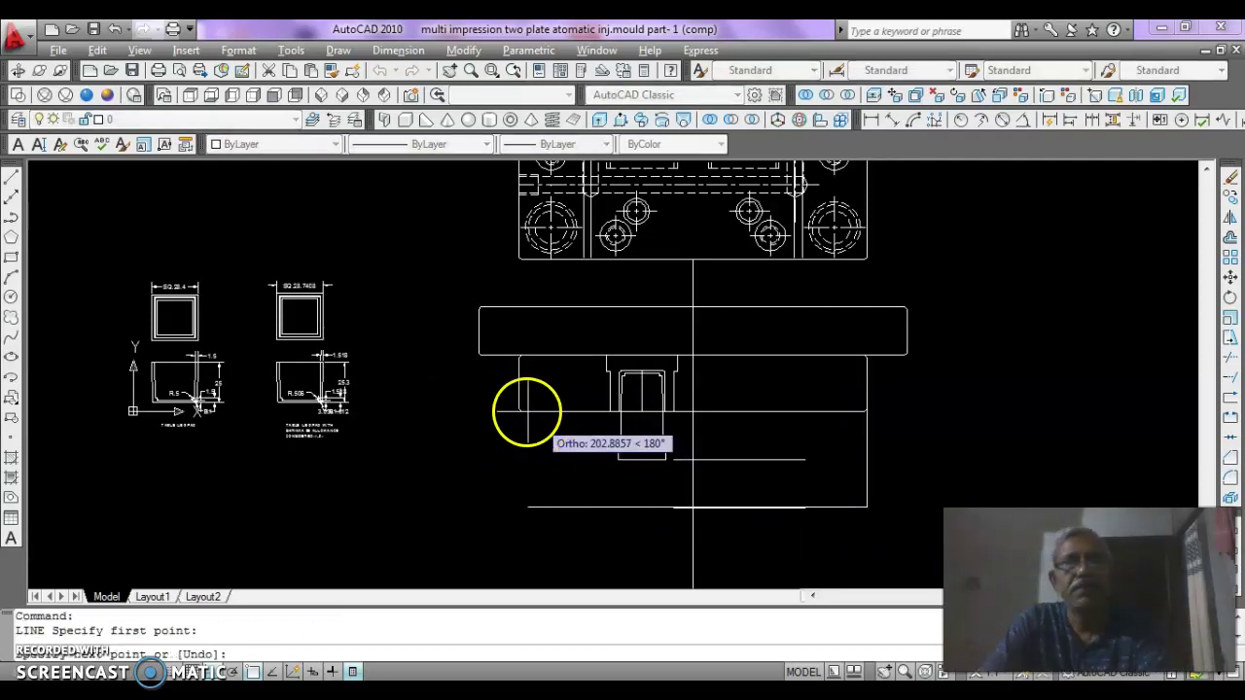
key("Escape")
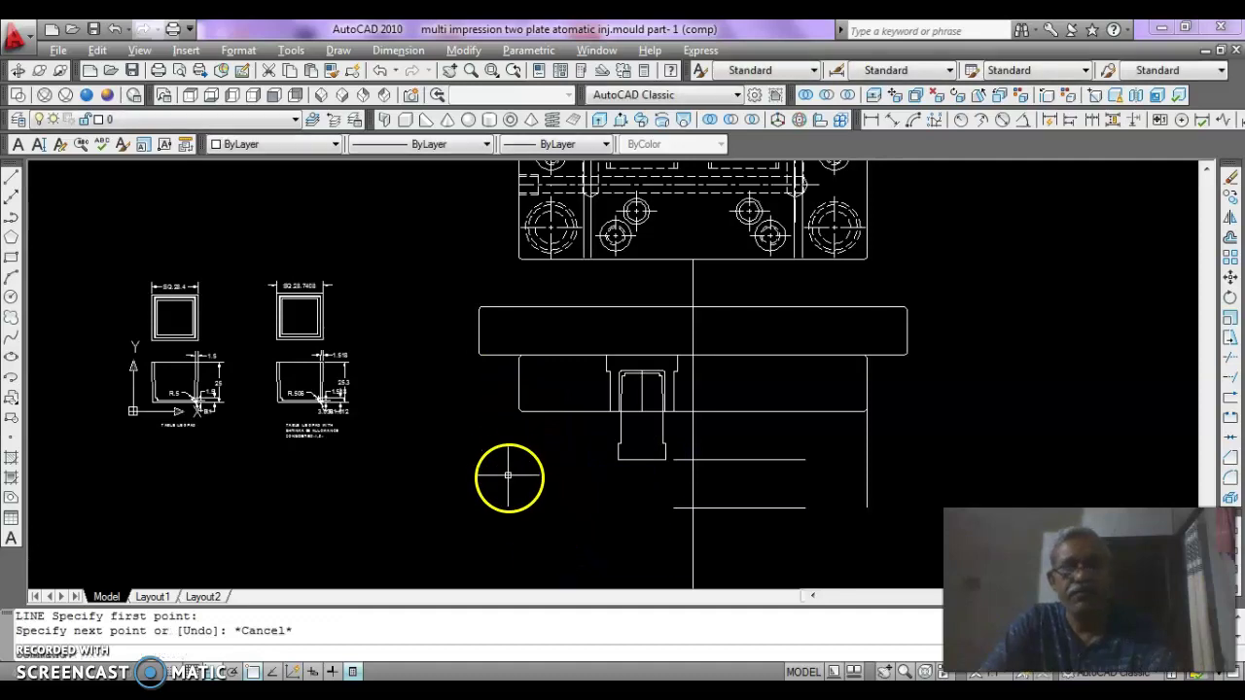
- Draw a vertical line in two segments from the second plate's lower left corner down past the level of the lowest plate line
key("Return")
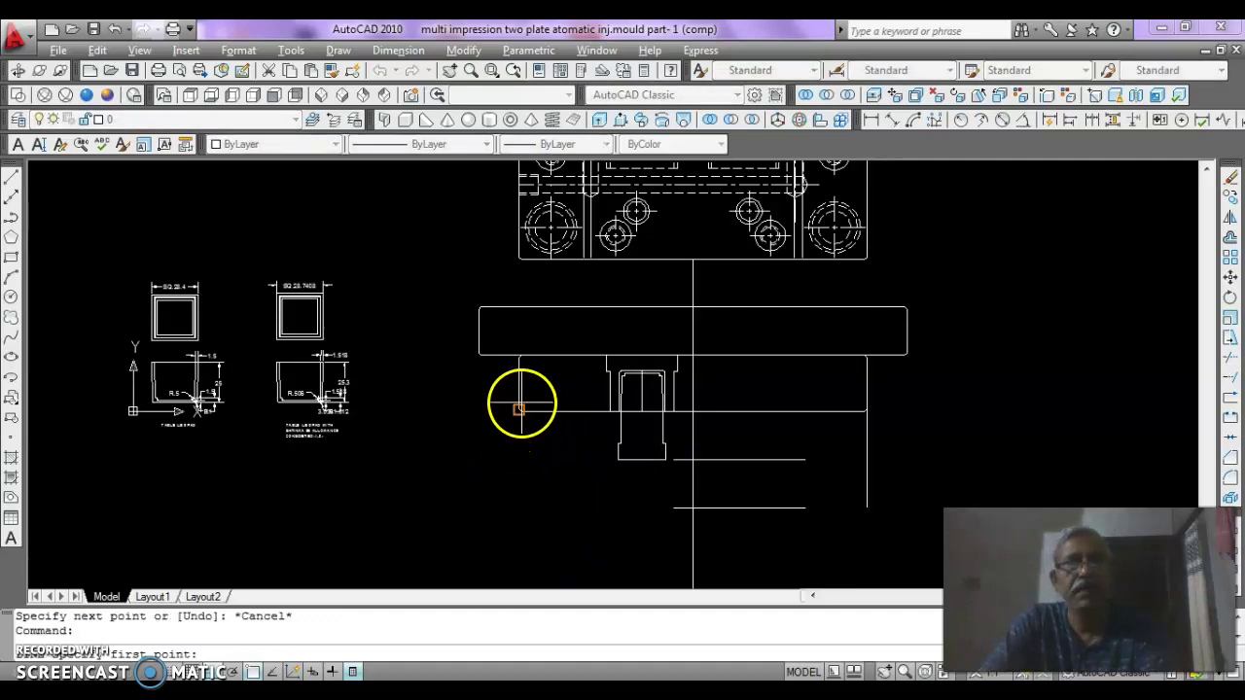
left_click(518, 410)
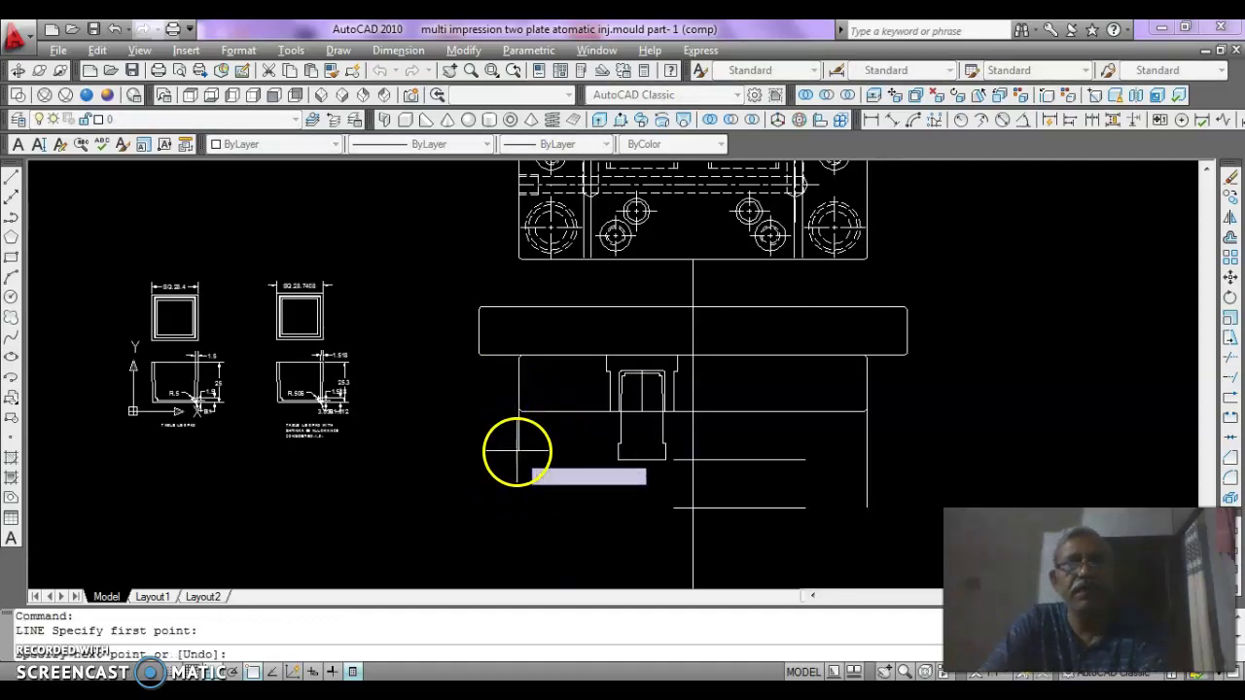
left_click(520, 462)
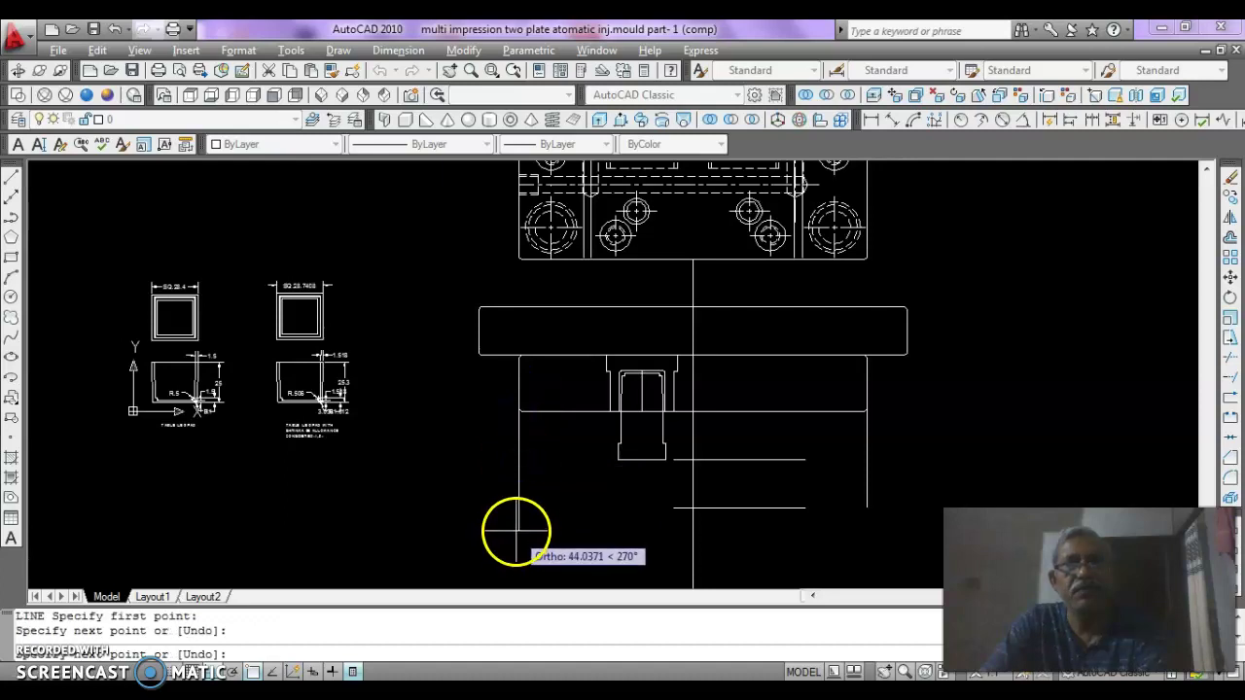
left_click(518, 525)
key("Return")
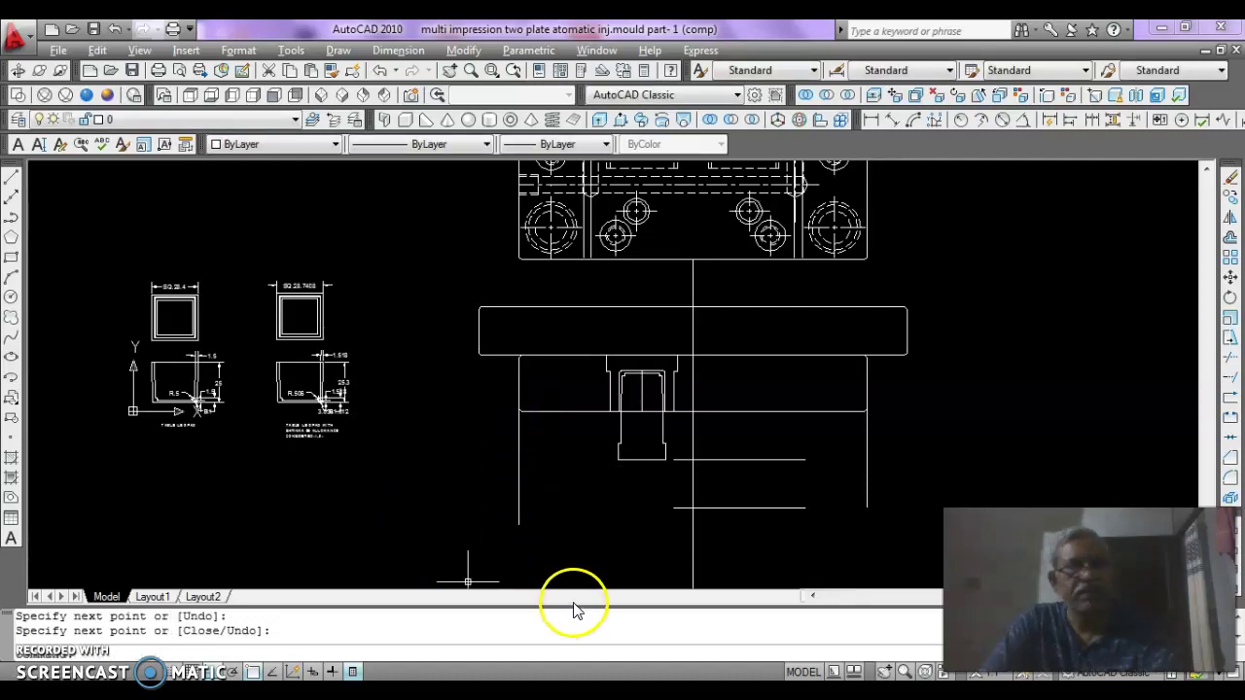
key("Escape")
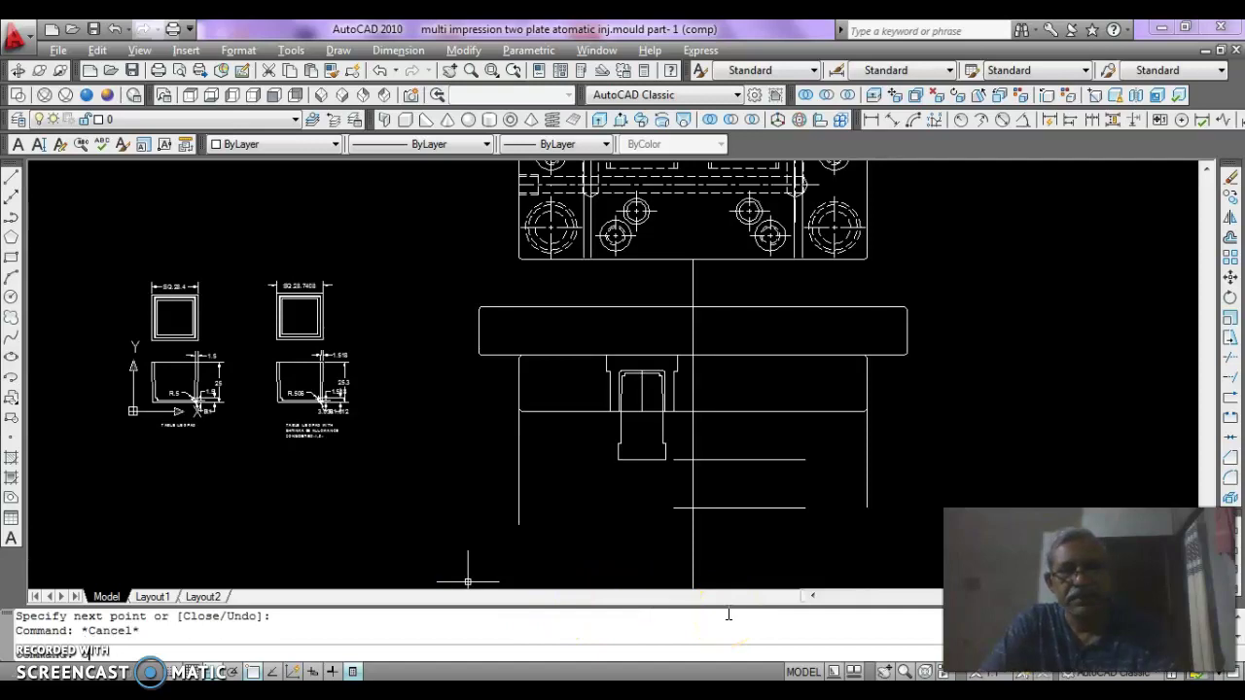
- Chamfer the third plate's lower right corner at 1.5 units and try to chamfer its upper right corner
type("cha")
key("Return")
left_click(790, 460)
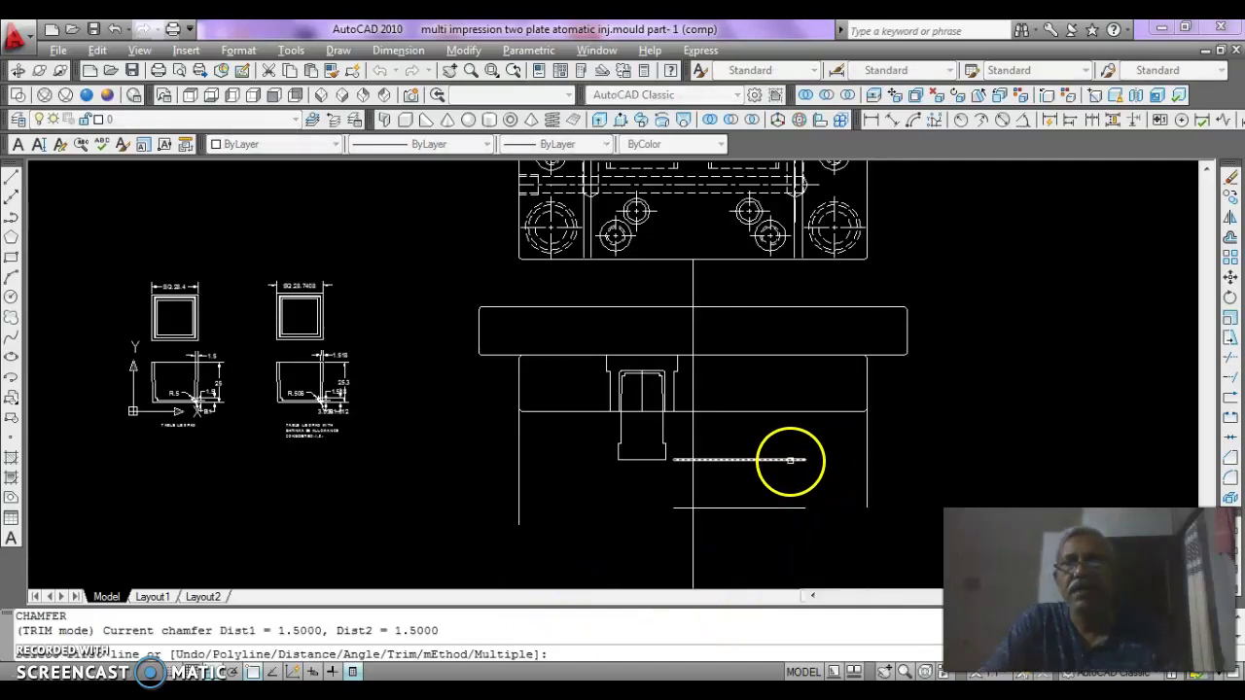
left_click(868, 428)
key("Return")
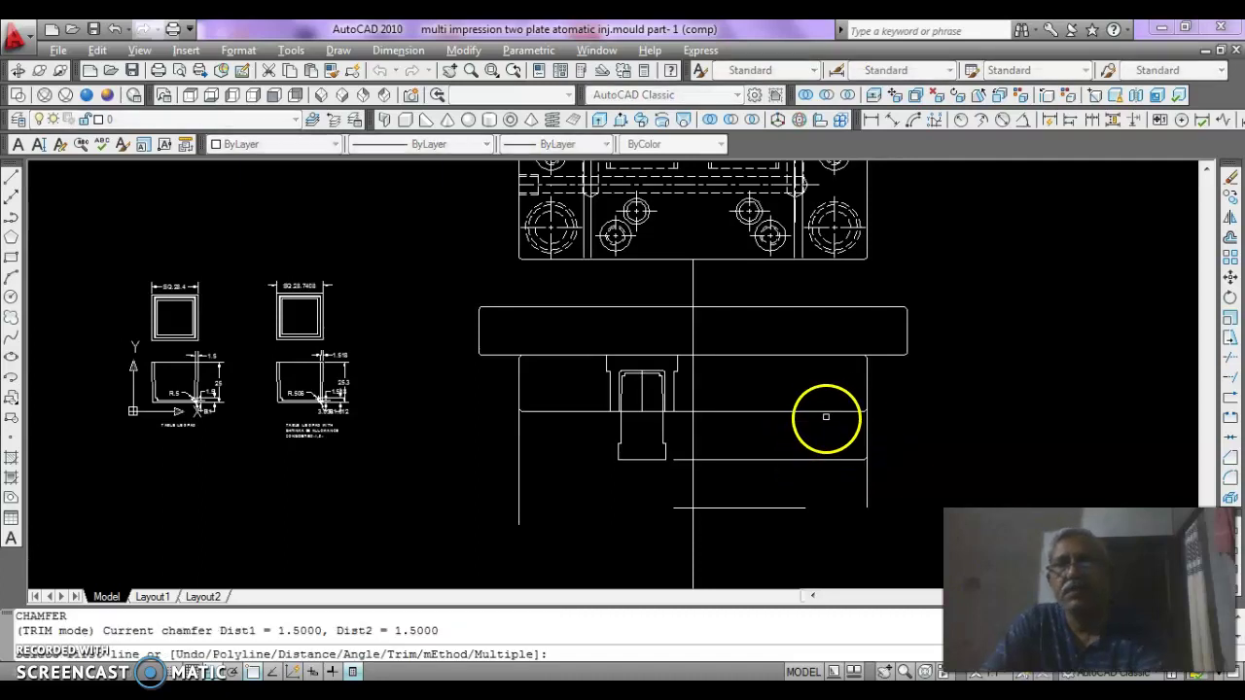
left_click(825, 409)
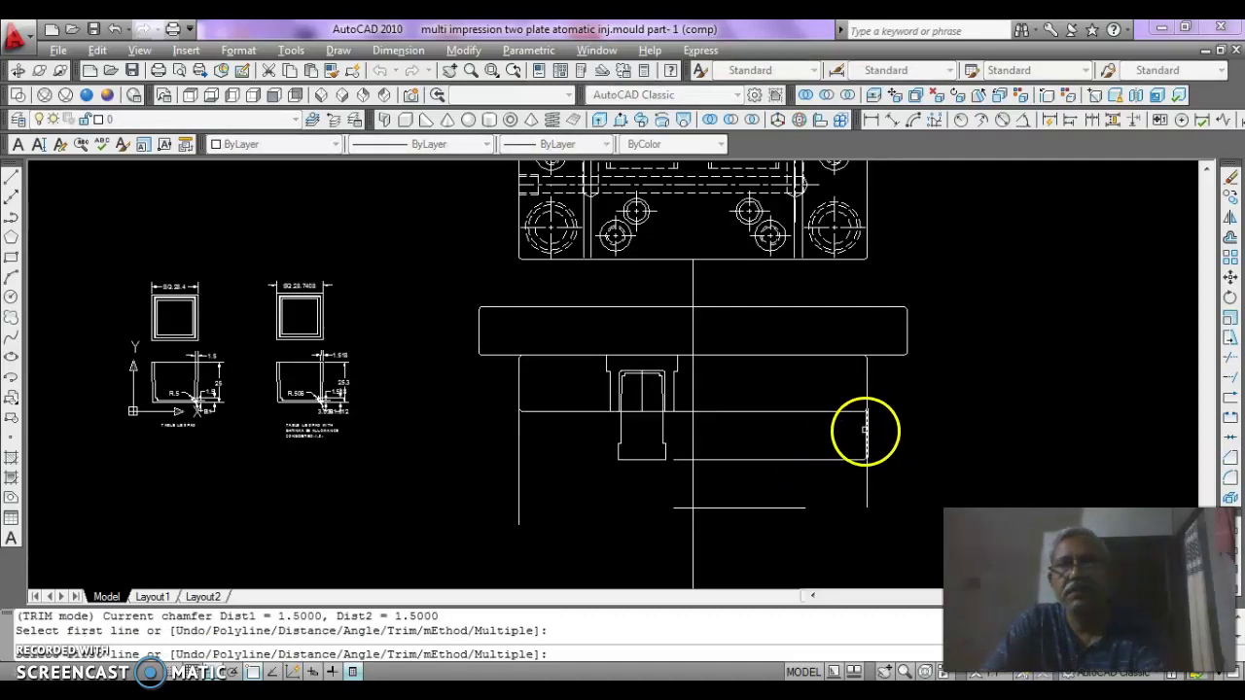
left_click(865, 428)
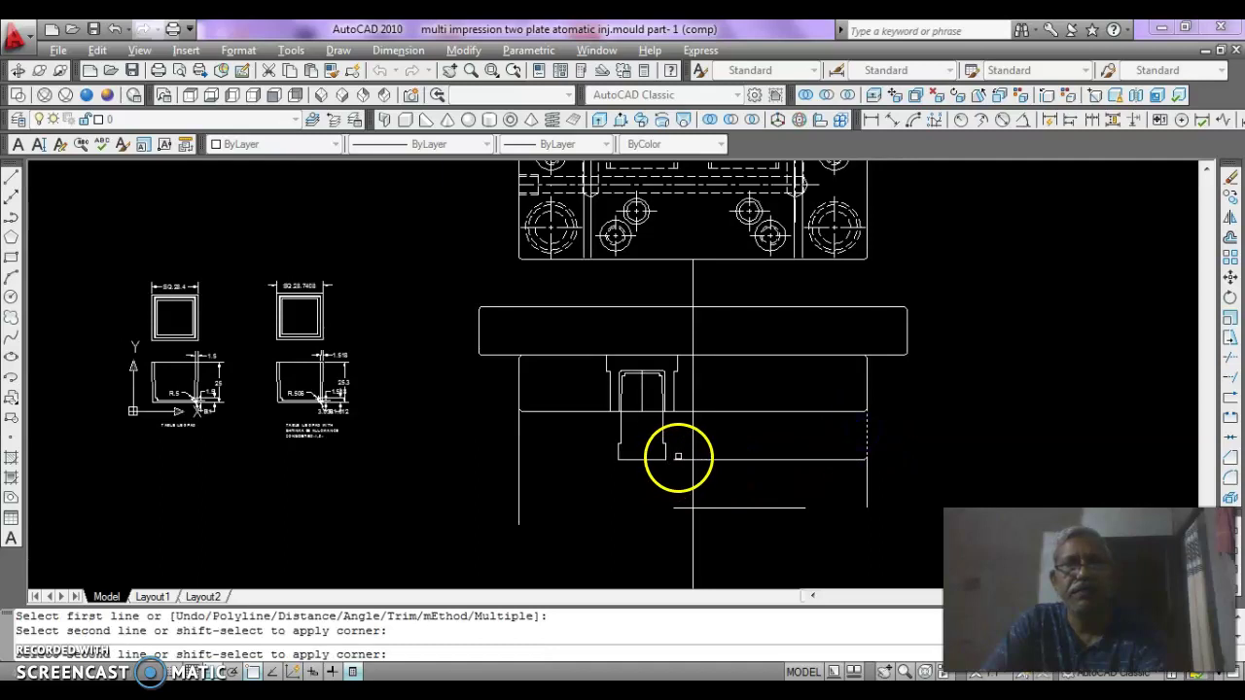
left_click(680, 460)
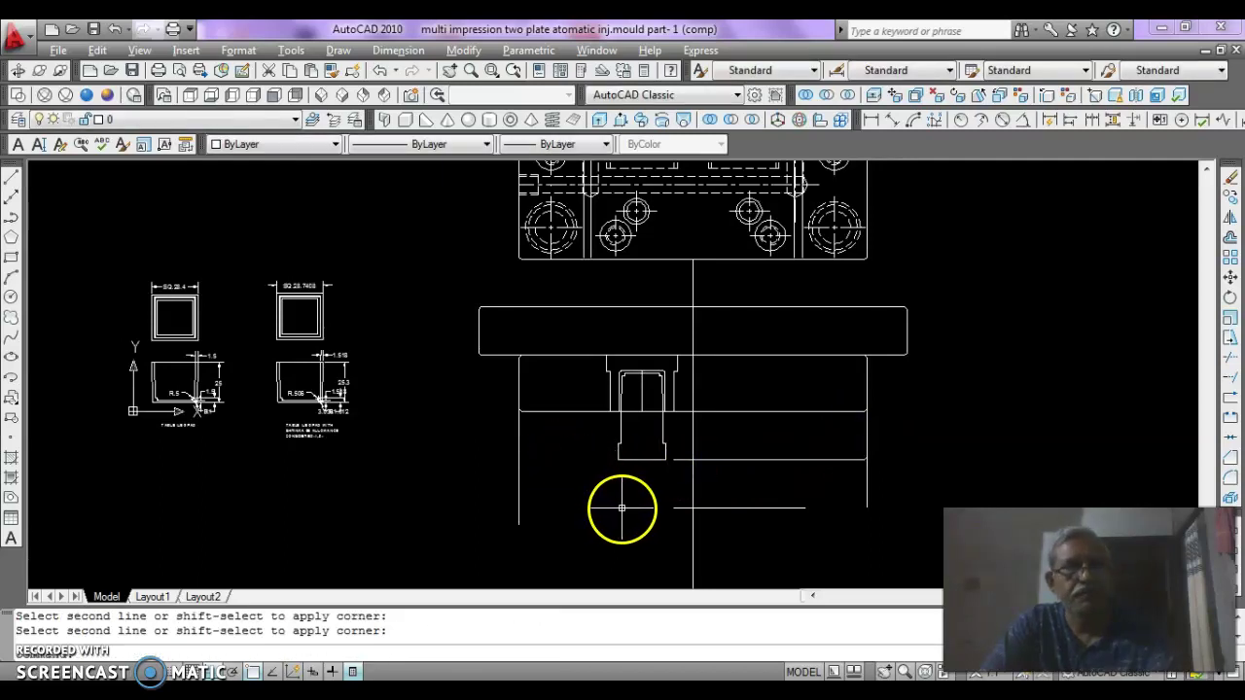
- Chamfer the third plate's two left corners at 1.5 units, joining its upper and lower lines to the left side line
key("Return")
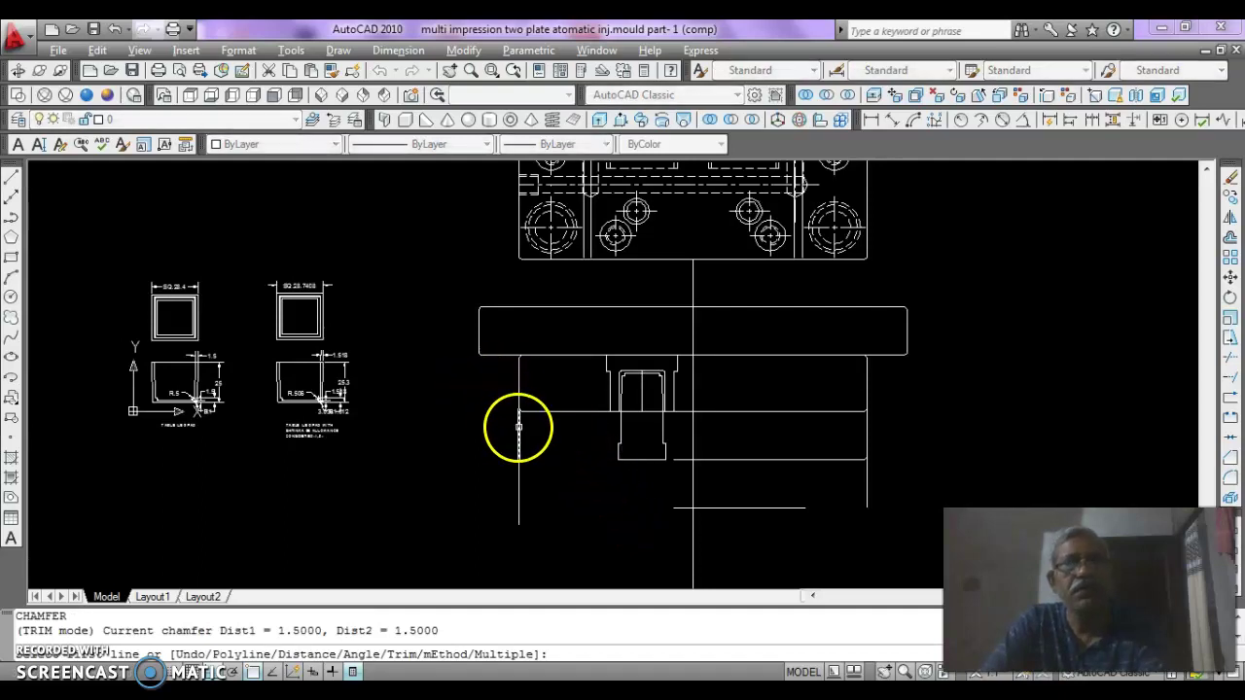
left_click(519, 428)
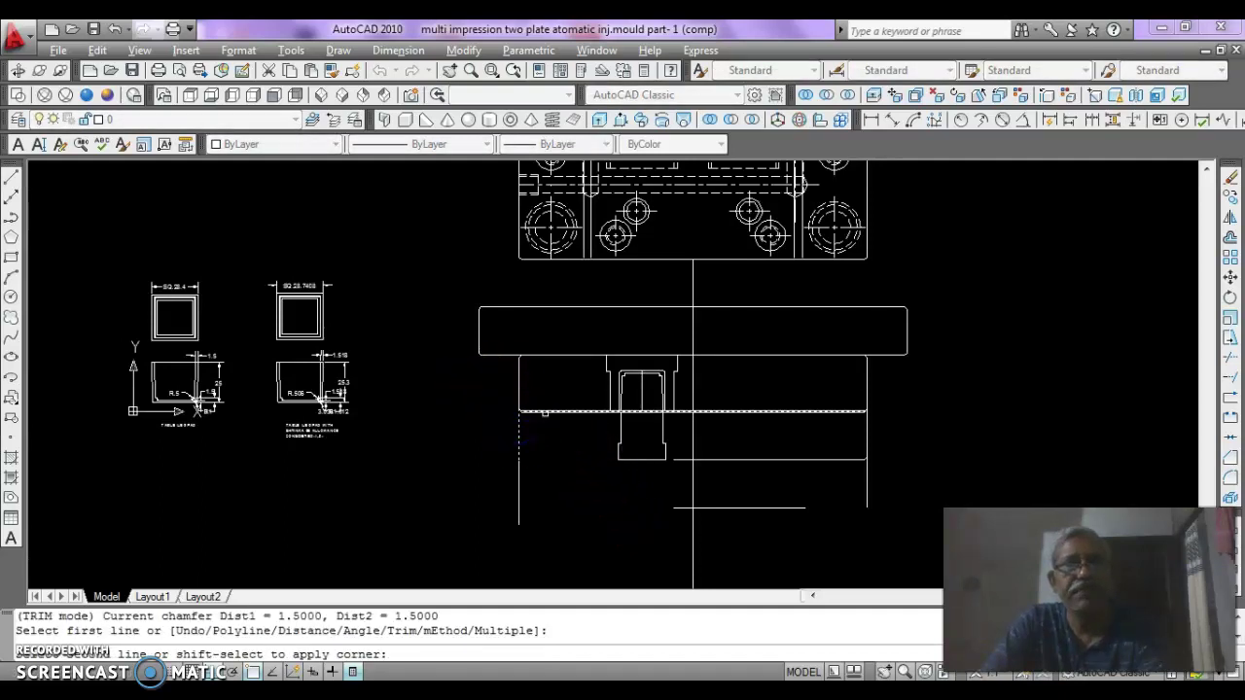
left_click(546, 413)
key("Return")
left_click(520, 434)
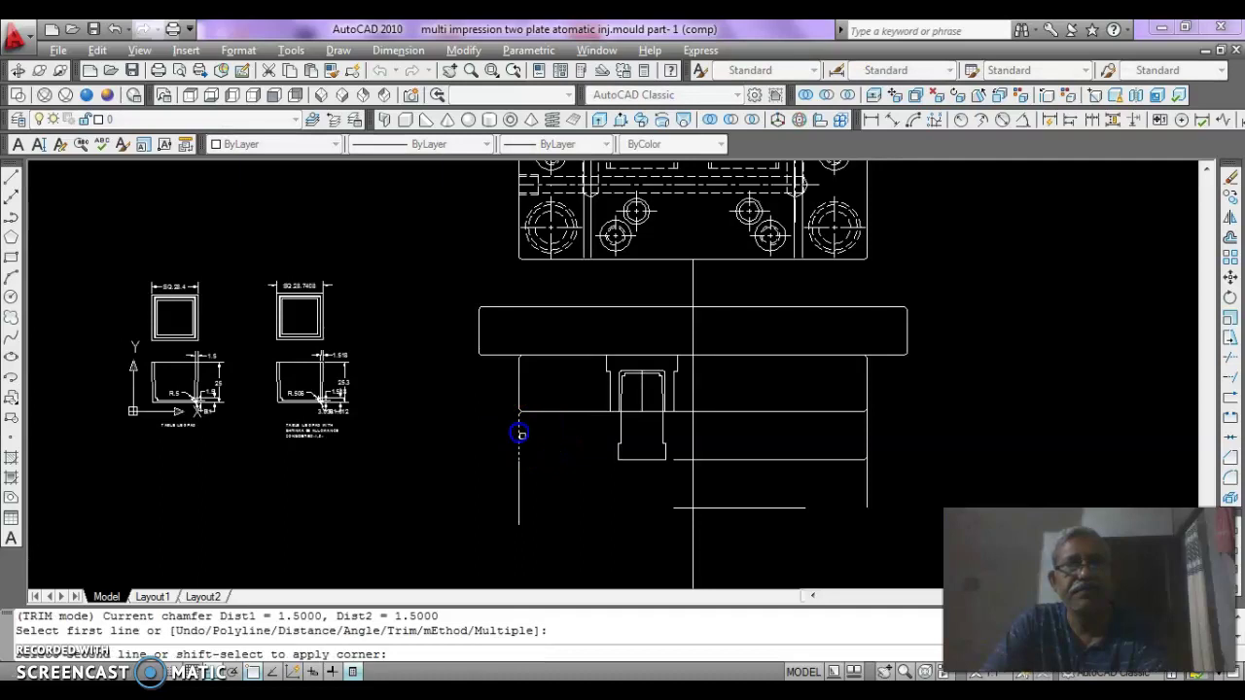
left_click(678, 460)
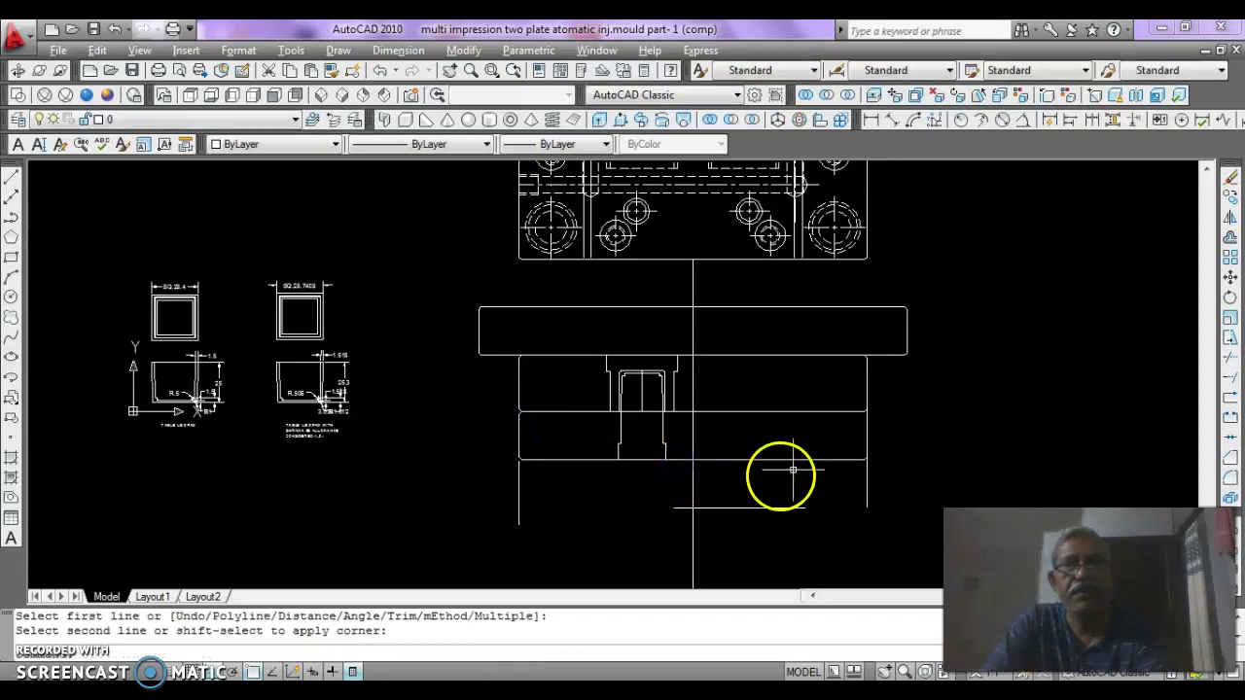
- Chamfer the third plate's upper right corner at 1.5 units against the line shared with the second plate
key("Return")
left_click(858, 413)
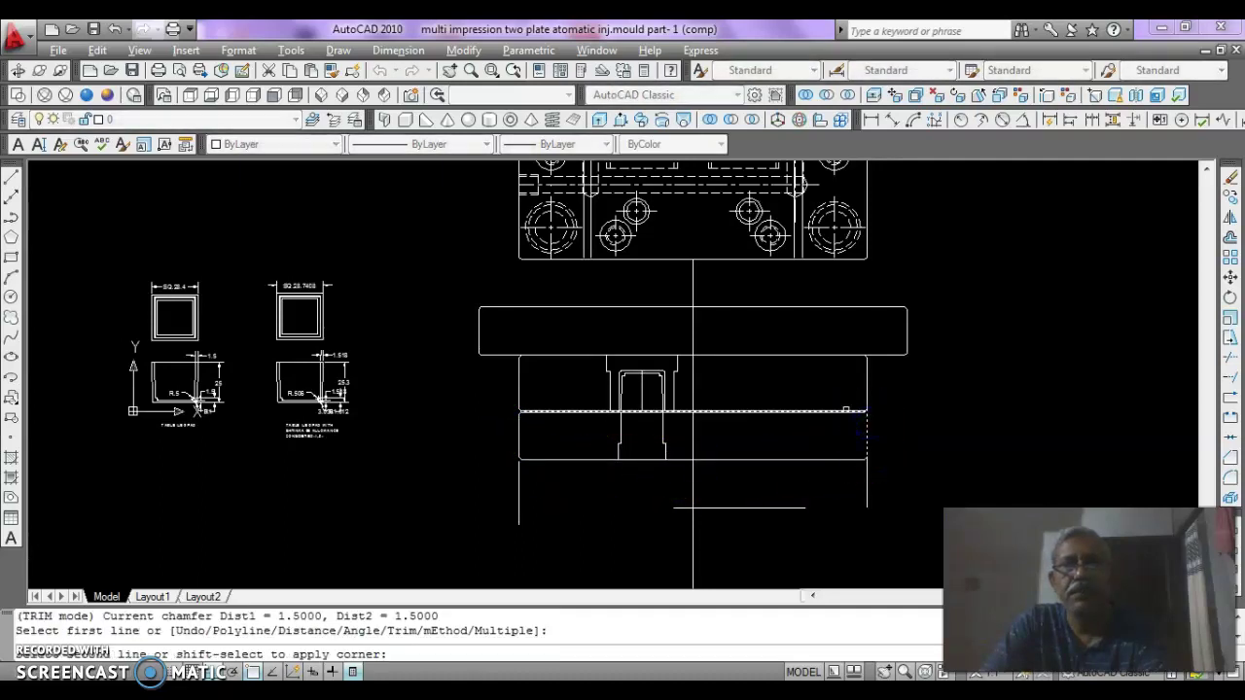
left_click(846, 409)
- Chamfer the fourth plate's upper and lower right corners at 1.5 units, joining its horizontal lines to the right side line
key("Return")
left_click(864, 480)
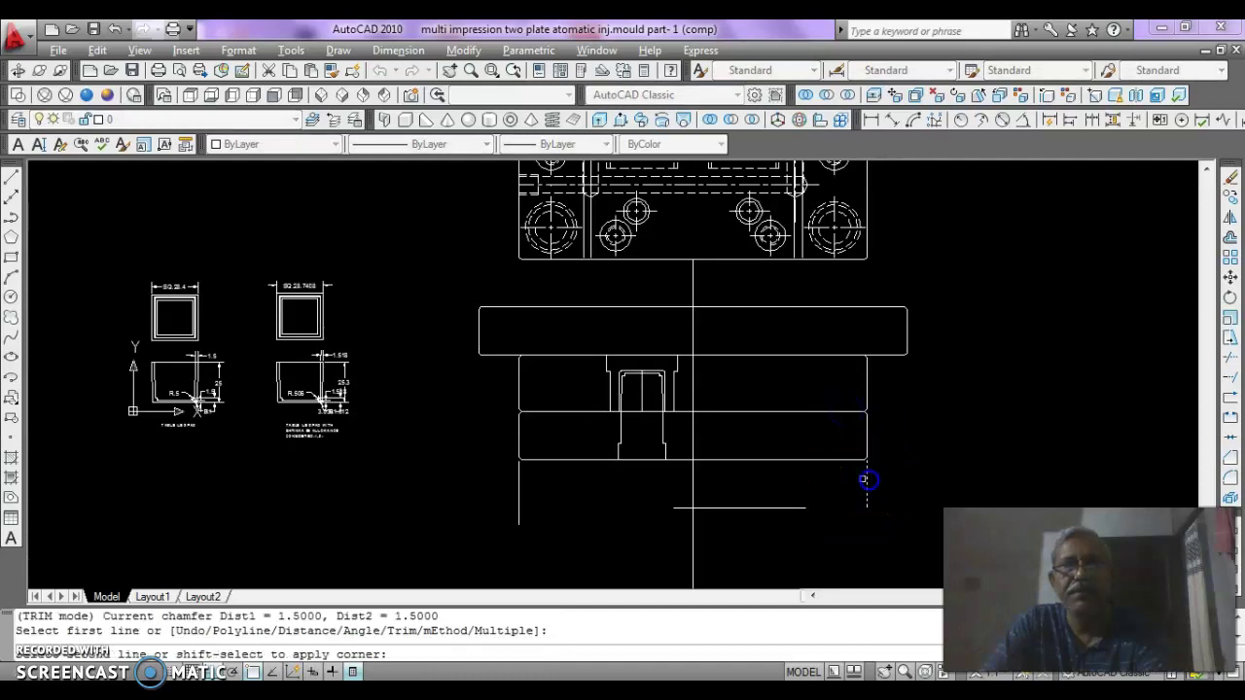
left_click(845, 463)
right_click(834, 528)
left_click(795, 508)
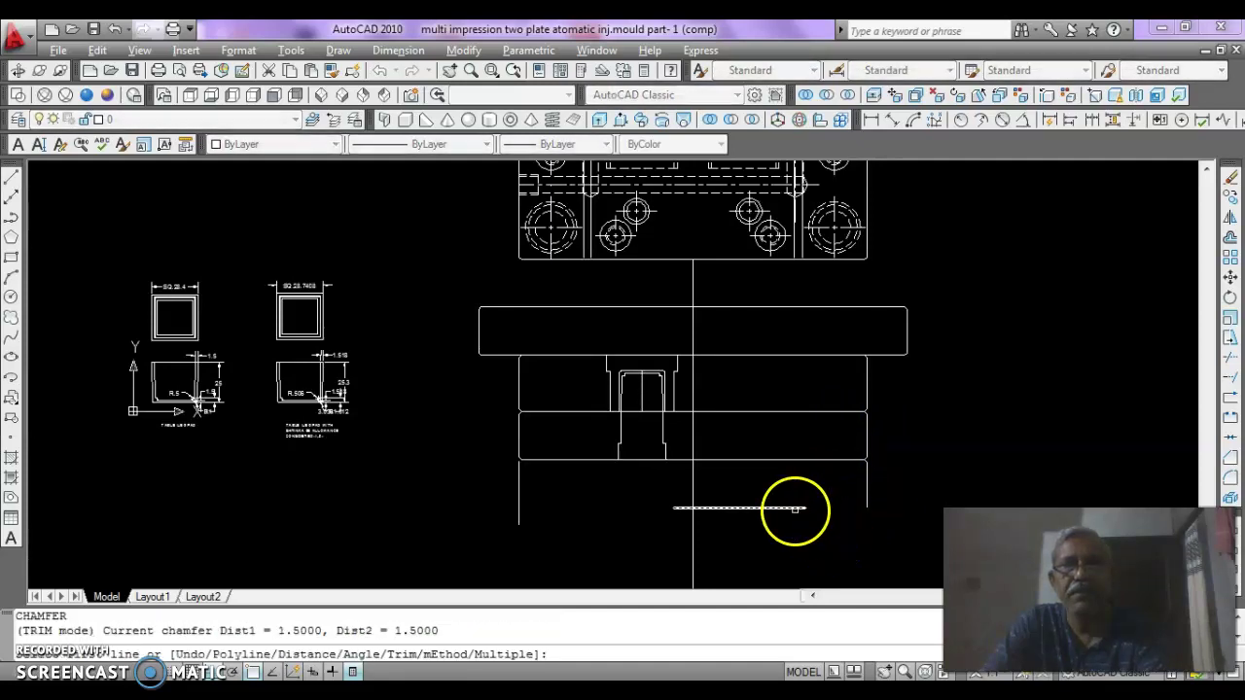
left_click(793, 507)
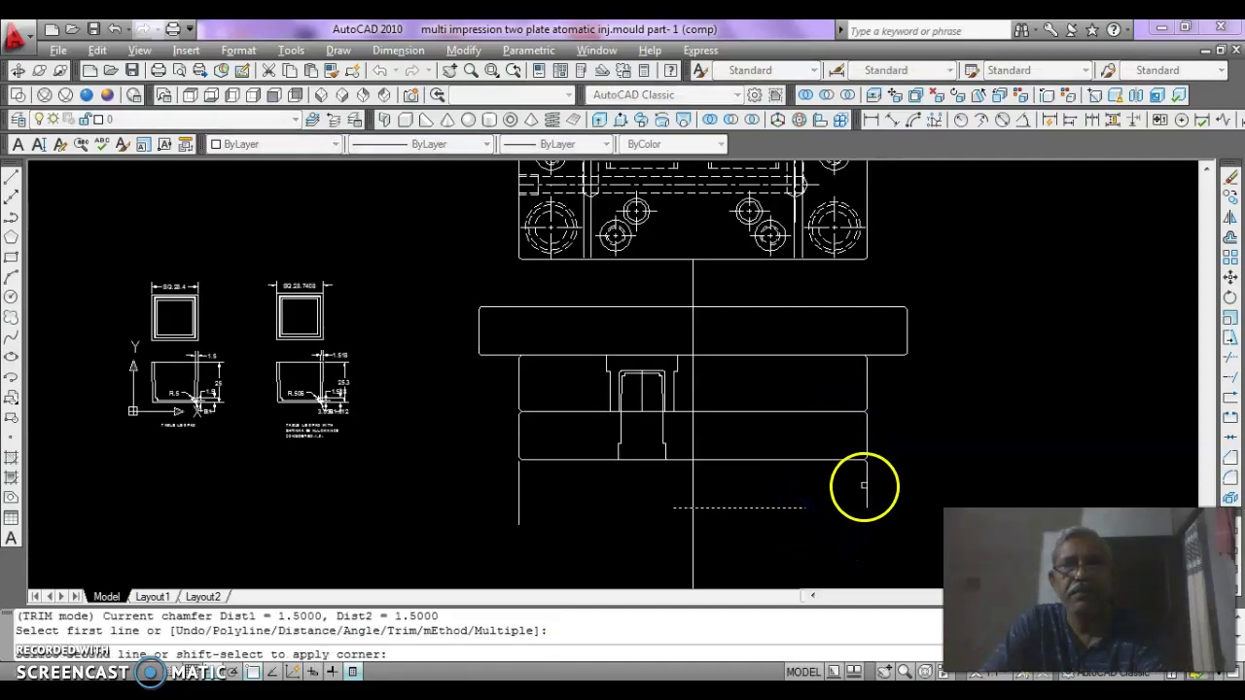
left_click(867, 489)
- Chamfer the fourth plate's lower and upper left corners at 1.5 units, joining its horizontal lines to the left side line
right_click(773, 520)
left_click(681, 508)
left_click(516, 503)
right_click(518, 498)
left_click(519, 484)
left_click(537, 460)
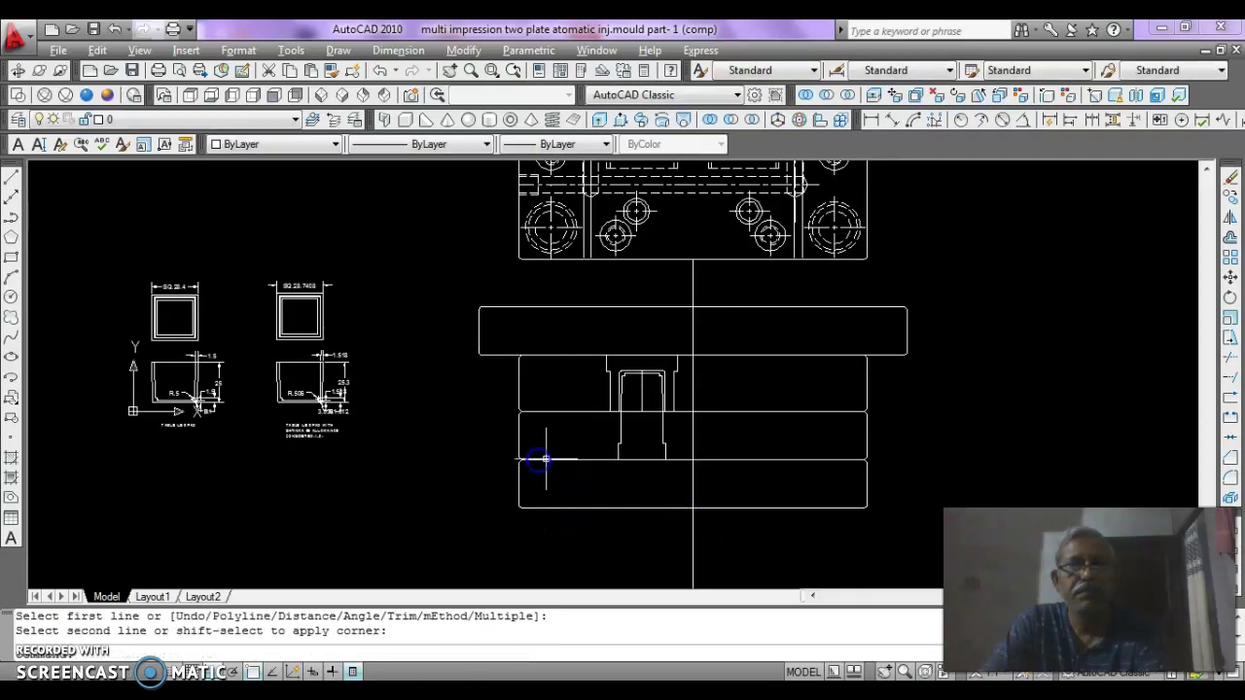
right_click(644, 420)
mouse_move(675, 420)
middle_mouse_down()
mouse_move(667, 311)
mouse_move(653, 301)
middle_mouse_up()
key("Escape")
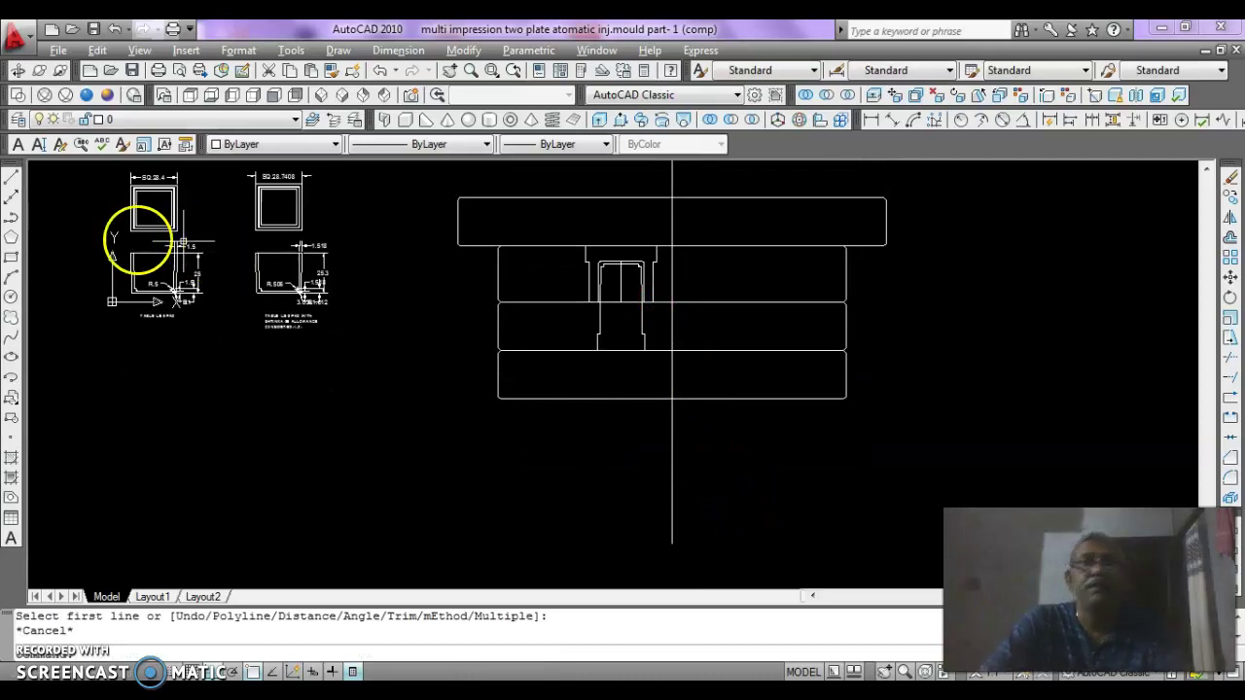
- Draw a vertical line down from the fourth plate's lower right corner to nearly the level of the centre line's lower end
left_click(12, 178)
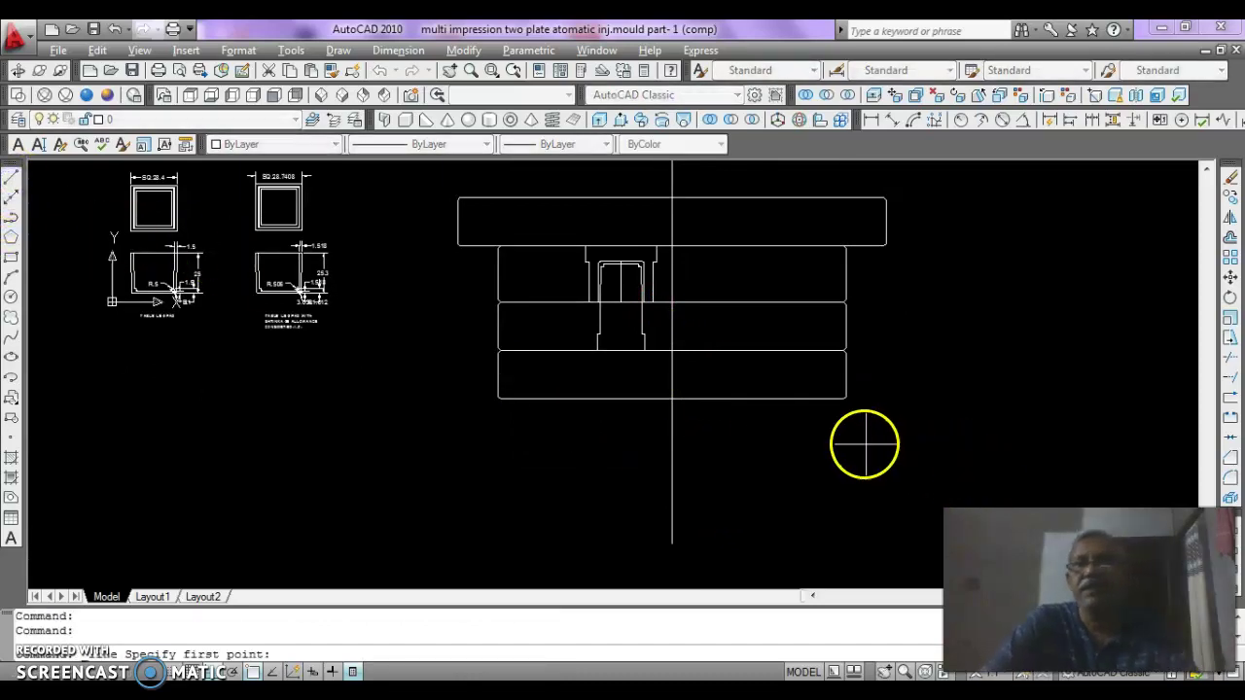
left_click(846, 397)
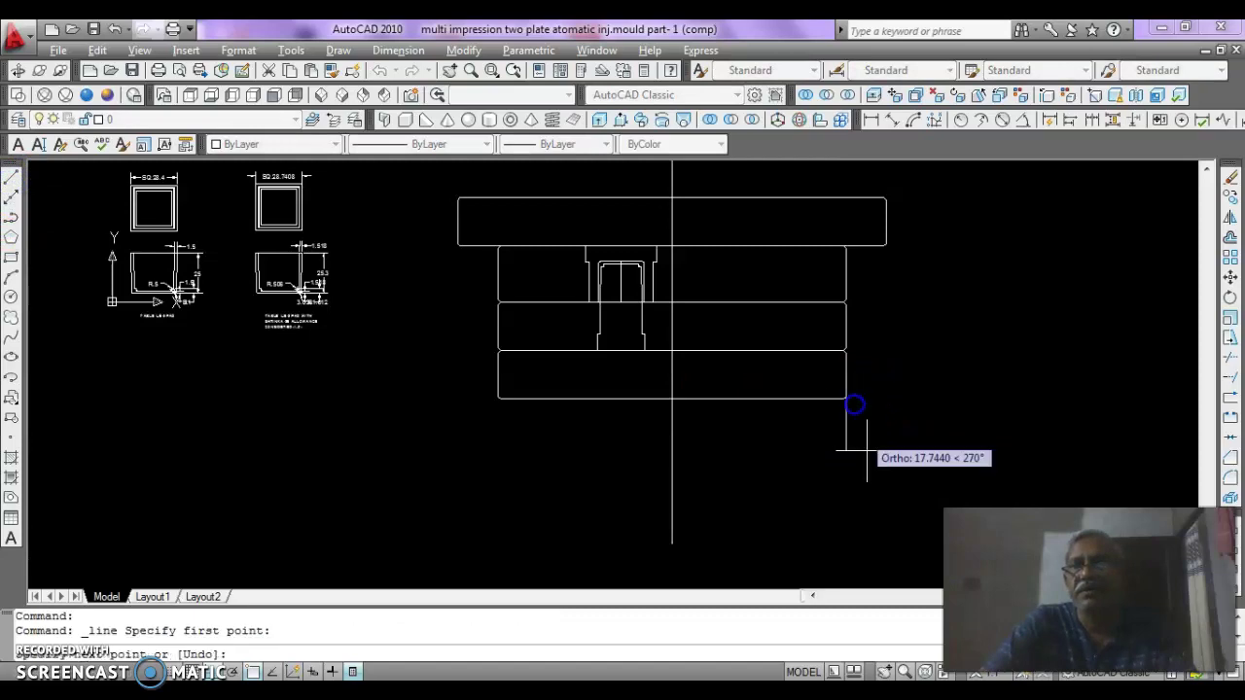
left_click(882, 530)
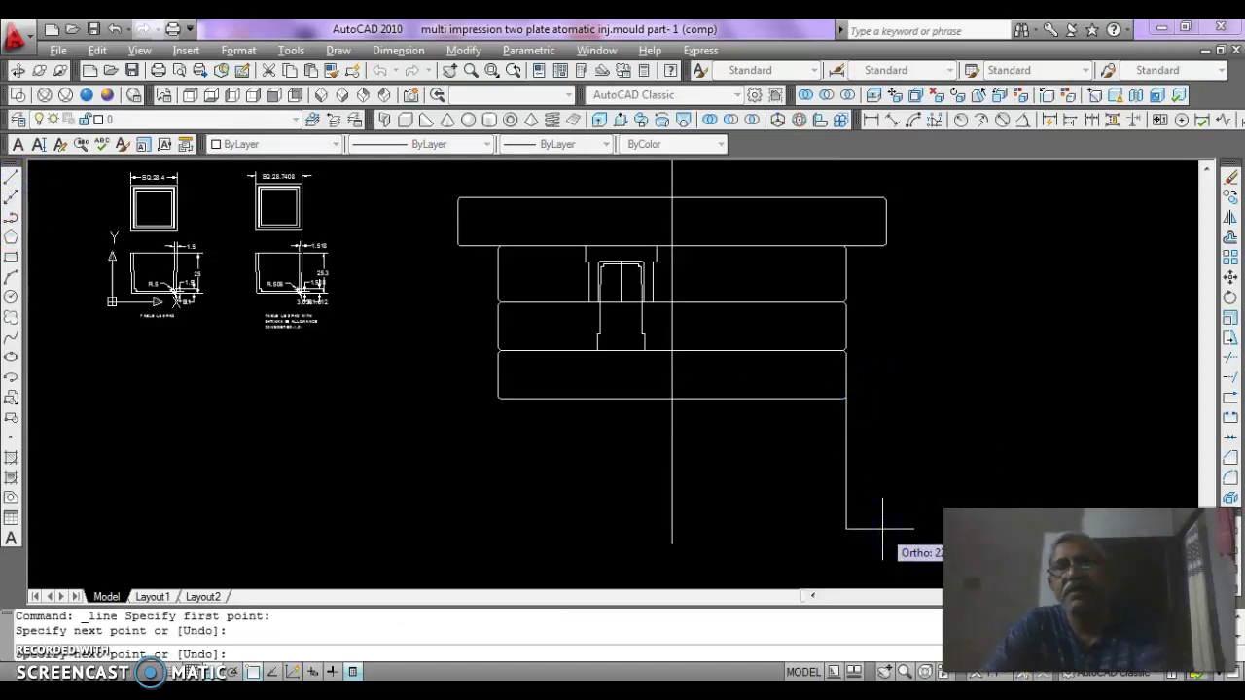
key("Return")
- Draw a vertical line in two segments from the fourth plate's lower left corner down past the lower end of the centre line
key("Return")
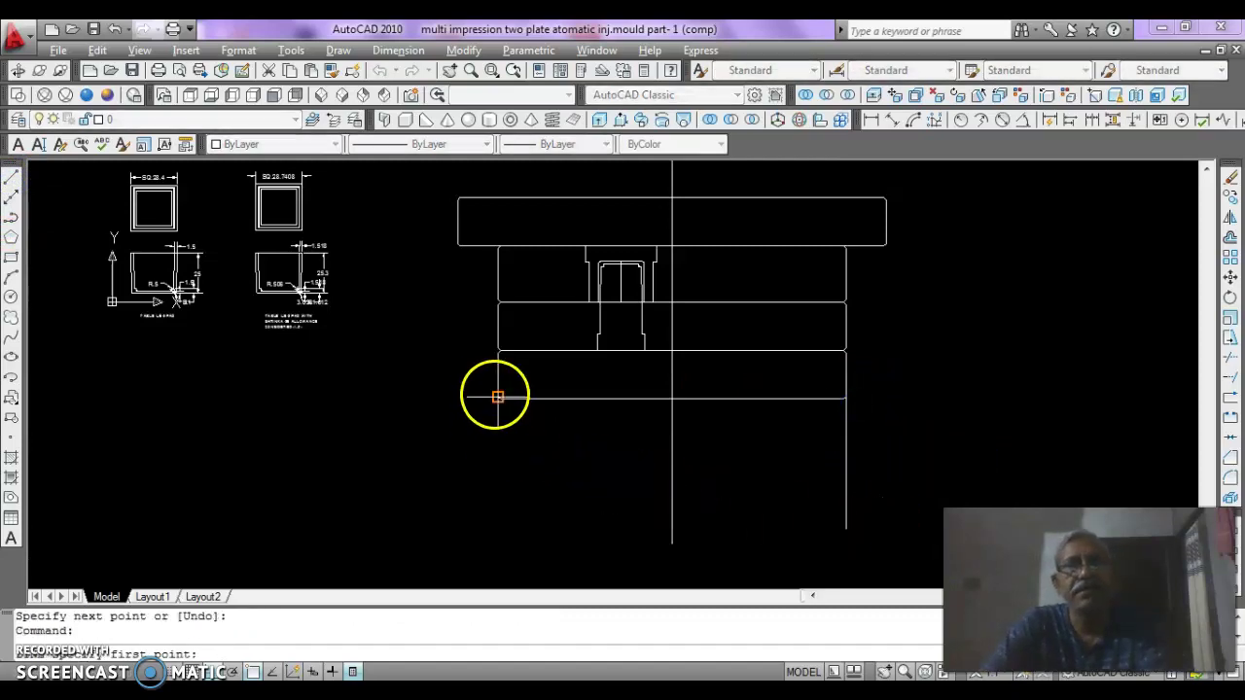
left_click(497, 396)
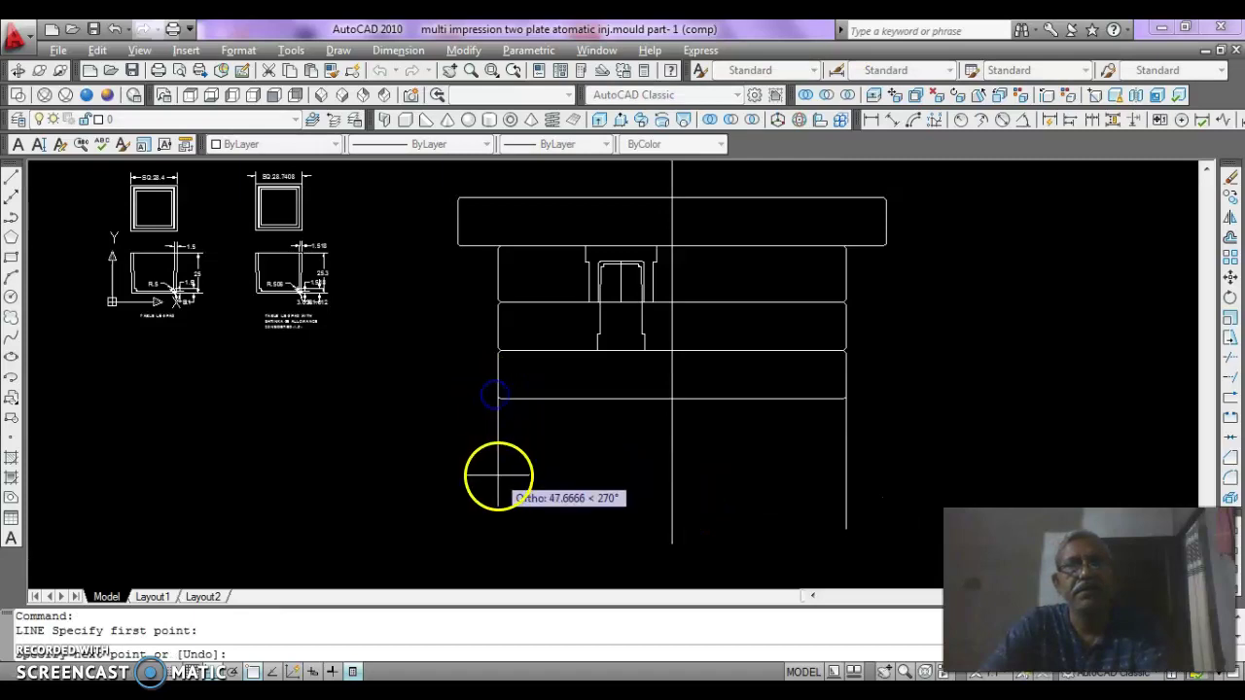
left_click(498, 535)
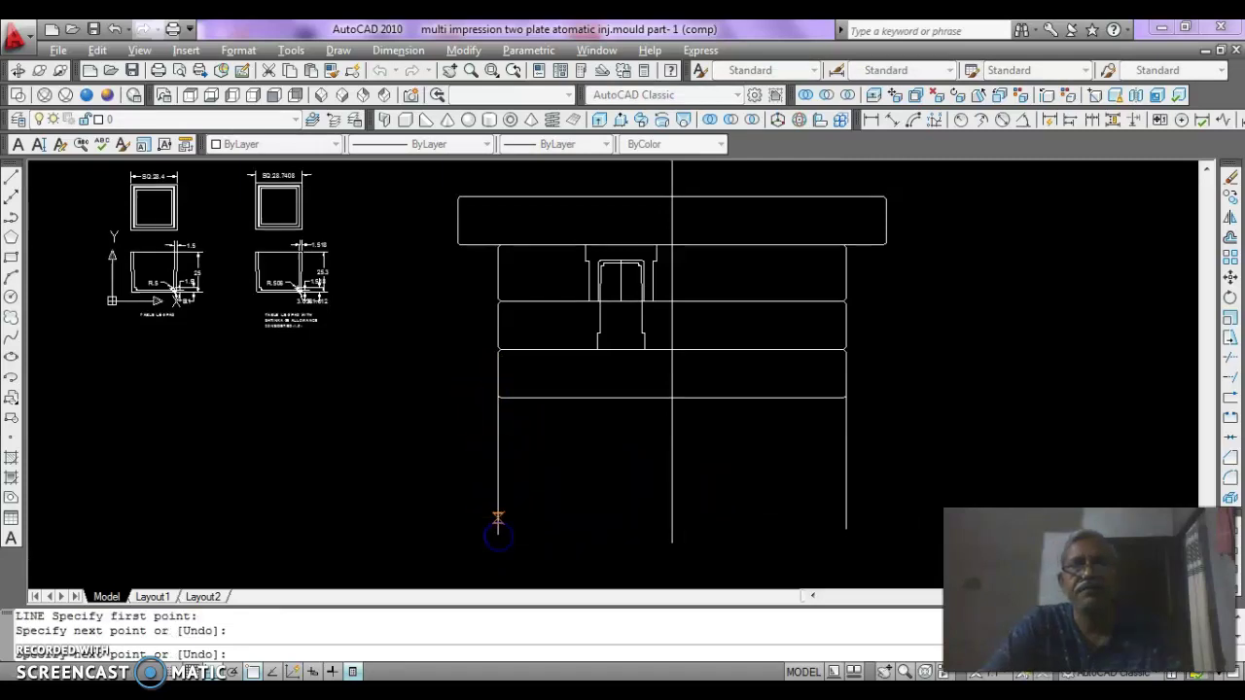
middle_click_drag(493, 515, 500, 387)
left_click(497, 497)
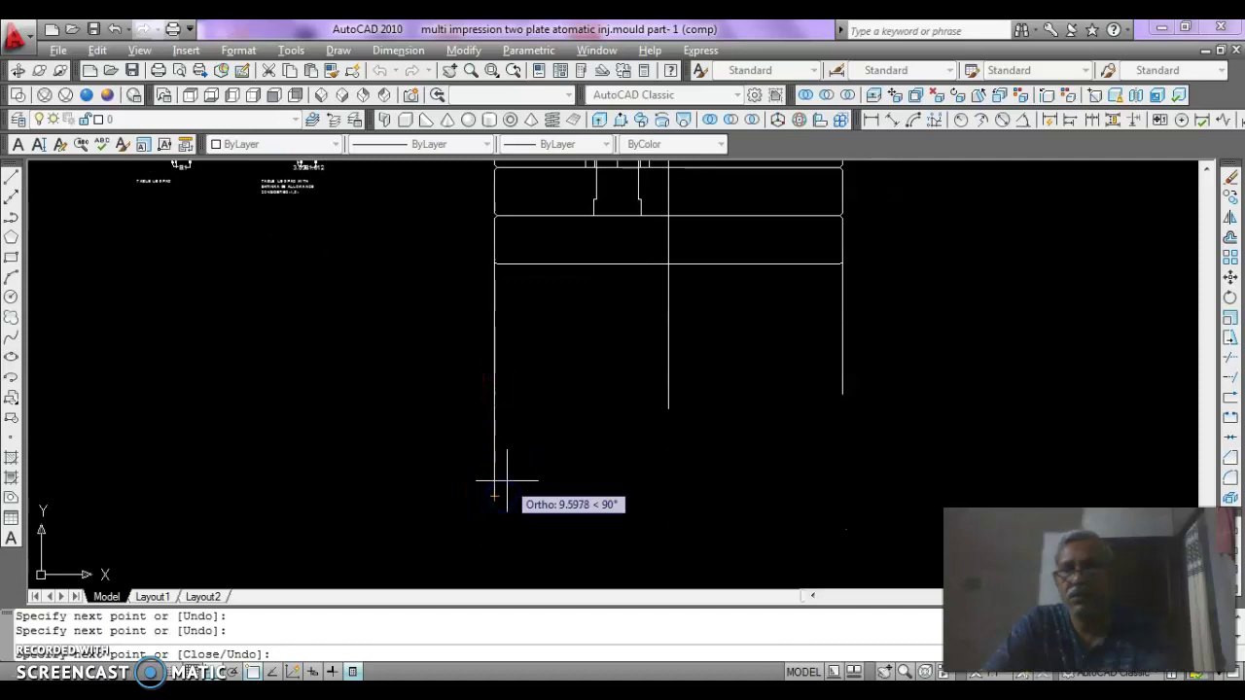
key("Return")
- Continue the right vertical line with a second segment down to the level of the left line's lower end
key("Return")
left_click(843, 394)
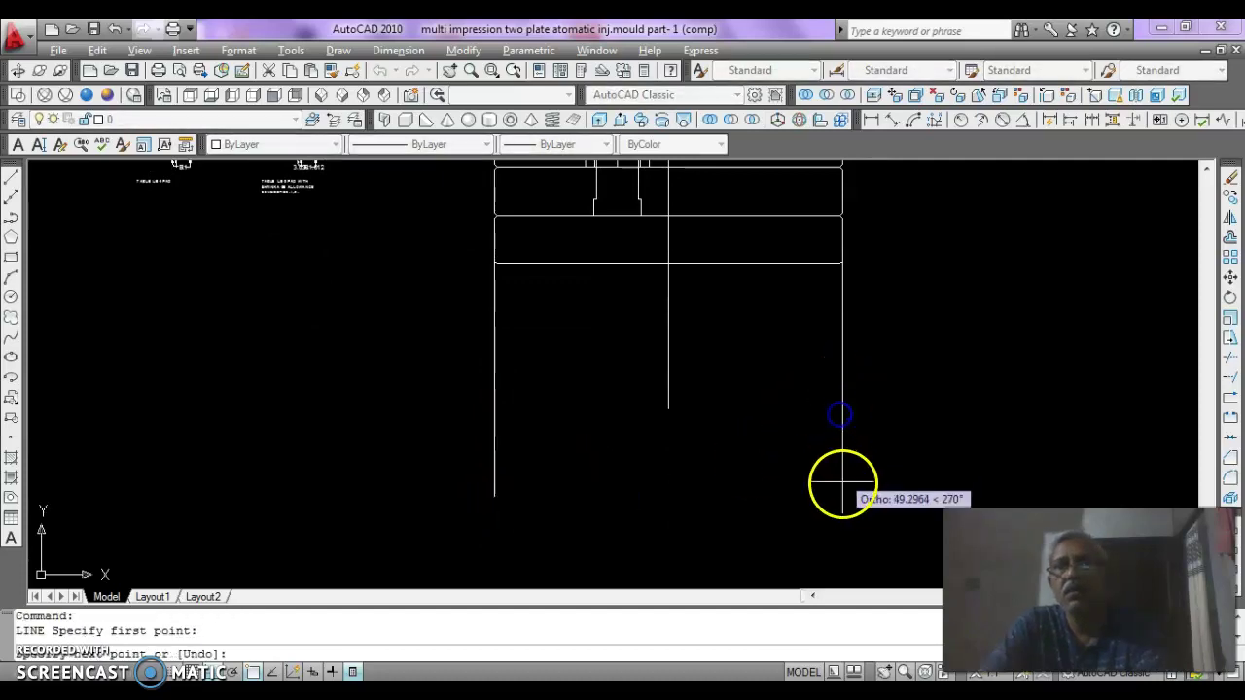
left_click(841, 497)
key("Escape")
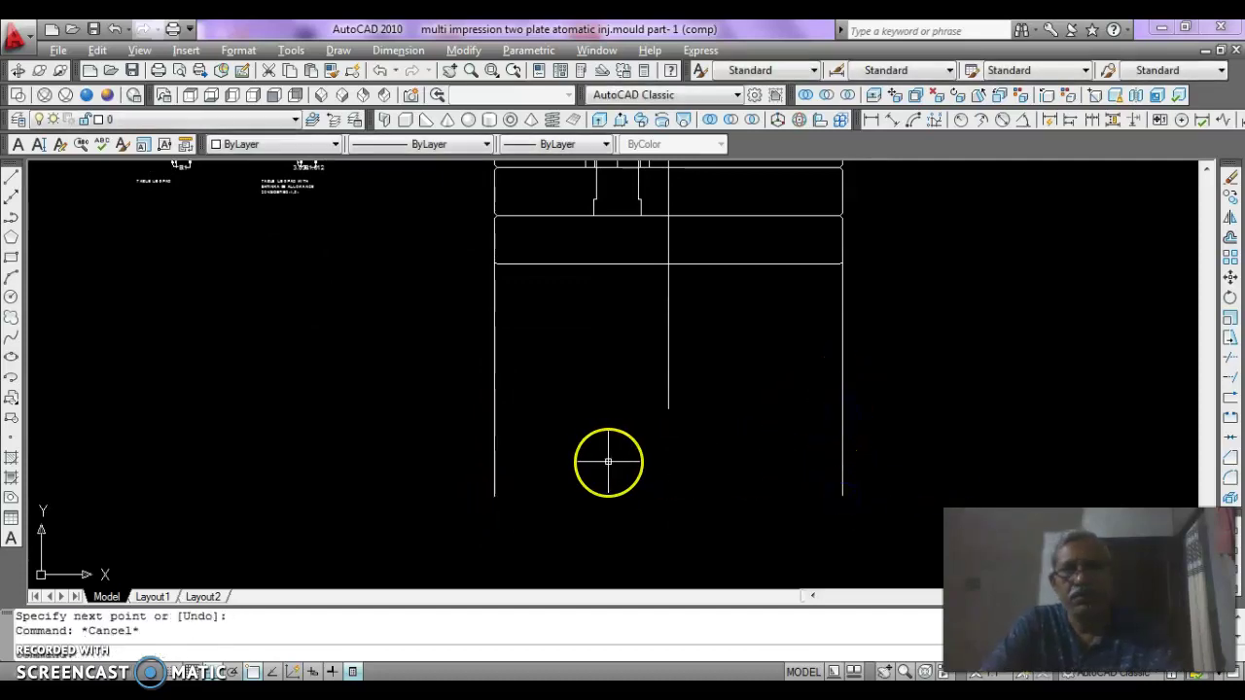
- Offset the fourth plate's lower line 65 units downward
type("o")
key("Return")
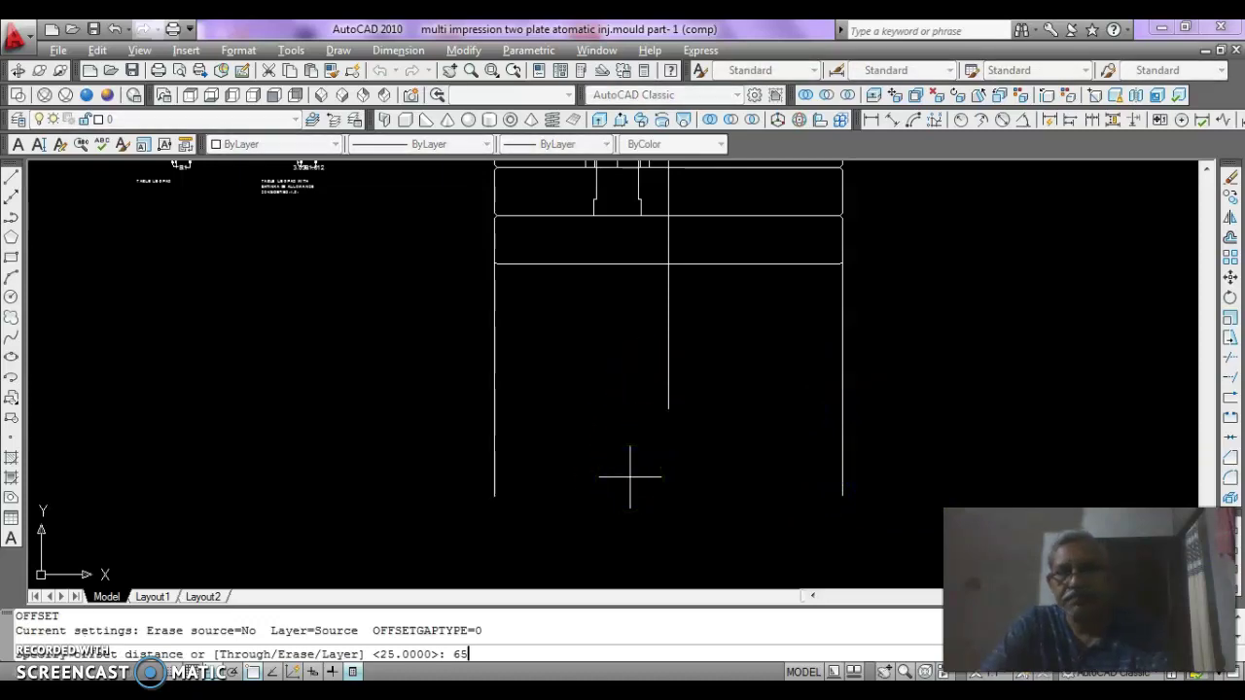
type("65")
key("Return")
left_click(623, 265)
left_click(601, 461)
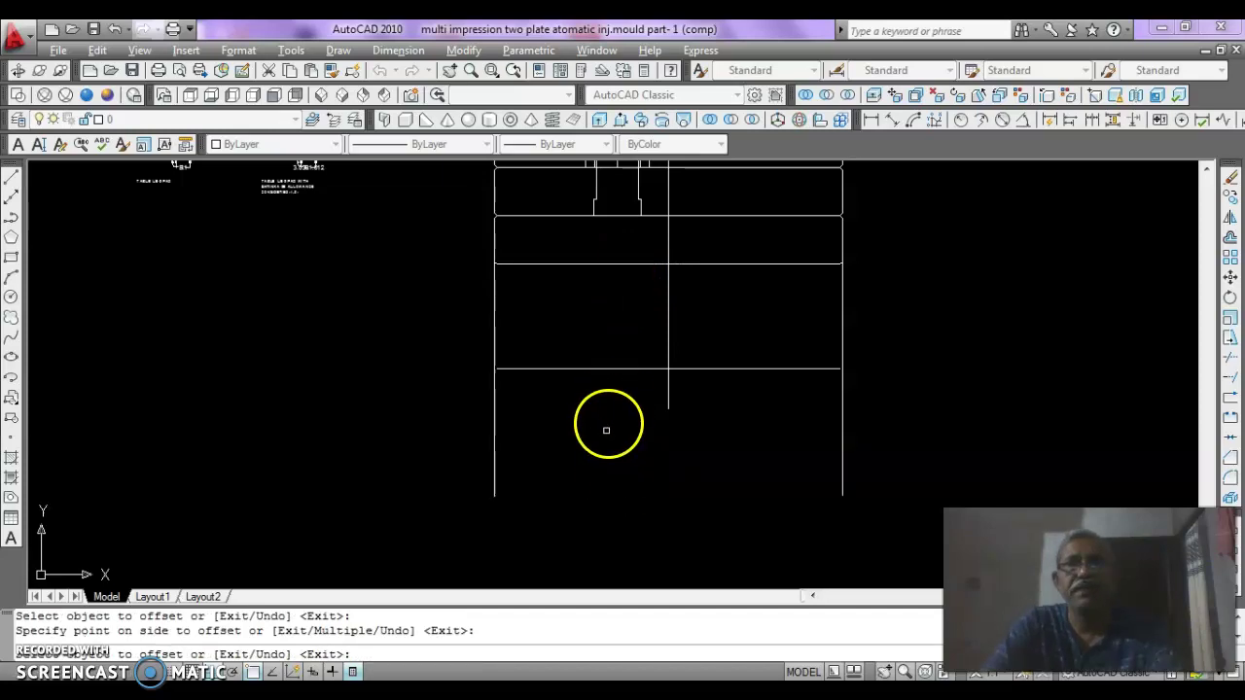
key("Escape")
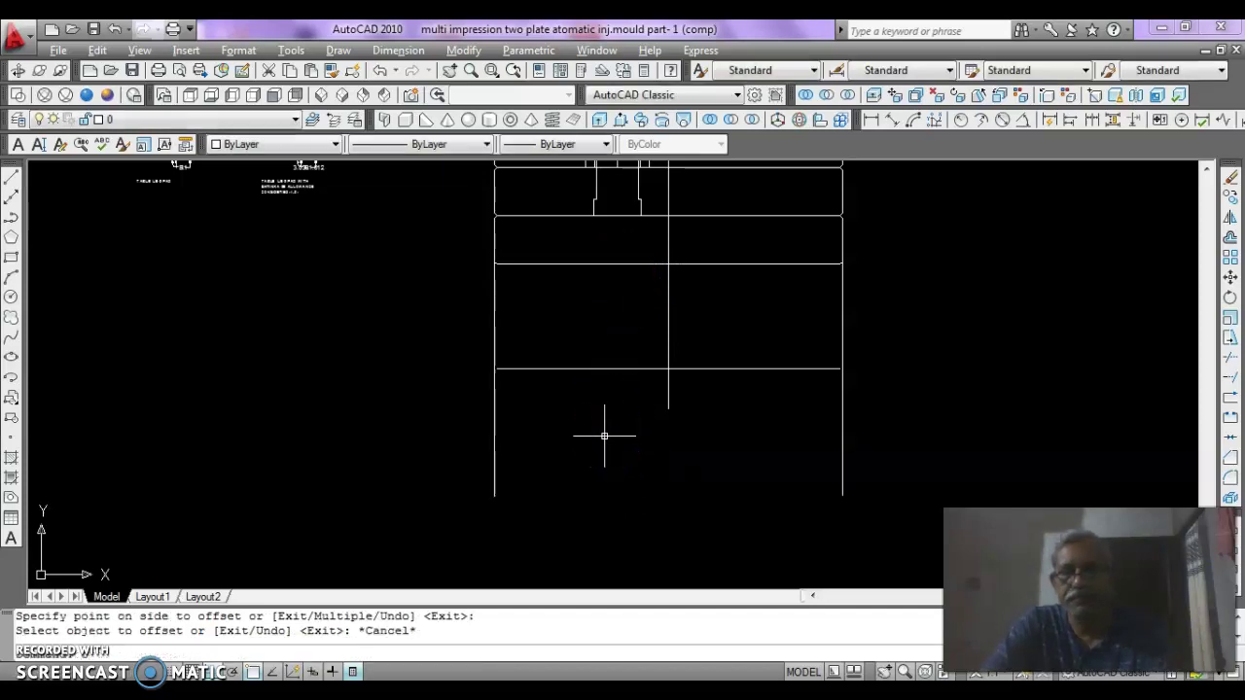
- Offset the new lowest horizontal line 39 units downward
key("Return")
type("39")
key("Return")
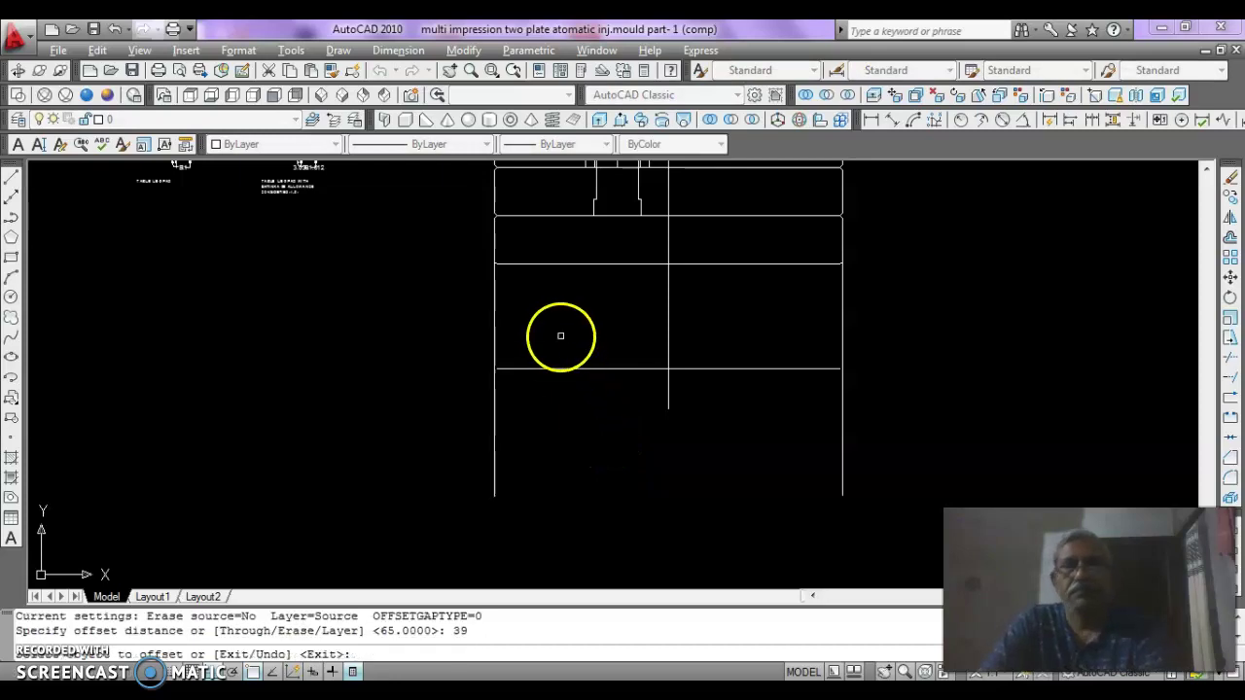
left_click(568, 366)
left_click(562, 456)
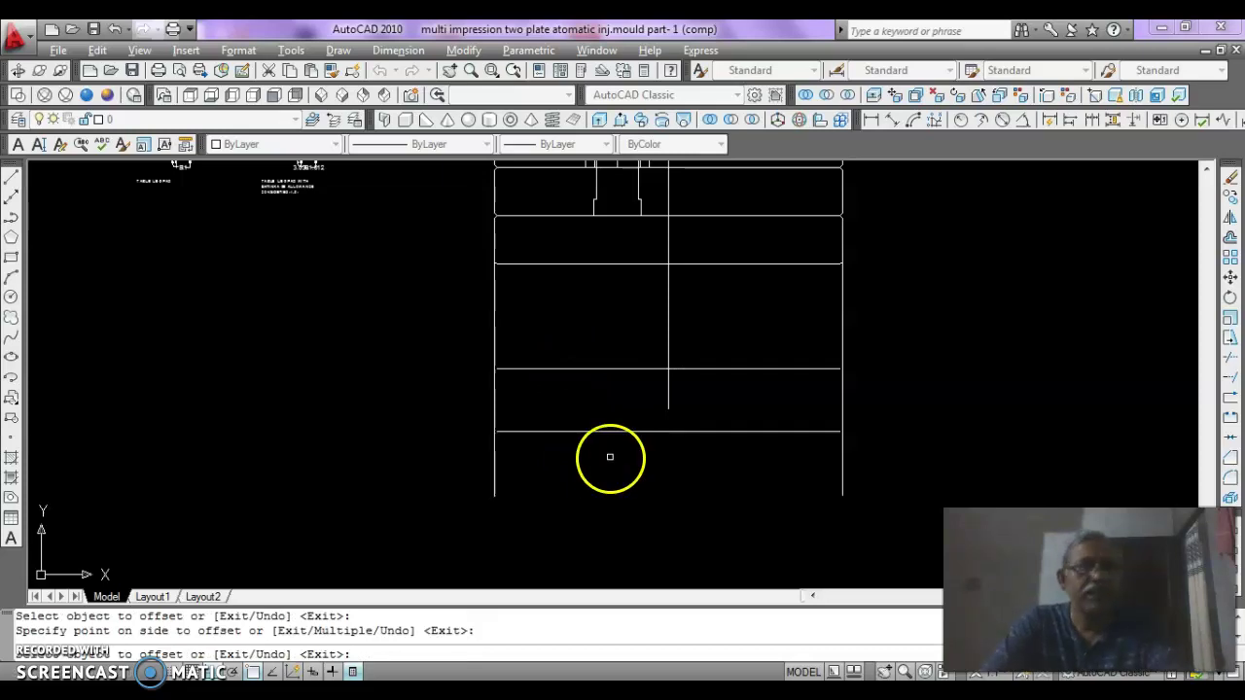
key("Escape")
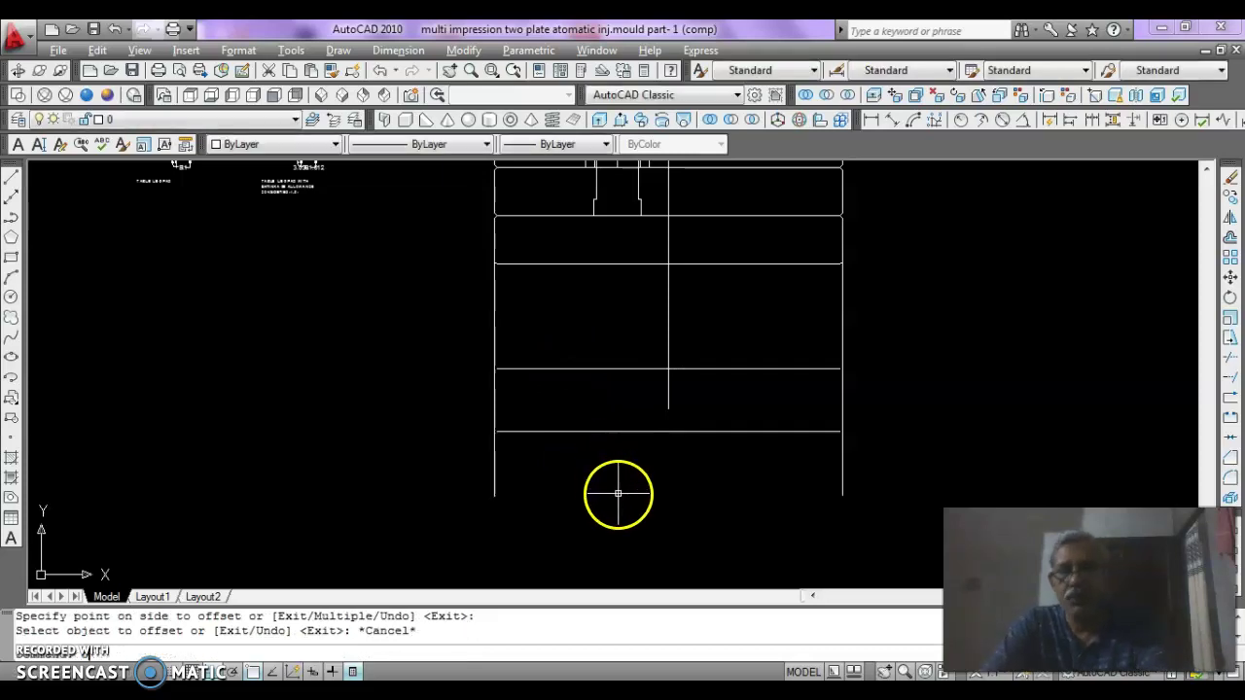
key("Return")
middle_click_drag(725, 409, 727, 507)
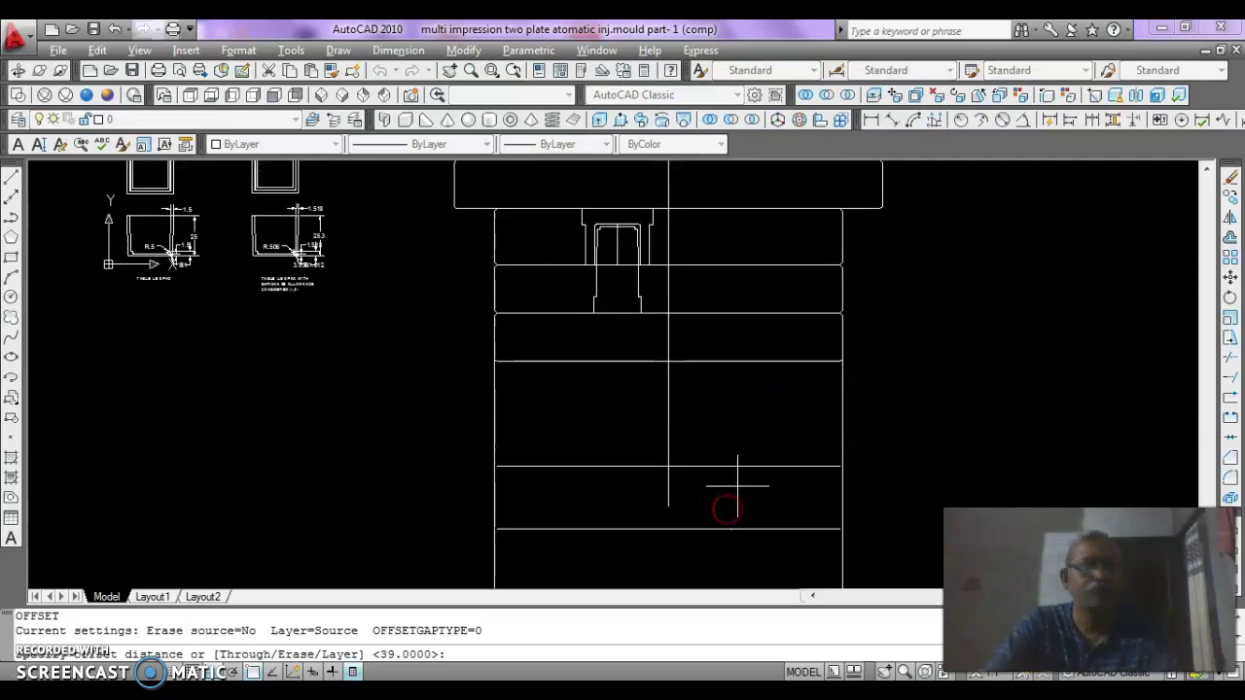
key("Escape")
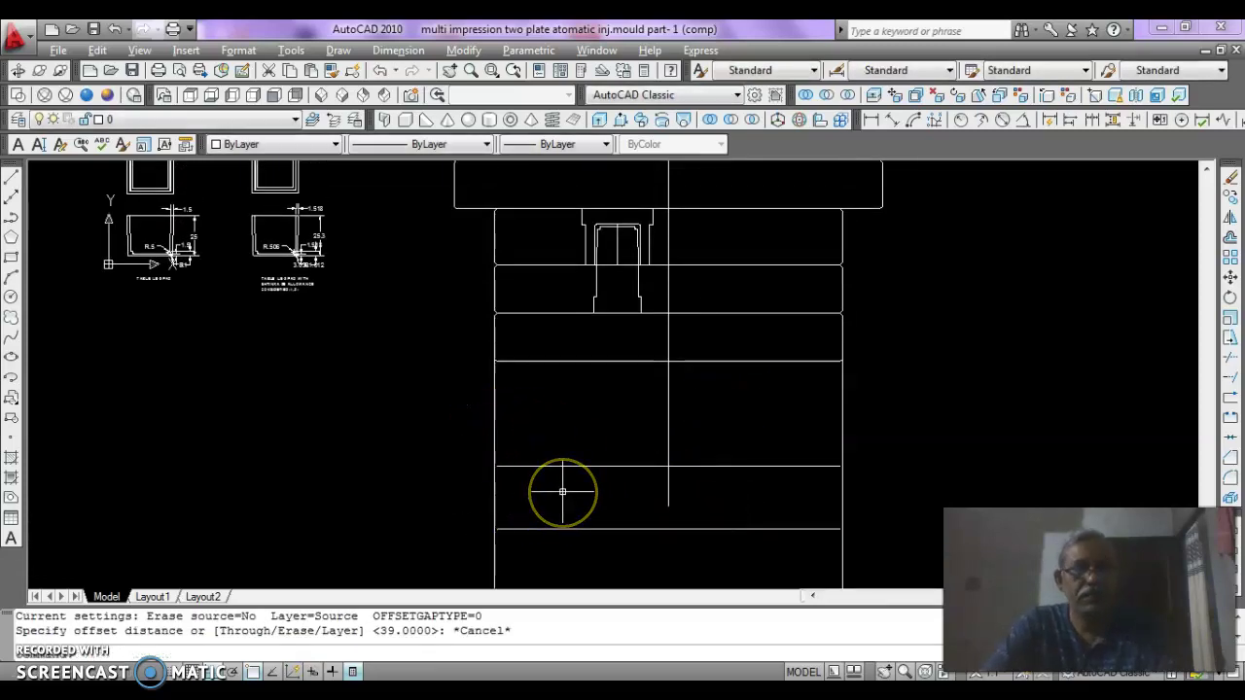
- Offset the right and left side lines below the fourth plate 40 units inward for the spacer blocks
key("Return")
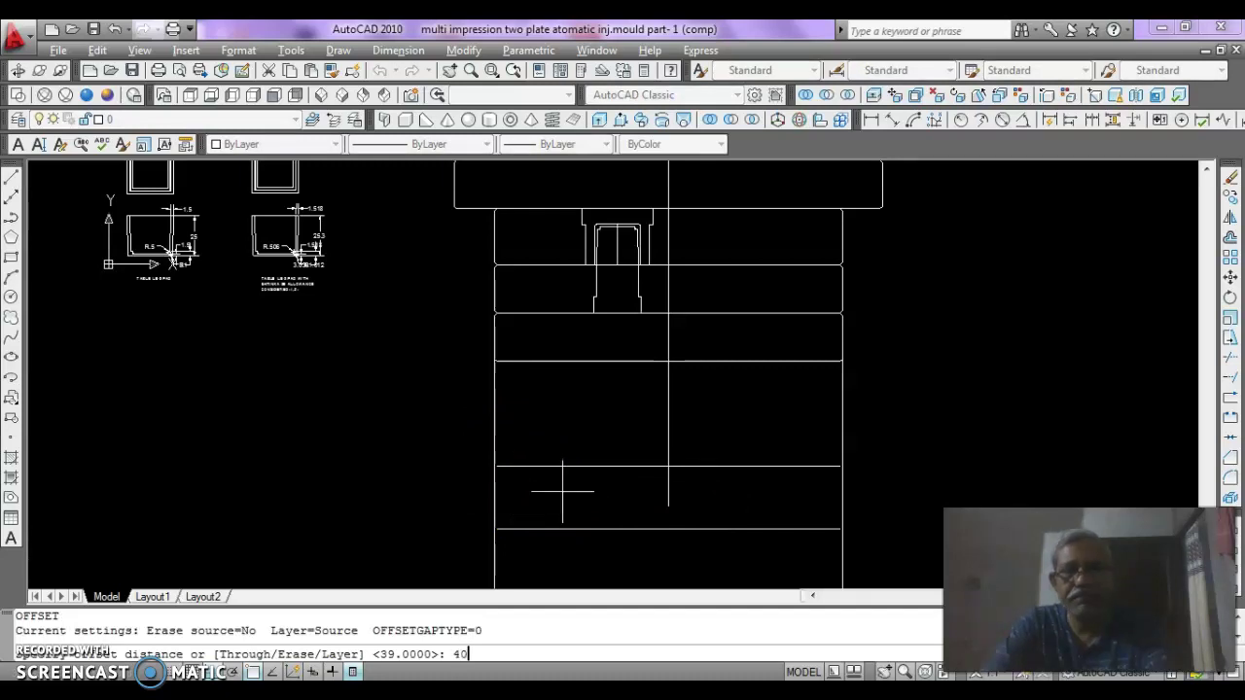
type("40")
key("Return")
left_click(842, 409)
left_click(790, 425)
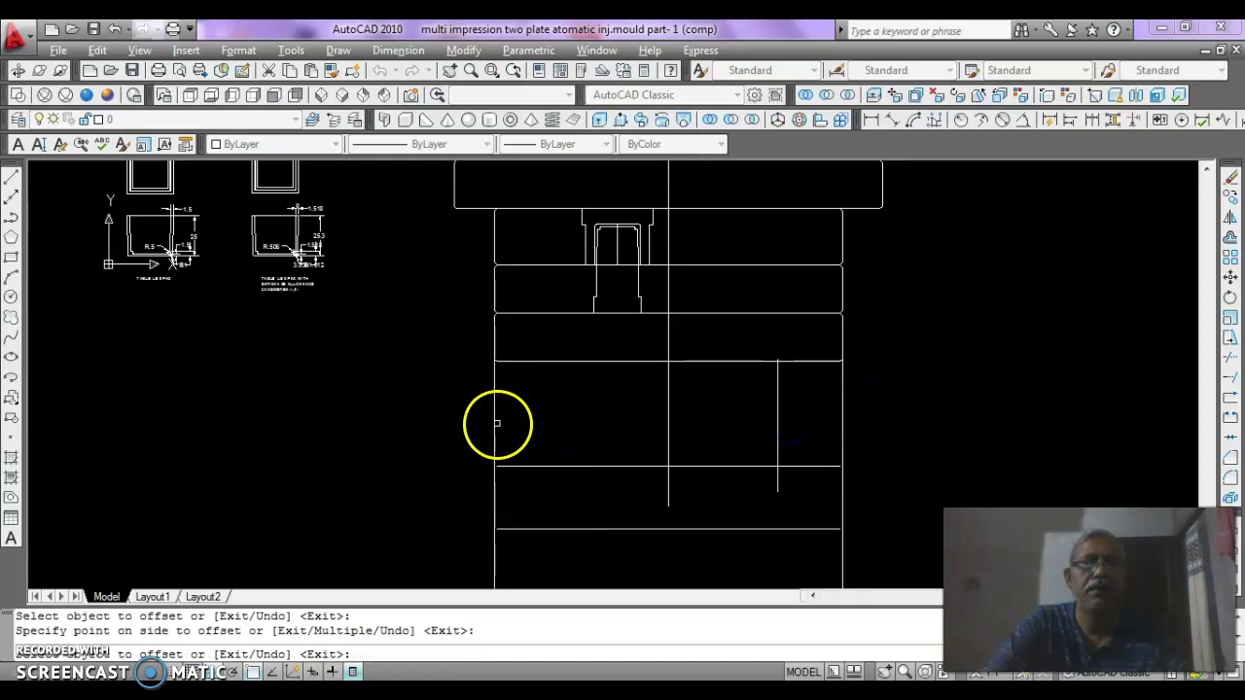
left_click(495, 422)
left_click(600, 422)
key("Escape")
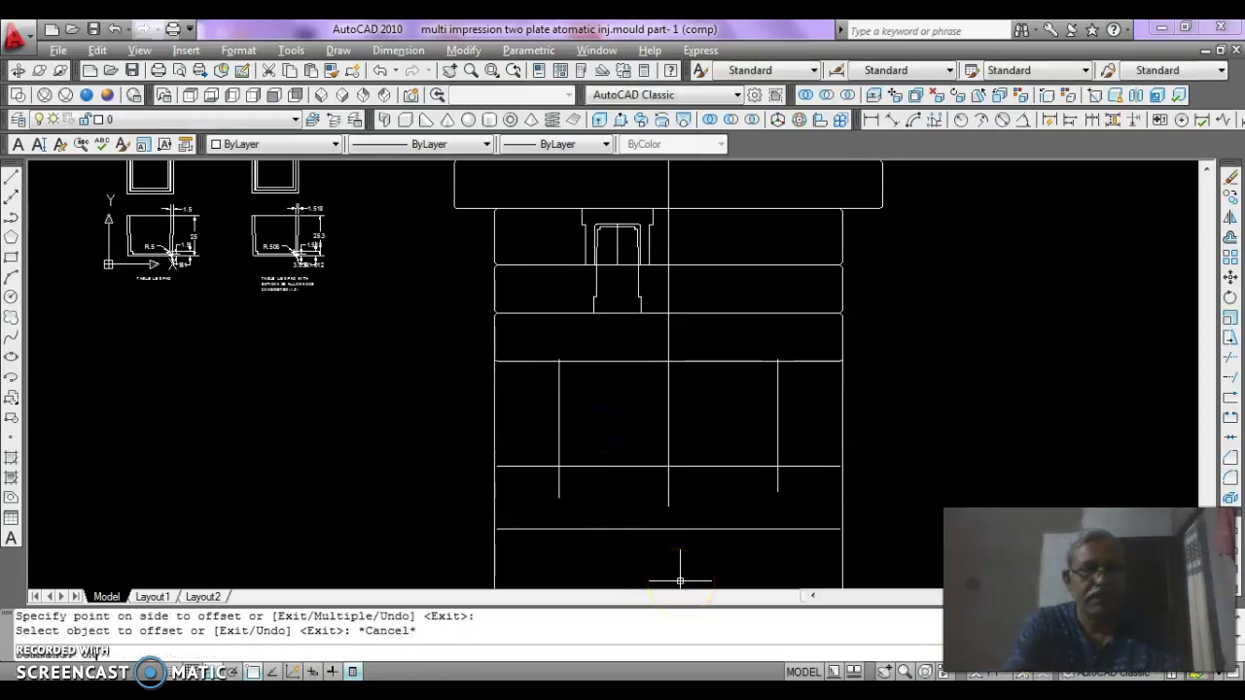
- Chamfer the bottom plate's lower-left and upper-left corners with 1.5 by 1.5 distances
type("cha")
key("Return")
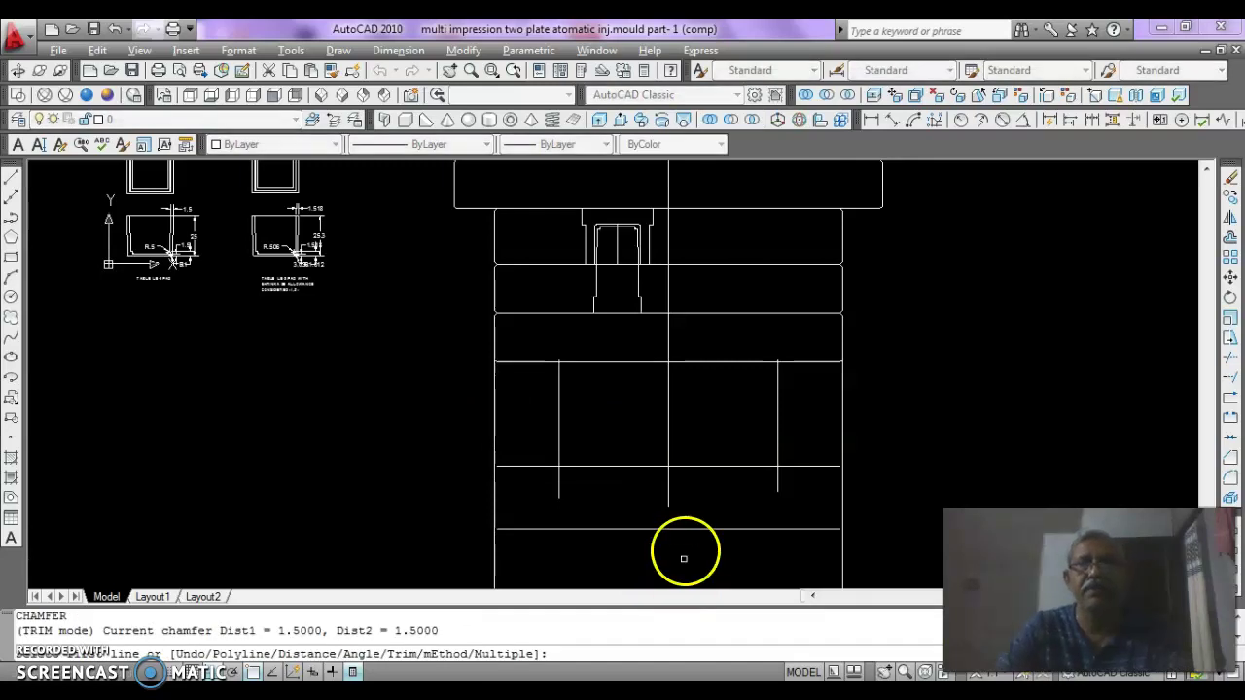
left_click(526, 528)
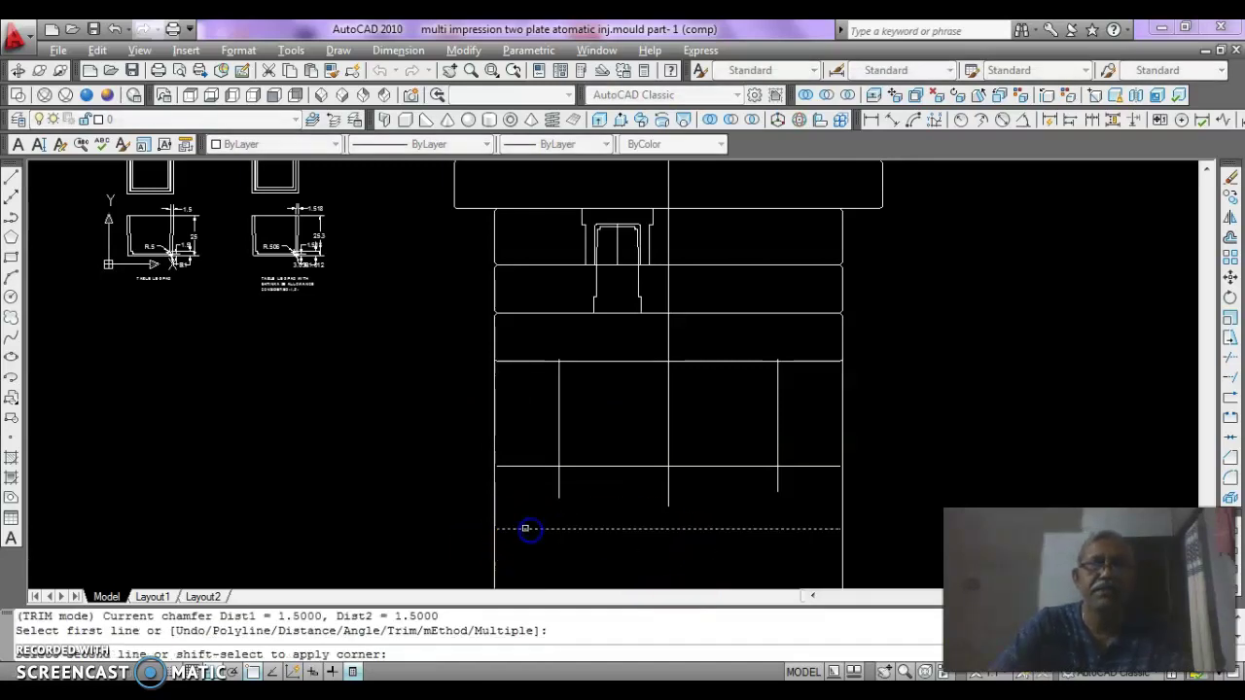
left_click(495, 519)
key("Return")
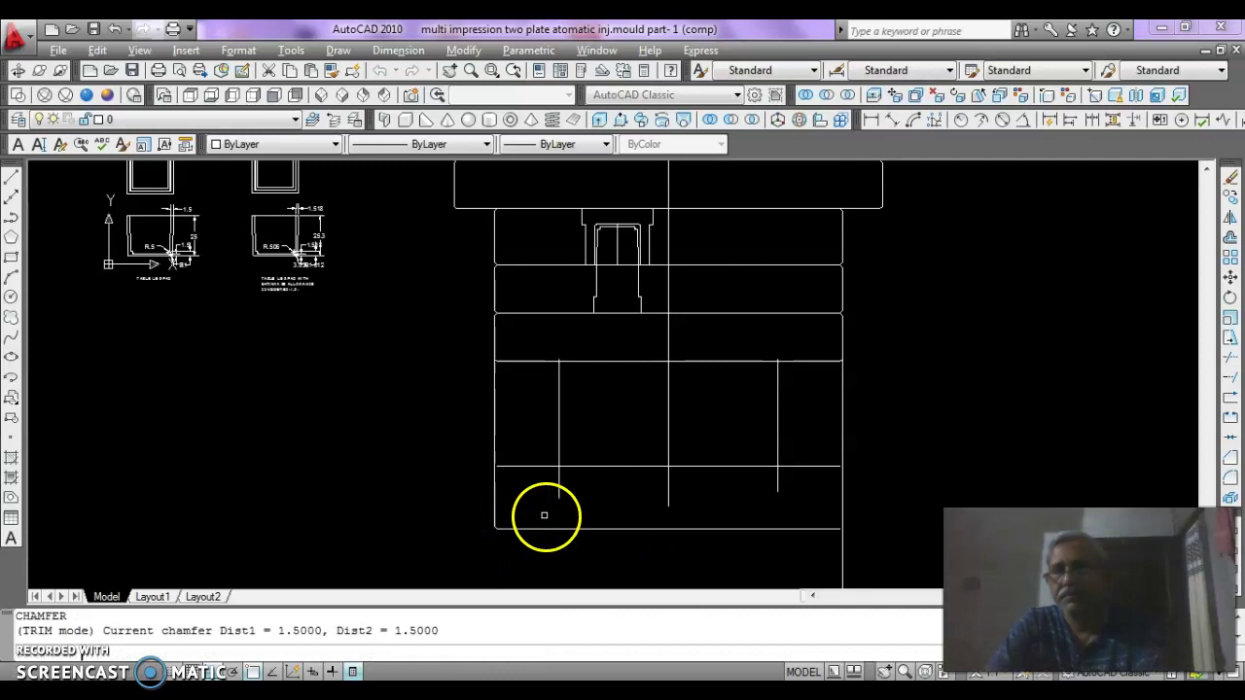
left_click(494, 513)
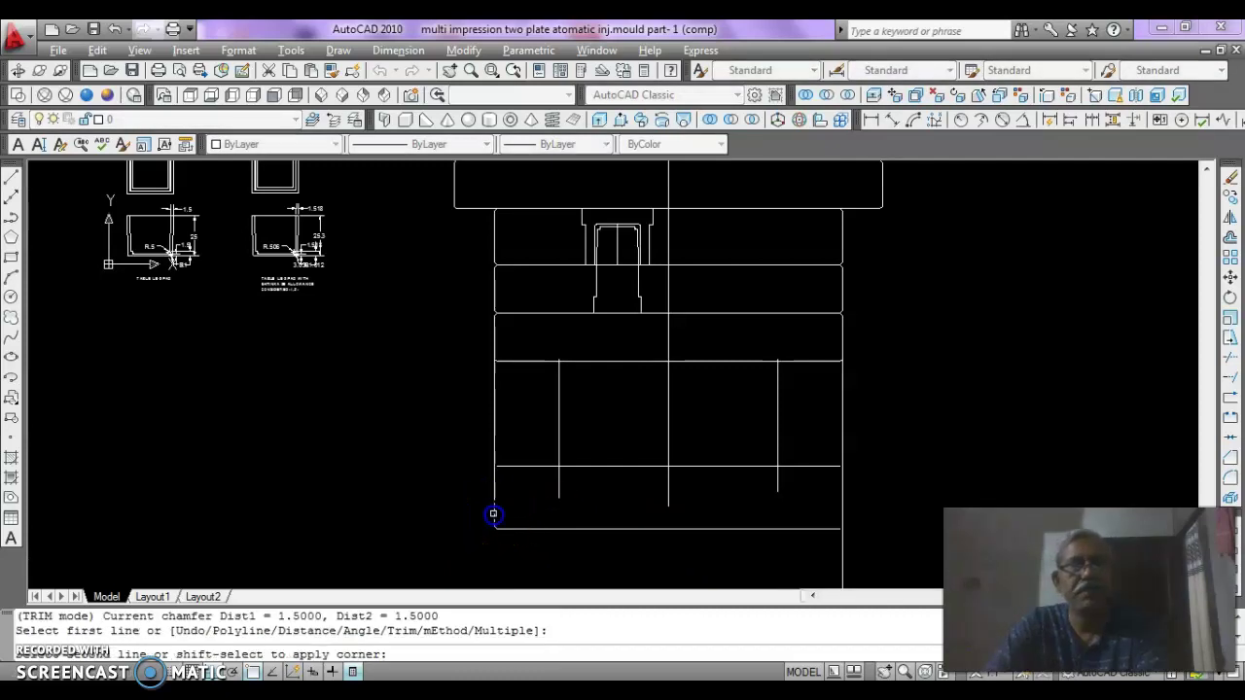
left_click(512, 468)
- Chamfer the bottom plate's lower-right and upper-right corners with 1.5 by 1.5 distances
key("Return")
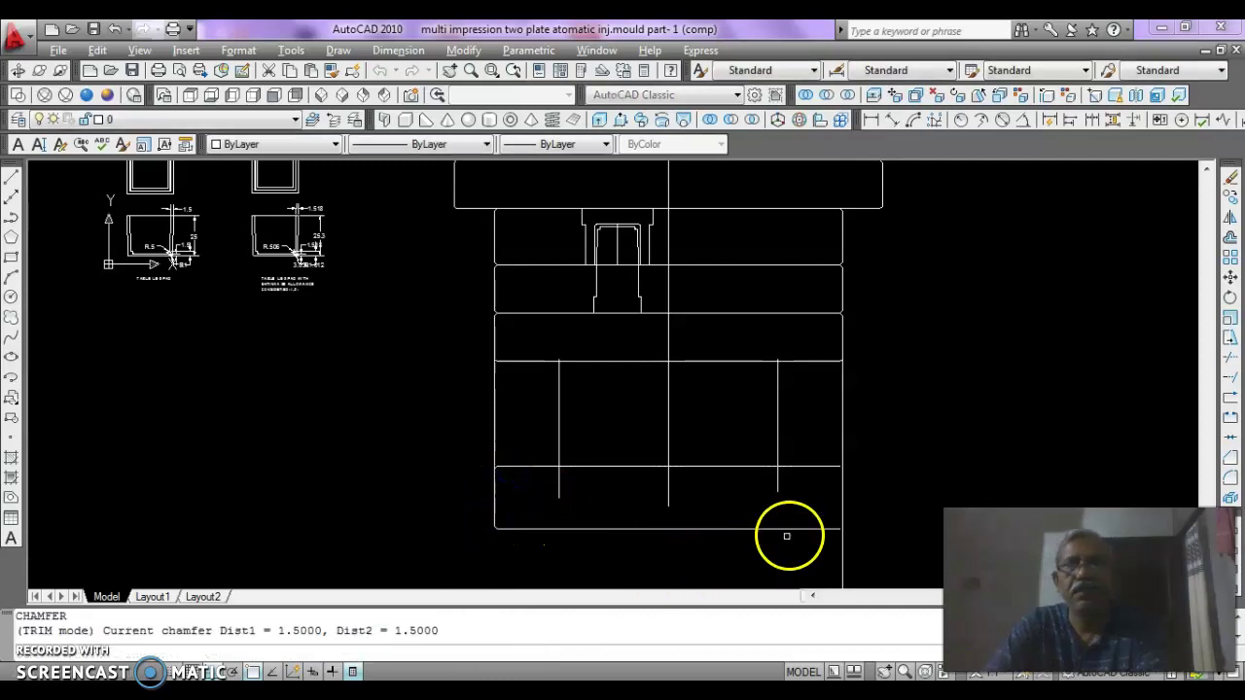
left_click(815, 529)
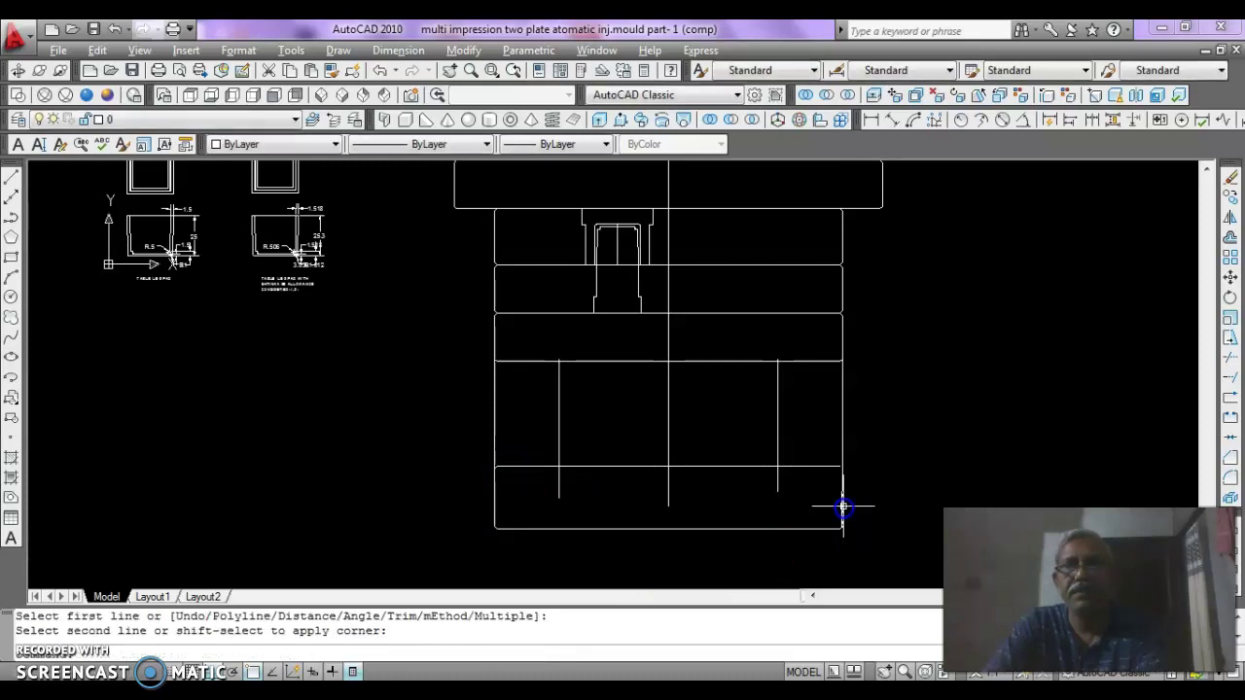
left_click(841, 507)
key("Return")
left_click(842, 517)
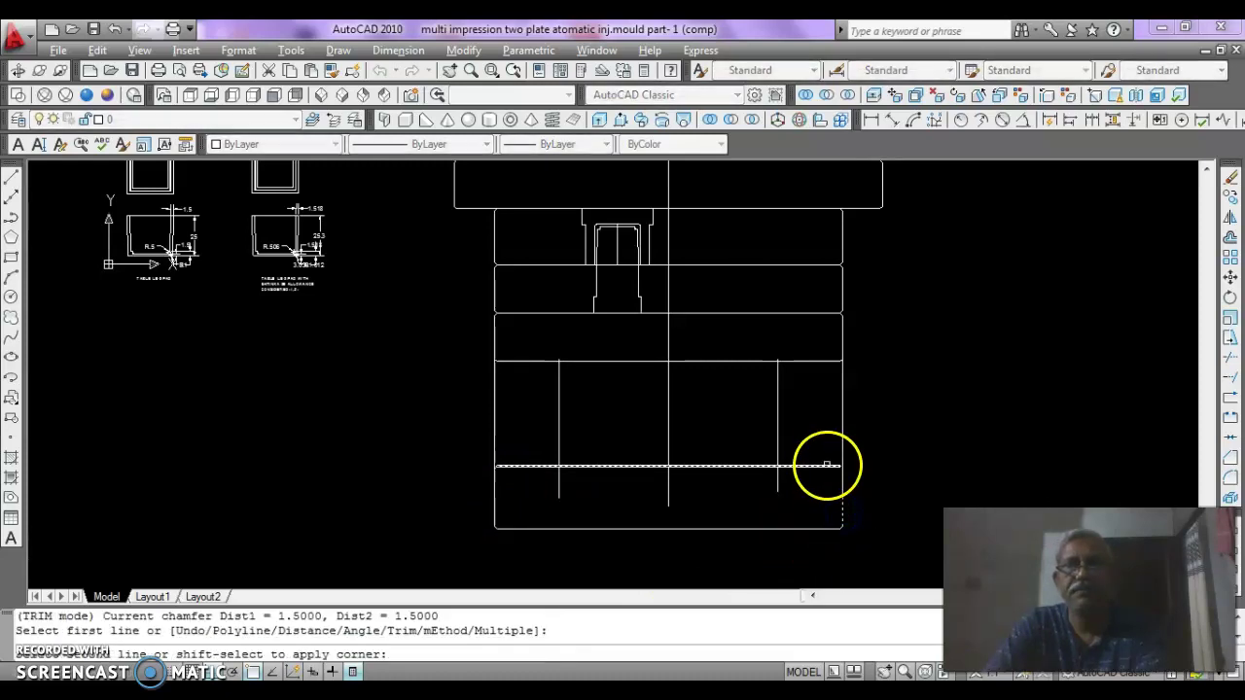
left_click(826, 463)
left_click(826, 467)
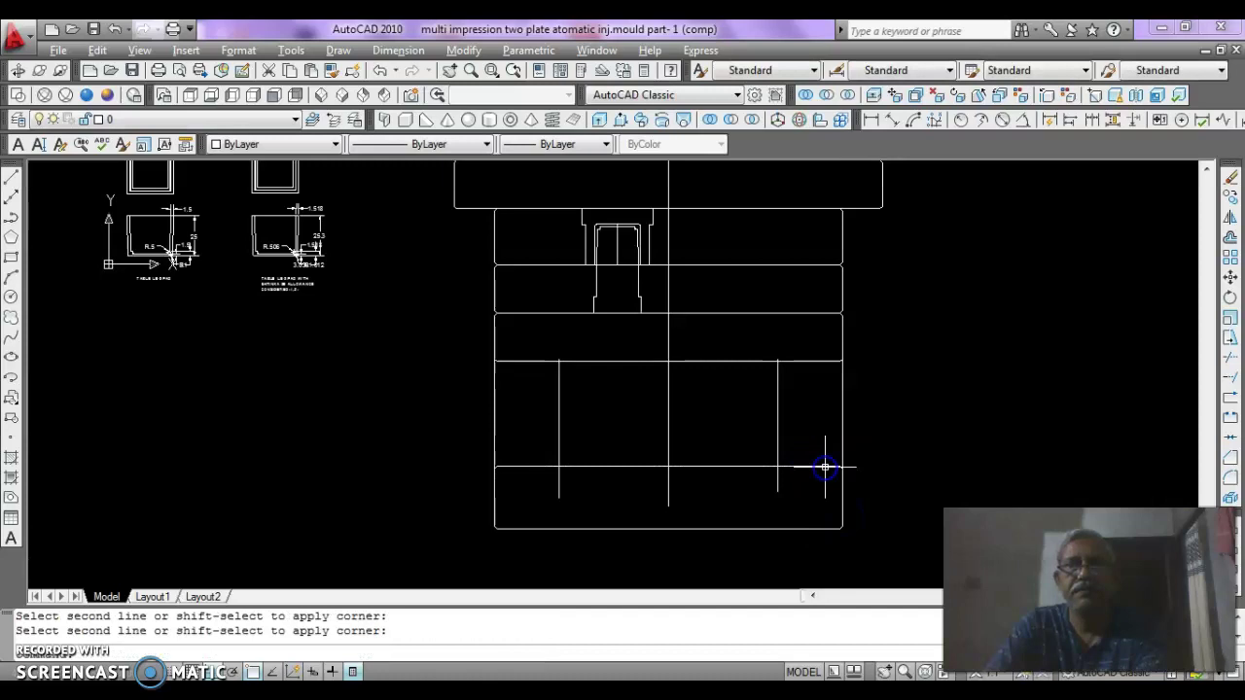
- Chamfer the right spacer block's lower inner and lower outer corners with 1.5 by 1.5 distances
key("Return")
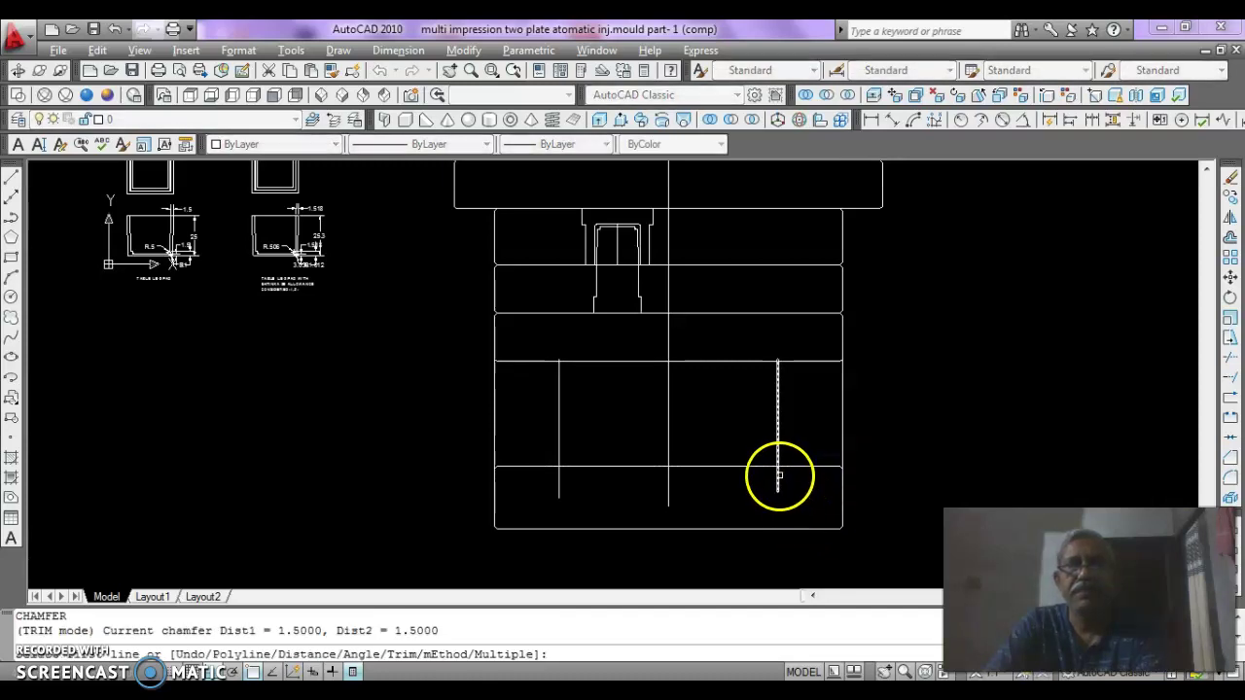
left_click(778, 450)
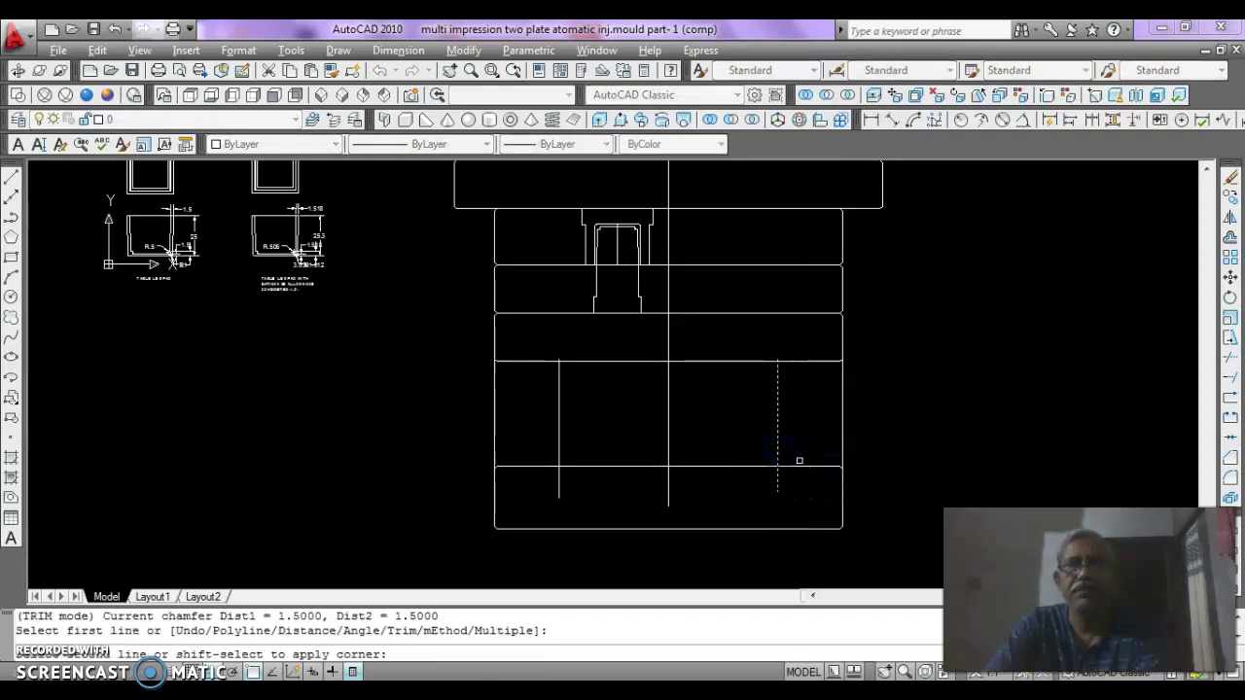
left_click(799, 466)
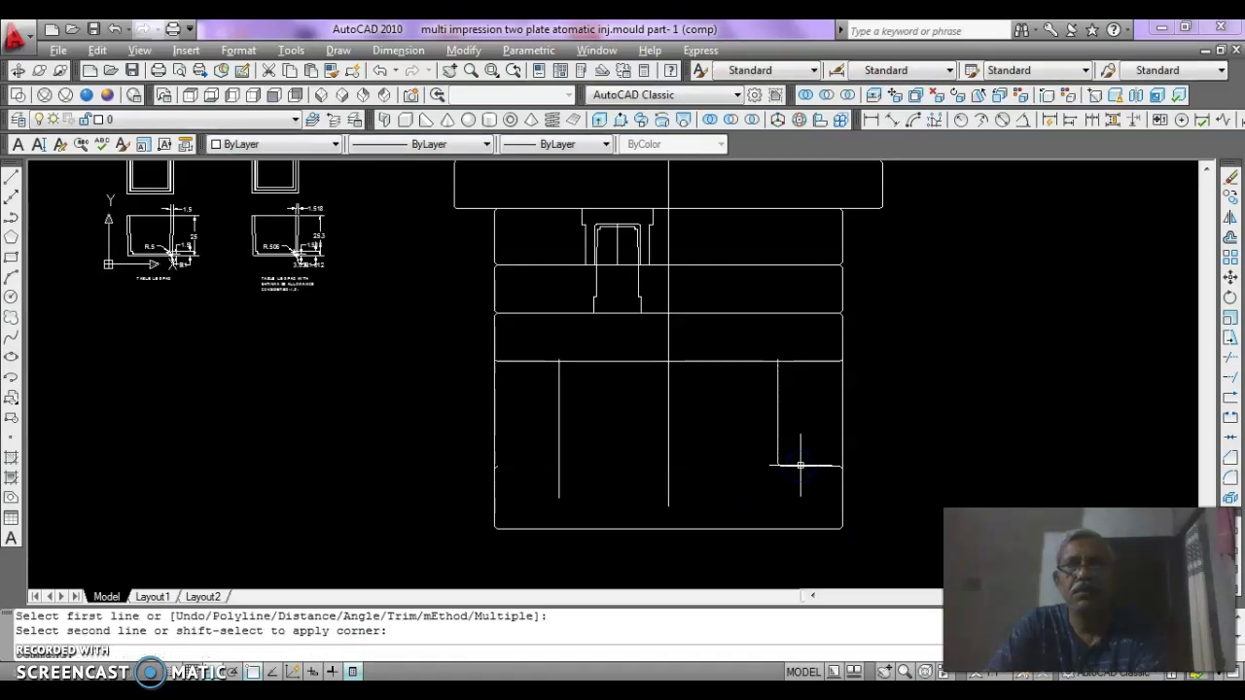
key("Return")
left_click(804, 466)
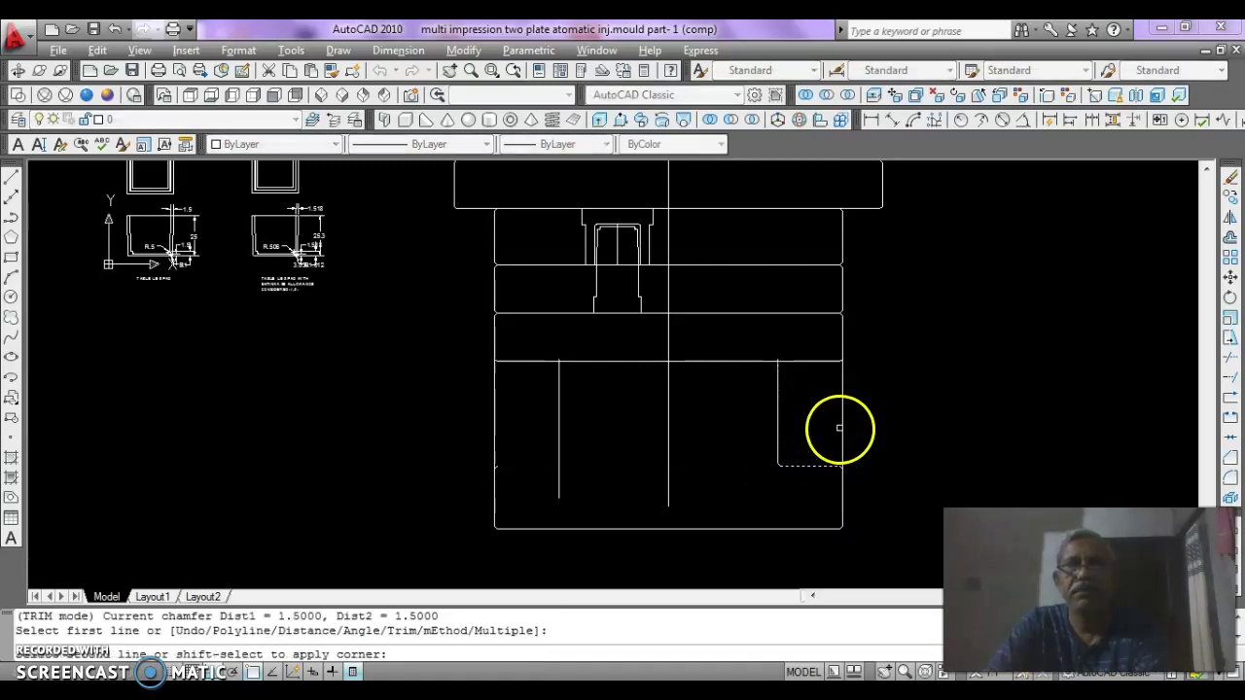
left_click(835, 426)
- Chamfer the right spacer block's upper outer and upper inner corners with 1.5 by 1.5 distances
key("Return")
left_click(842, 374)
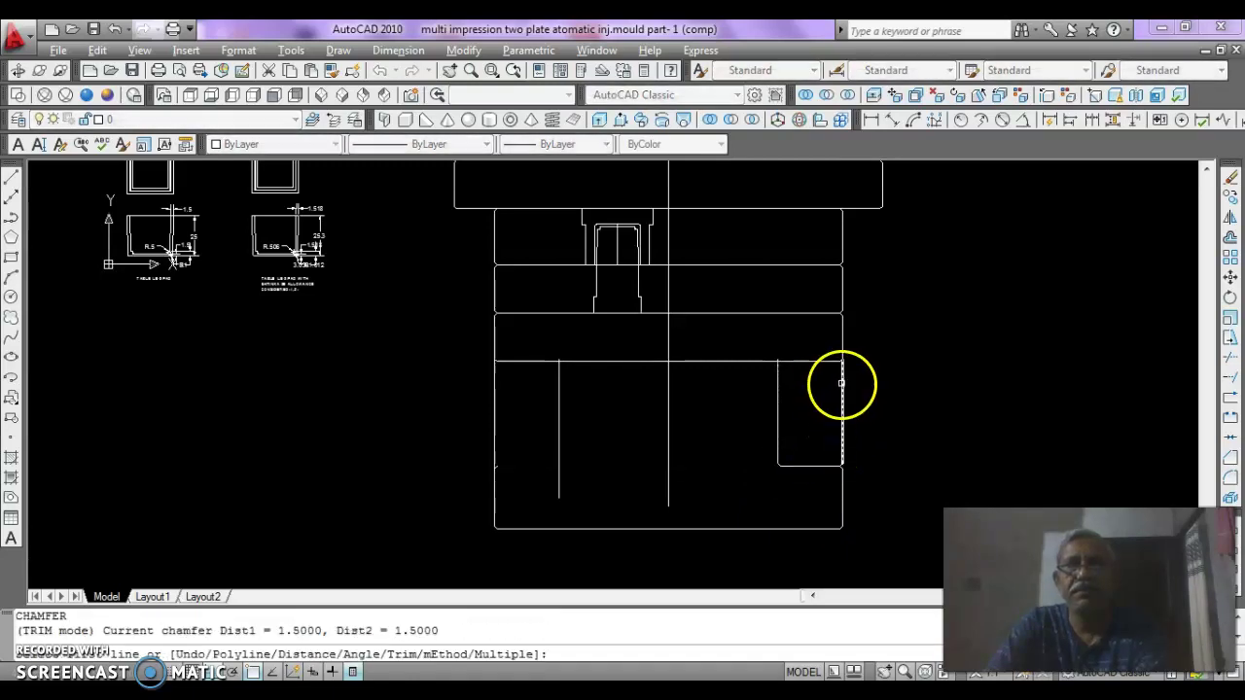
left_click(811, 362)
right_click(823, 400)
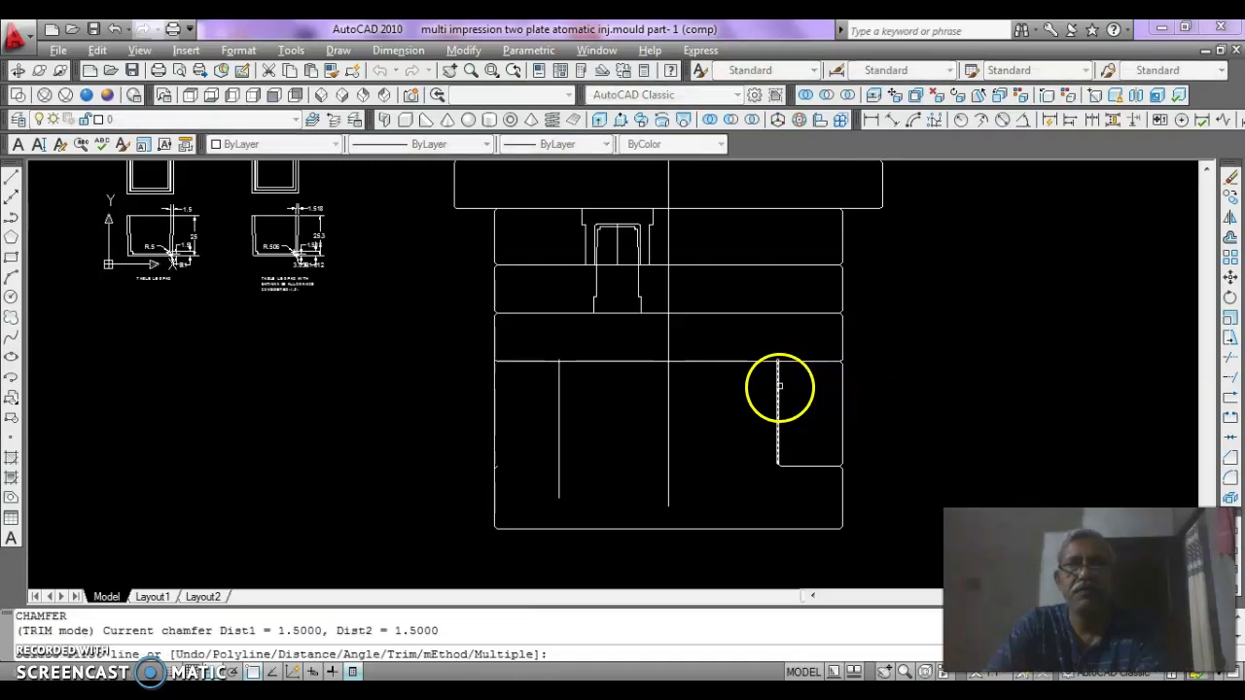
left_click(779, 386)
left_click(796, 360)
right_click(772, 437)
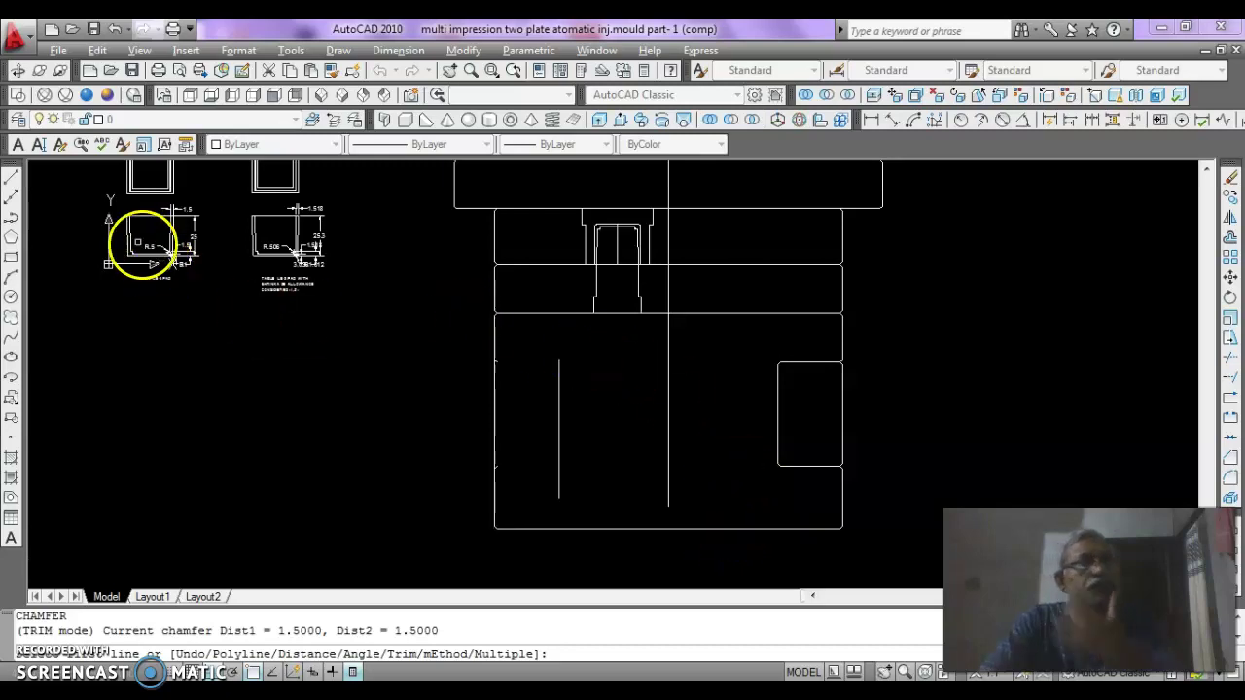
- Redraw the left spacer block's upper and lower horizontal lines inward from the chamfer ends on the left side
left_click(13, 180)
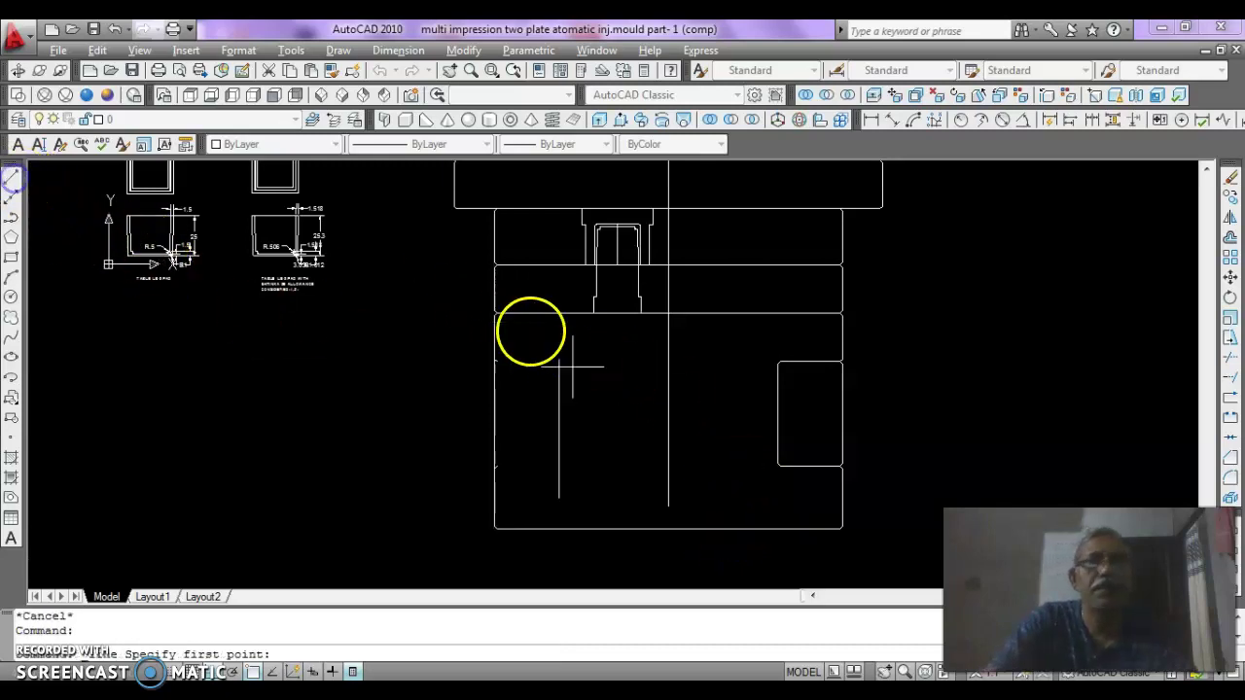
left_click(496, 361)
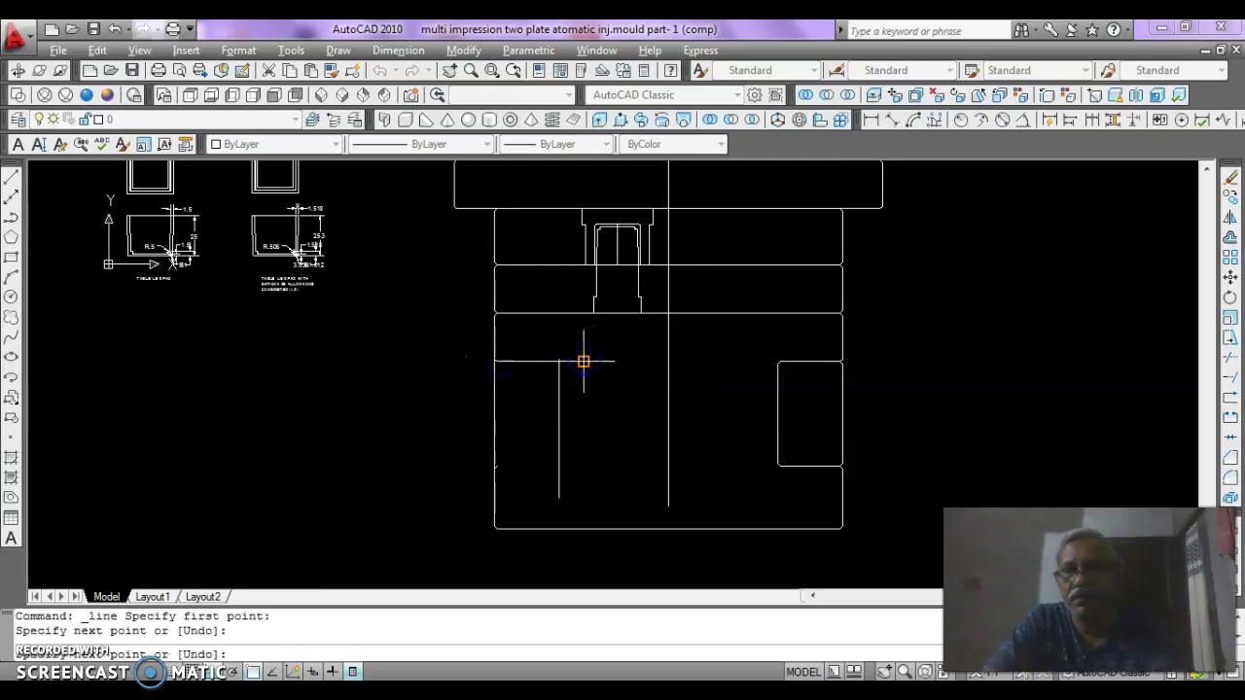
left_click(584, 361)
key("Return")
key("Return")
left_click(498, 467)
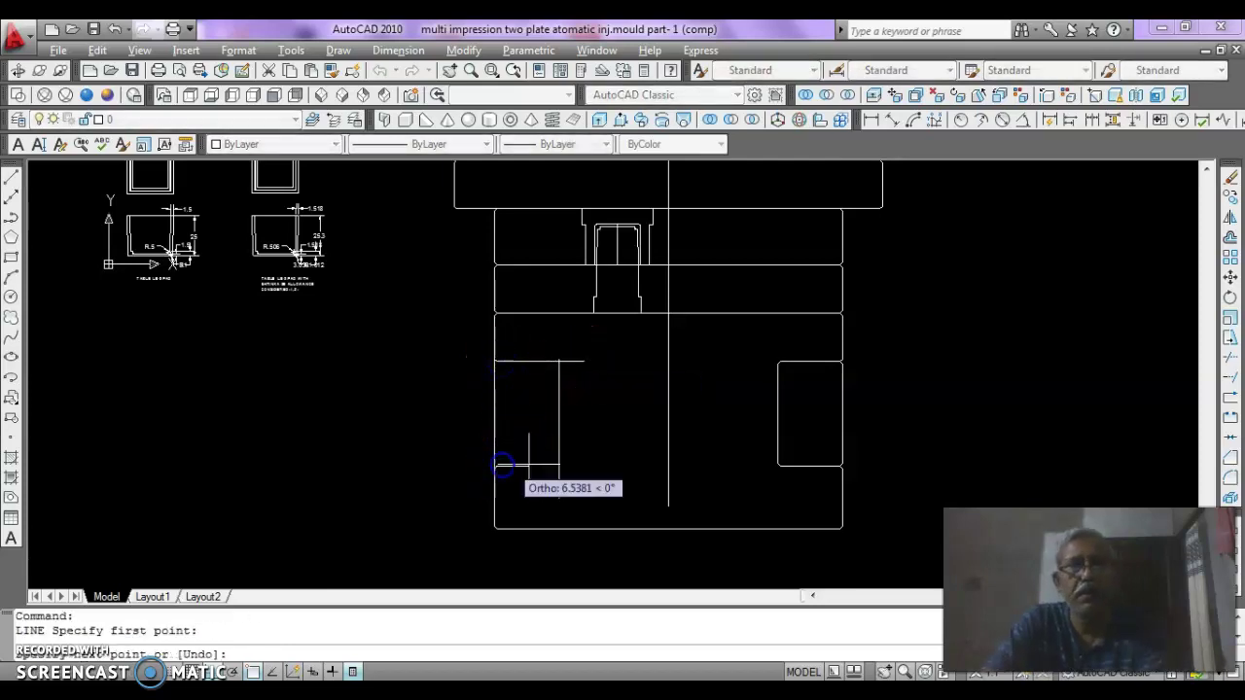
left_click(549, 467)
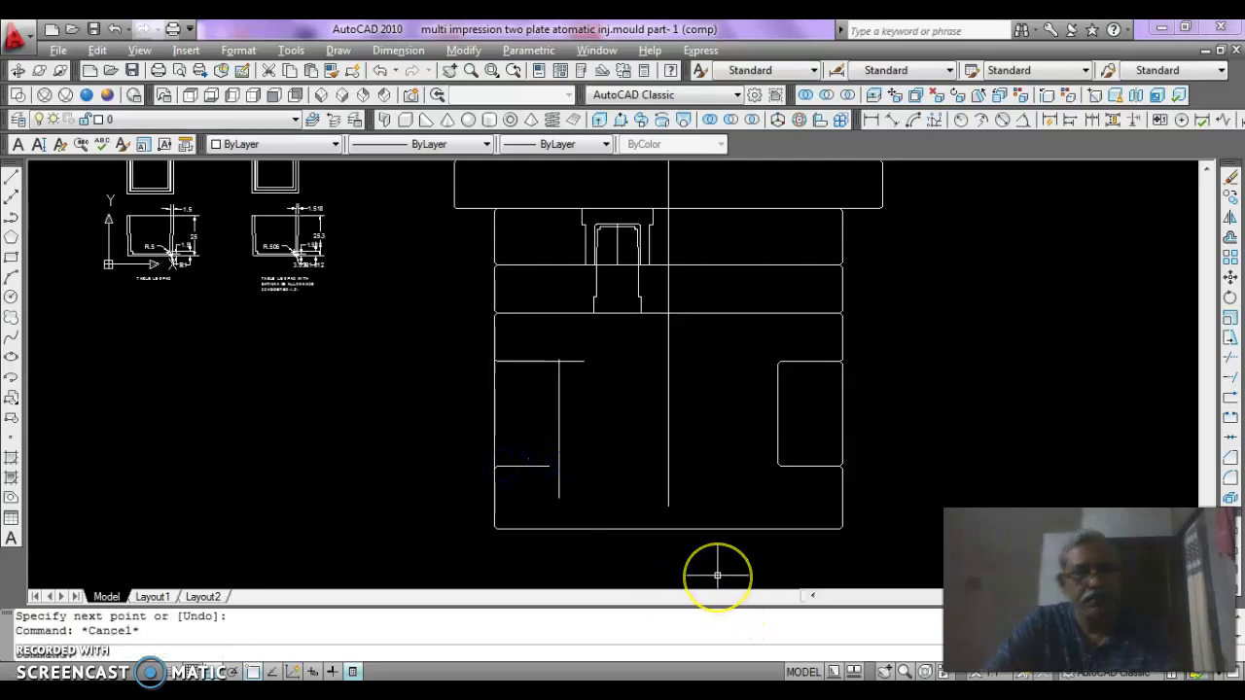
- Chamfer the left spacer block's lower and upper inner corners with 1.5 by 1.5 distances
key("Return")
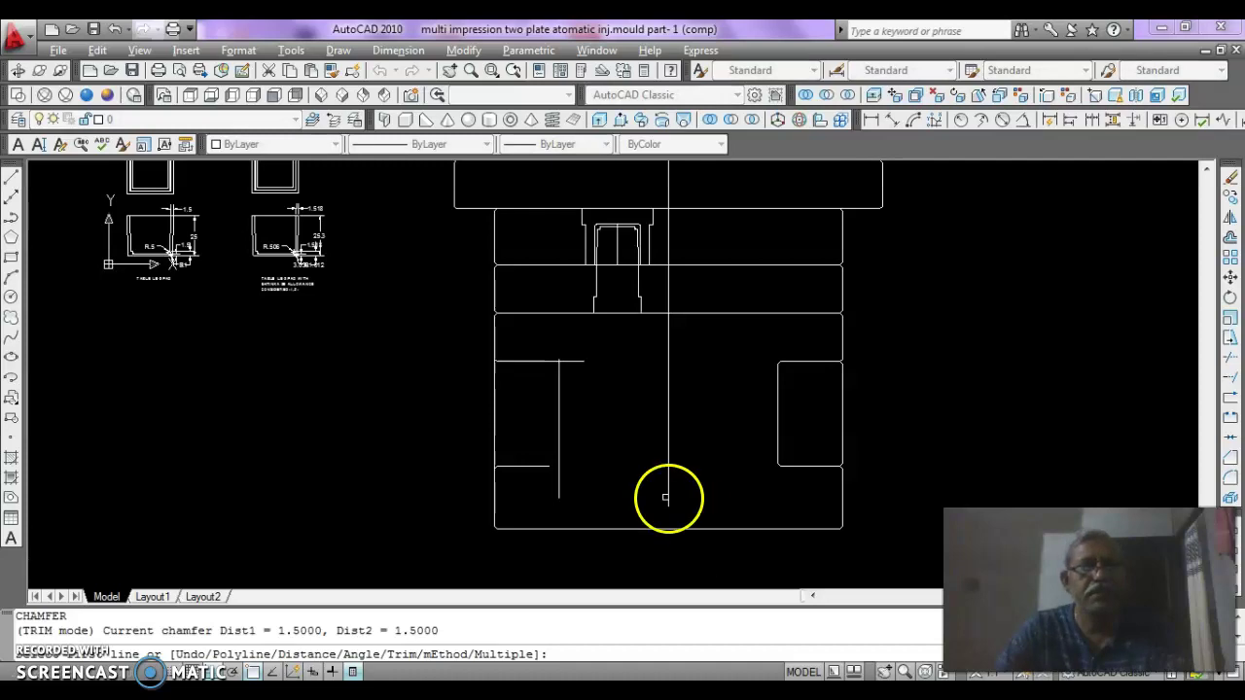
left_click(539, 467)
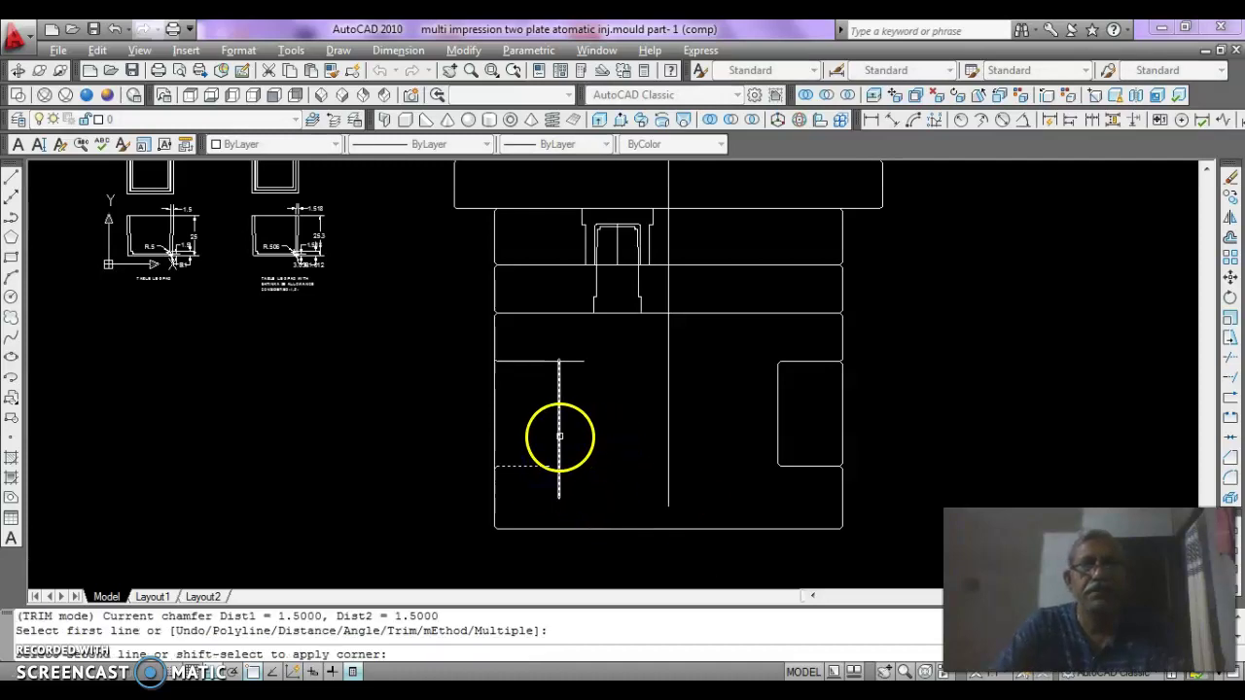
key("Return")
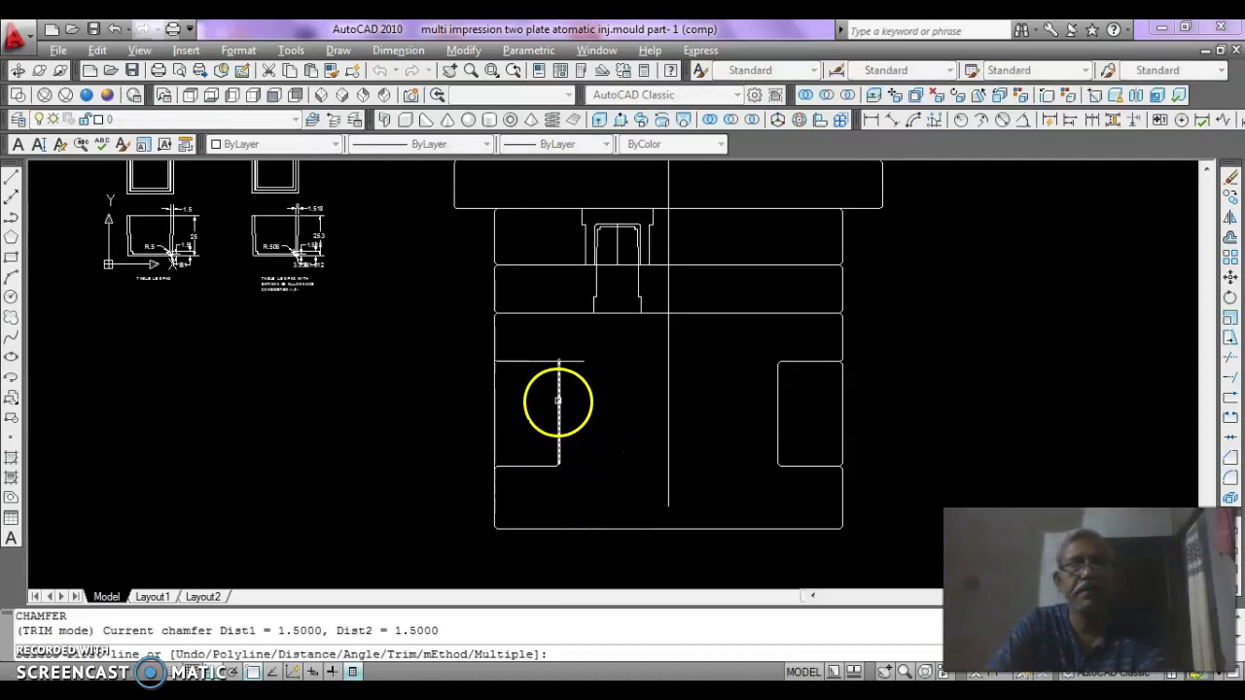
left_click(558, 401)
left_click(542, 362)
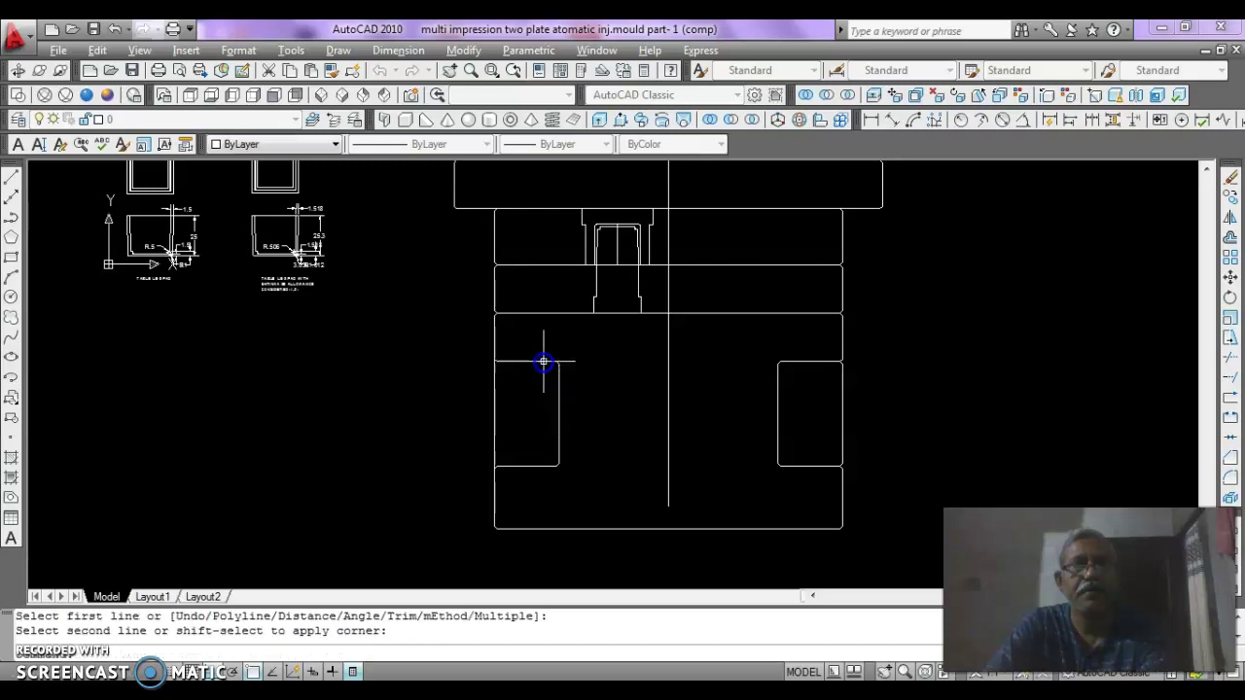
- Chamfer the left spacer block's upper and lower outer corners with 1.5 by 1.5 distances
key("Return")
left_click(496, 399)
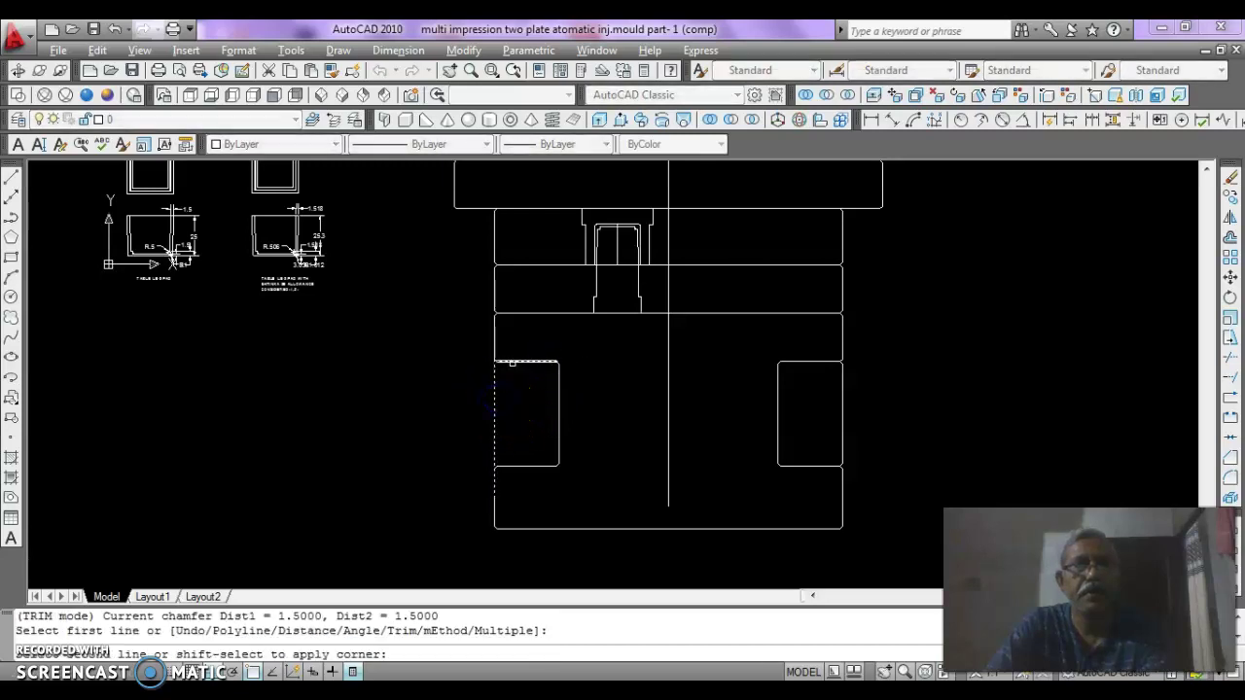
left_click(512, 364)
key("Return")
left_click(495, 438)
left_click(513, 468)
right_click(689, 519)
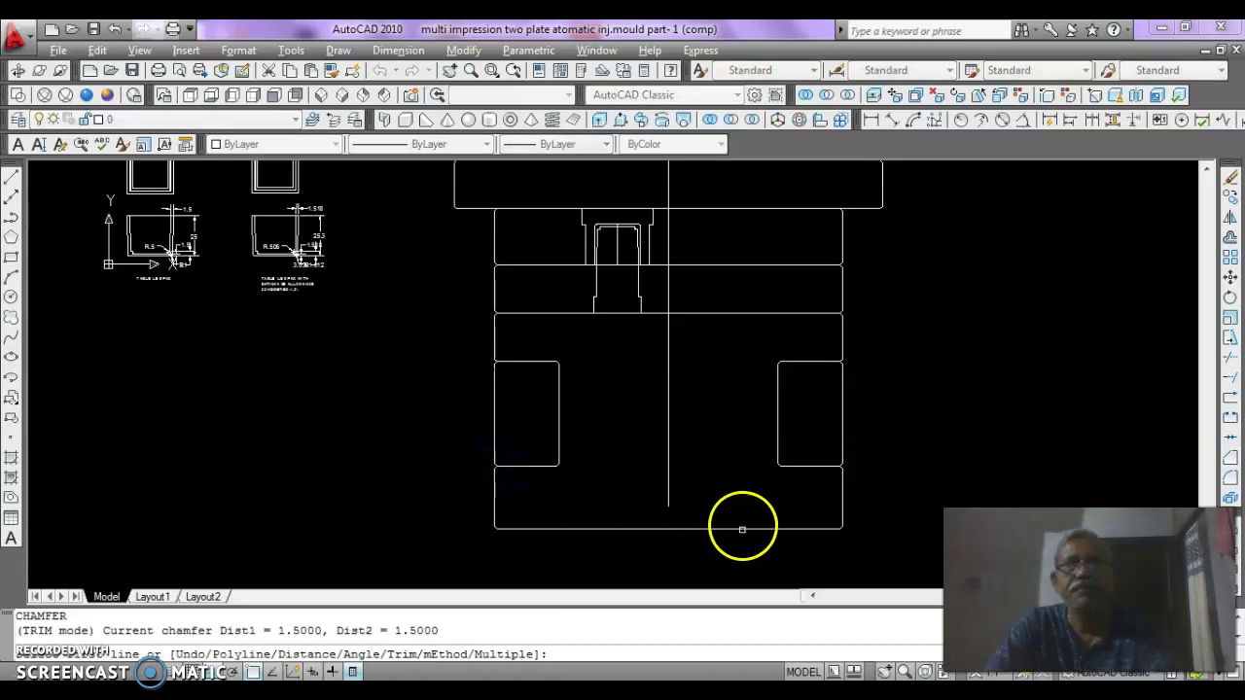
key("Escape")
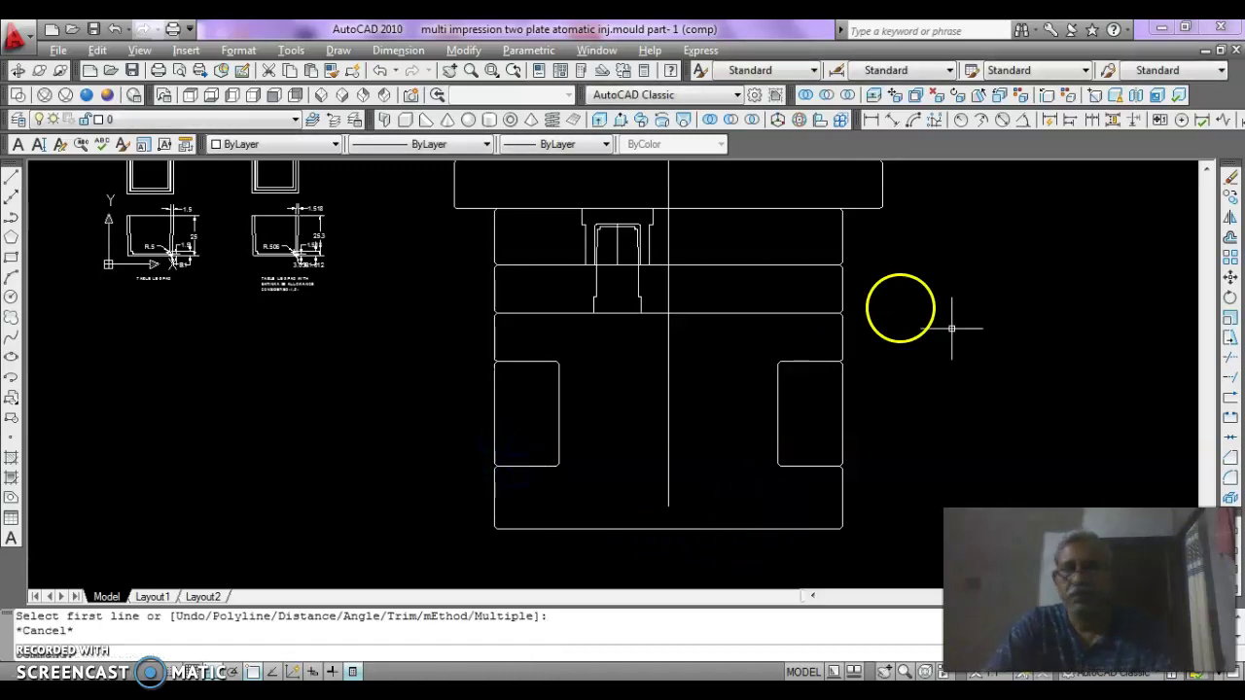
- Join the lower horizontal lines of the right and left spacer blocks into one continuous line
left_click(1234, 443)
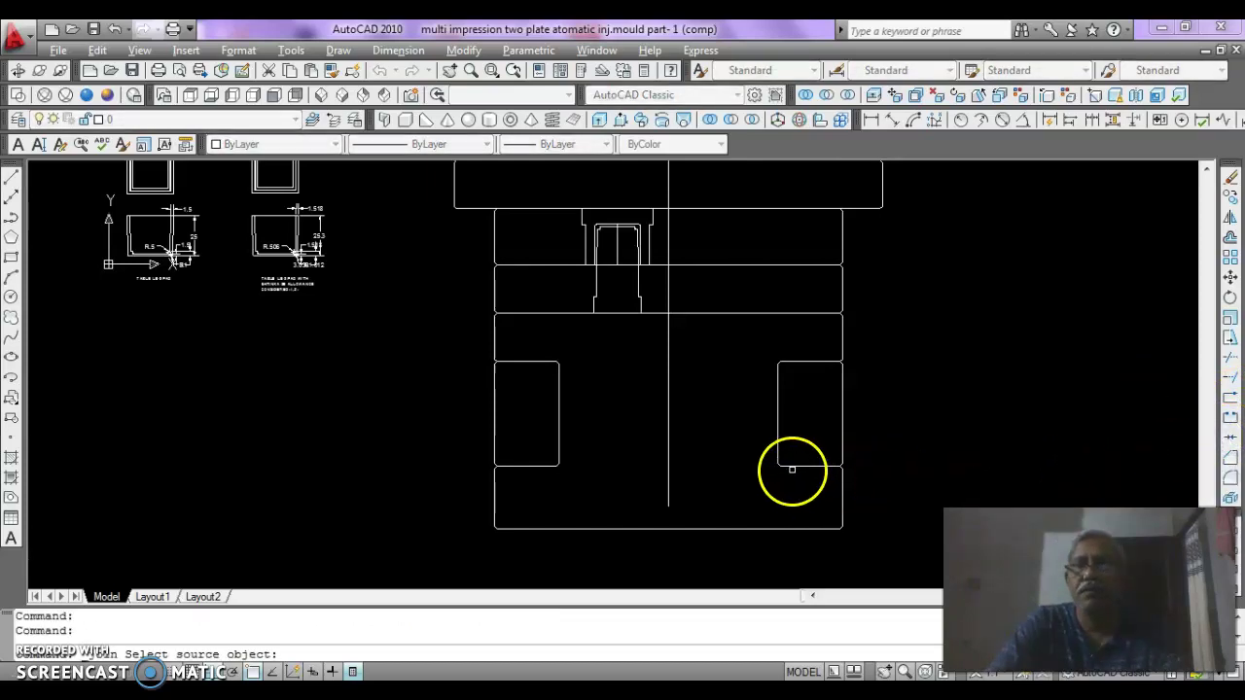
left_click(792, 469)
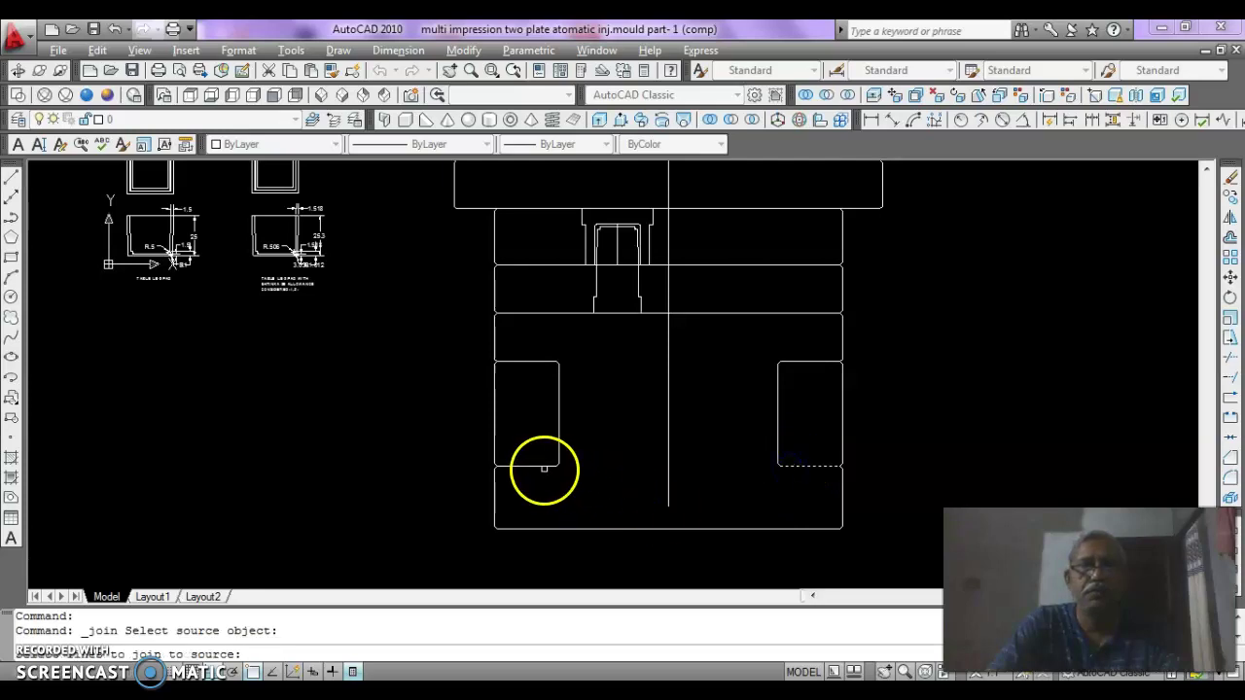
left_click(544, 468)
key("Return")
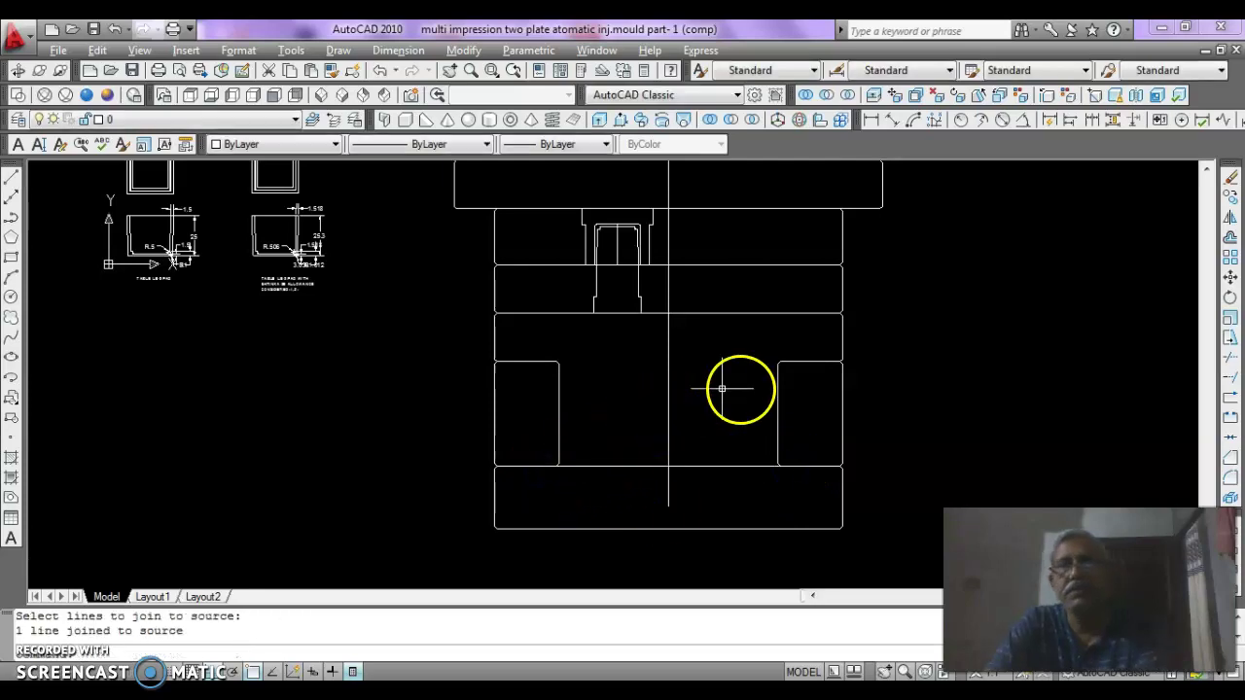
- Join the upper horizontal lines of the right and left spacer blocks into one continuous line
key("Return")
left_click(792, 364)
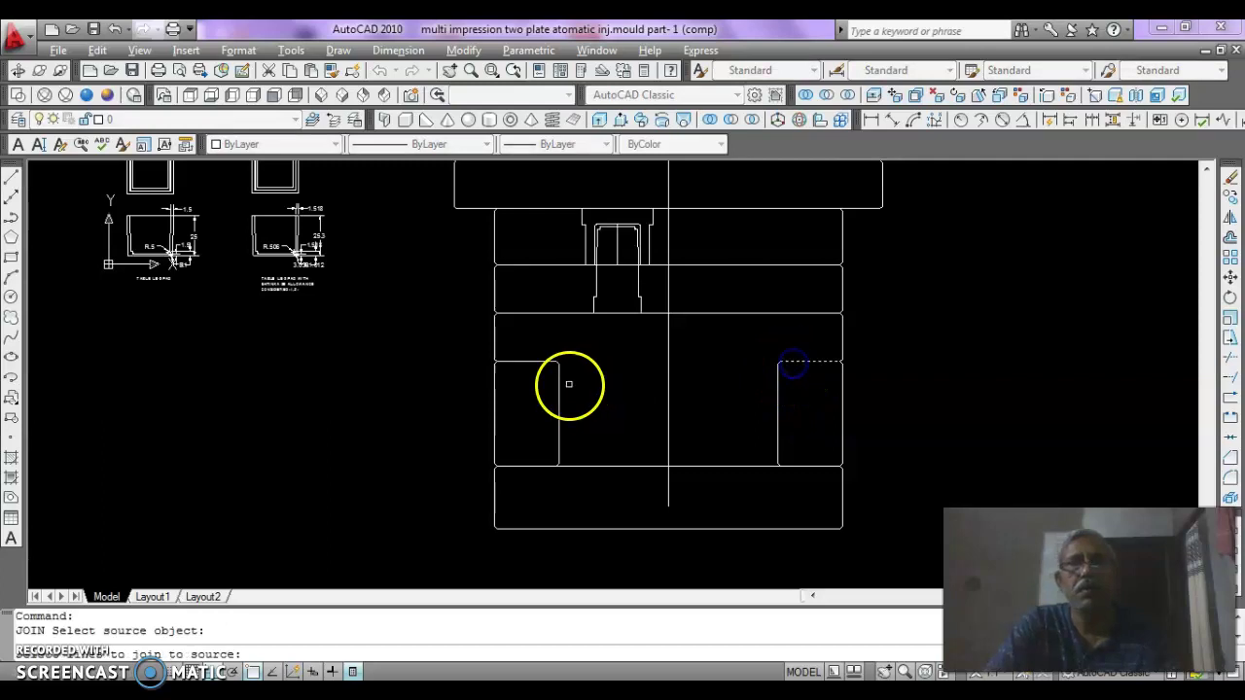
left_click(542, 363)
key("Return")
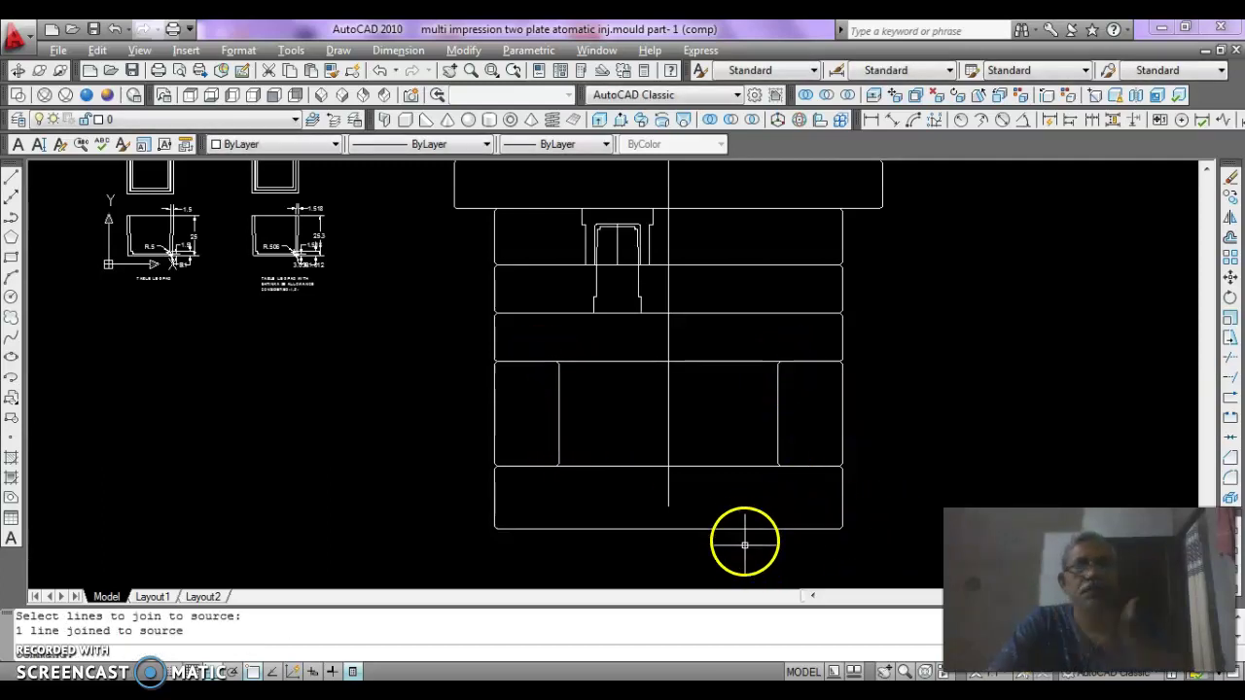
key("Escape")
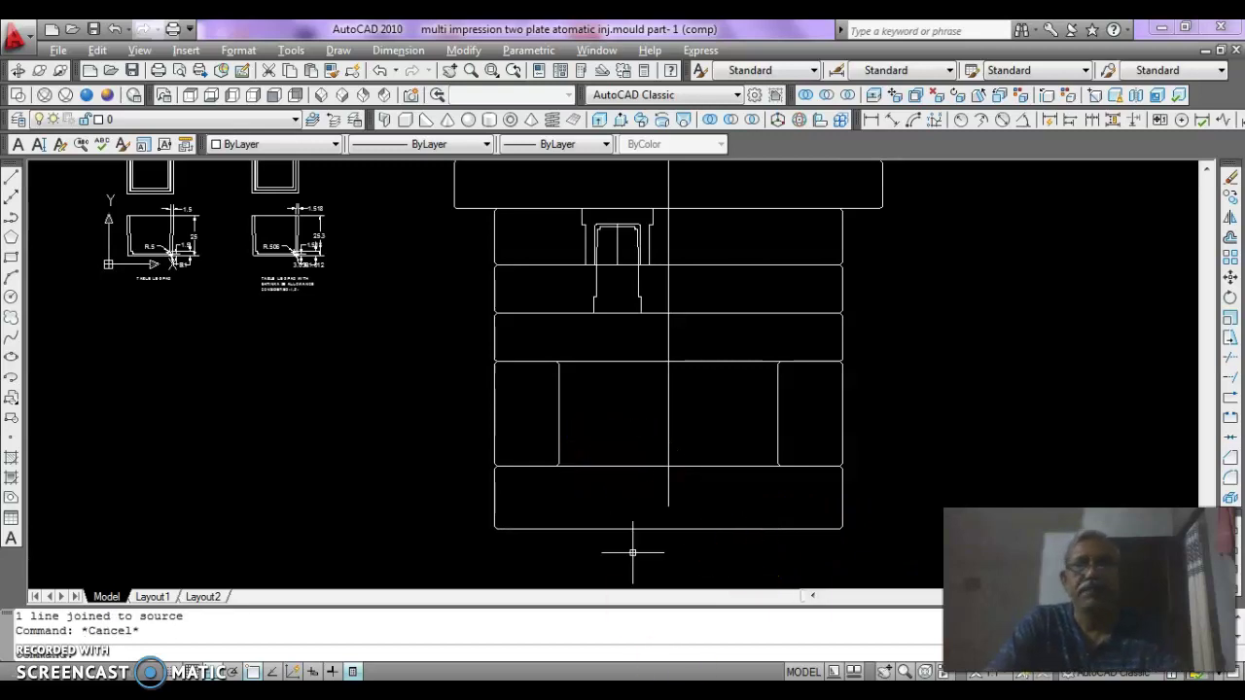
- Offset the line between the spacer blocks and the bottom plate 5 units upward
type("o")
key("Return")
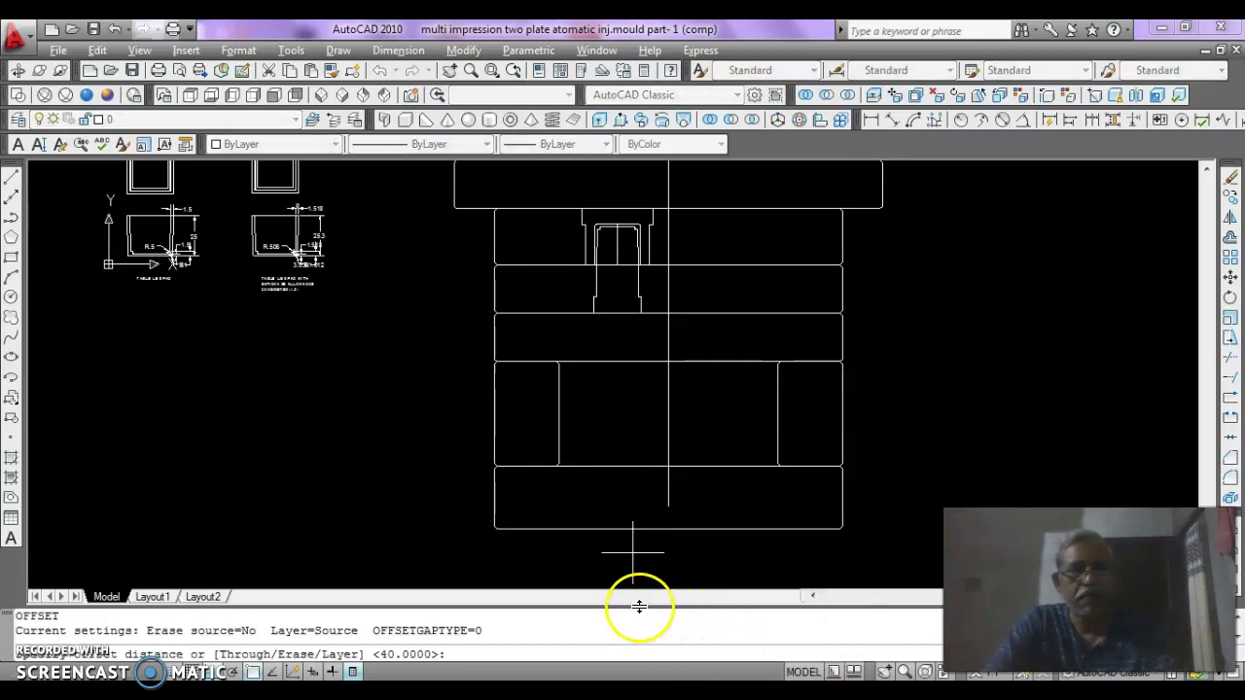
type("5")
key("Return")
left_click(606, 467)
left_click(607, 422)
key("Escape")
- Offset the horizontal line just above the bottom plate 18 units upward to form the lower ejector plate
key("Return")
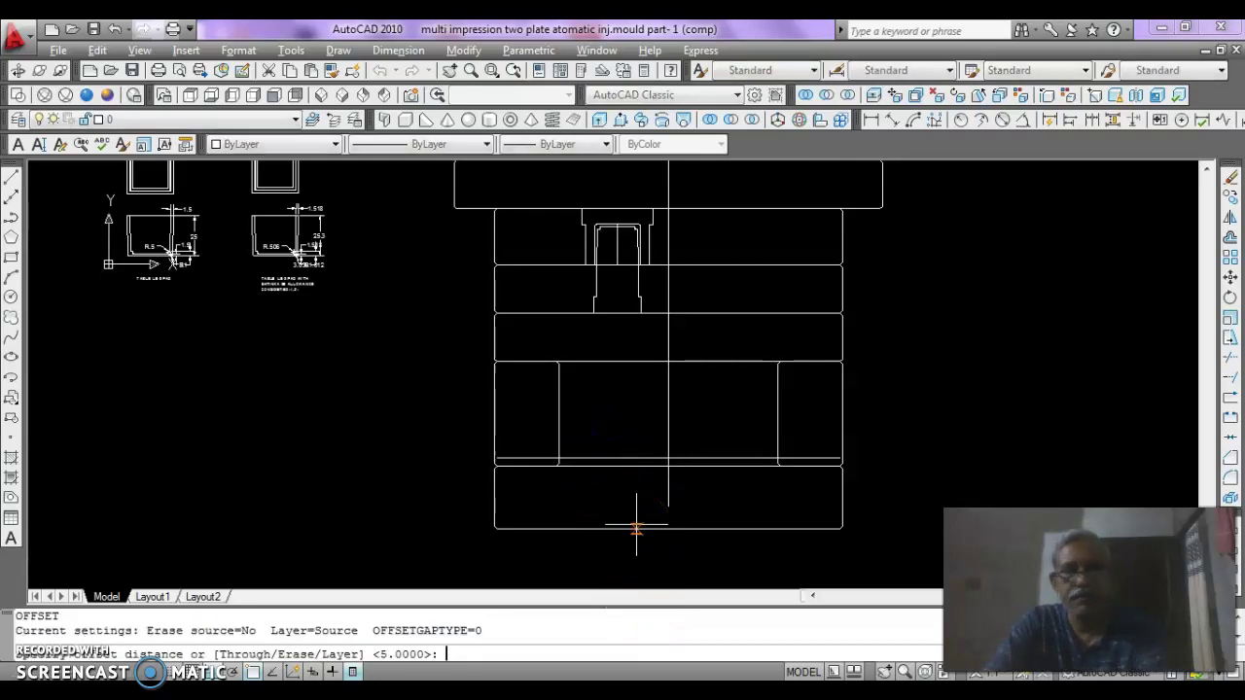
type("1")
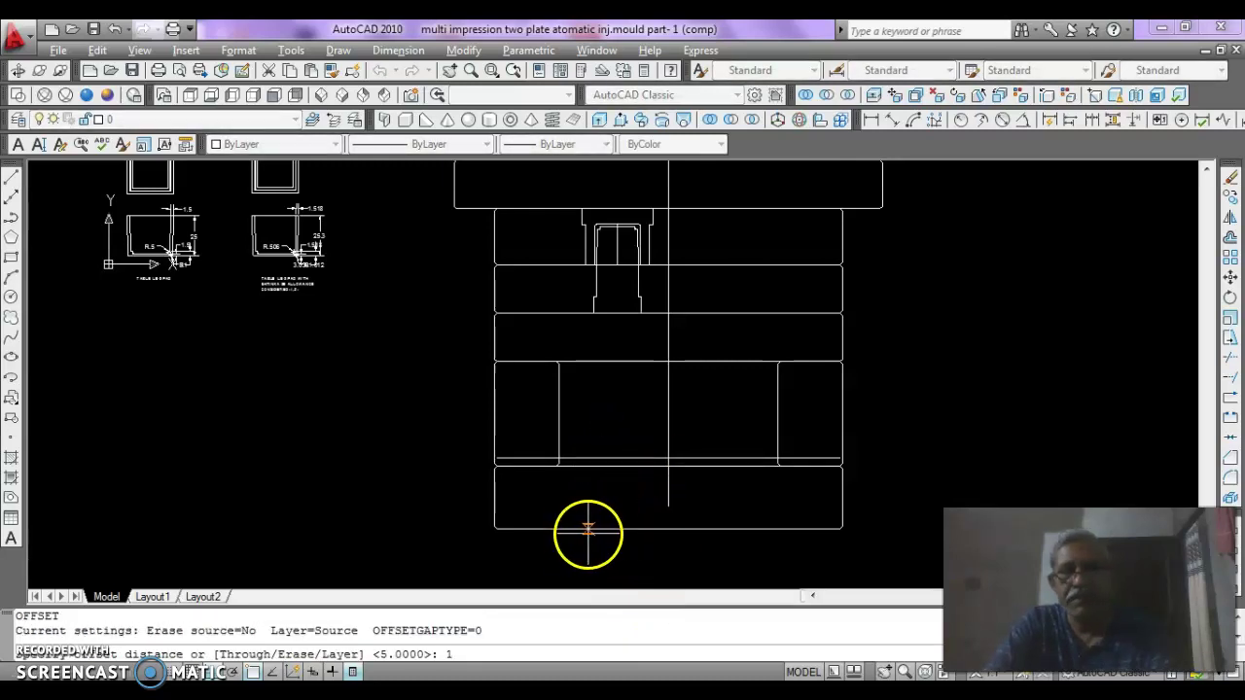
type("0")
key("Return")
left_click(618, 457)
left_click(607, 398)
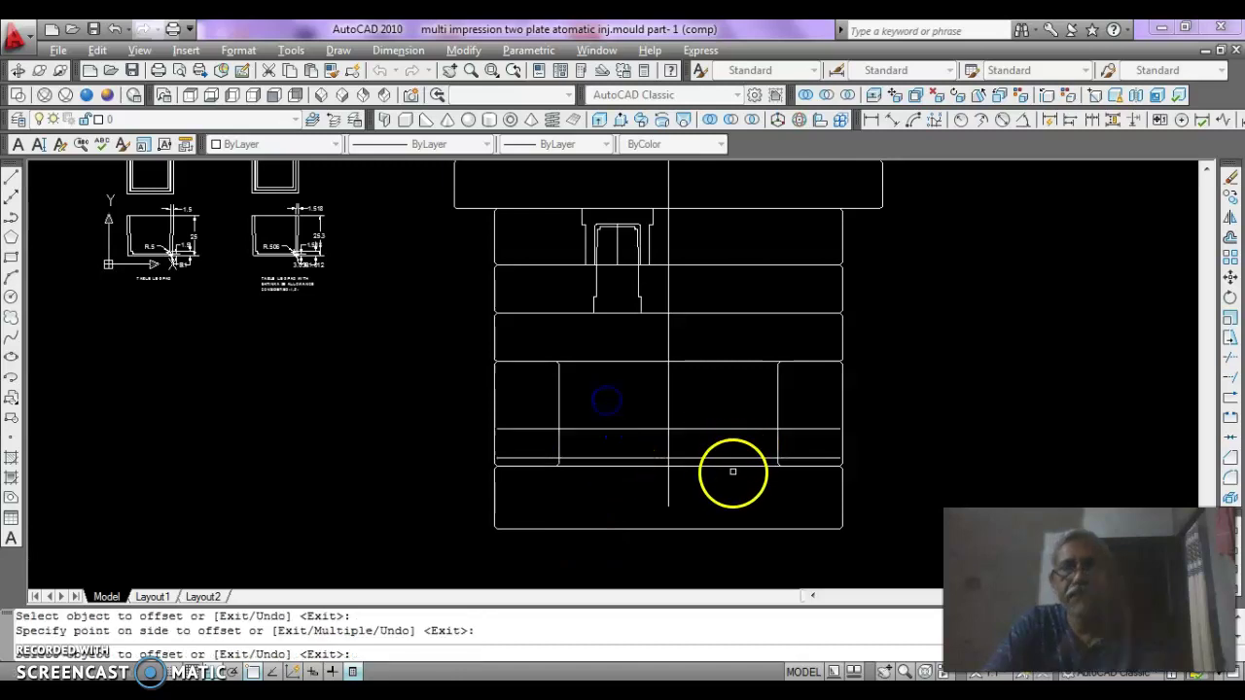
key("Escape")
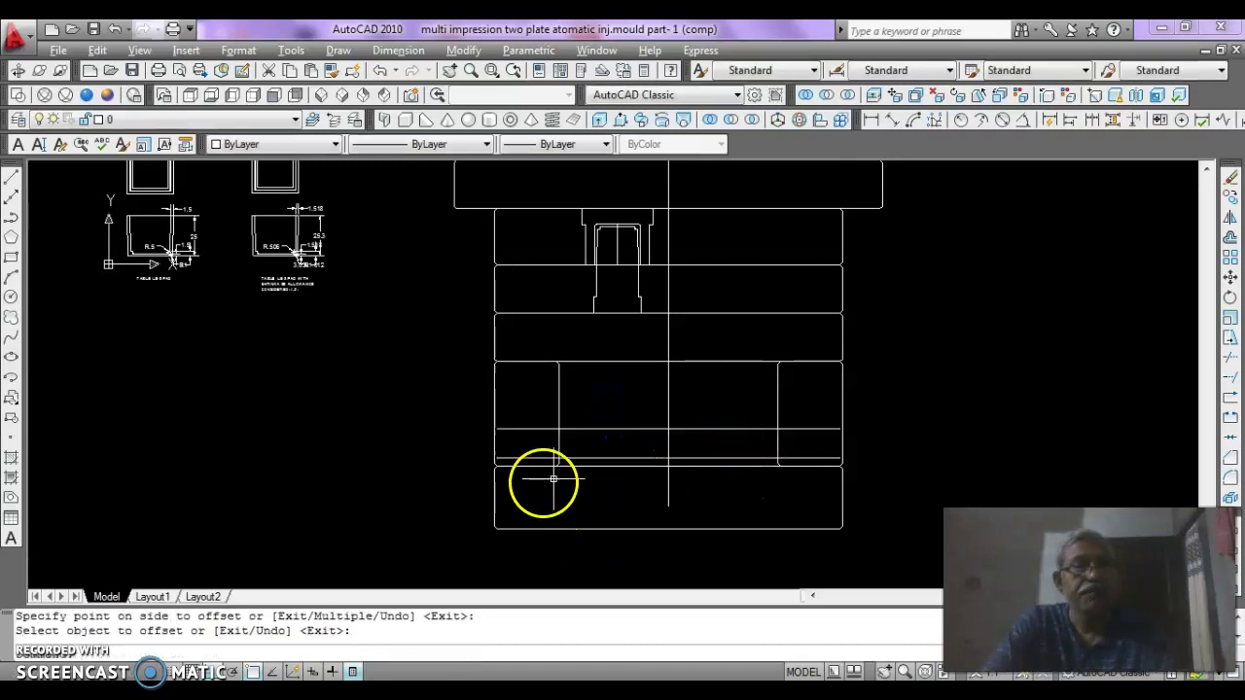
- Offset the lower ejector plate's upper line 16 units upward to form the upper ejector plate
key("Return")
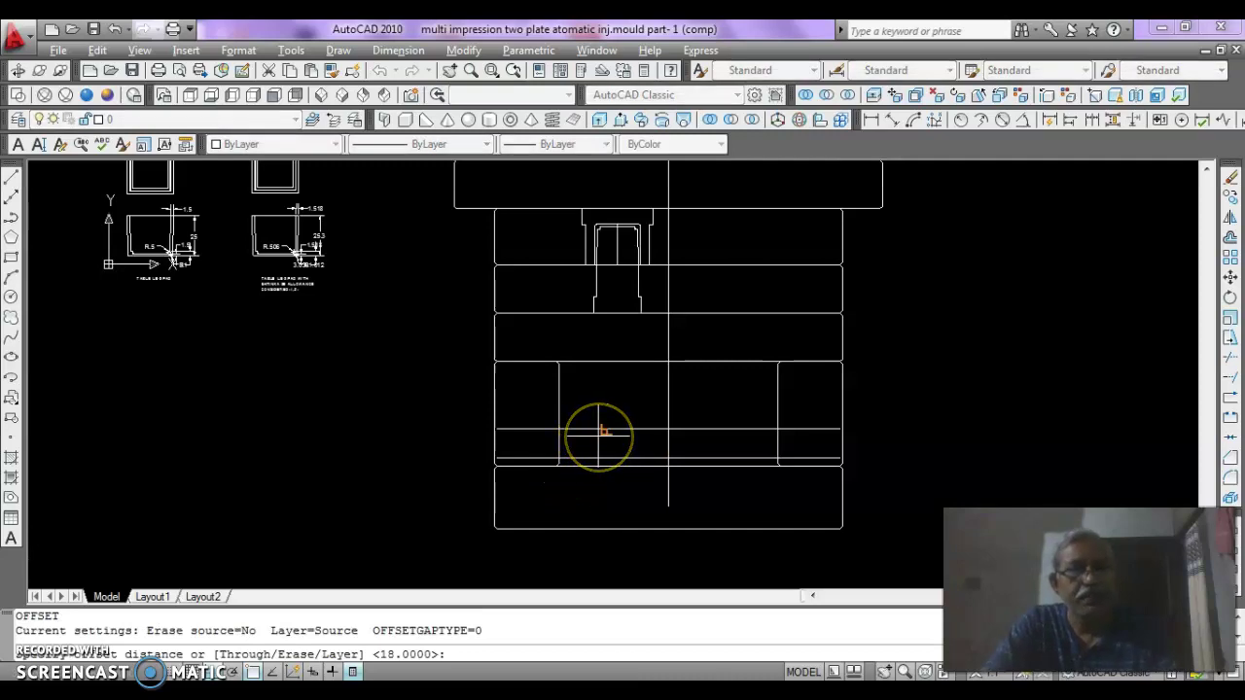
type("1")
key("Return")
left_click(593, 432)
left_click(595, 412)
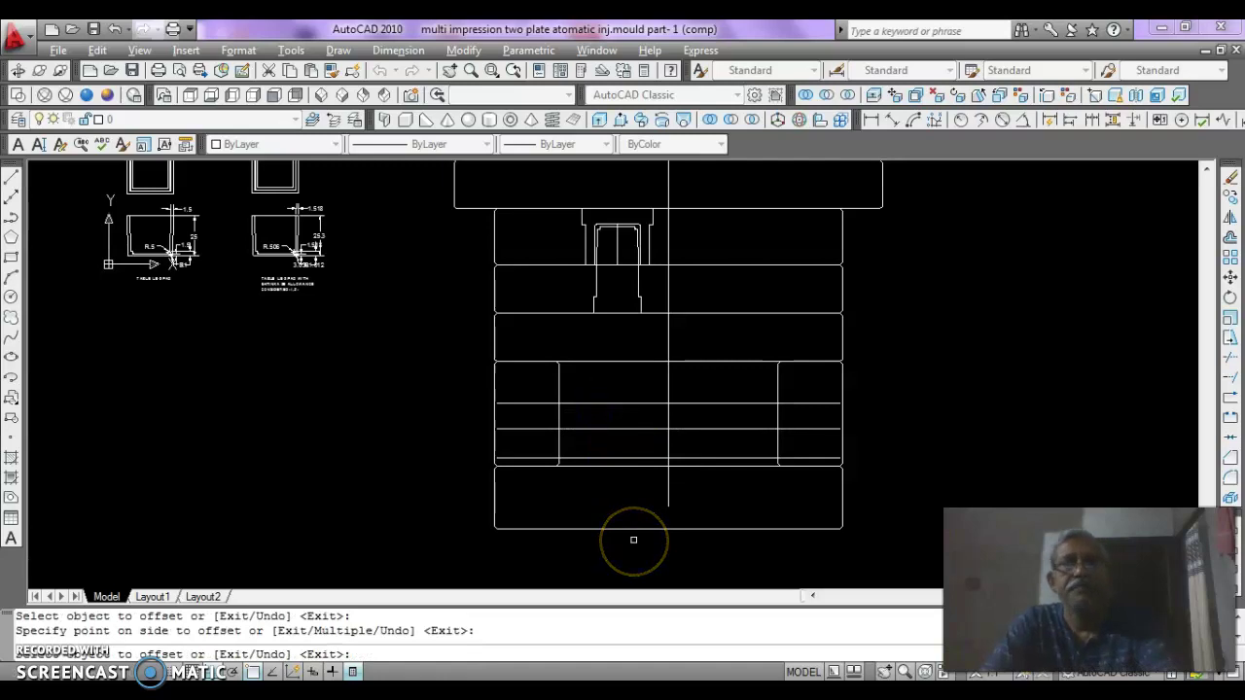
key("Escape")
- Offset the inner vertical edges of the right and left spacer blocks 5 units toward the centre line
key("Return")
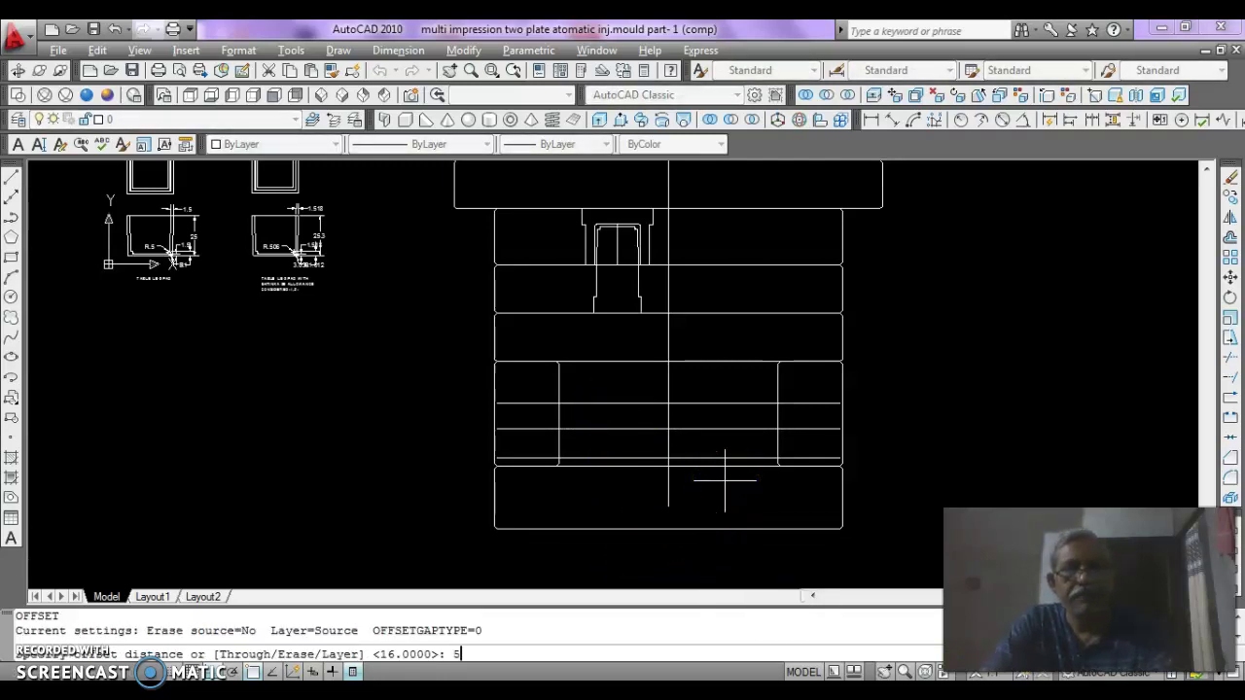
key("Return")
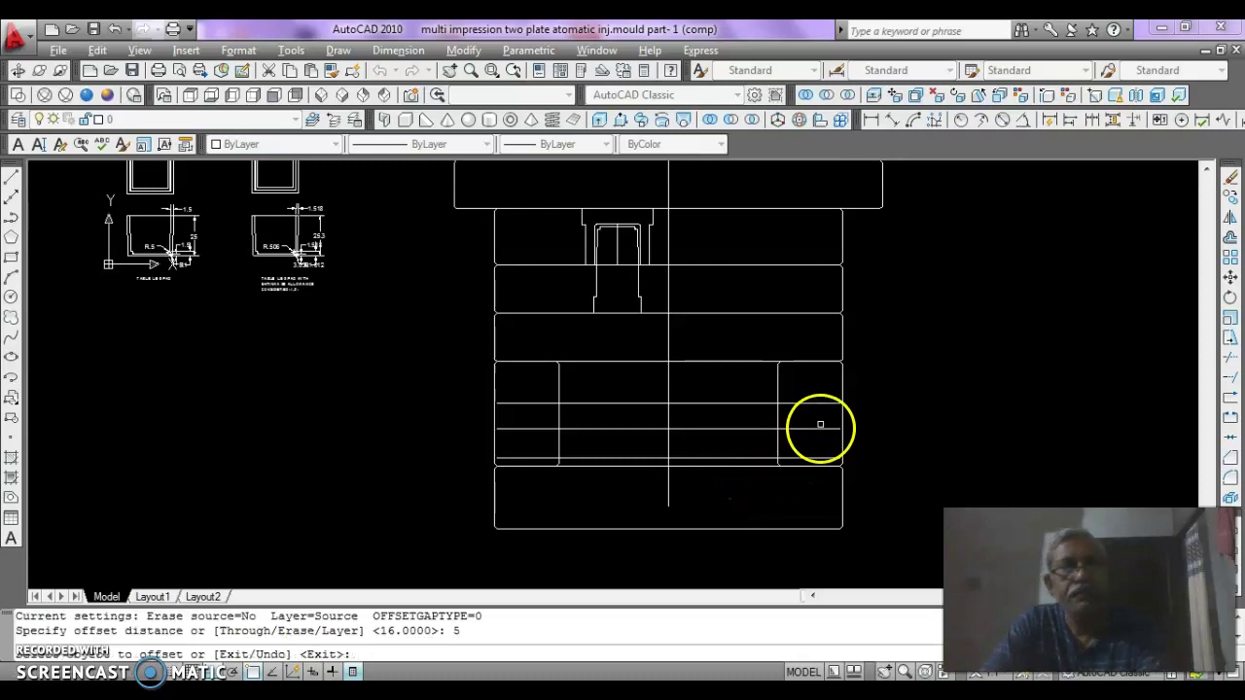
left_click(779, 389)
left_click(725, 403)
left_click(558, 397)
left_click(621, 399)
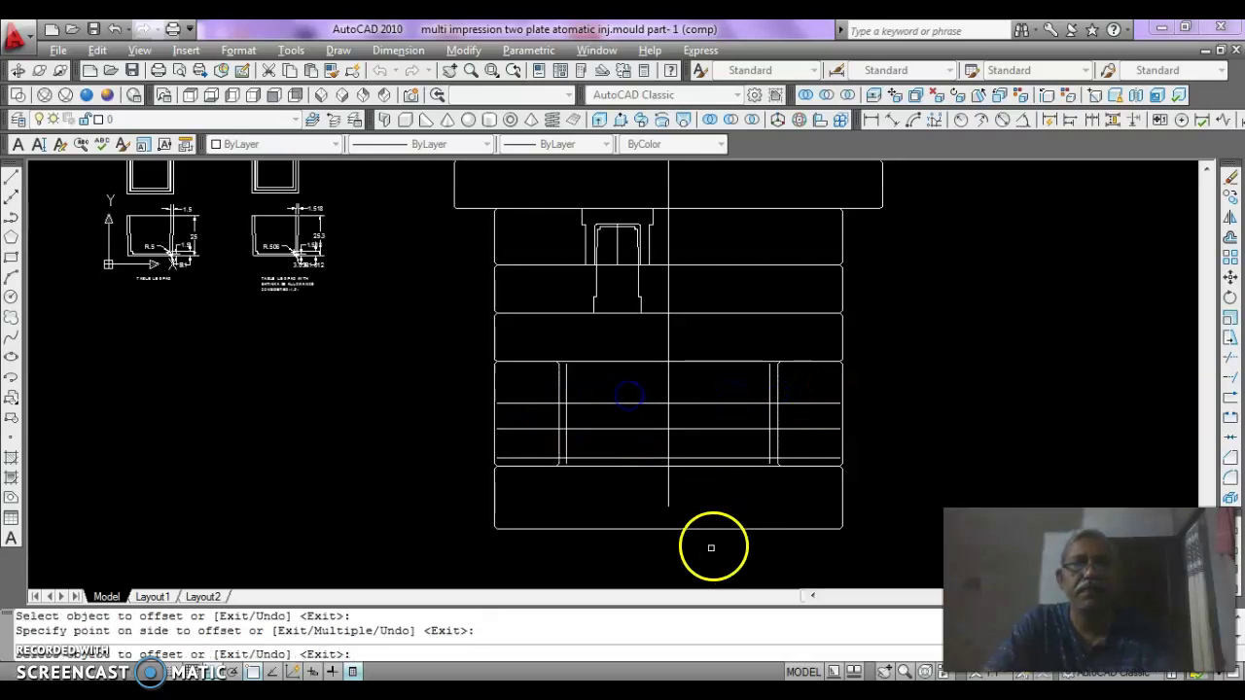
key("Escape")
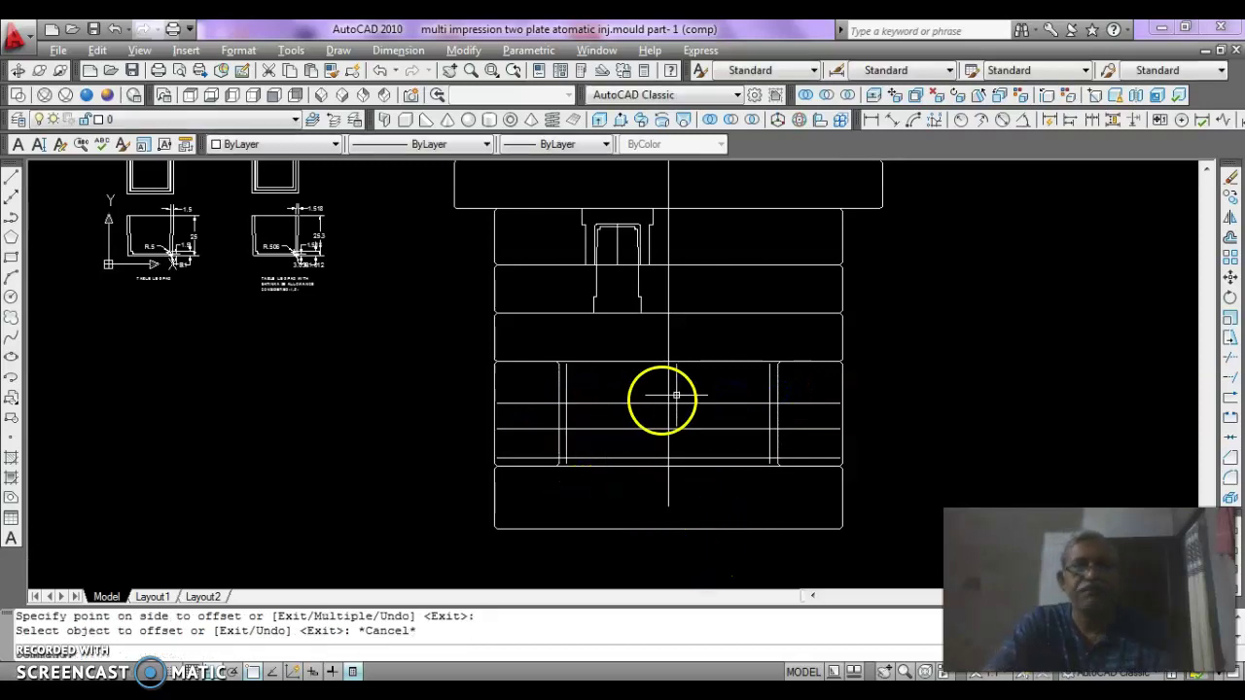
- Break both offset vertical lines at their intersections with the dividing line between the two ejector plates
left_click(1231, 441)
left_click(1231, 395)
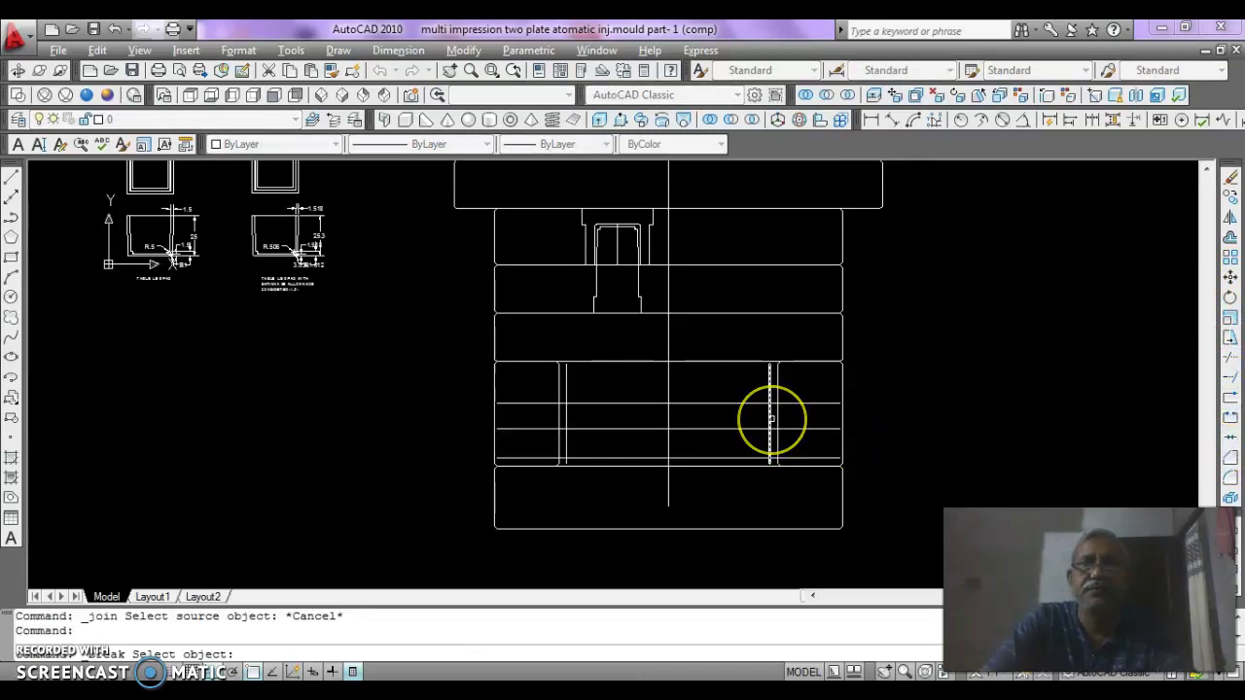
left_click(777, 437)
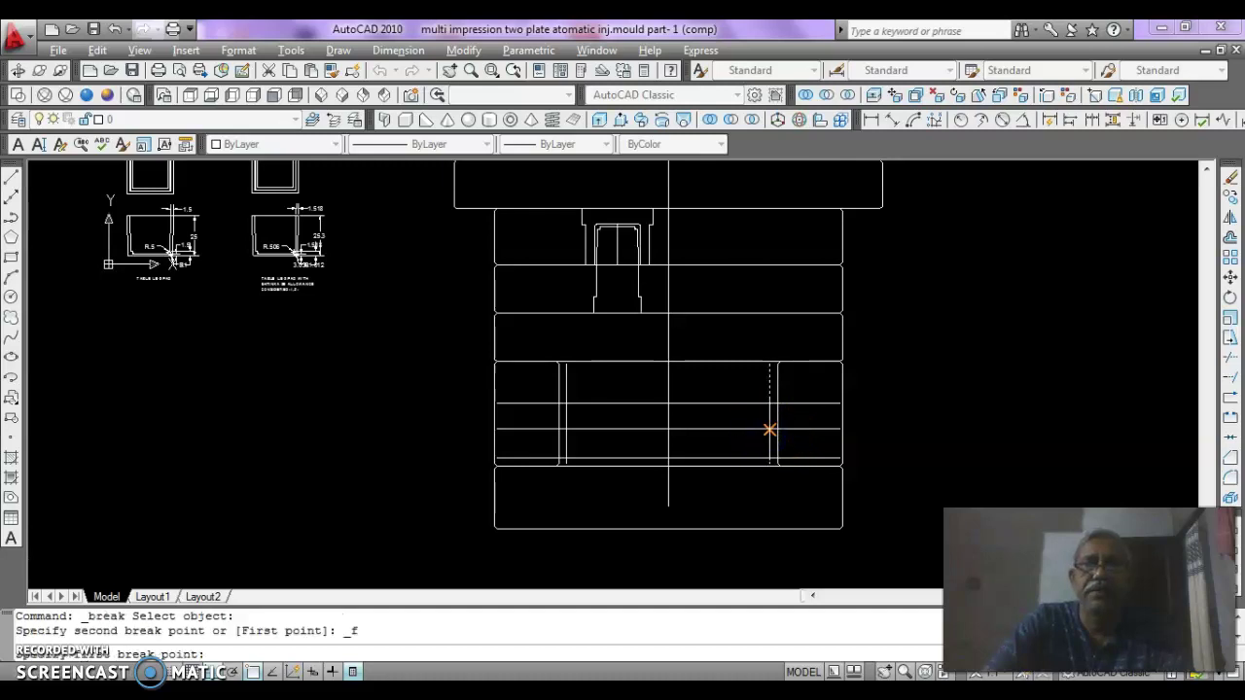
left_click(770, 429)
left_click(1195, 360)
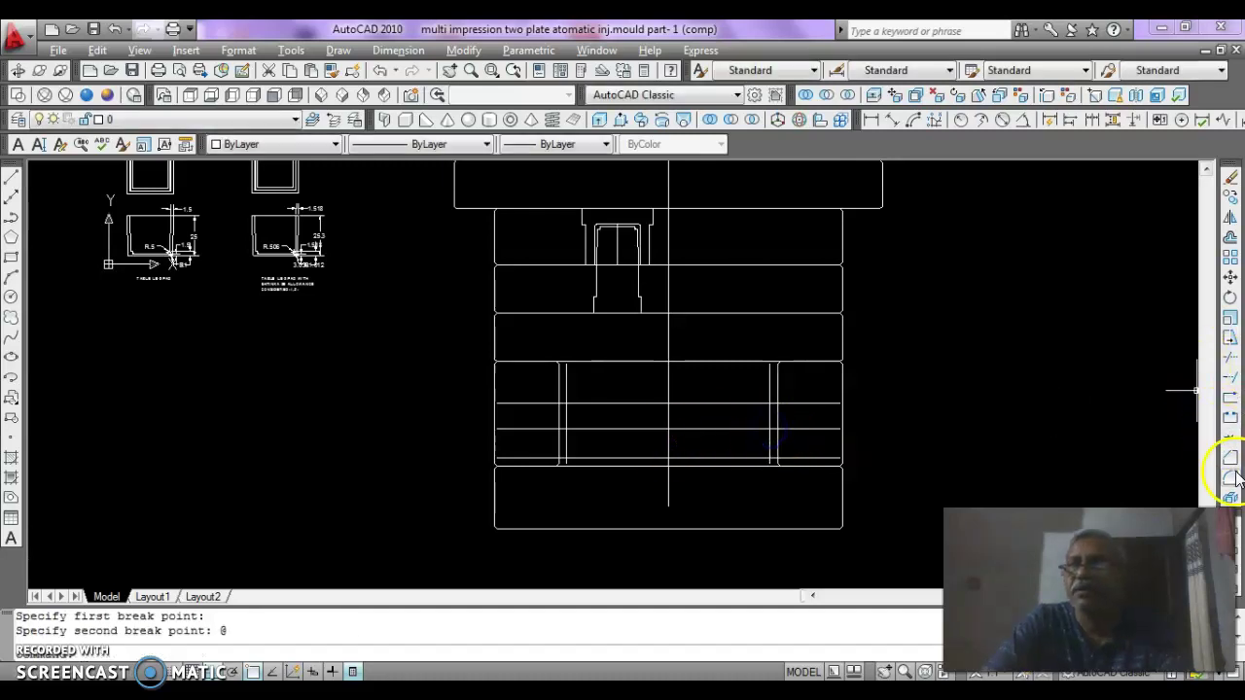
left_click(1228, 411)
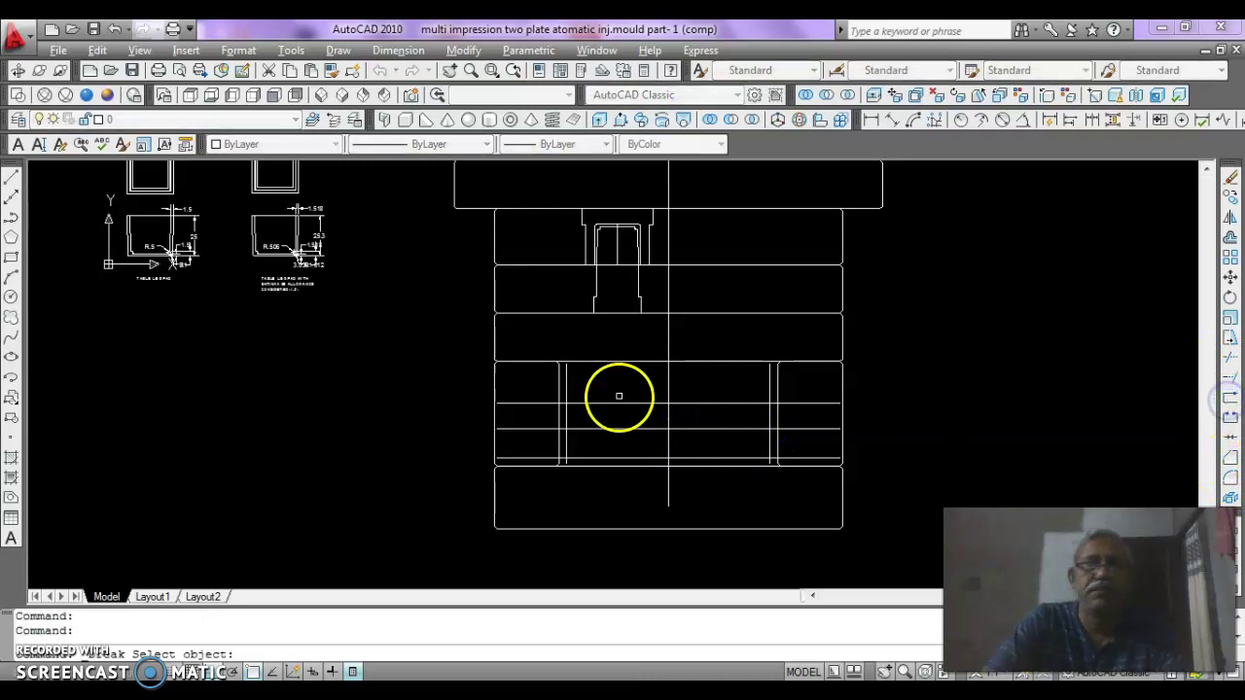
left_click(564, 438)
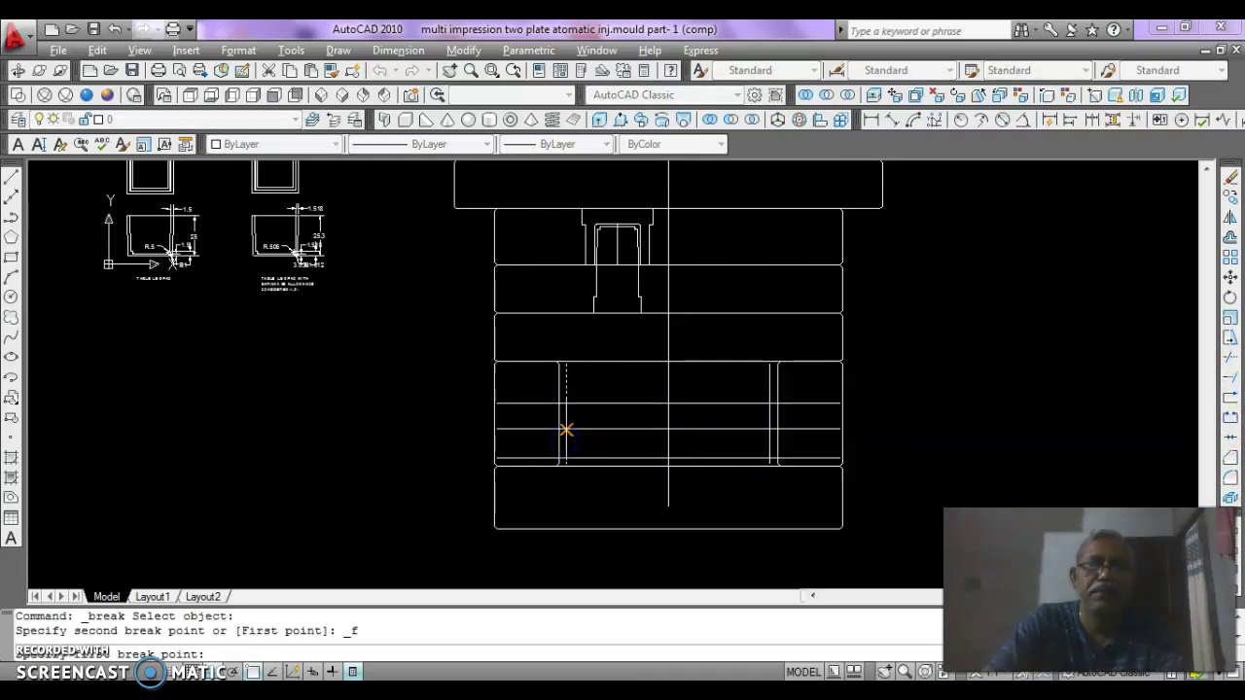
left_click(566, 430)
key("Escape")
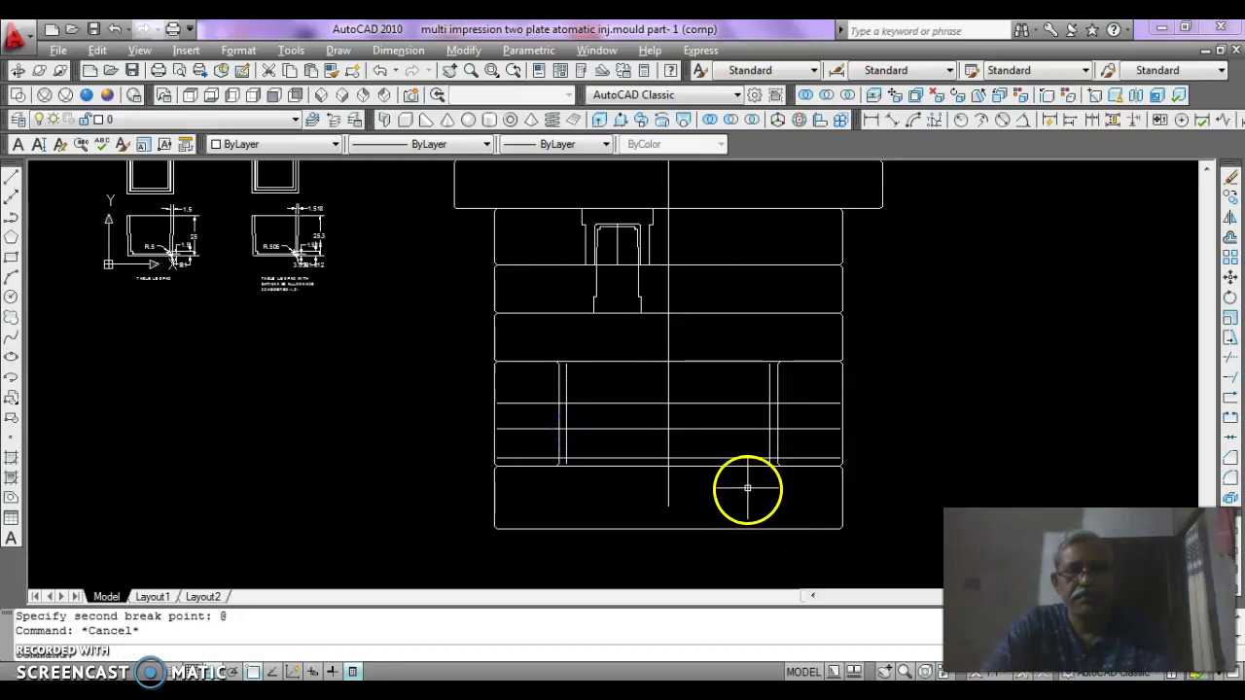
- Chamfer the lower ejector plate's two left corners with 1.5 by 1.5 distances
type("cha")
key("Return")
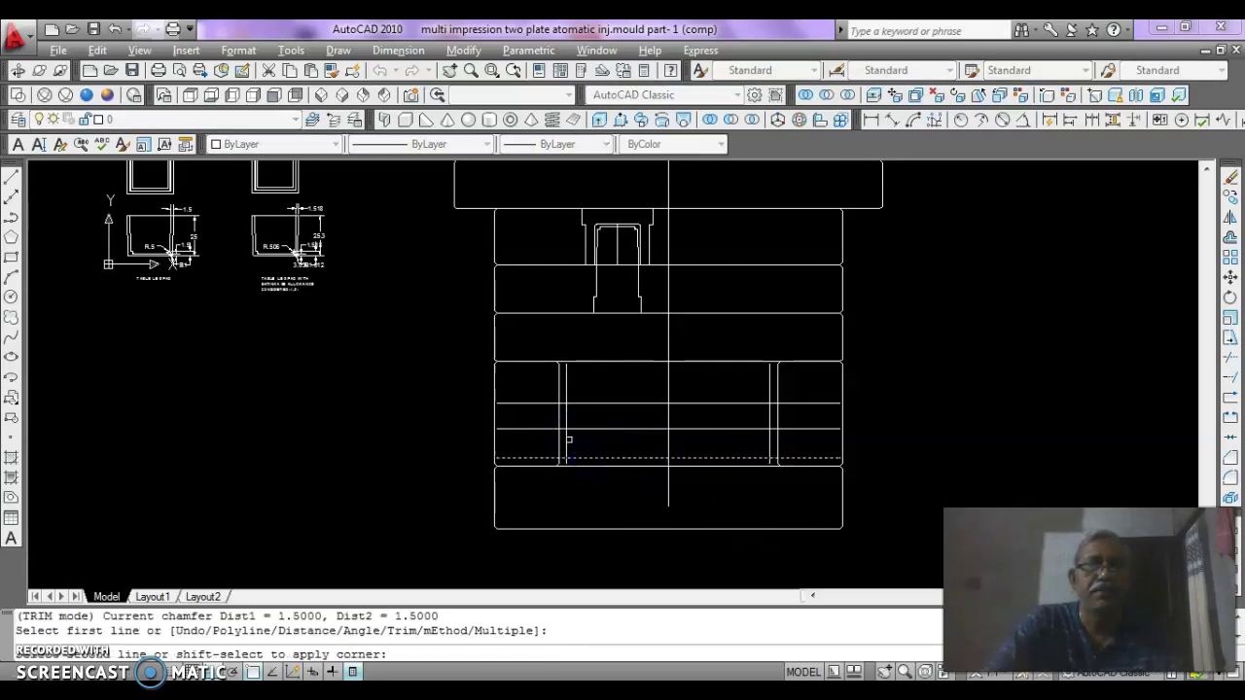
left_click(565, 440)
key("Return")
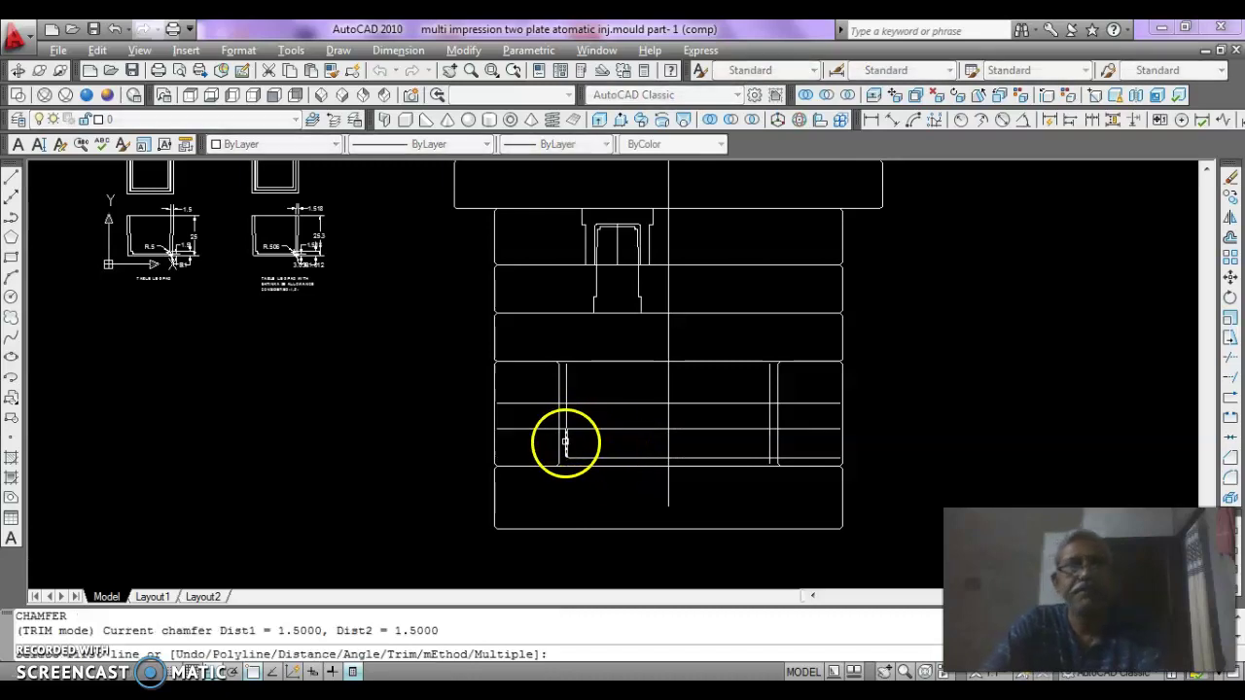
left_click(566, 443)
left_click(579, 429)
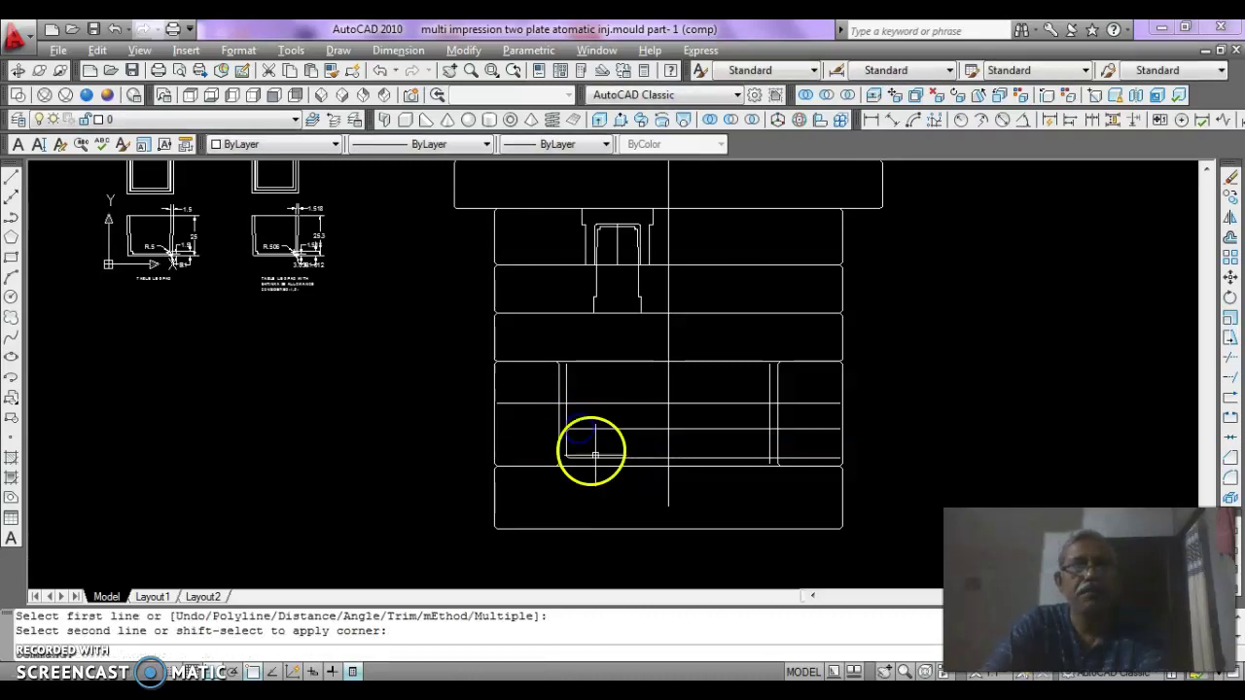
- Chamfer the upper ejector plate's two left corners with 1.5 by 1.5 distances
key("Return")
left_click(583, 430)
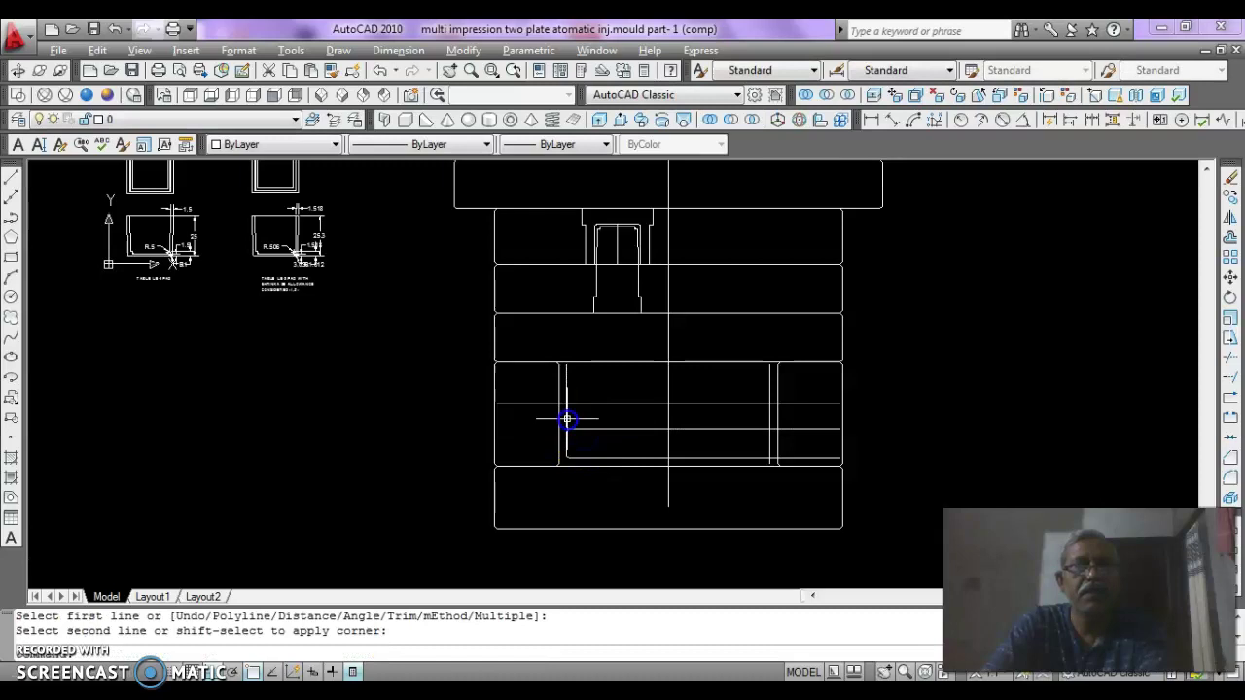
left_click(567, 416)
key("Return")
left_click(566, 413)
left_click(589, 404)
- Chamfer the lower ejector plate's two right corners with 1.5 by 1.5 distances
key("Return")
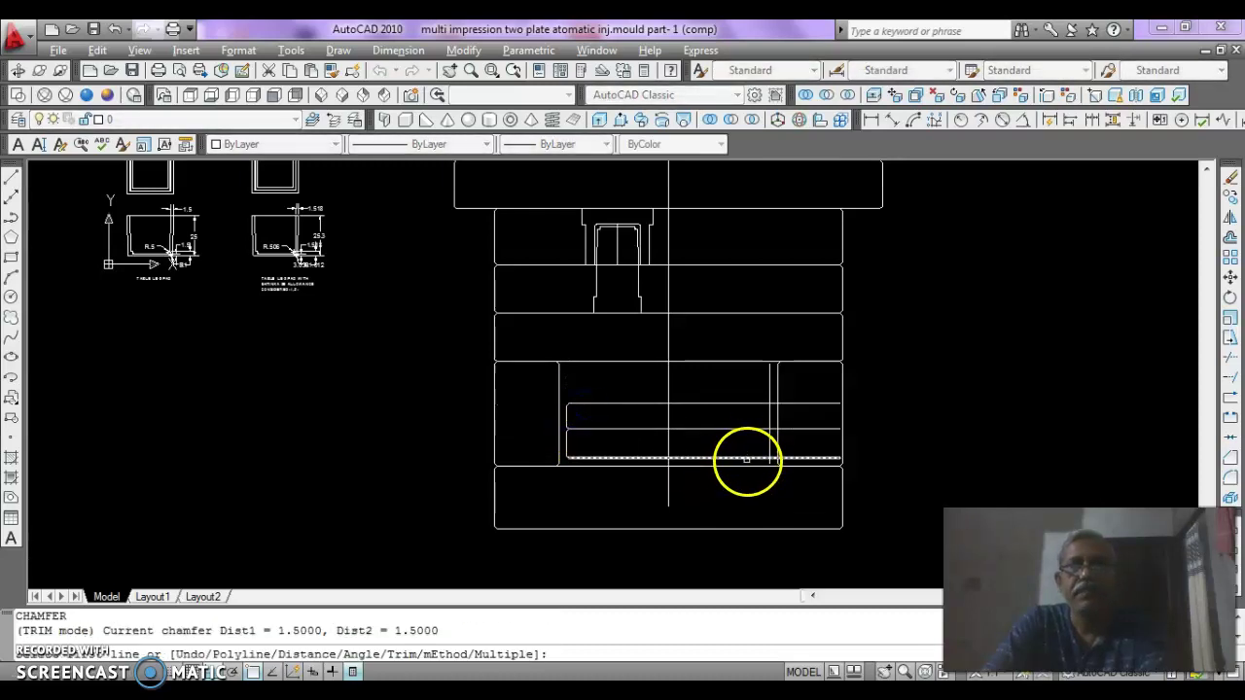
left_click(747, 459)
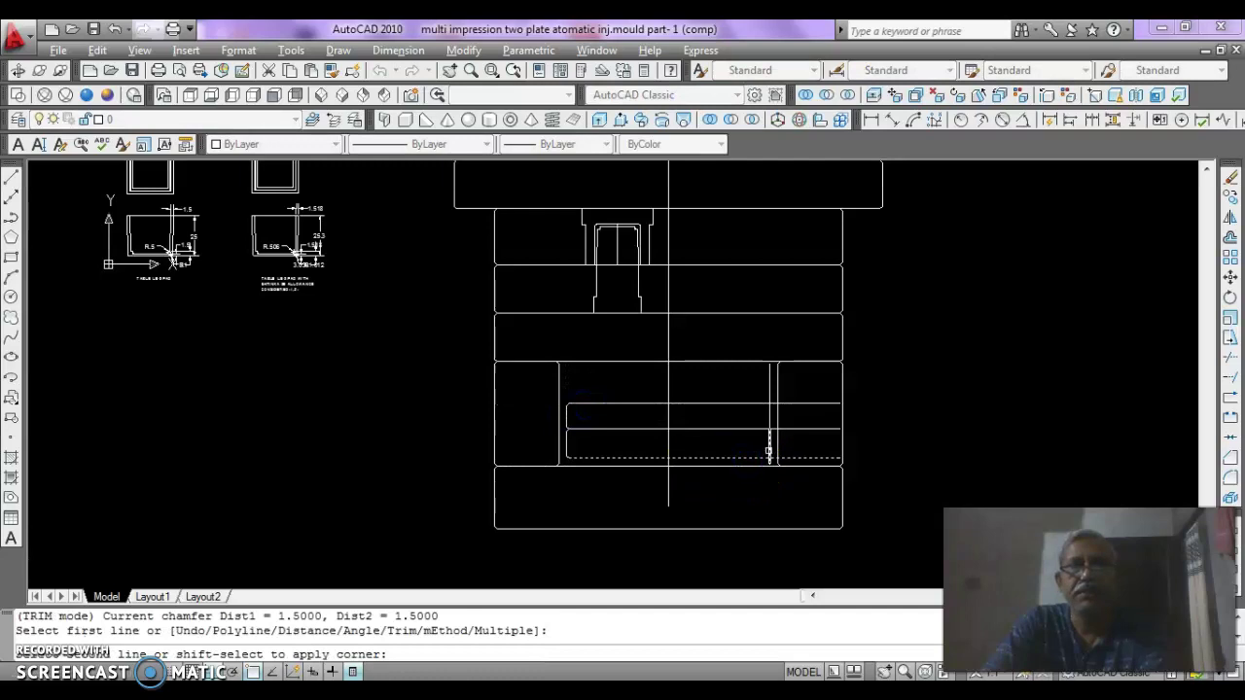
left_click(768, 451)
key("Return")
left_click(769, 444)
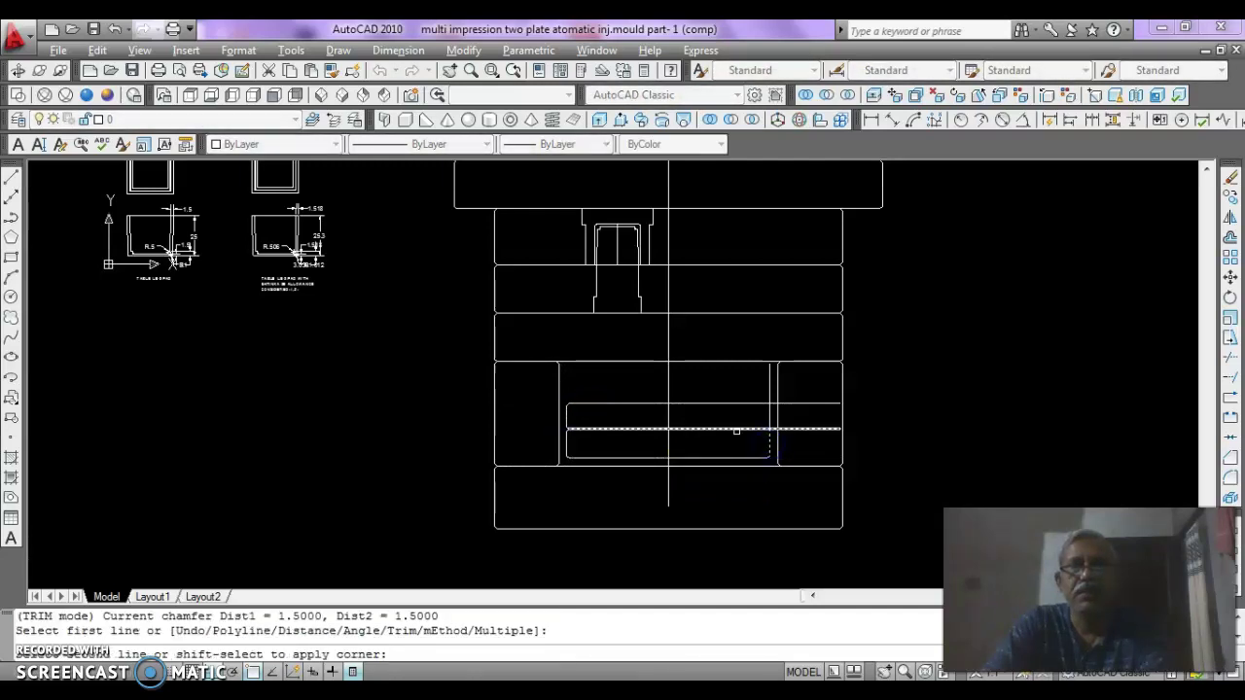
left_click(736, 431)
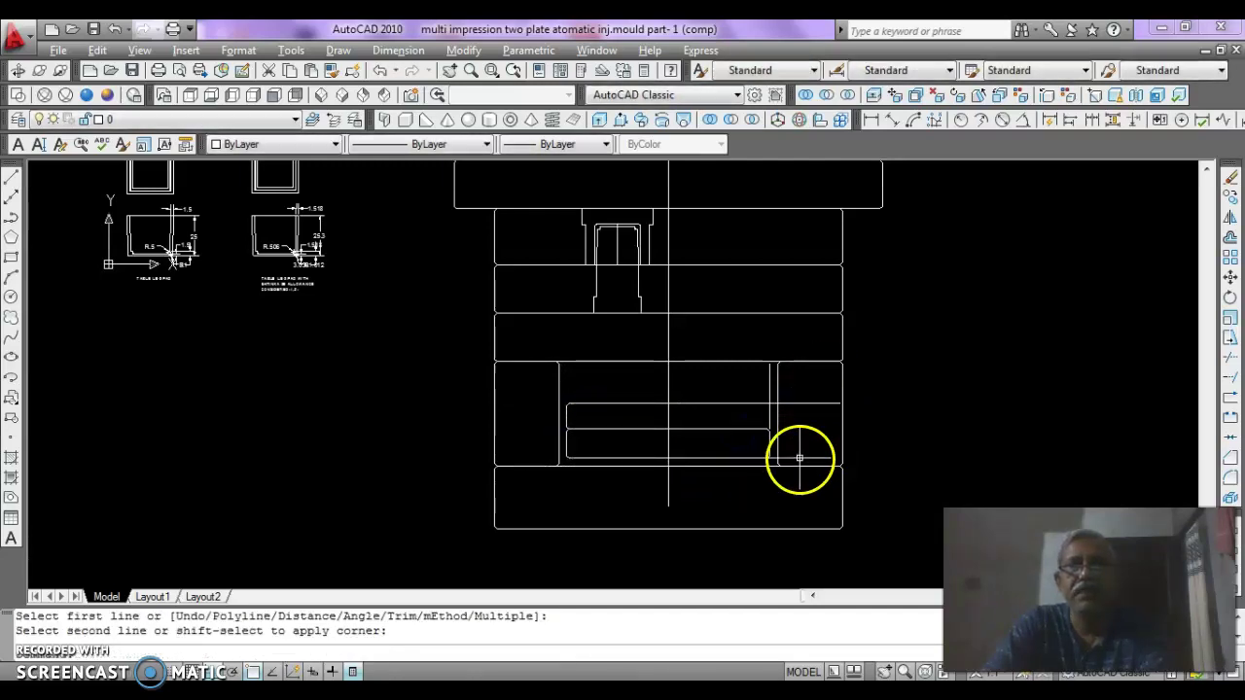
- Chamfer the upper ejector plate's two right corners with 1.5 by 1.5 distances
left_click(765, 410)
key("Return")
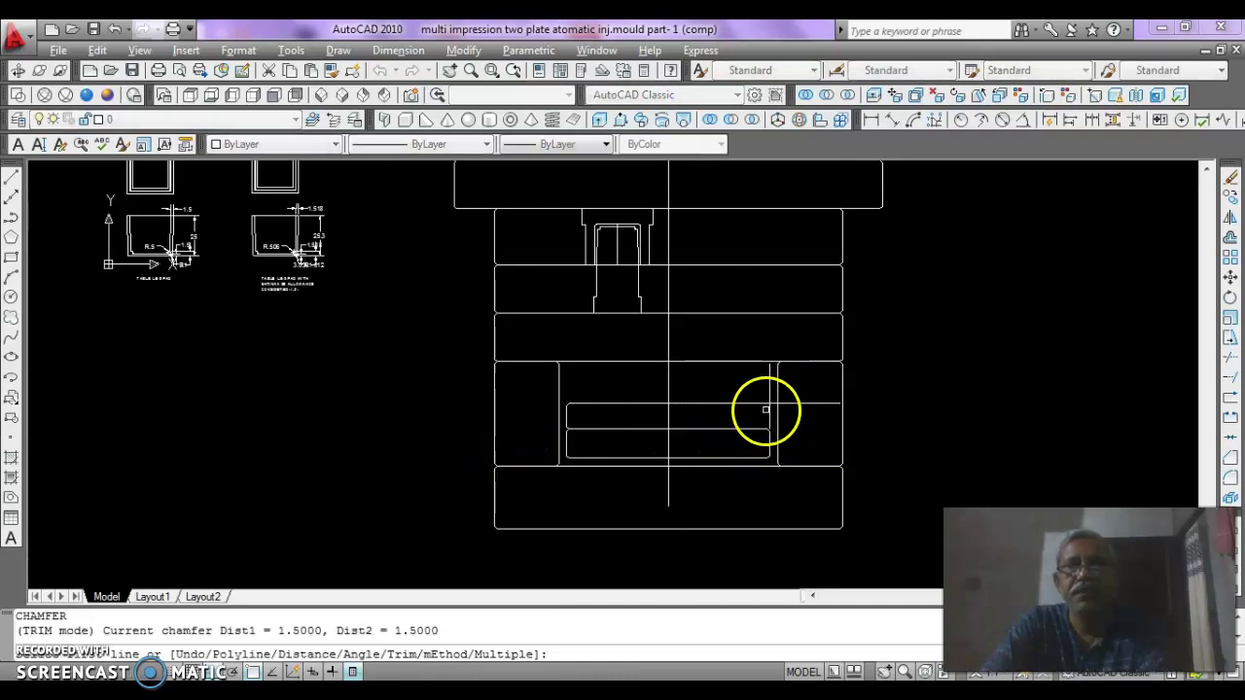
left_click(759, 403)
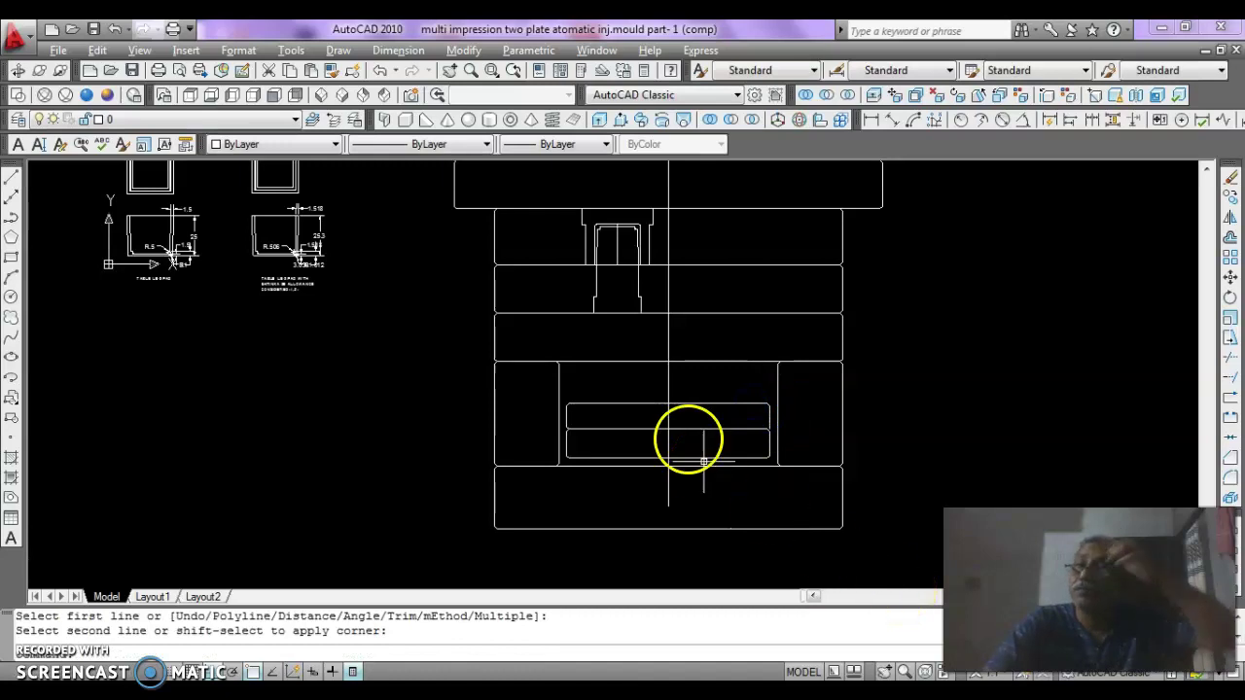
- Add a vertical linear dimension between the upper ejector plate's top and the underside of the plate above the spacer blocks
left_click(871, 118)
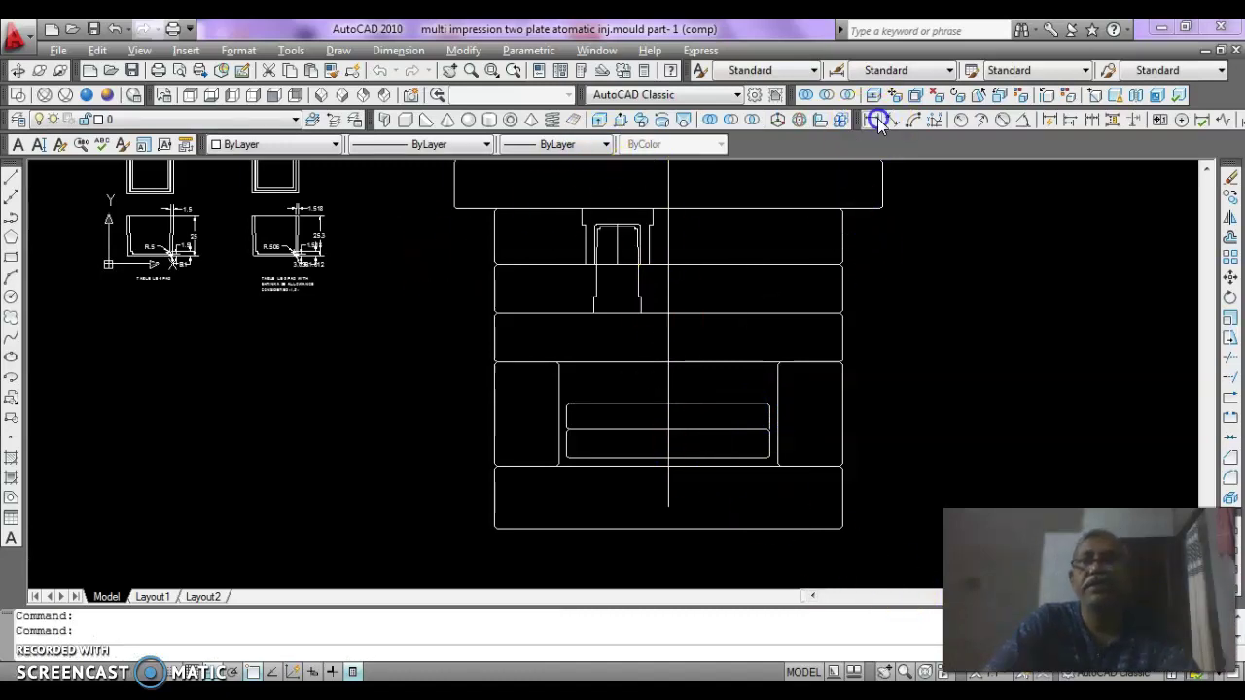
left_click(749, 406)
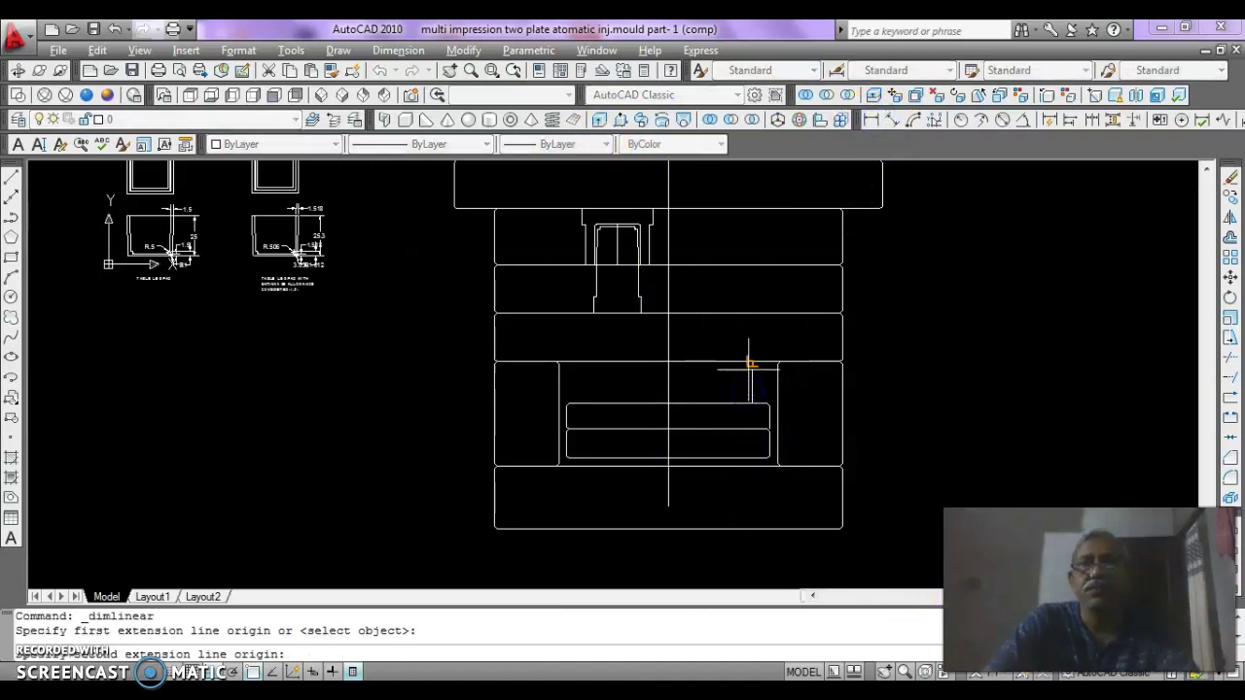
left_click(748, 367)
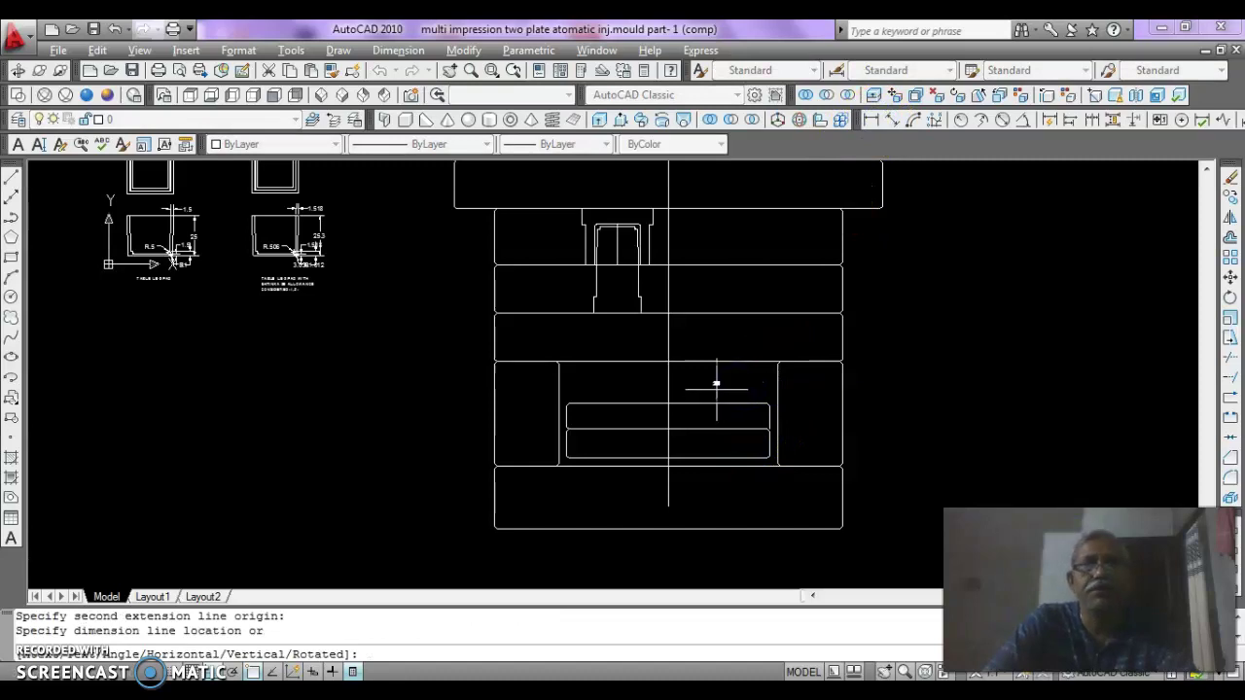
left_click(716, 389)
scroll(715, 395, "up", 5)
scroll(716, 395, "down", 2)
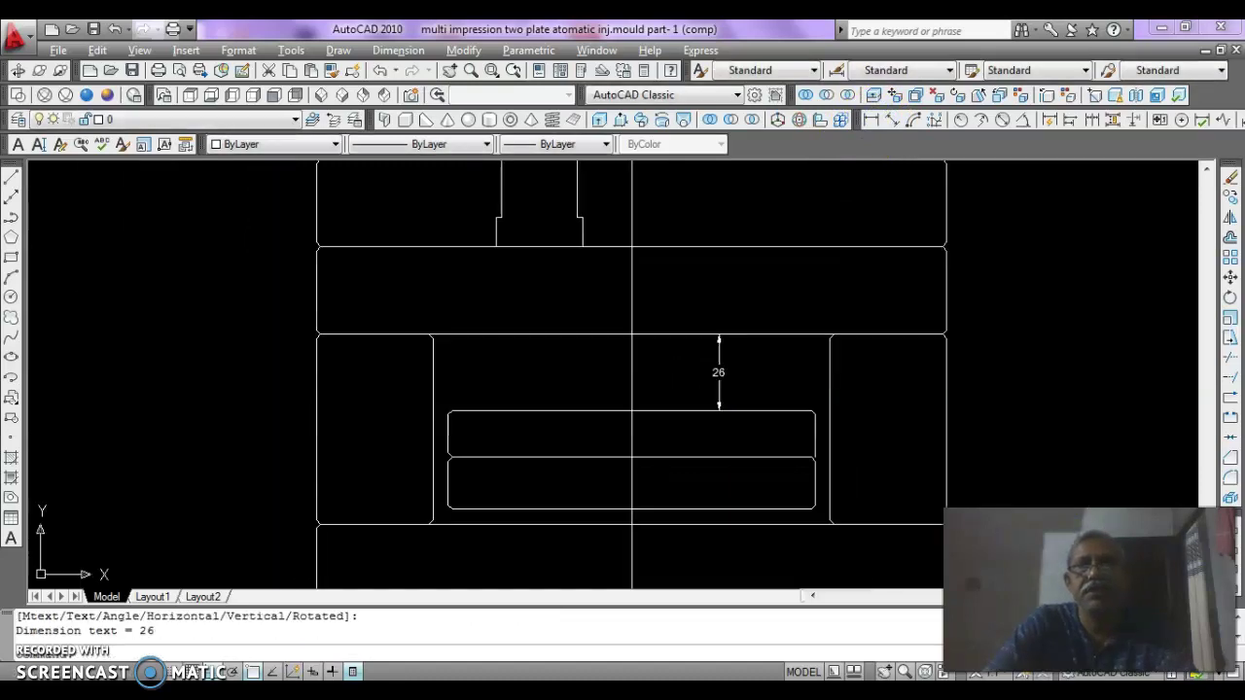
scroll(699, 415, "down", 3)
key("Escape")
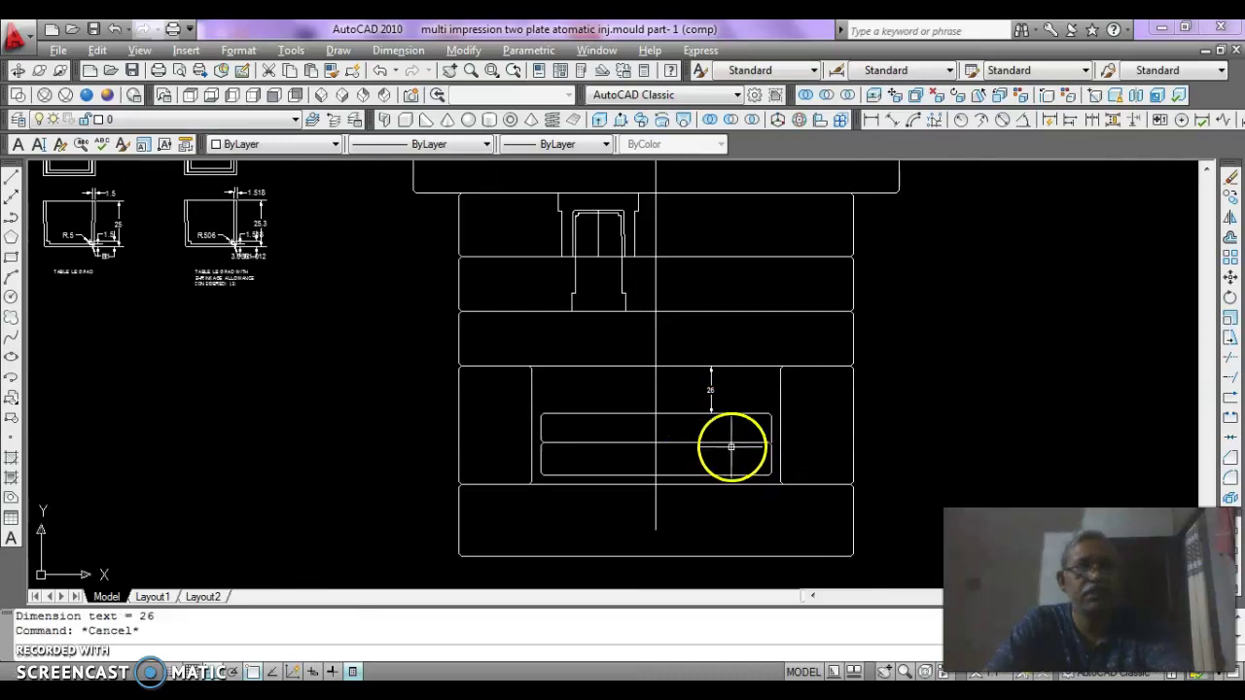
- Erase the vertical dimension above the upper ejector plate
type("e")
key("Return")
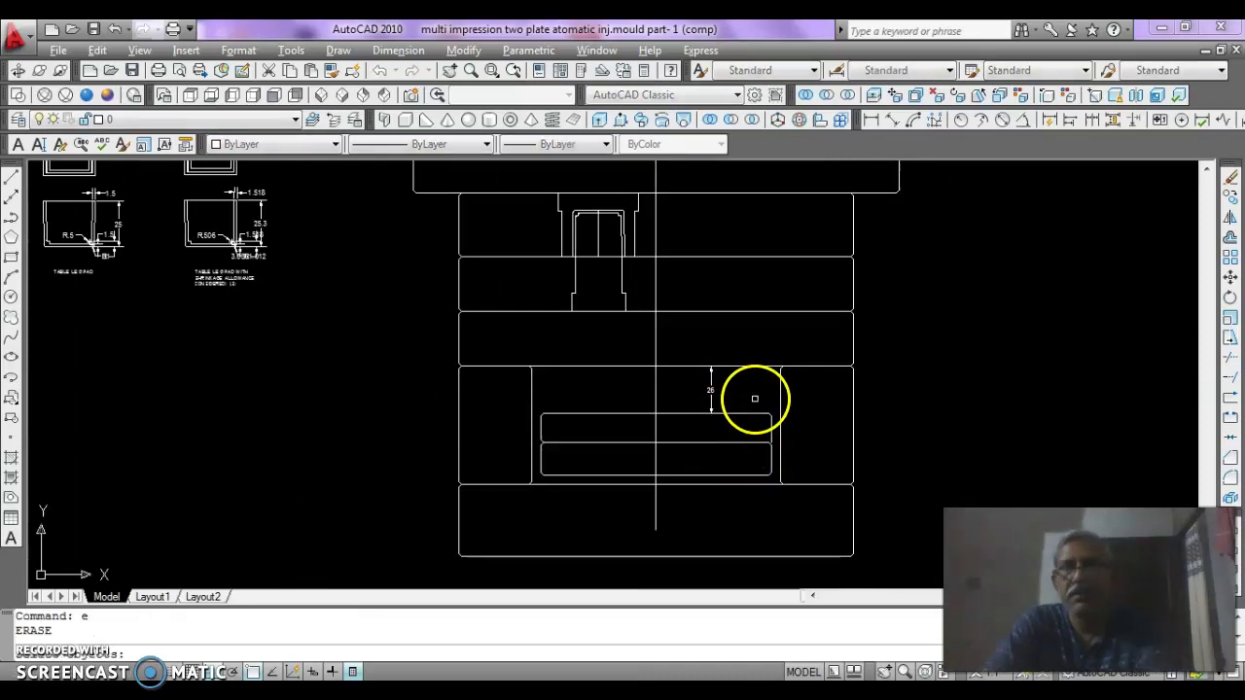
left_click(744, 385)
left_click(695, 391)
key("Return")
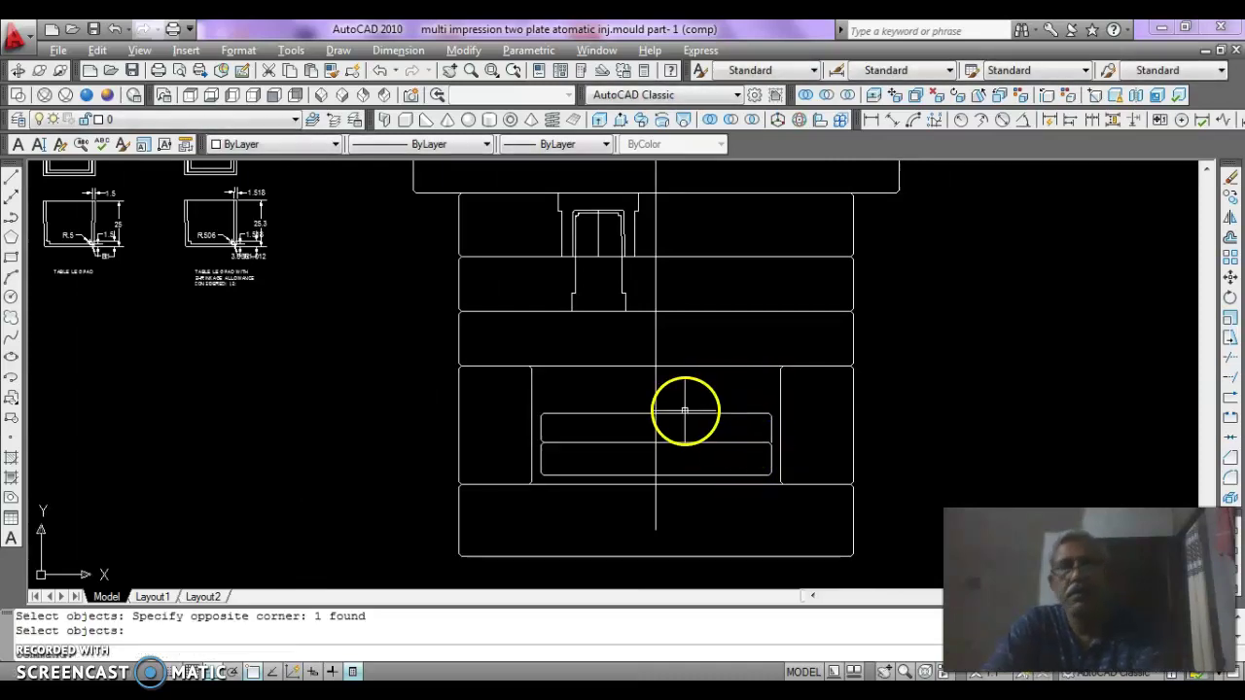
key("Escape")
middle_click_drag(675, 338, 670, 376)
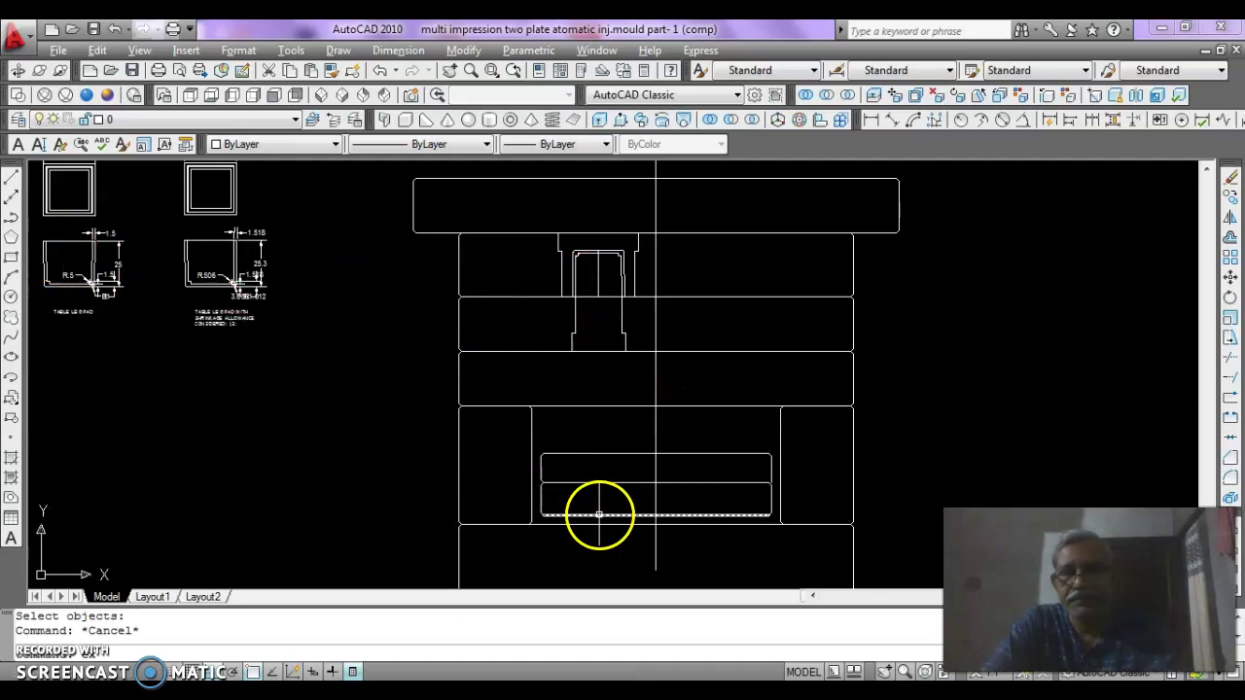
type("ex")
key("Escape")
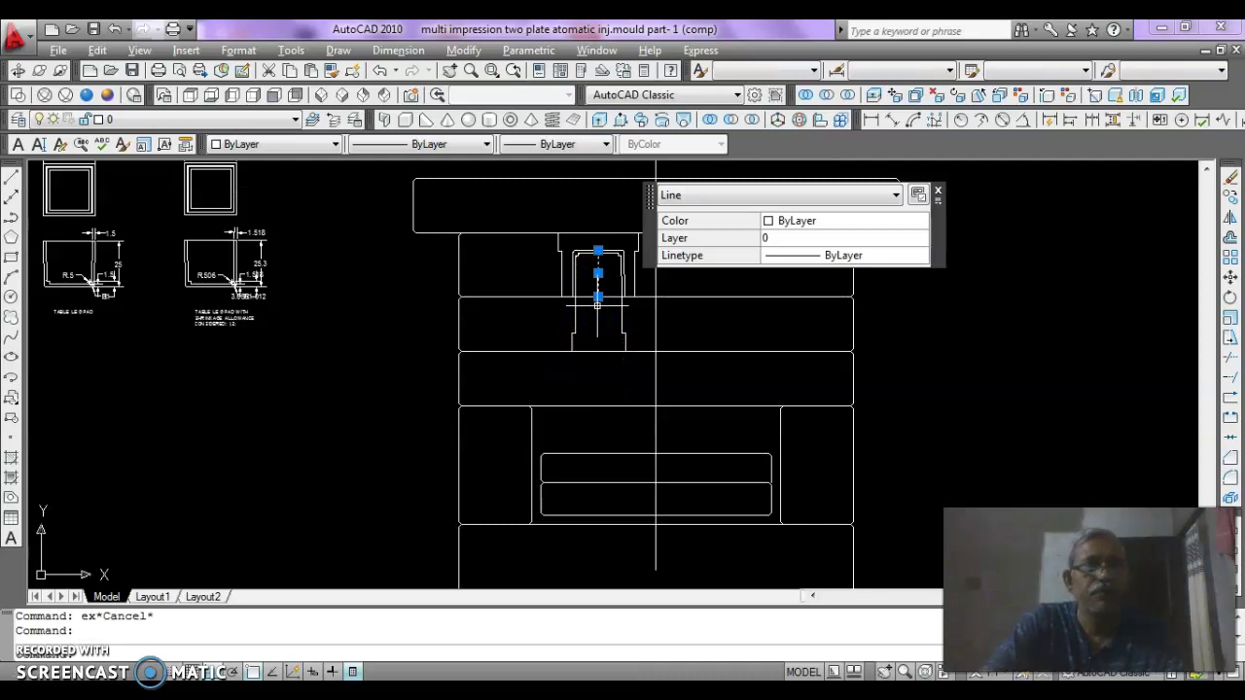
- Stretch the core insert's vertical centre line down to the underside of the upper ejector plate
left_click(597, 298)
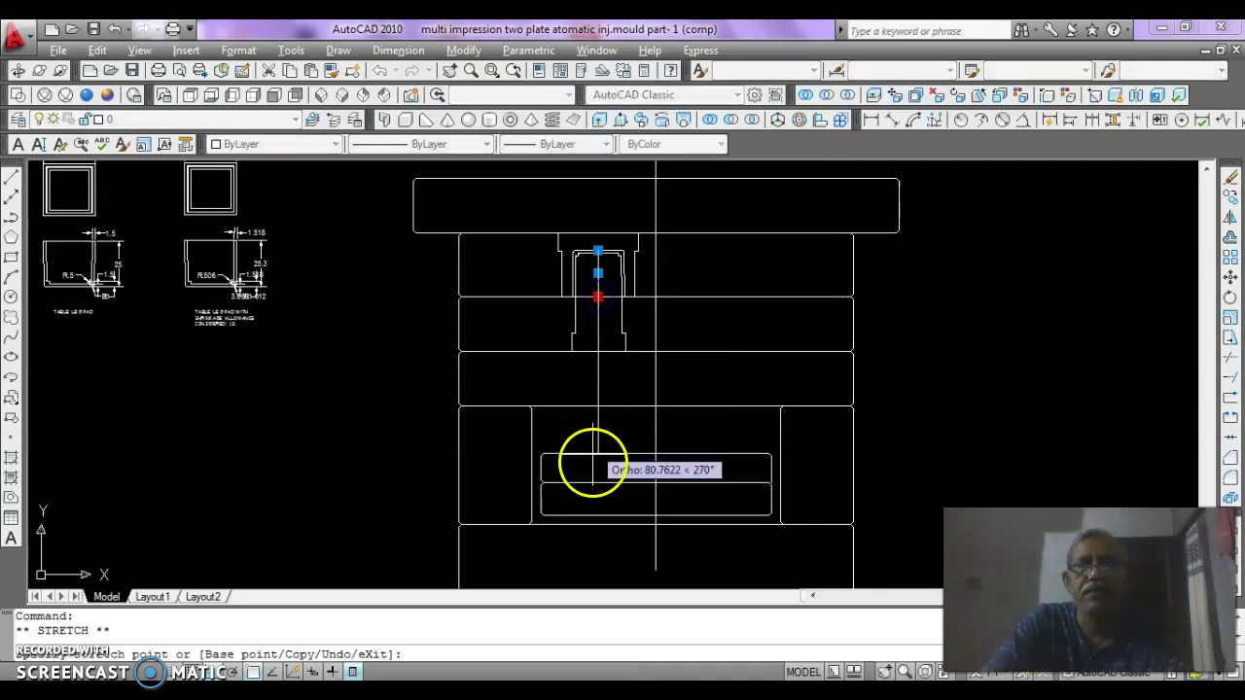
left_click(593, 483)
key("Escape")
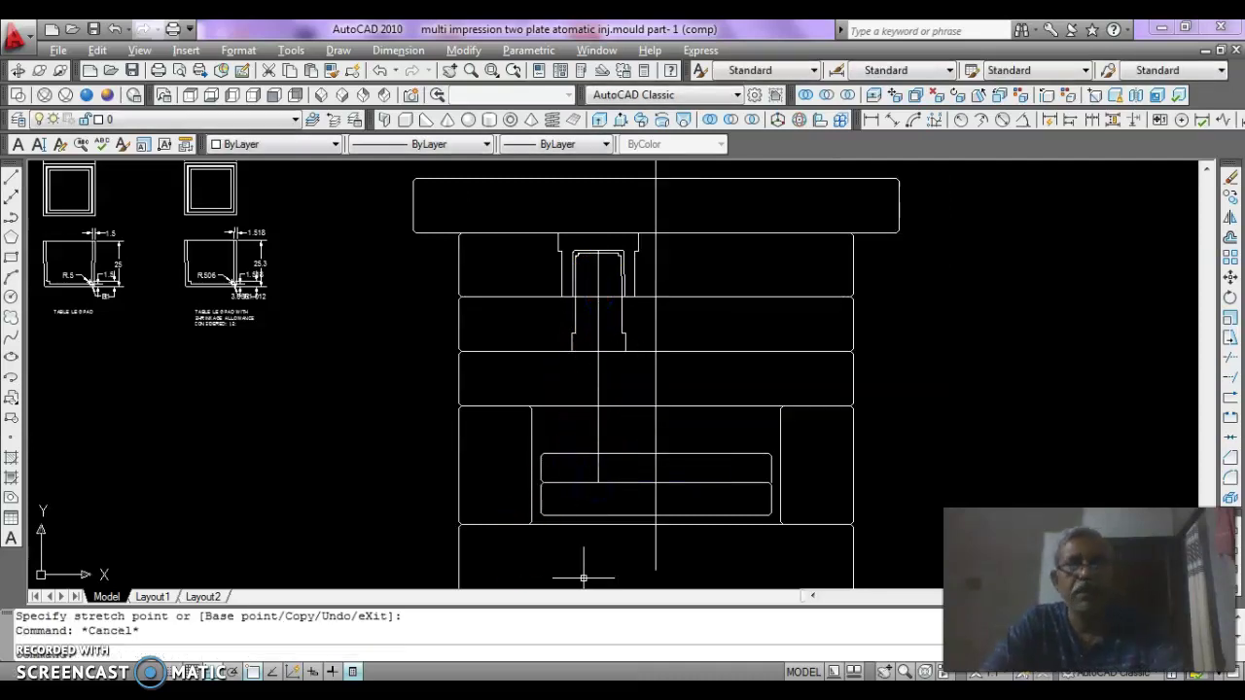
- Offset the insert's vertical centre line by 6 to both sides for the ejector pin body
type("o")
key("Return")
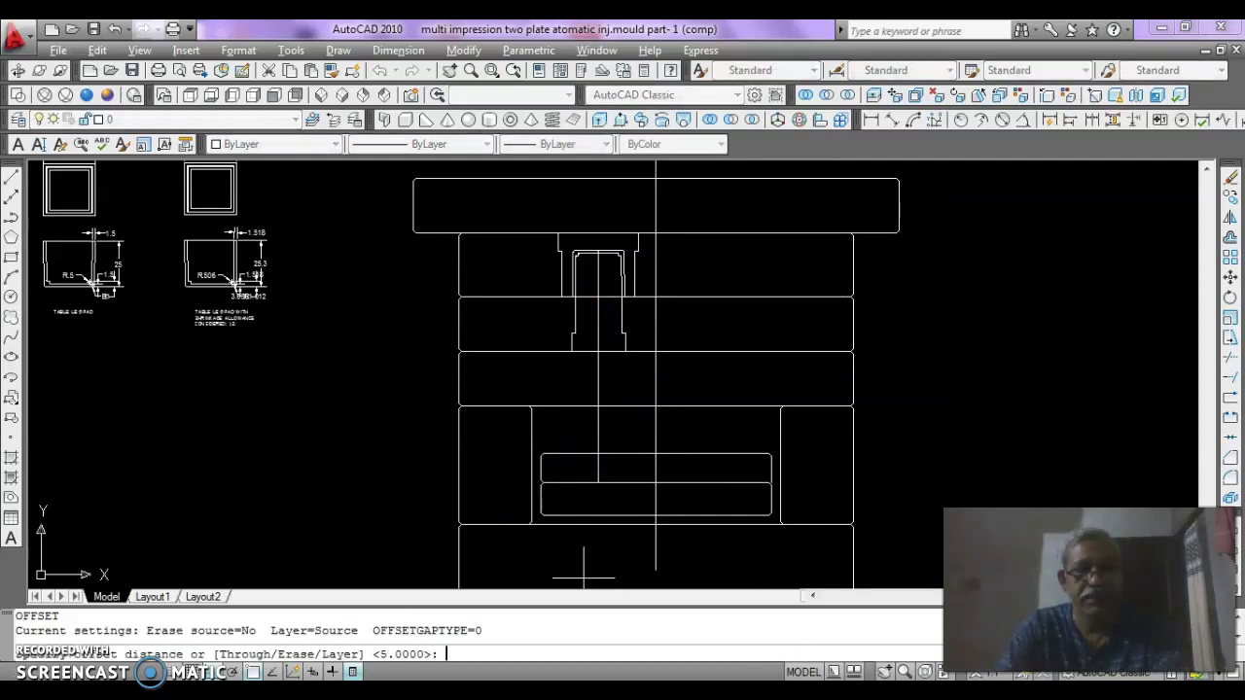
type("6")
key("Return")
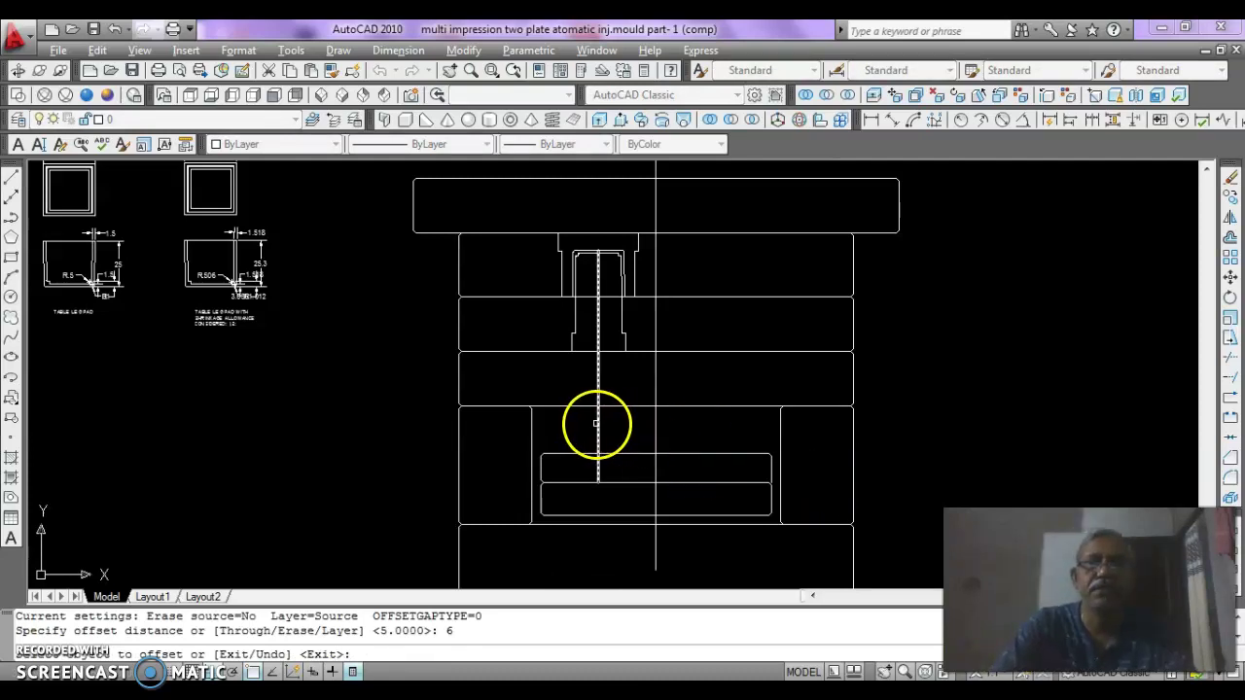
left_click(598, 423)
left_click(576, 425)
key("Escape")
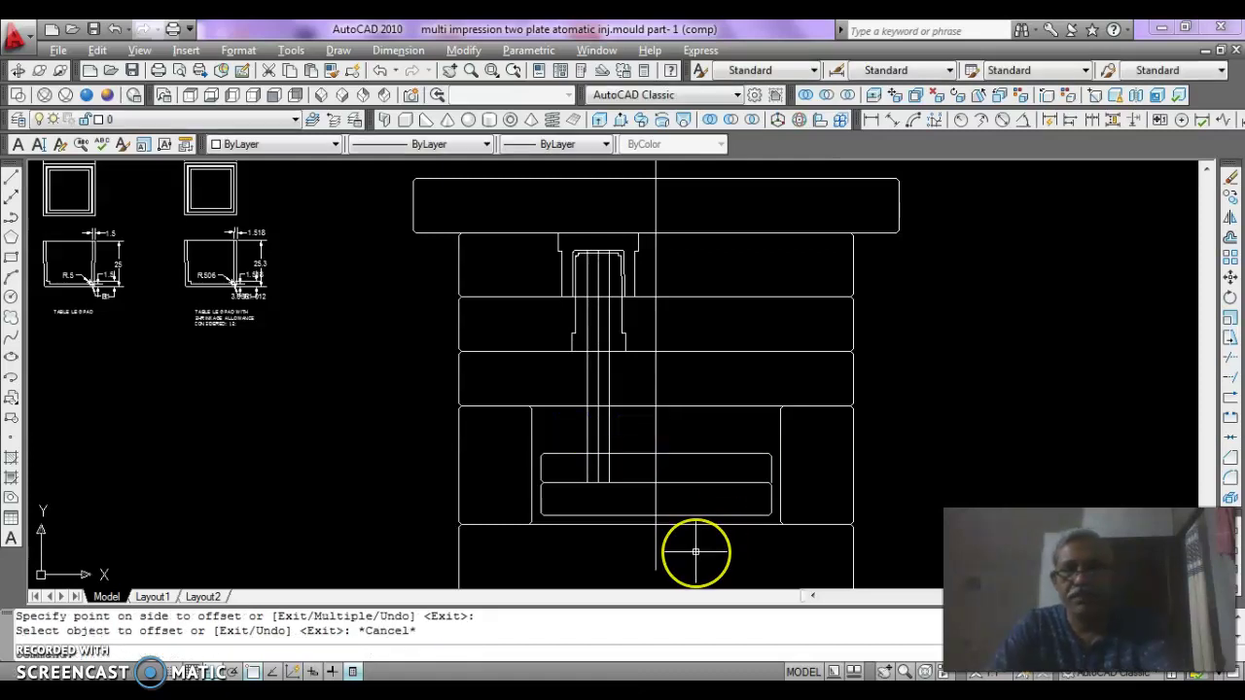
- Offset both ejector pin side lines outward by 2 for the pin head width
key("Return")
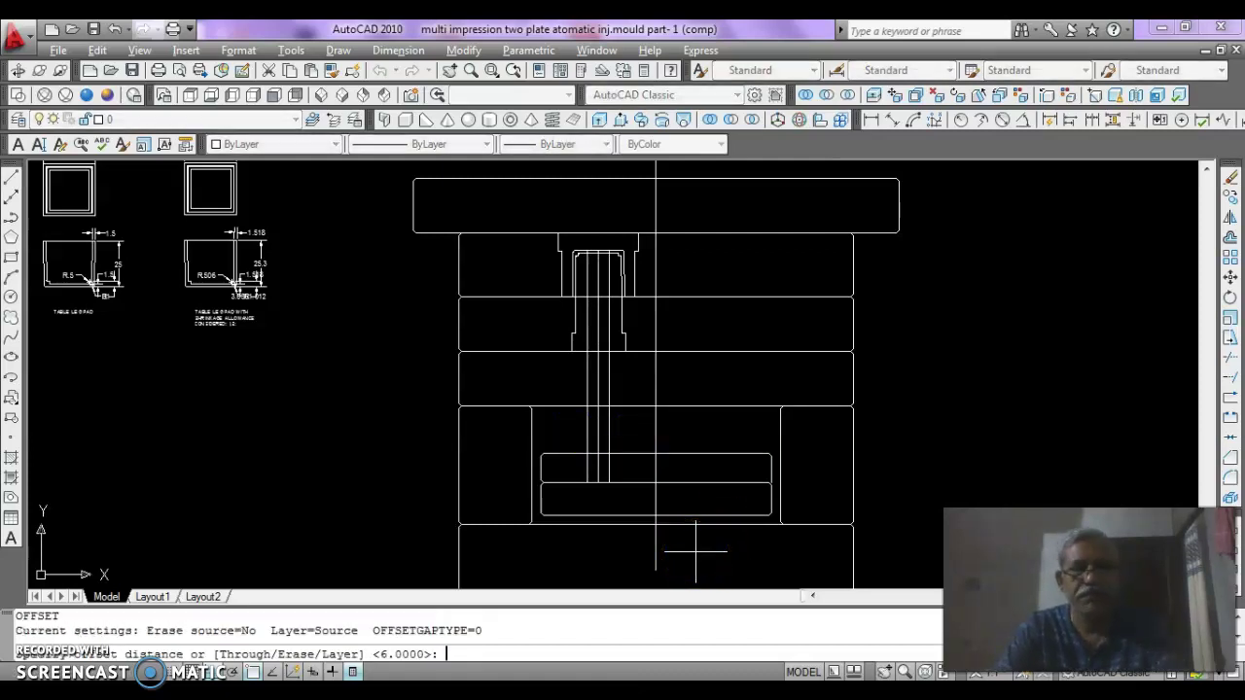
key("Return")
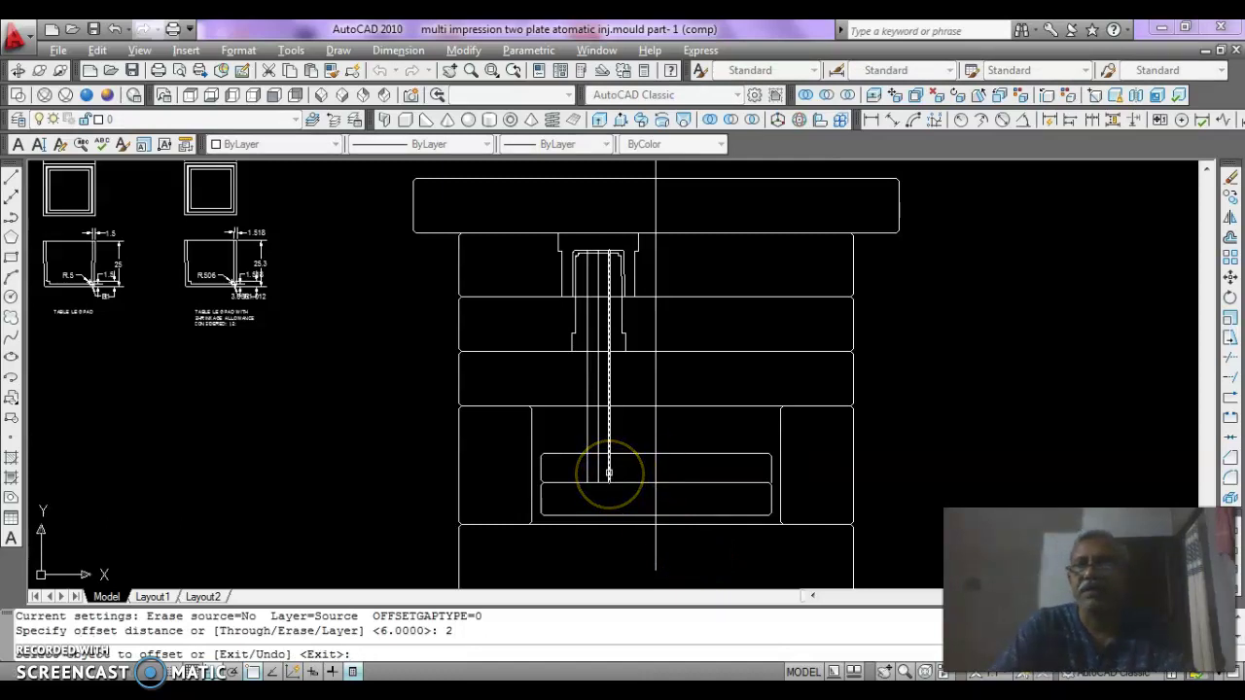
left_click(608, 472)
left_click(592, 475)
left_click(587, 475)
left_click(572, 474)
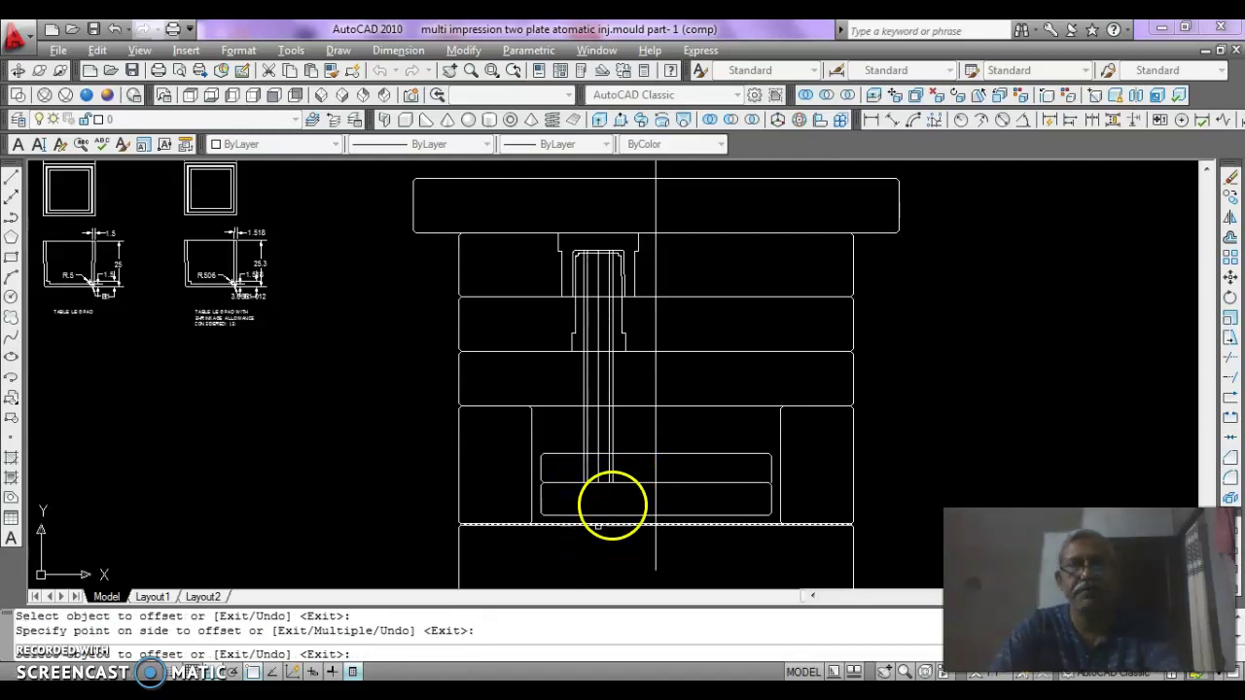
key("Escape")
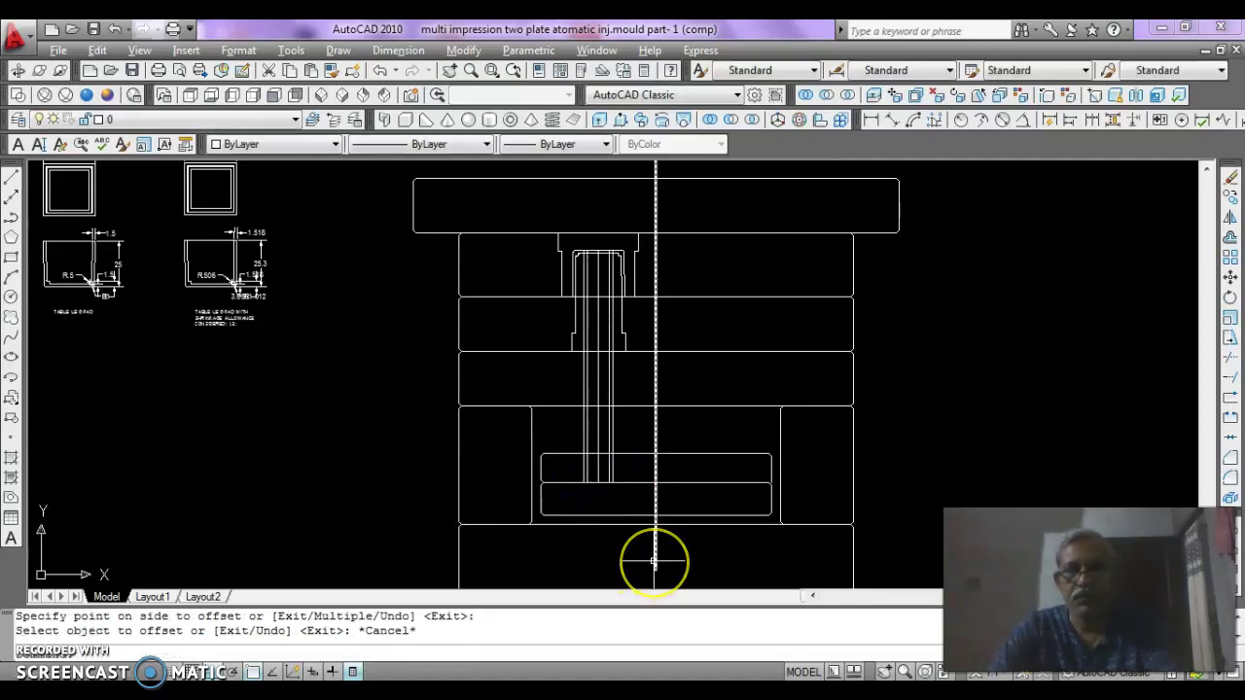
- Offset the joint line between the two ejector plates upward by 8 for the pin head height
key("Return")
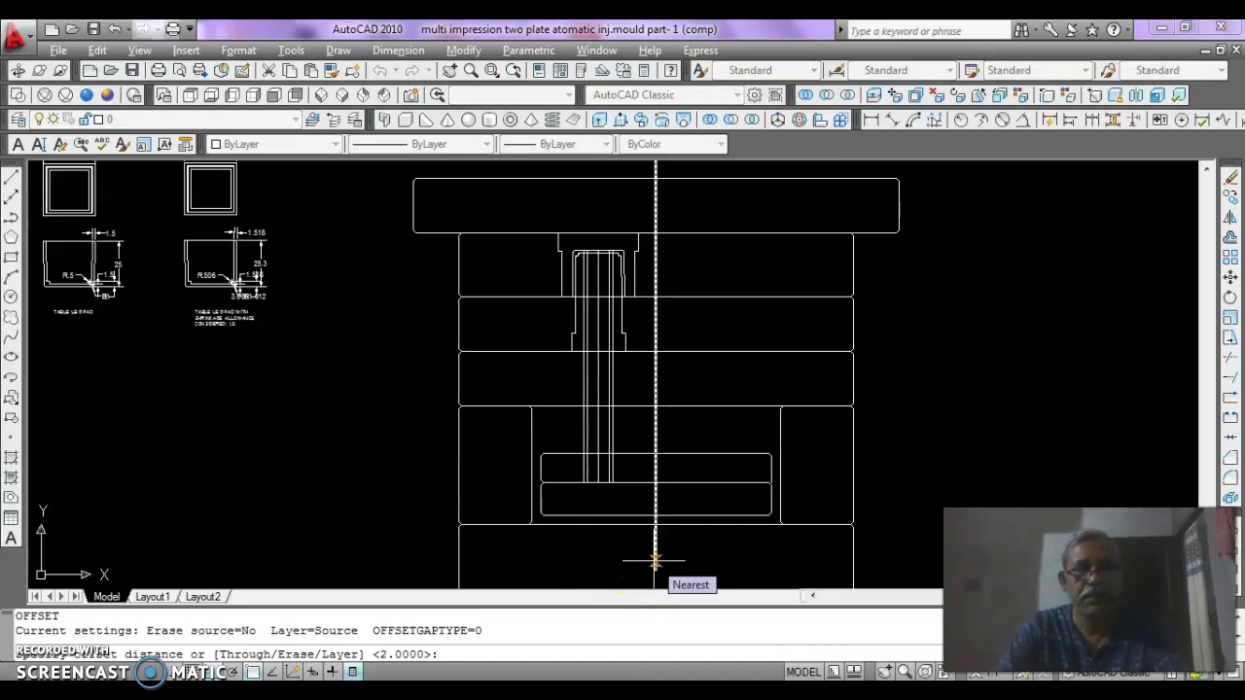
key("Return")
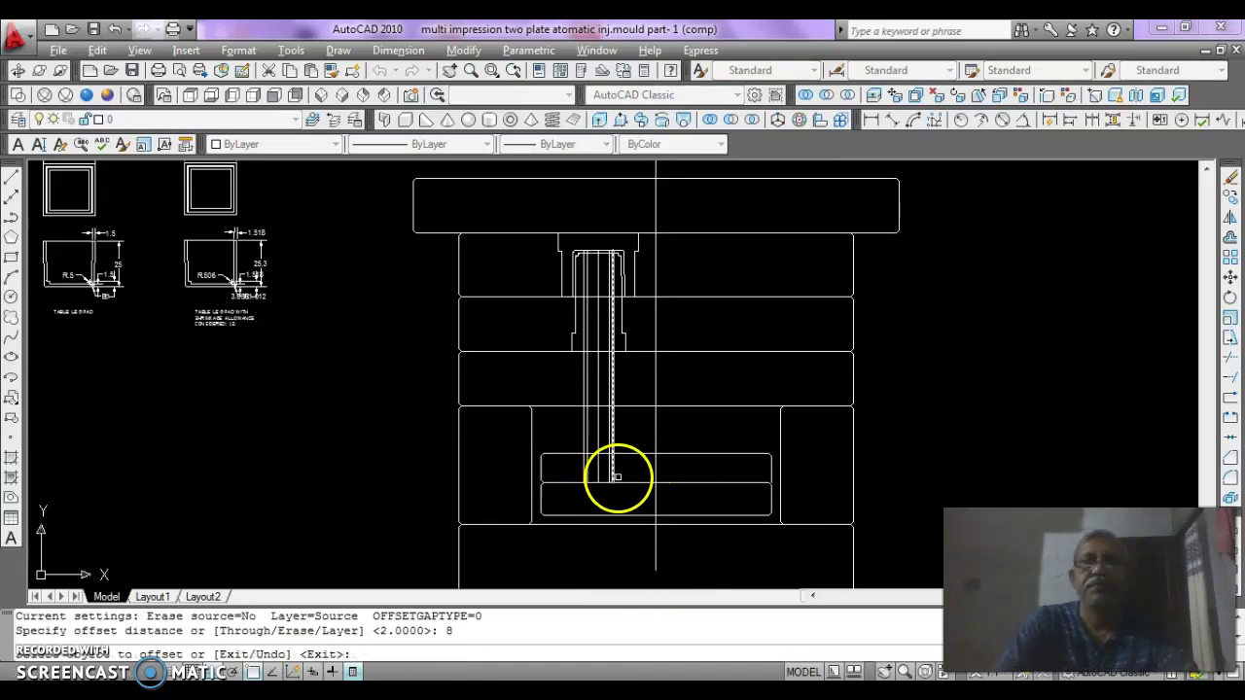
left_click(625, 484)
left_click(613, 472)
scroll(610, 471, "up", 2)
key("Escape")
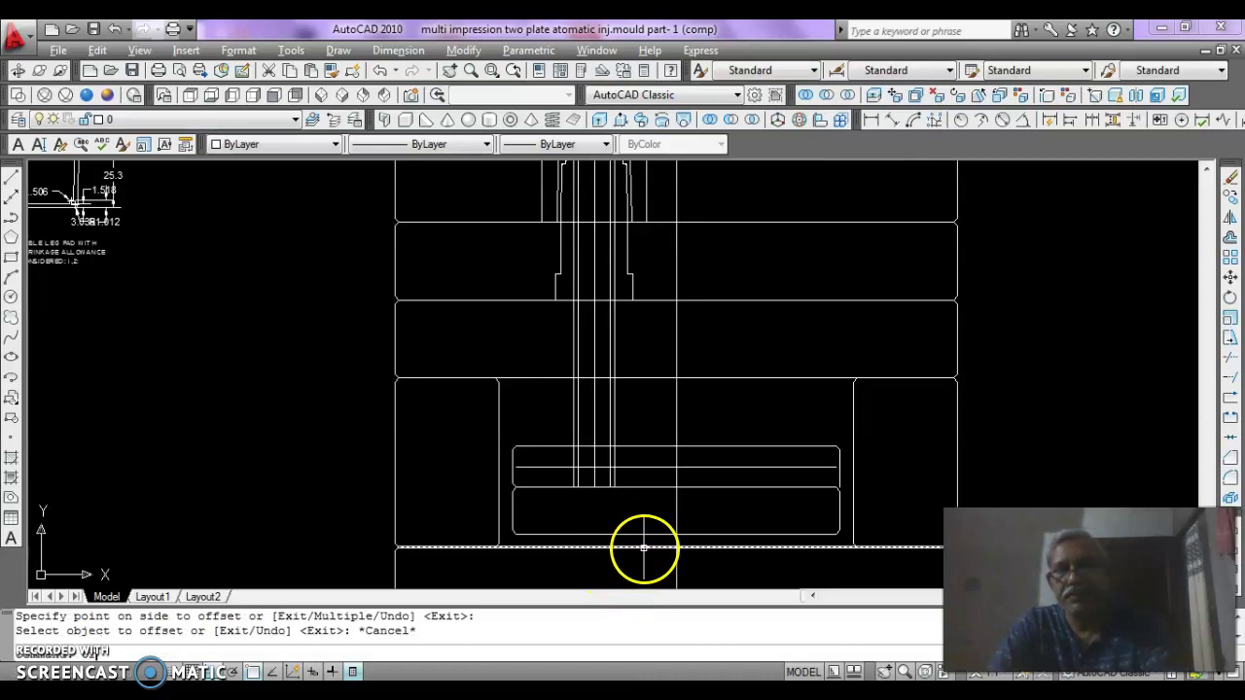
- Trim the offset lines to form the ejector pin's wider rectangular head with the narrower shank above it in the upper ejector plate
type("tr")
key("Return")
scroll(606, 481, "up", 4)
left_click(645, 439)
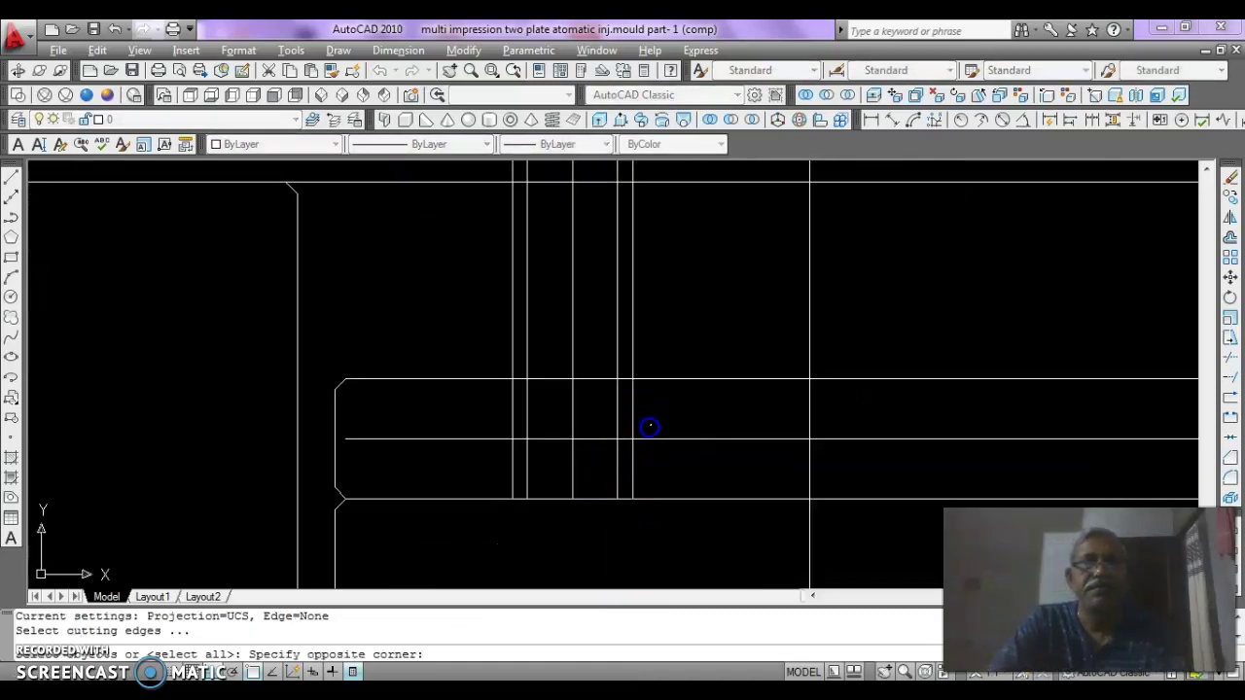
left_click(628, 457)
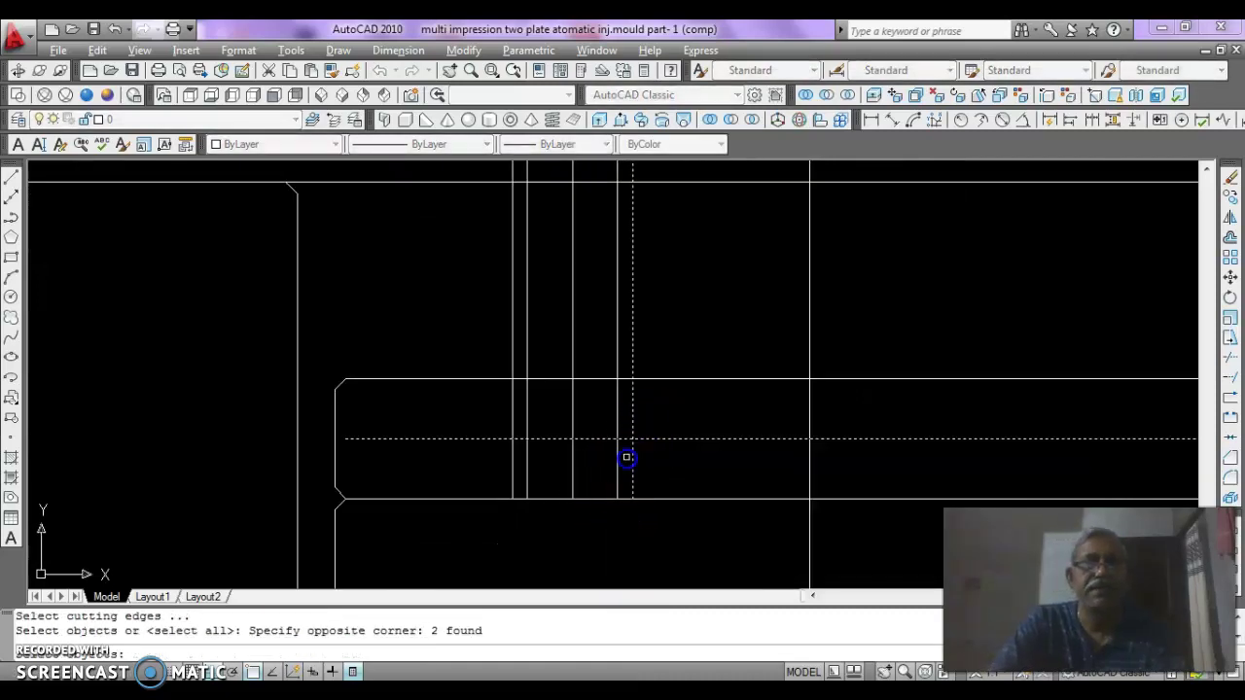
left_click(516, 434)
left_click(501, 449)
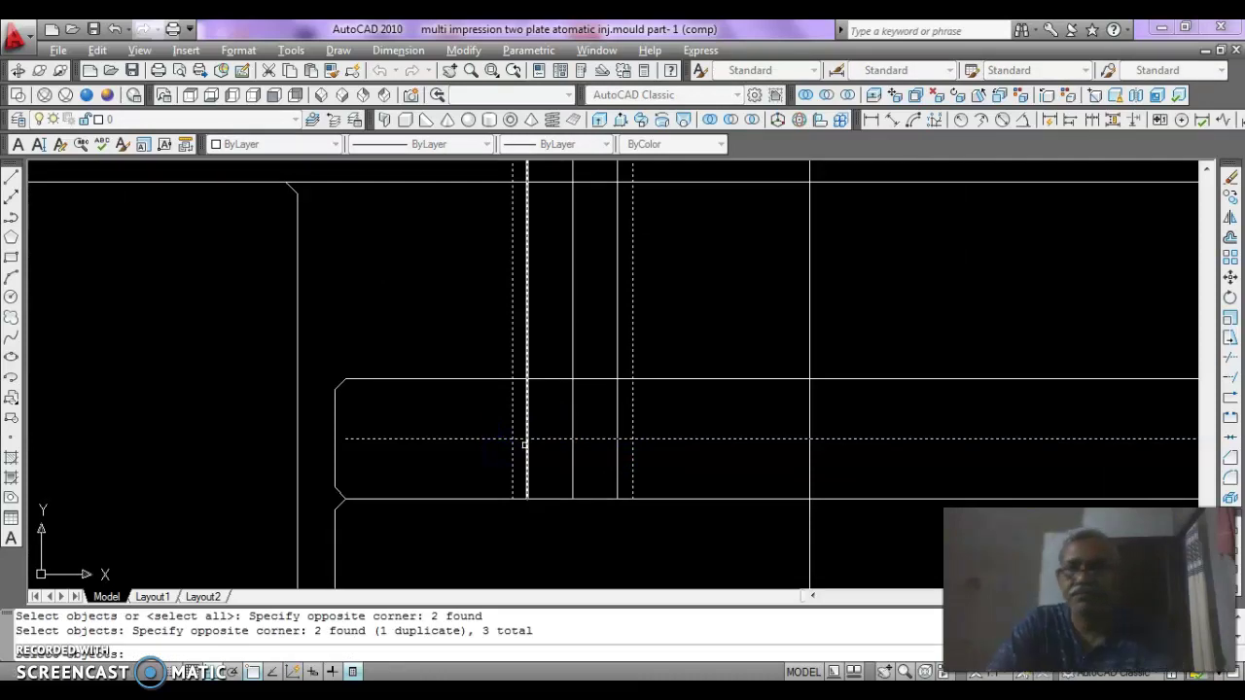
right_click(528, 445)
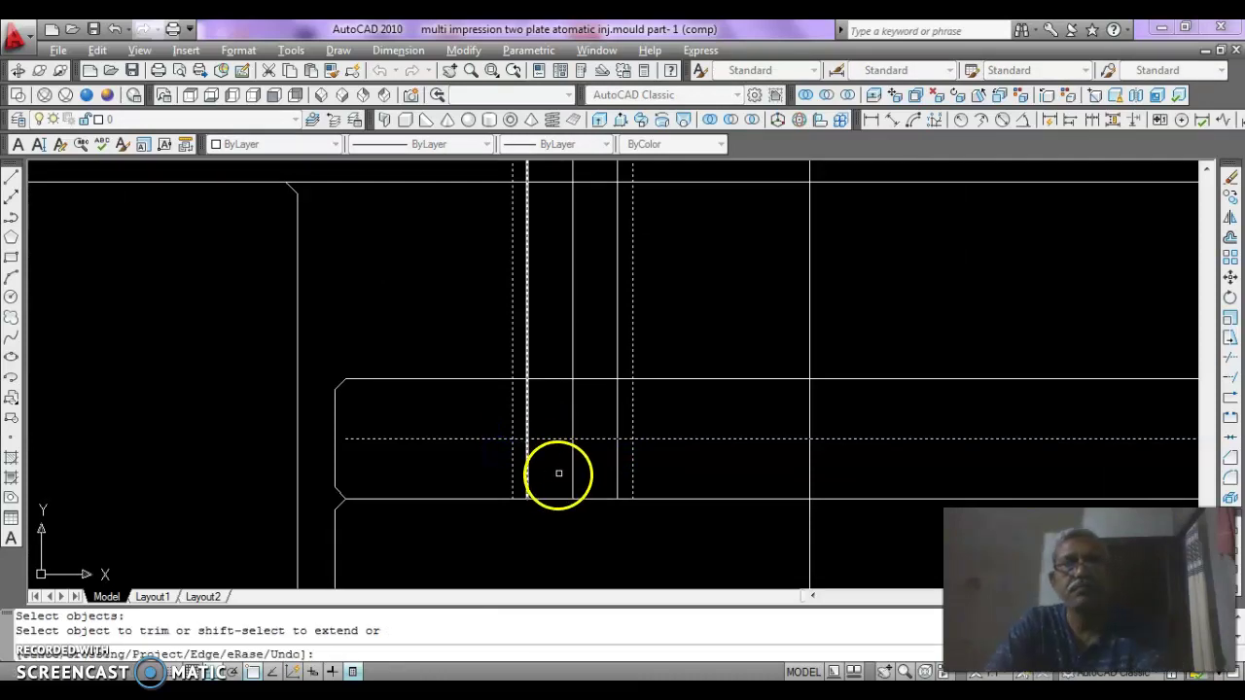
left_click(617, 478)
left_click(525, 468)
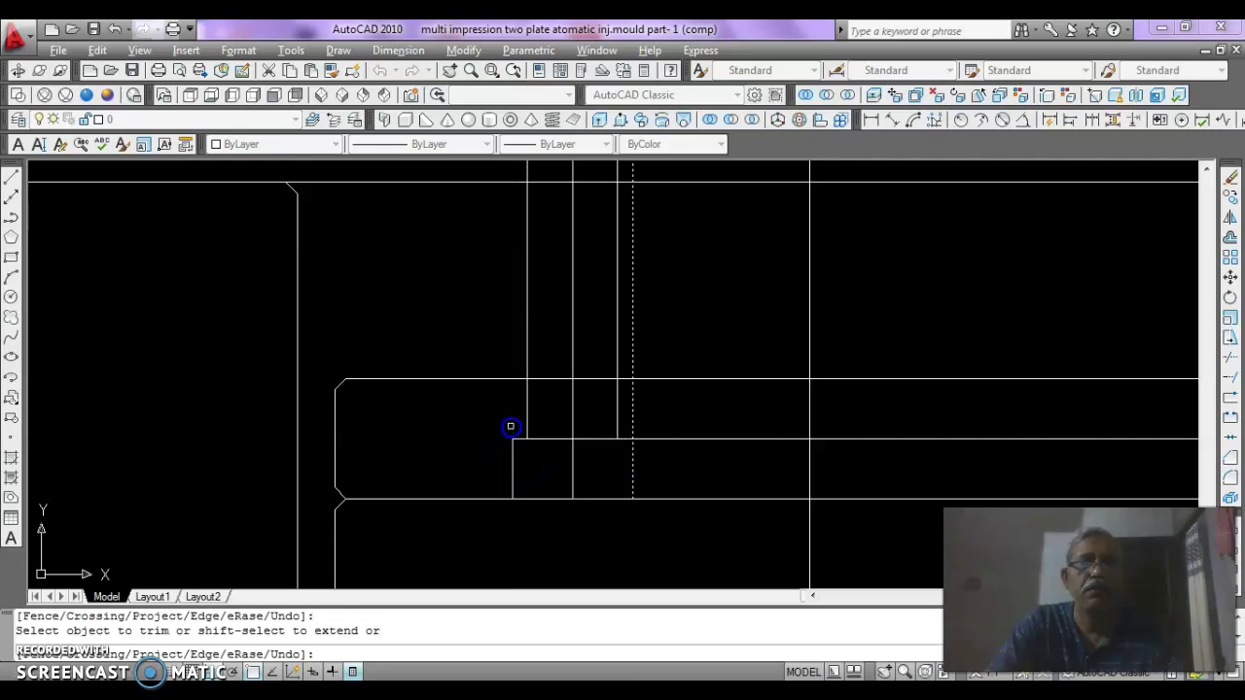
left_click(666, 438)
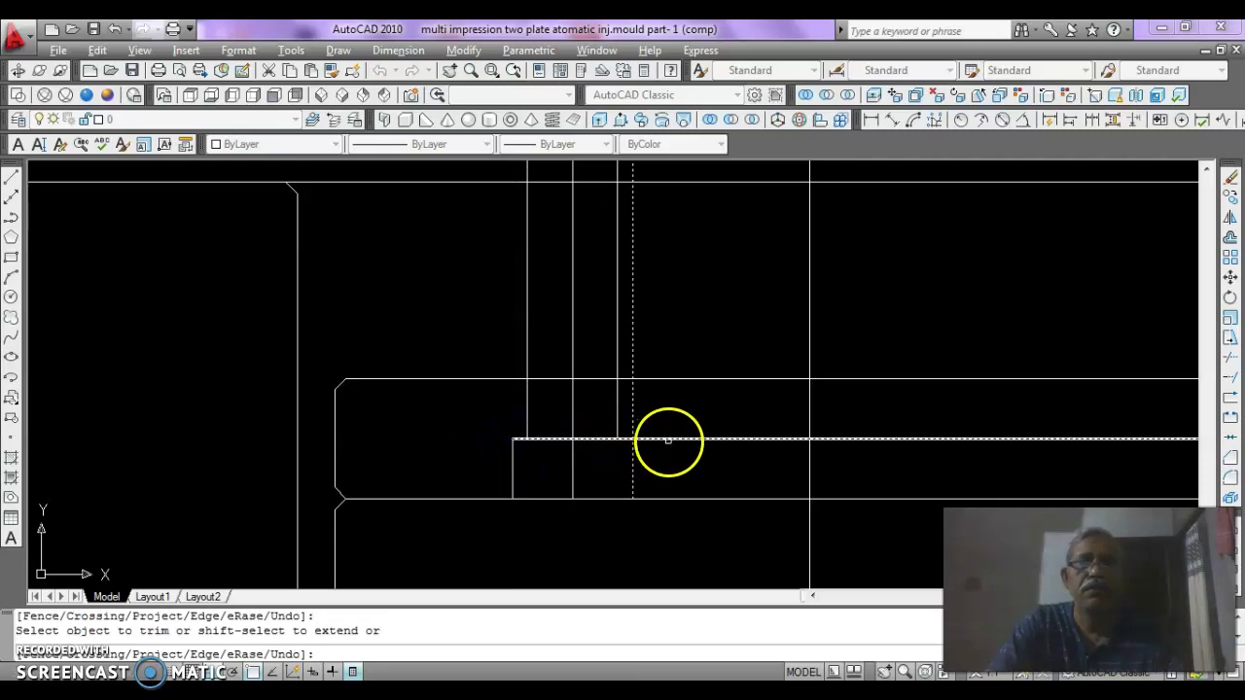
left_click(631, 426)
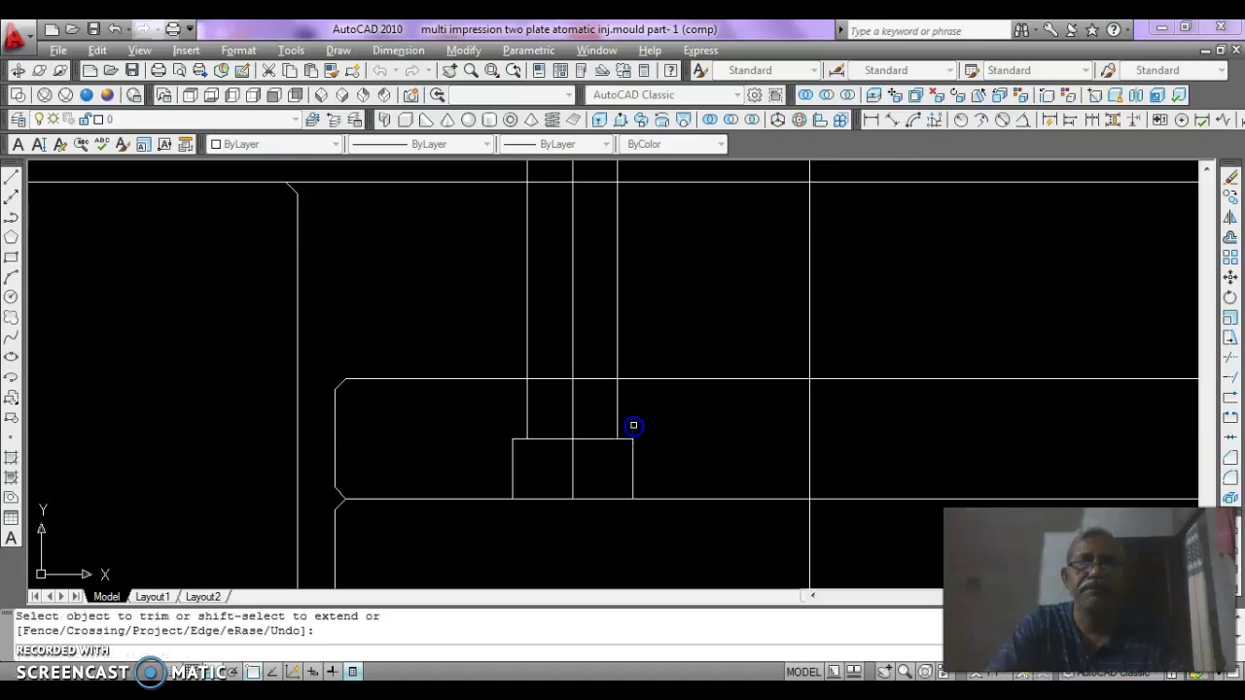
- Draw a circle of radius 6 at the centre of the lower-left impression in the plan view
scroll(586, 439, "down", 1)
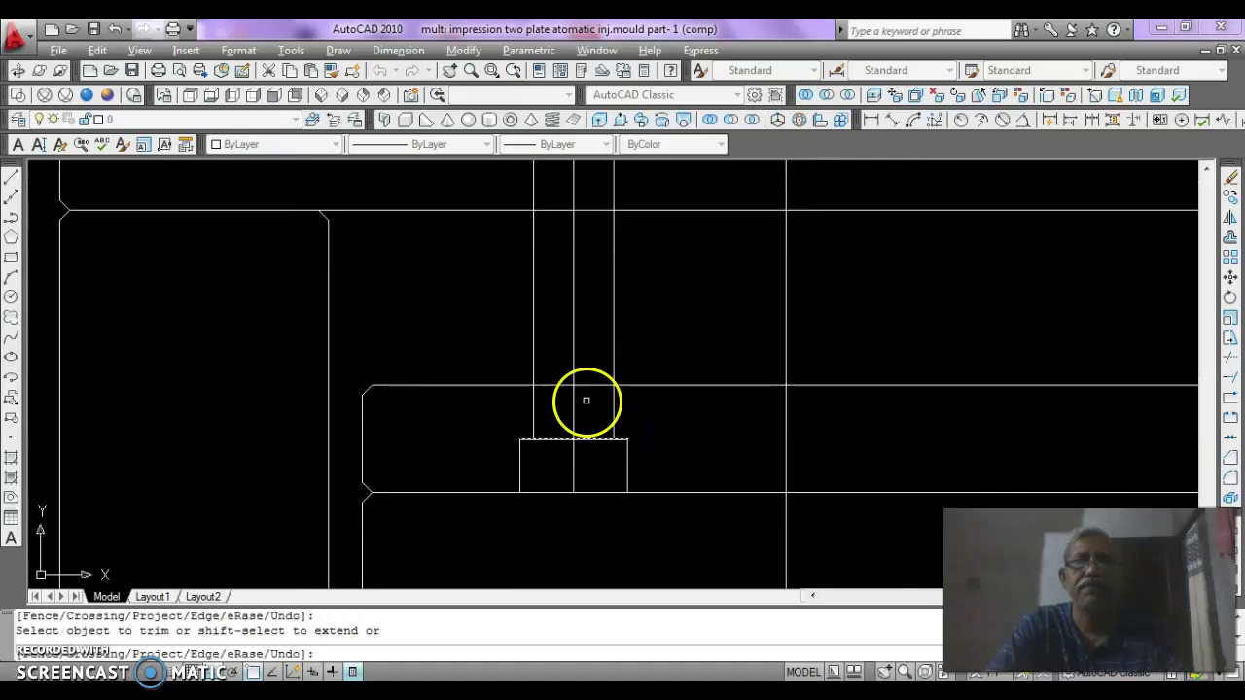
left_click(471, 70)
left_click_drag(581, 253, 605, 491)
left_click_drag(612, 334, 621, 492)
left_click_drag(621, 283, 640, 428)
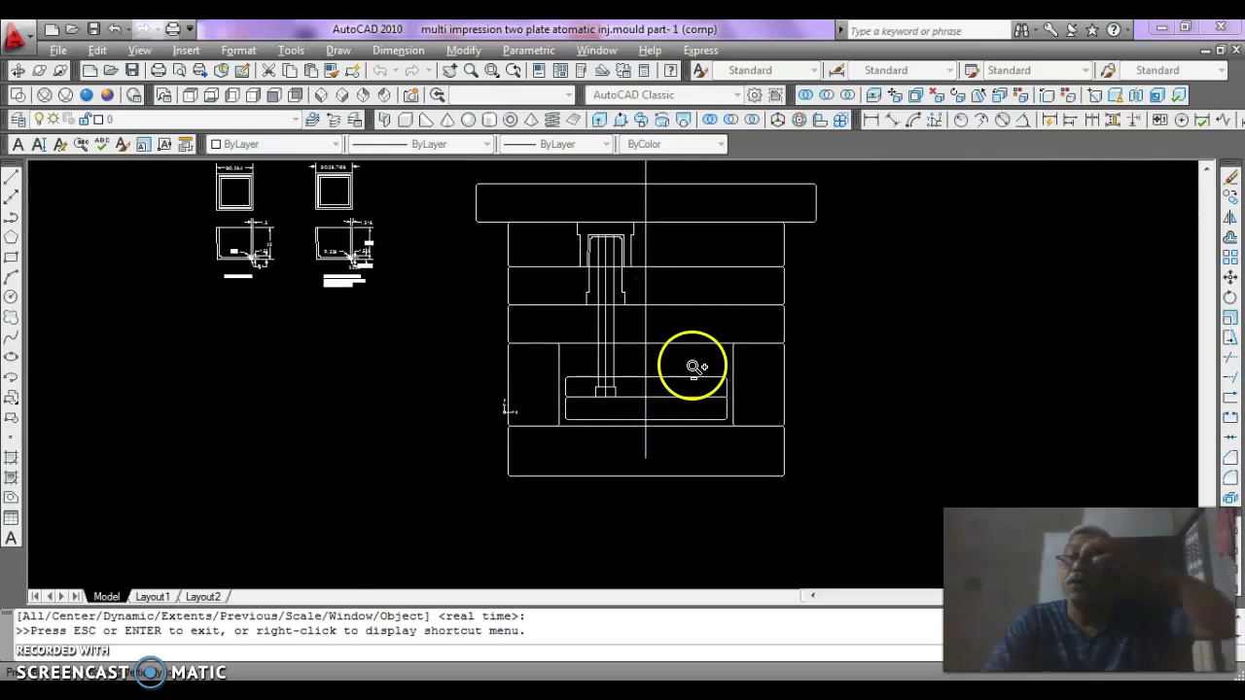
key("Escape")
mouse_move(612, 385)
middle_mouse_down()
mouse_move(617, 495)
mouse_move(605, 518)
middle_mouse_up()
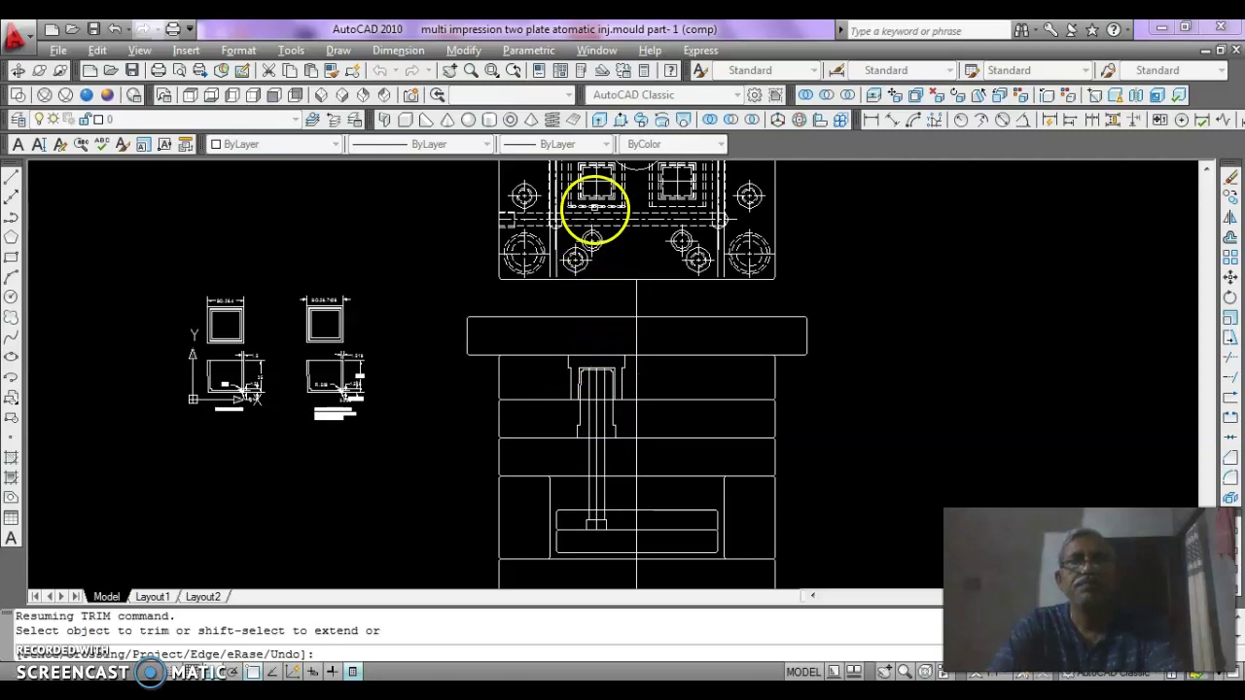
middle_click_drag(594, 209, 592, 361)
scroll(591, 361, "up", 3)
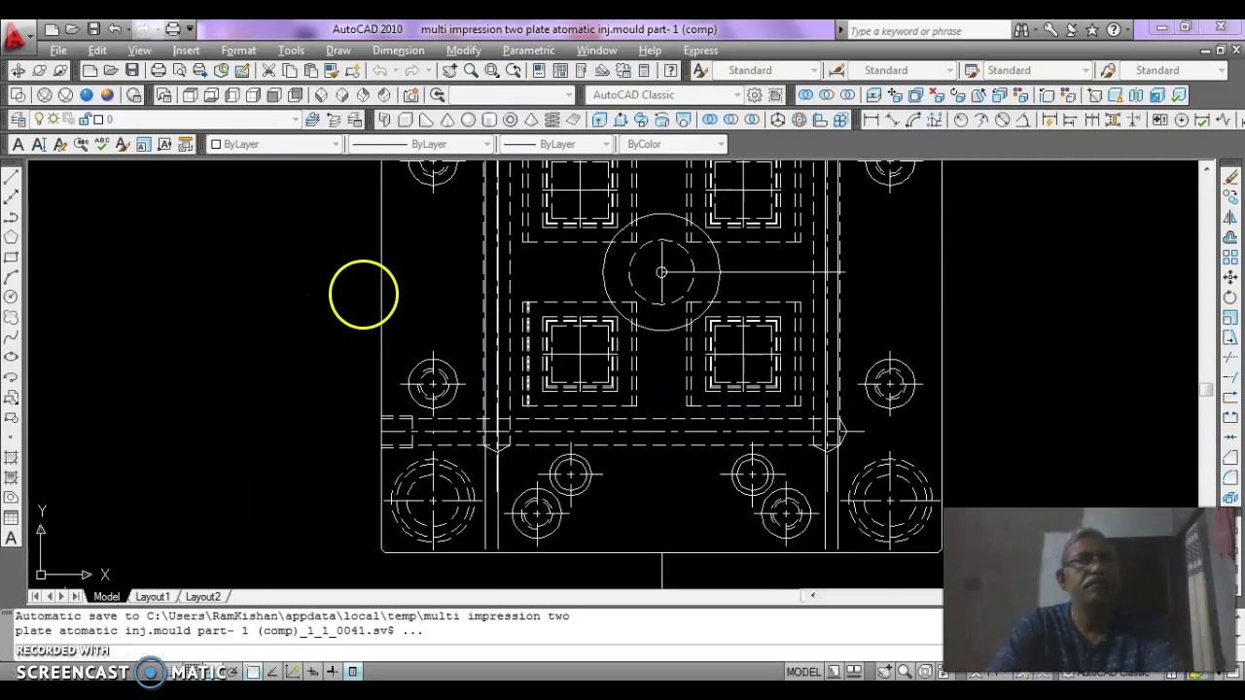
left_click(11, 297)
left_click(581, 355)
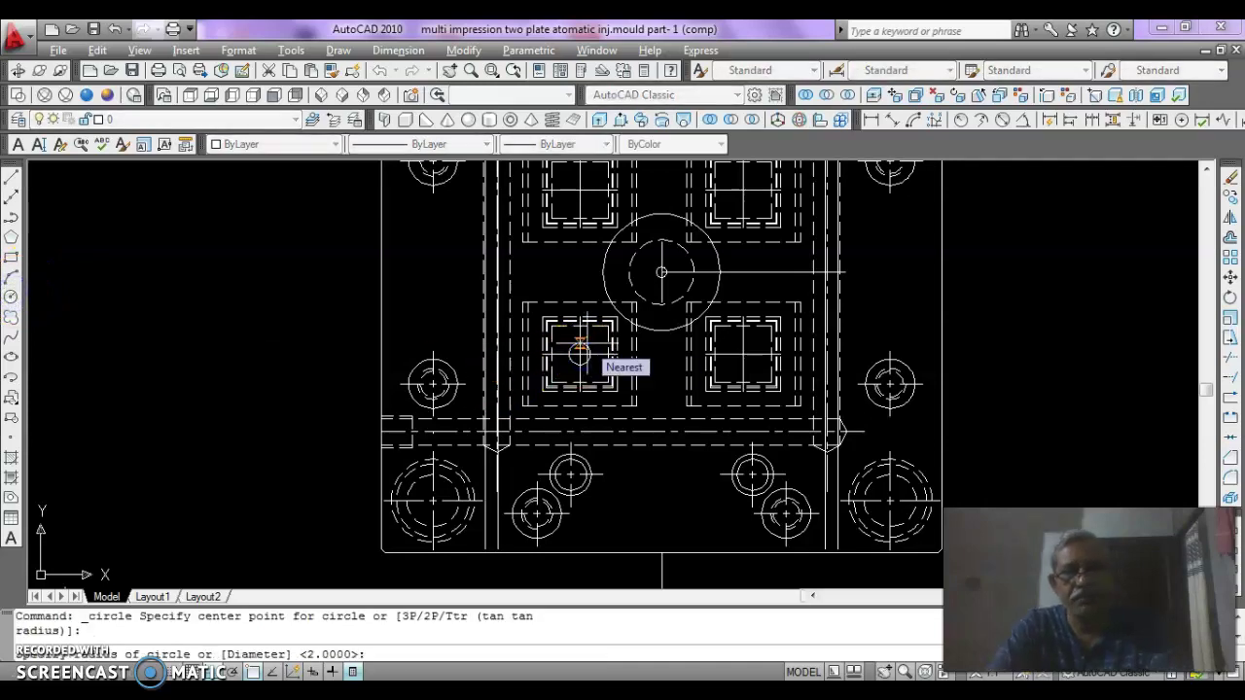
key("Return")
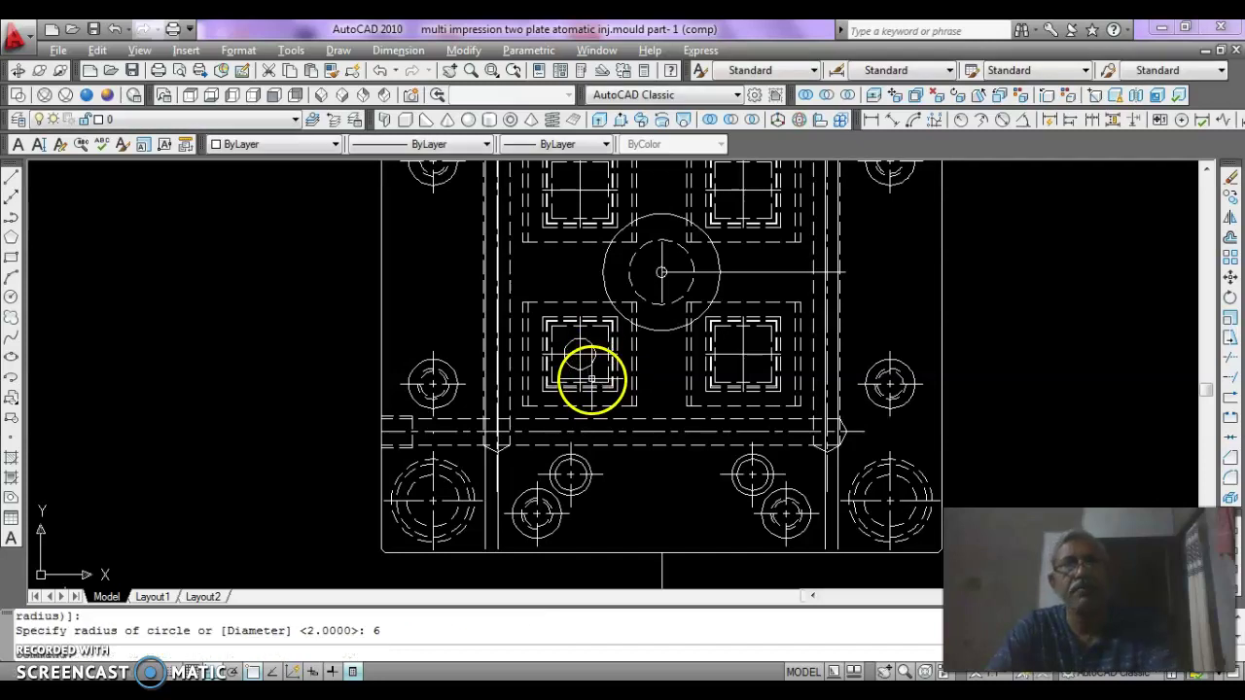
key("Escape")
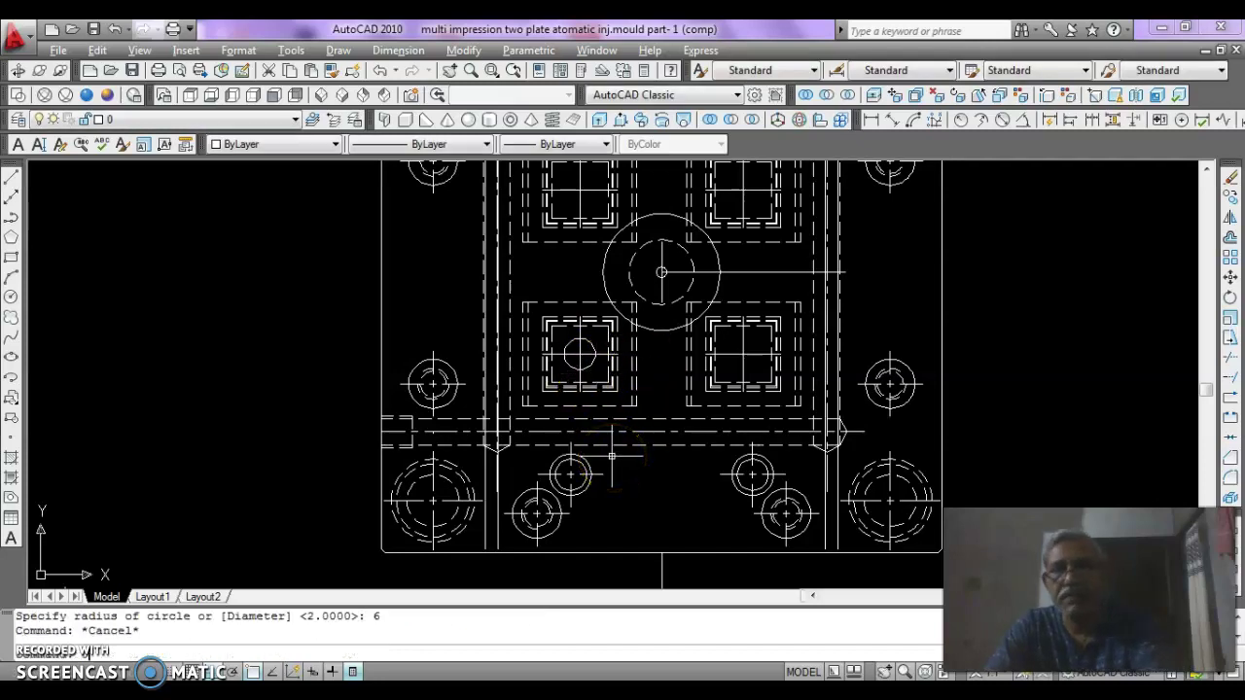
type("0")
key("Return")
type("2")
key("Return")
key("Escape")
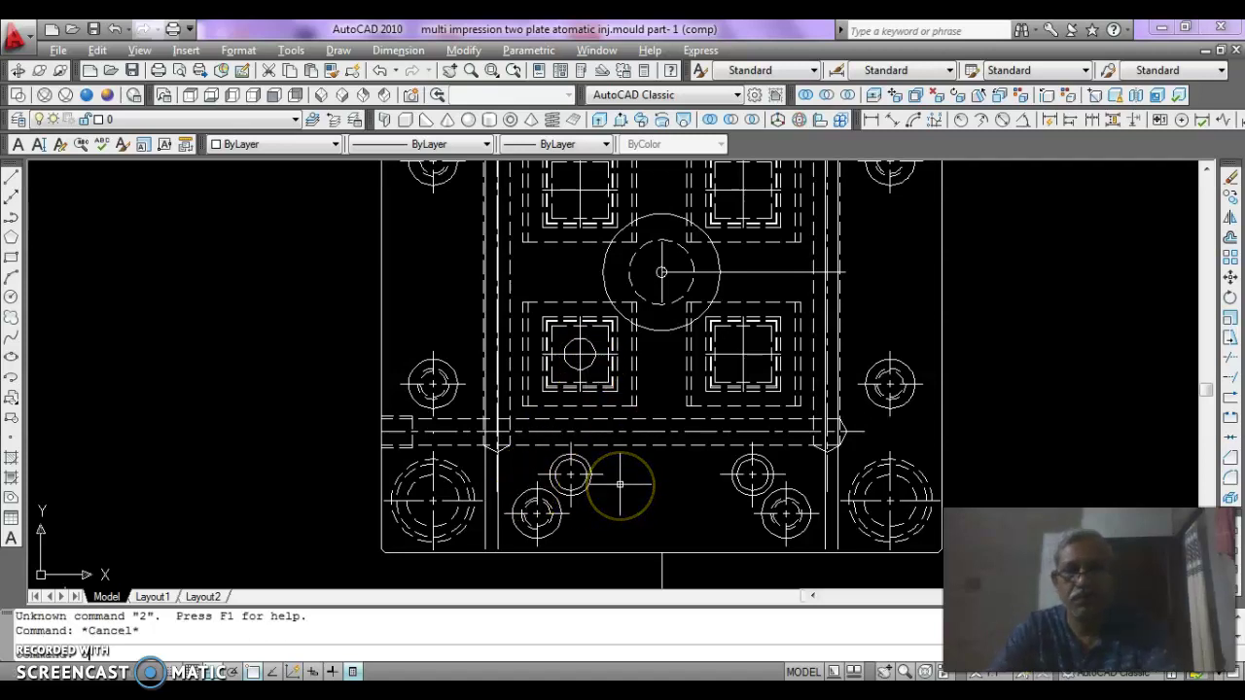
- Offset the ejector pin circle outward by 2 in the plan view's lower-left impression
type("o")
key("Return")
type("2")
key("Return")
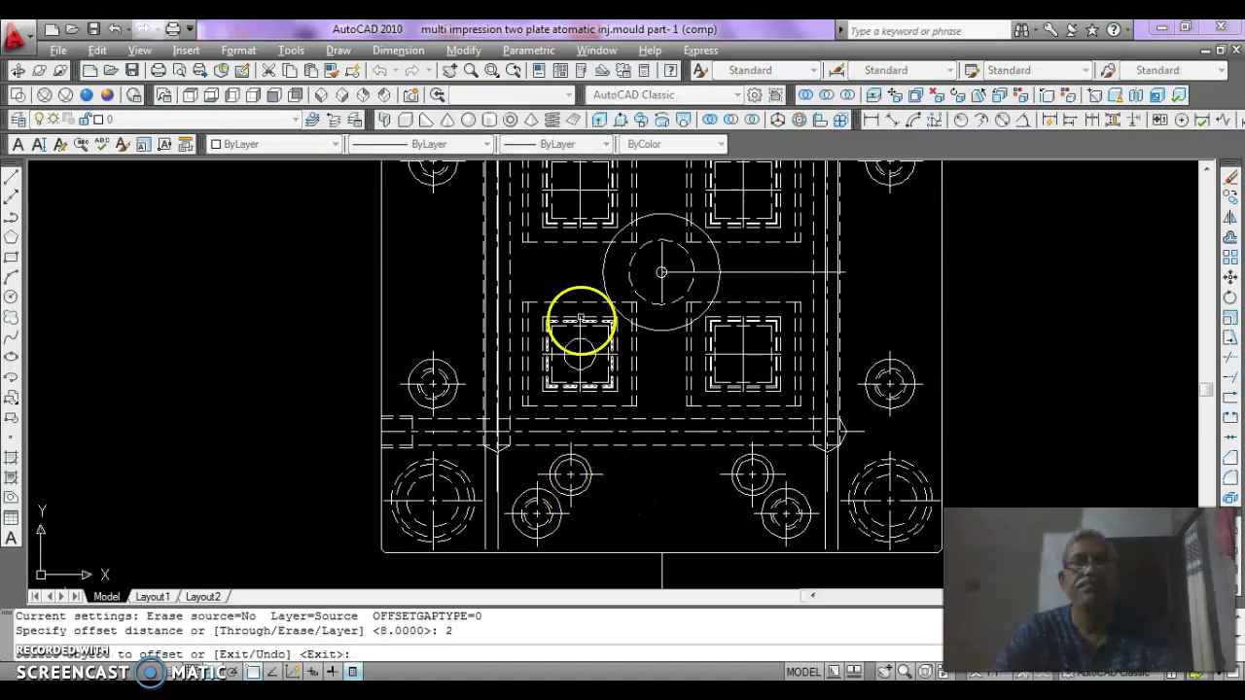
left_click(581, 353)
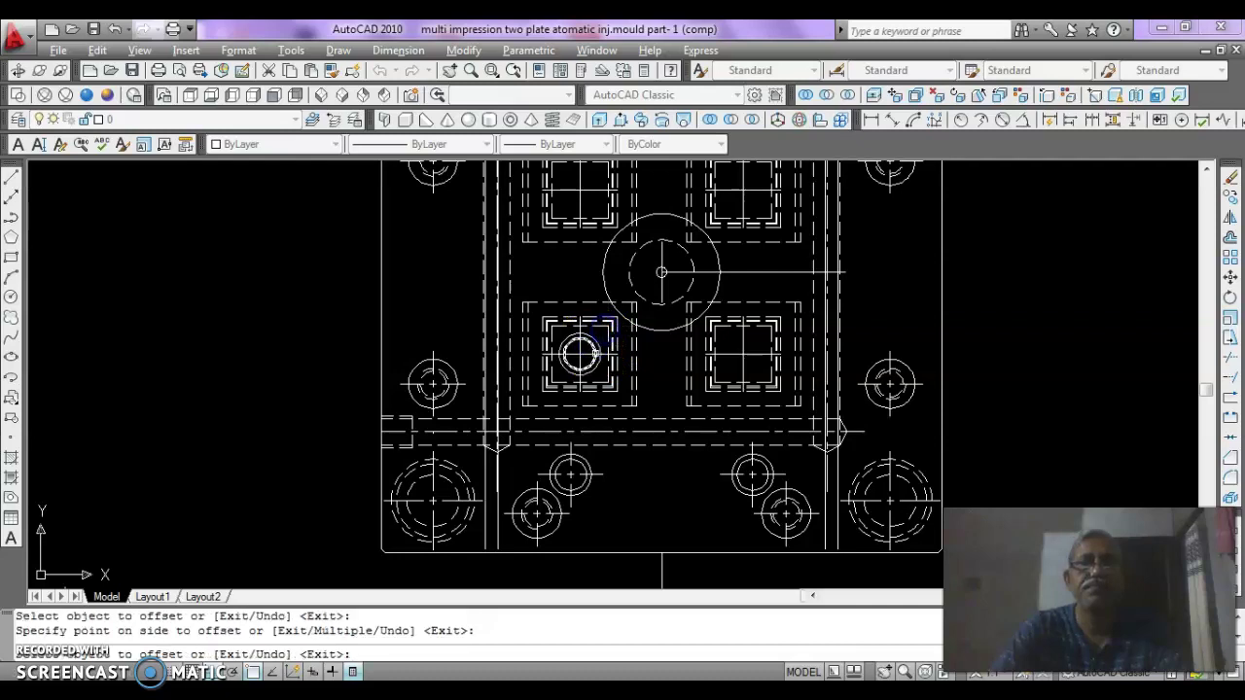
middle_click_drag(580, 353, 599, 432)
left_click(640, 469)
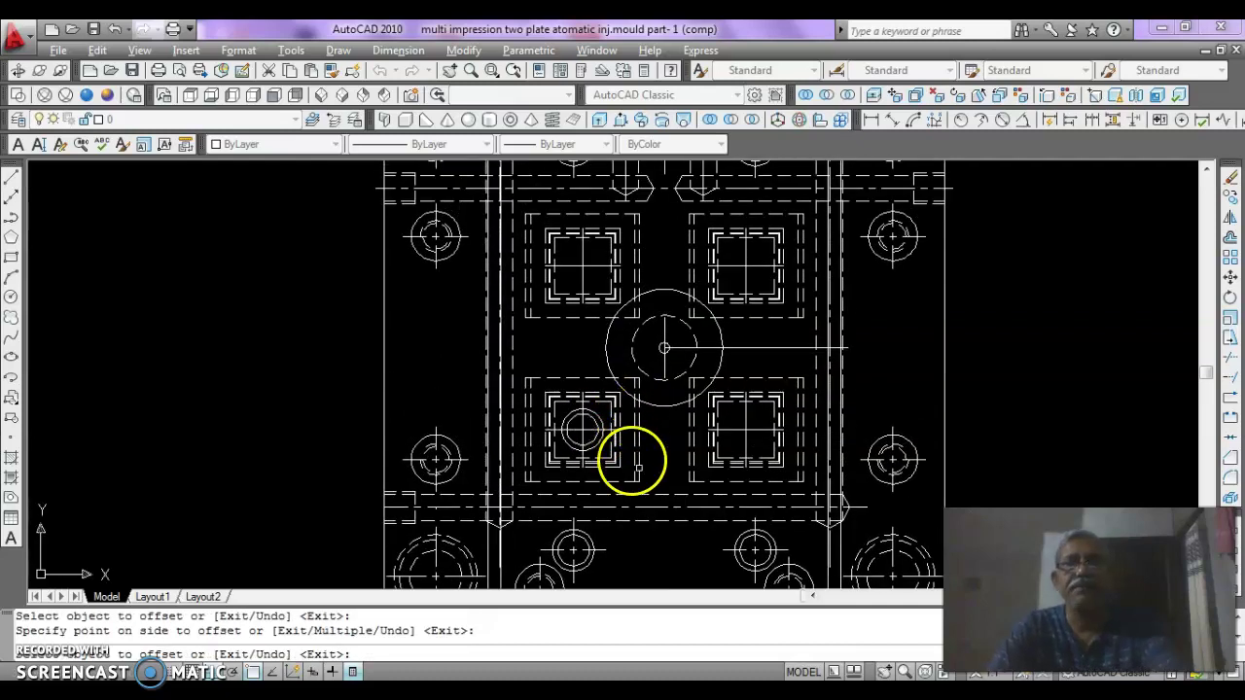
key("Escape")
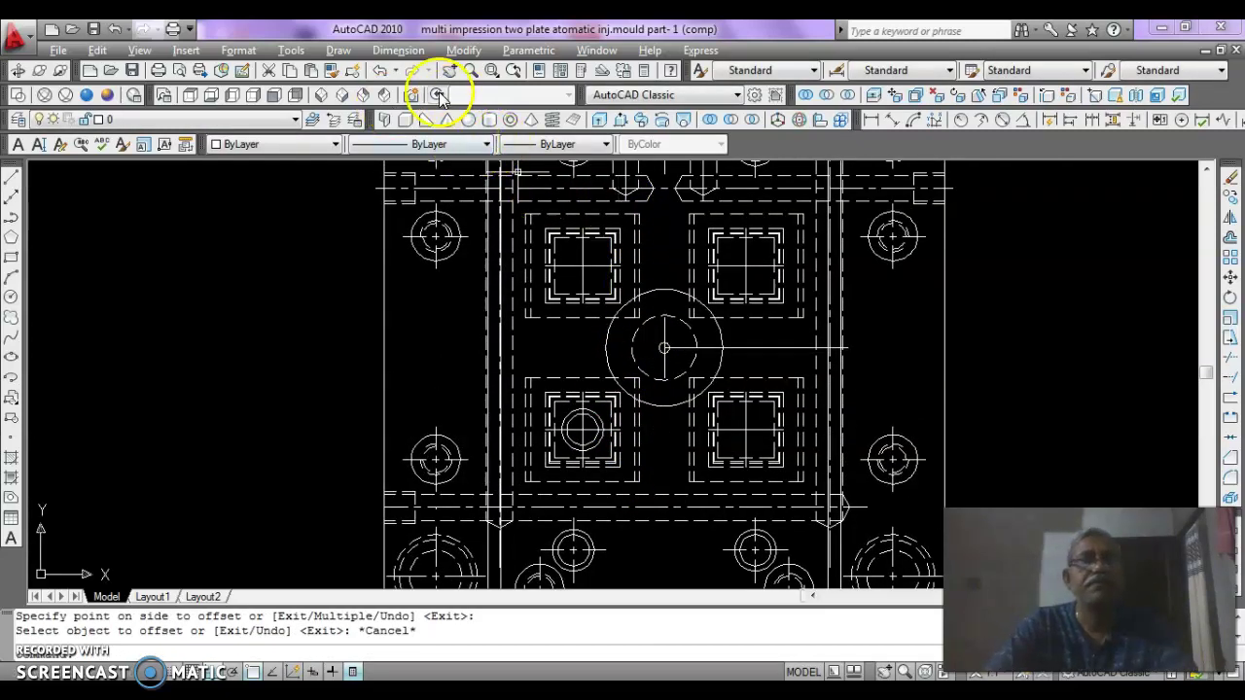
- Match the two crossing lines through the ejector pin circles to the properties of the horizontal channel's centre line
left_click(331, 72)
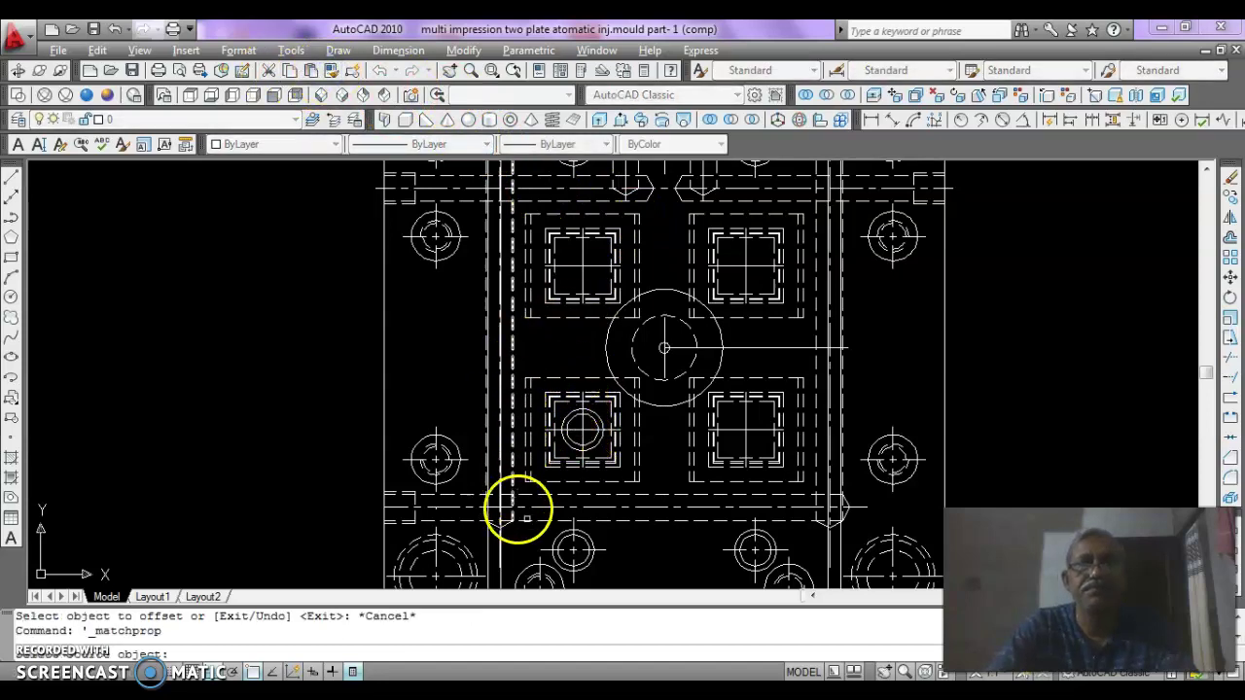
left_click(526, 515)
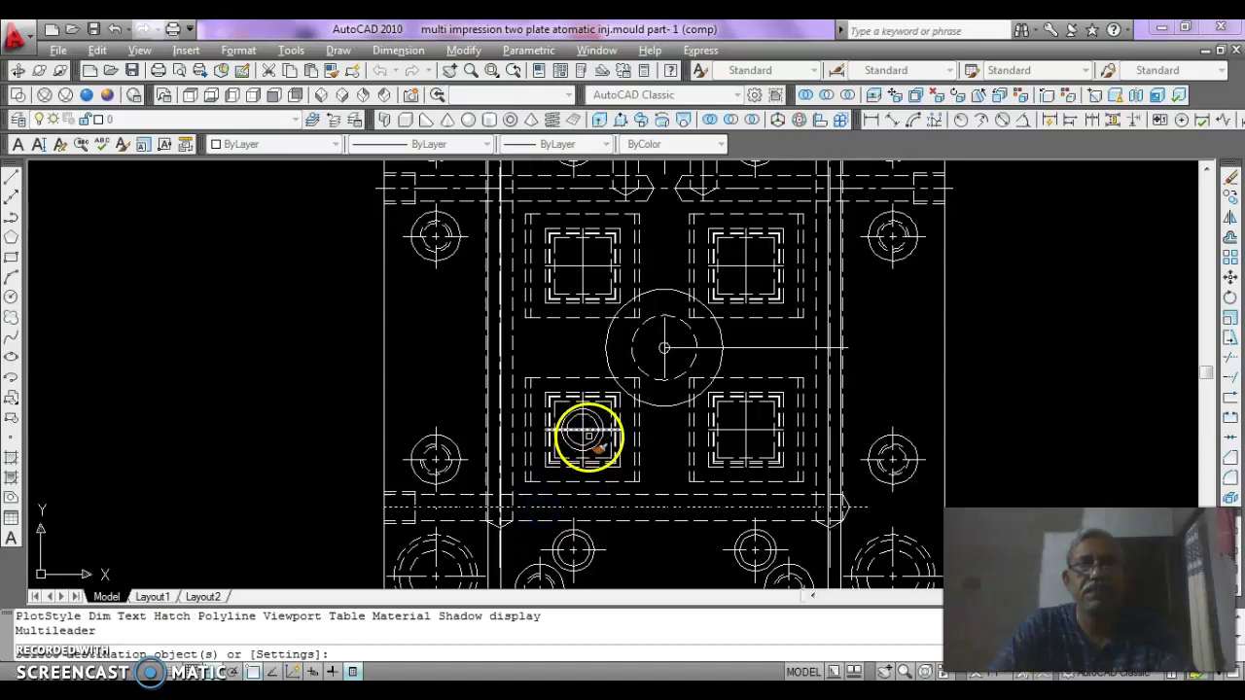
scroll(586, 438, "up", 5)
left_click(575, 408)
left_click(548, 437)
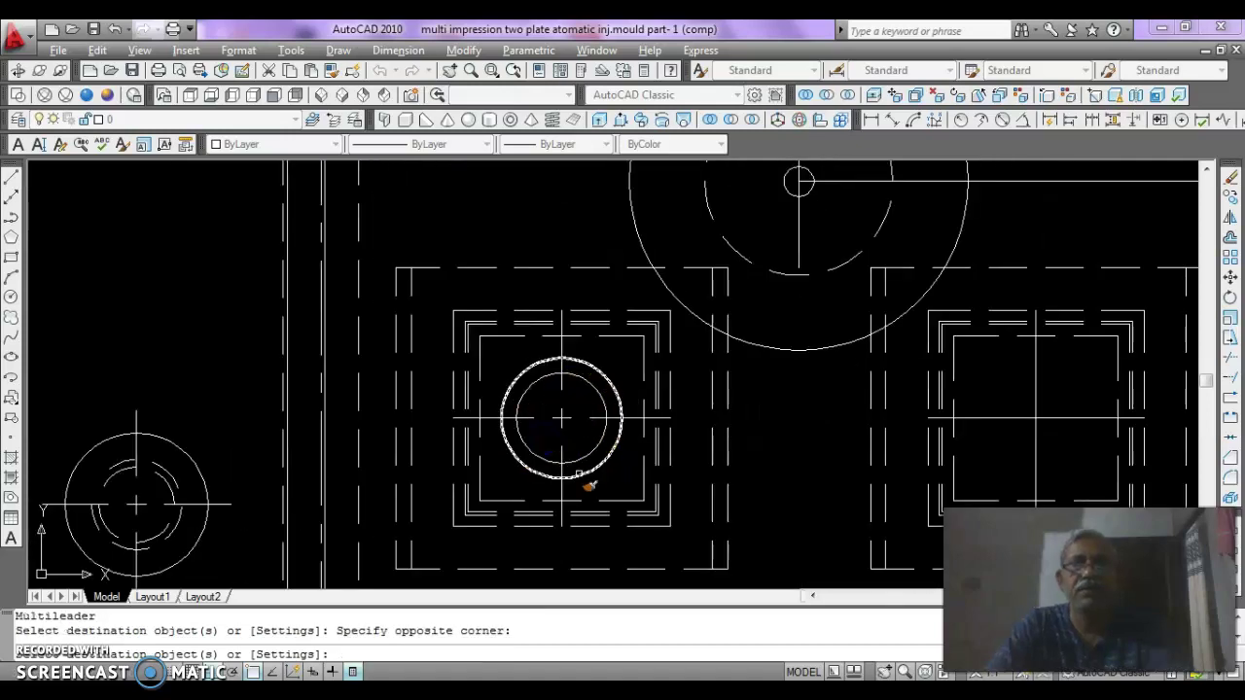
key("Escape")
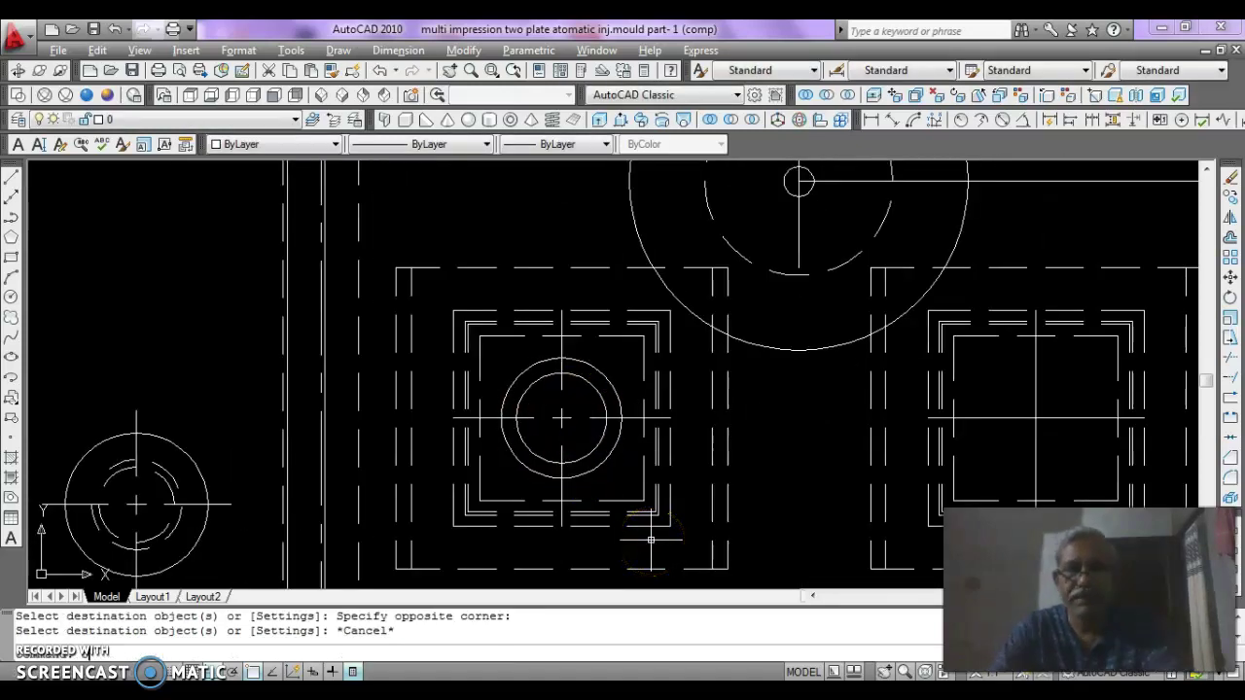
- Offset the outer ejector pin circle outward by 3 in the plan view's lower-left impression
type("o")
key("Return")
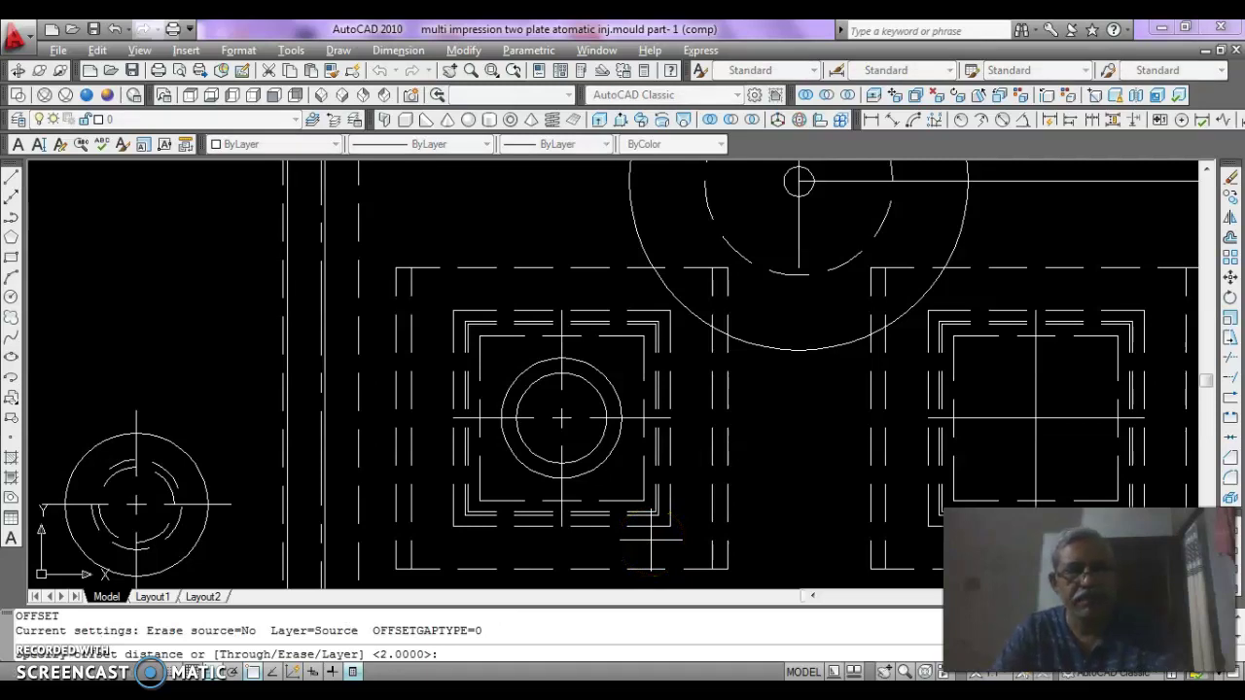
key("Return")
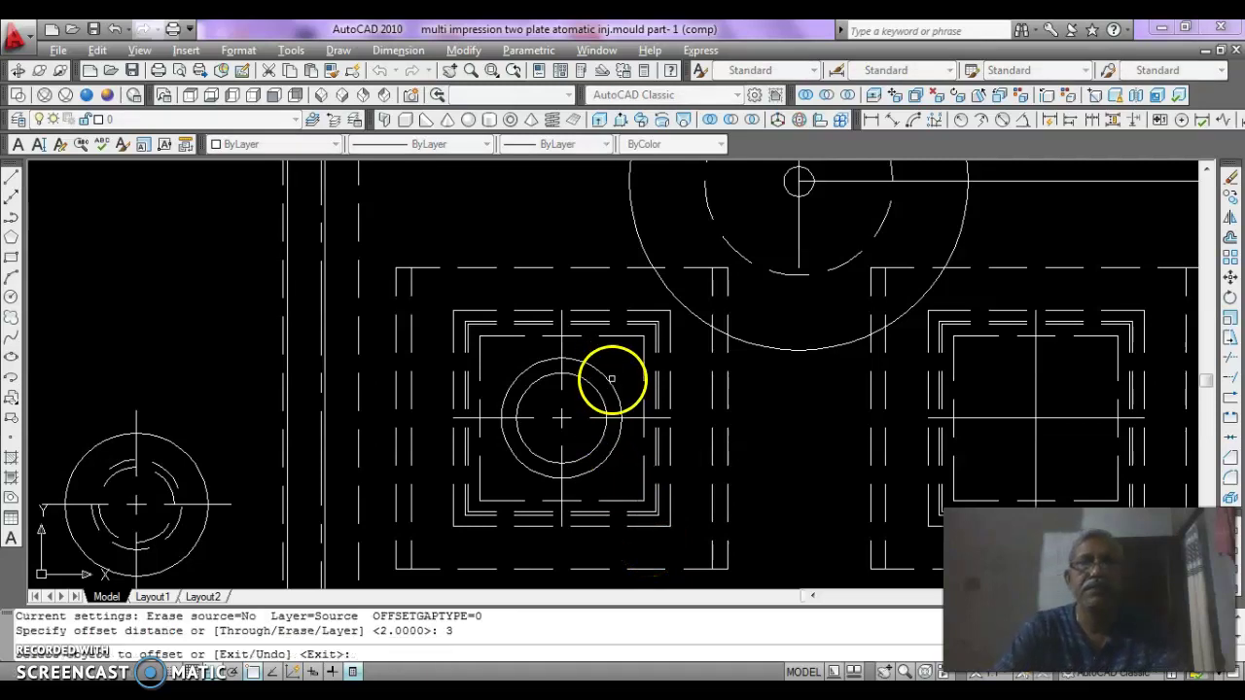
left_click(613, 380)
left_click(624, 372)
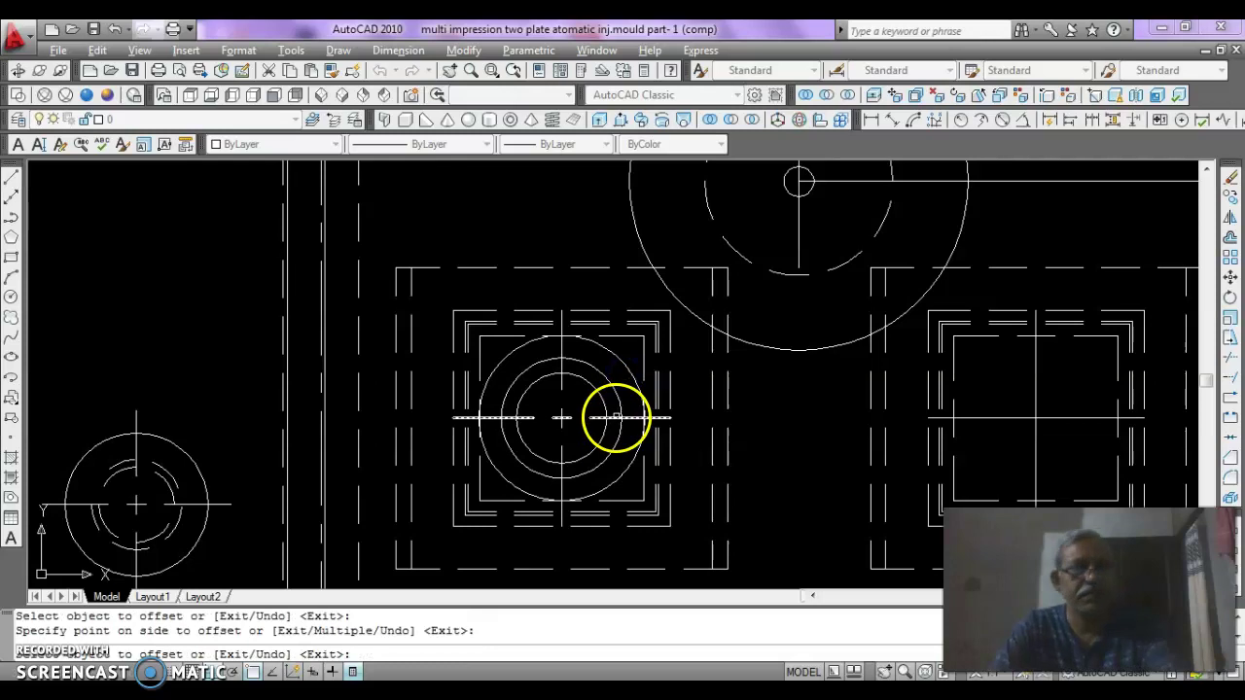
key("Escape")
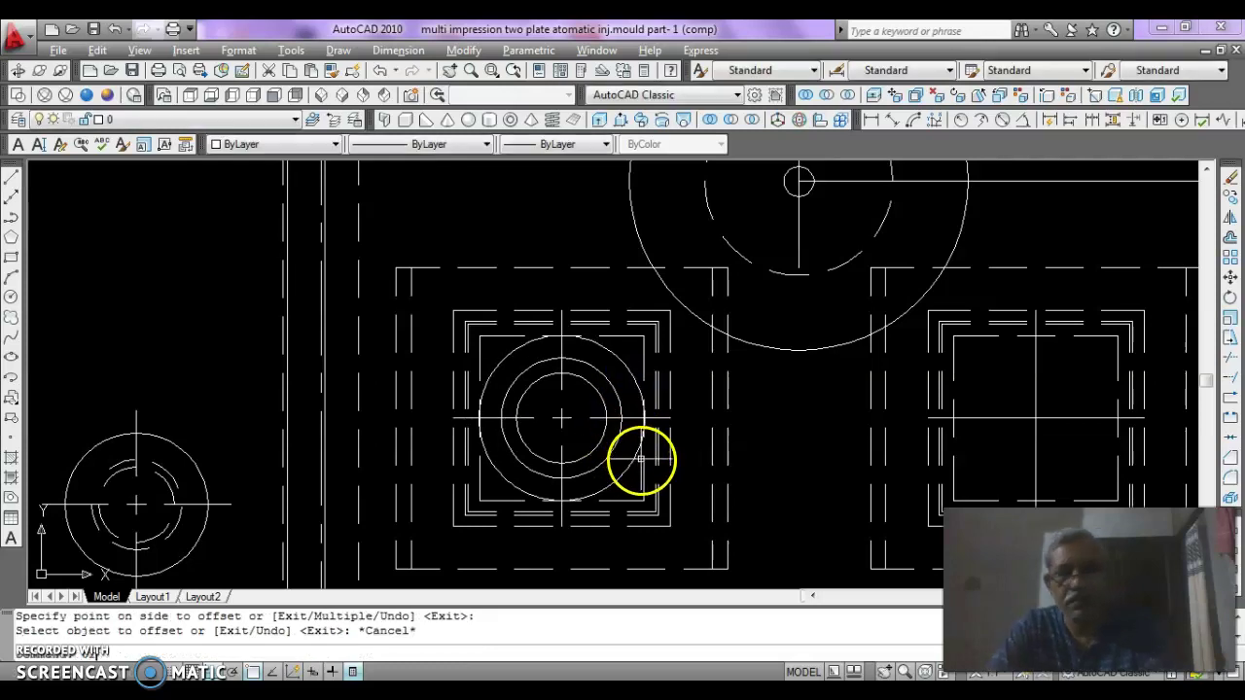
- Trim the ends of both crossing centre lines that extend beyond the outermost circle in the lower-left impression
type("tr")
key("Return")
left_click(629, 373)
key("Return")
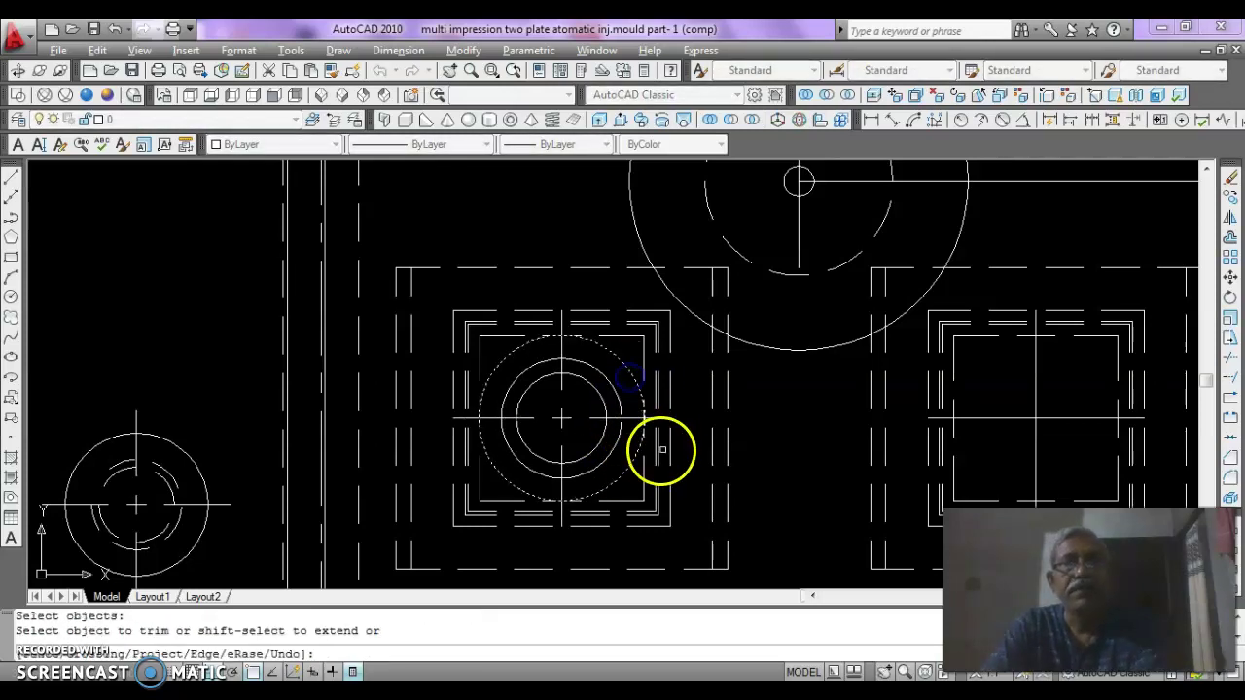
left_click(666, 420)
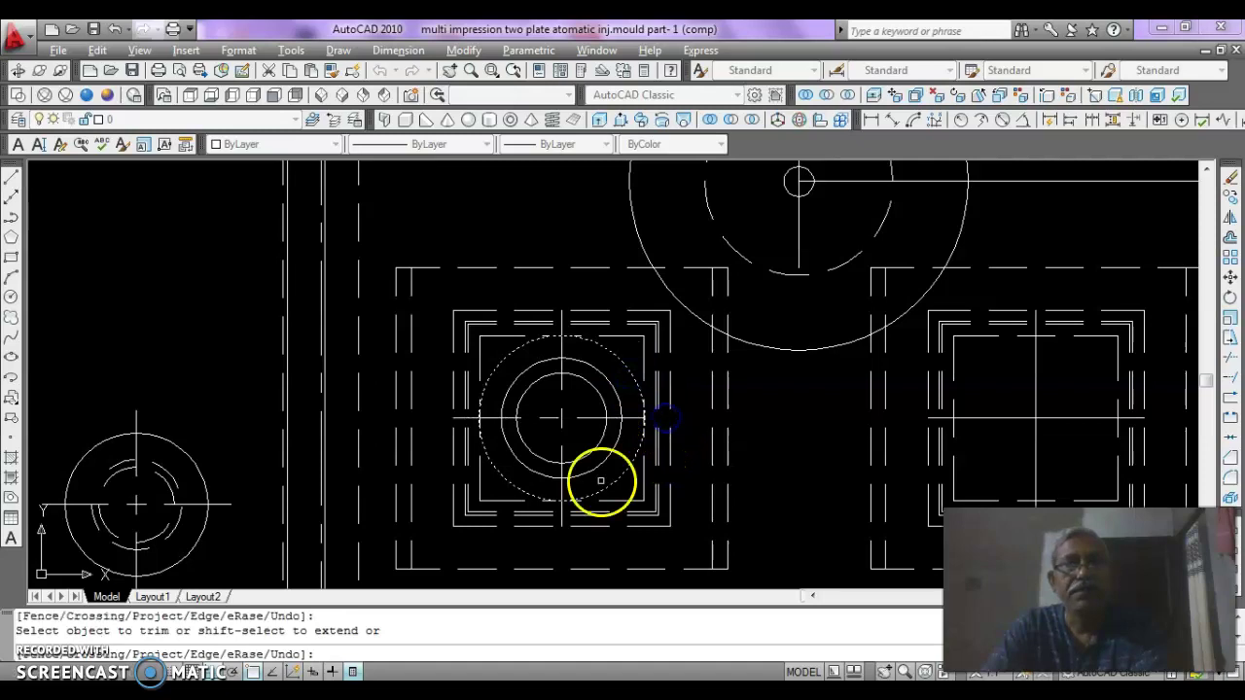
left_click(563, 522)
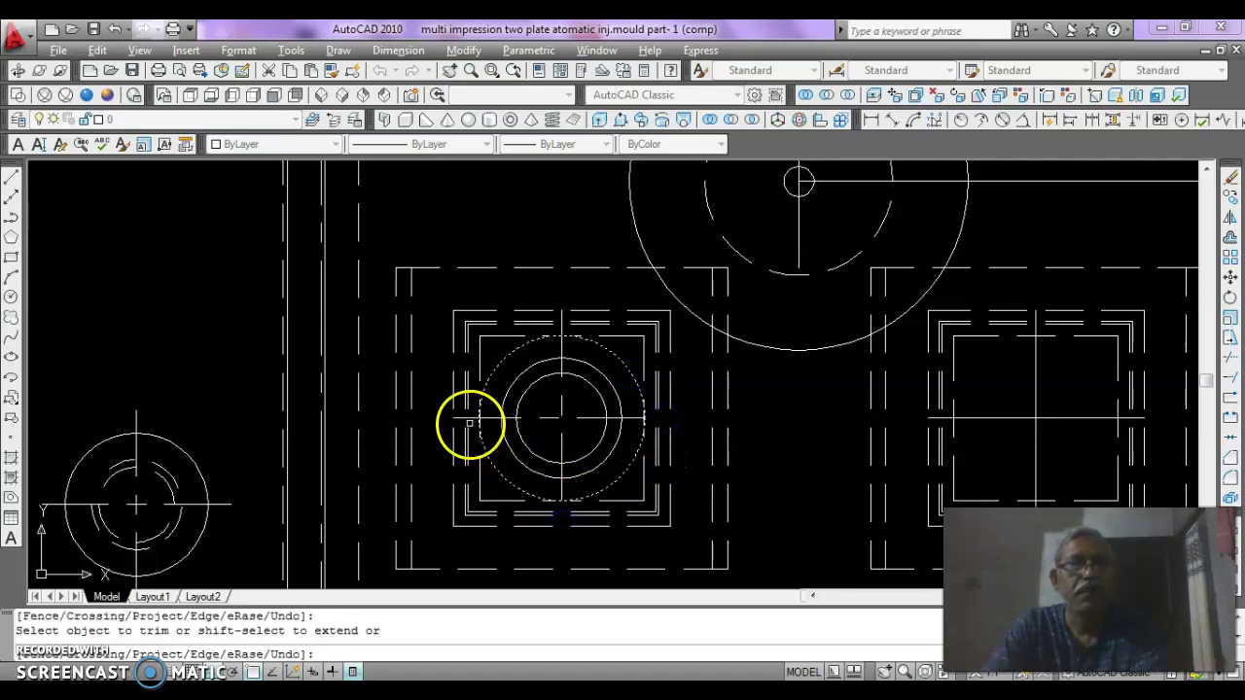
left_click(561, 310)
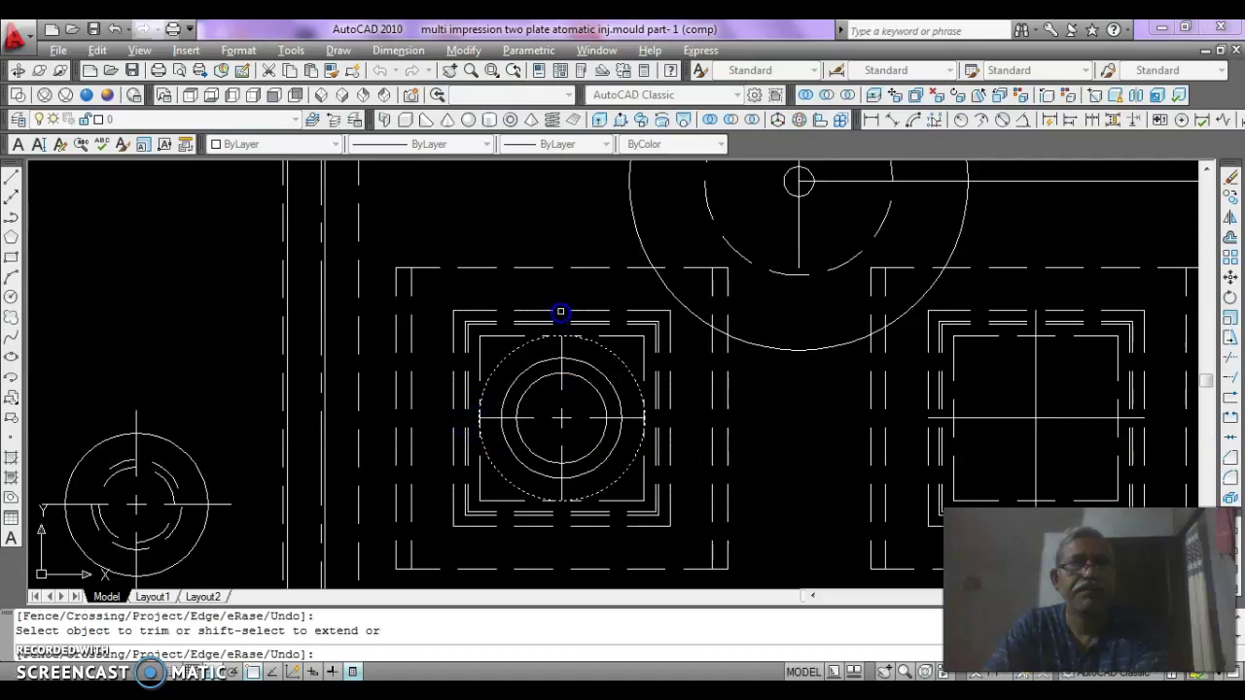
key("Return")
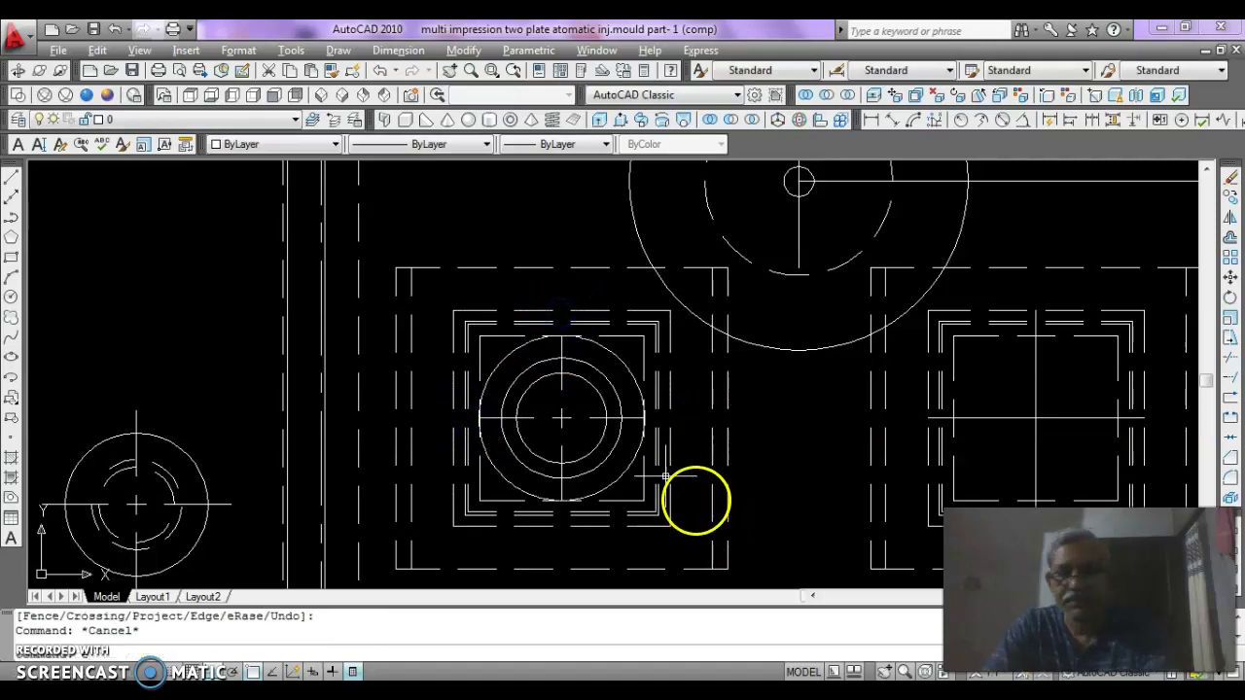
- Erase the outermost circle used as the trimming boundary in the lower-left impression
type("e")
key("Return")
left_click(609, 351)
right_click(609, 504)
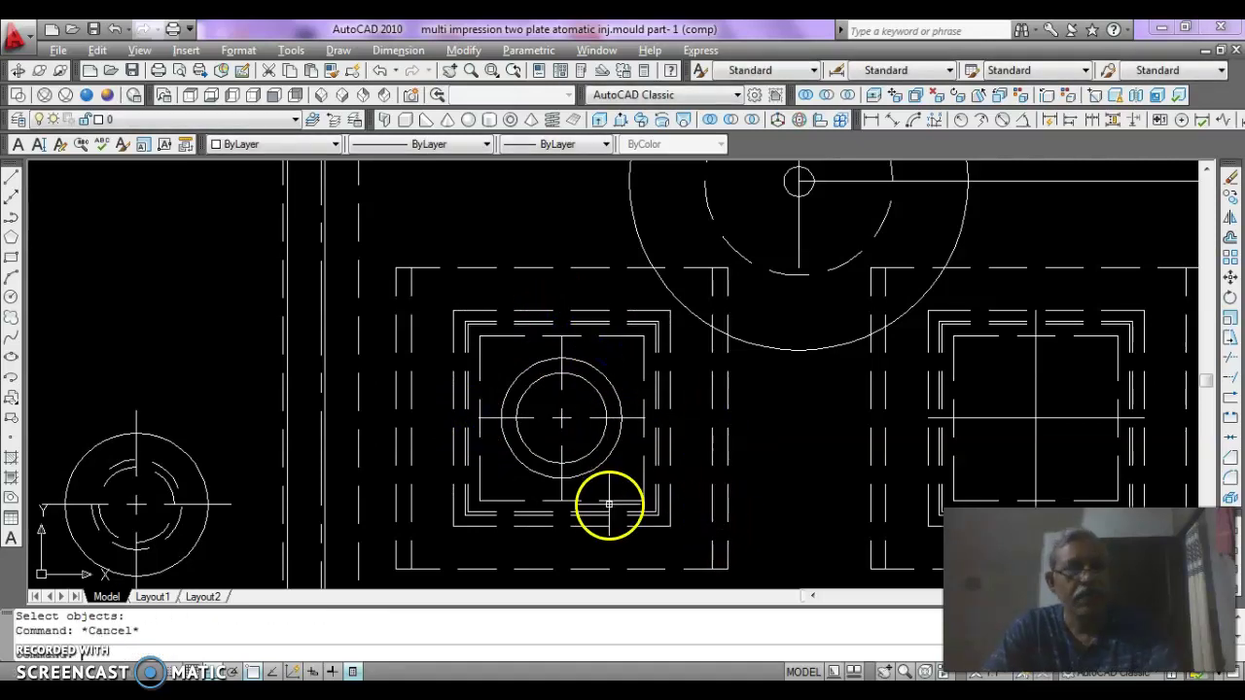
- Copy the two ejector pin circles and their centre lines from the lower-left impression to the centres of the other three impressions
type("co")
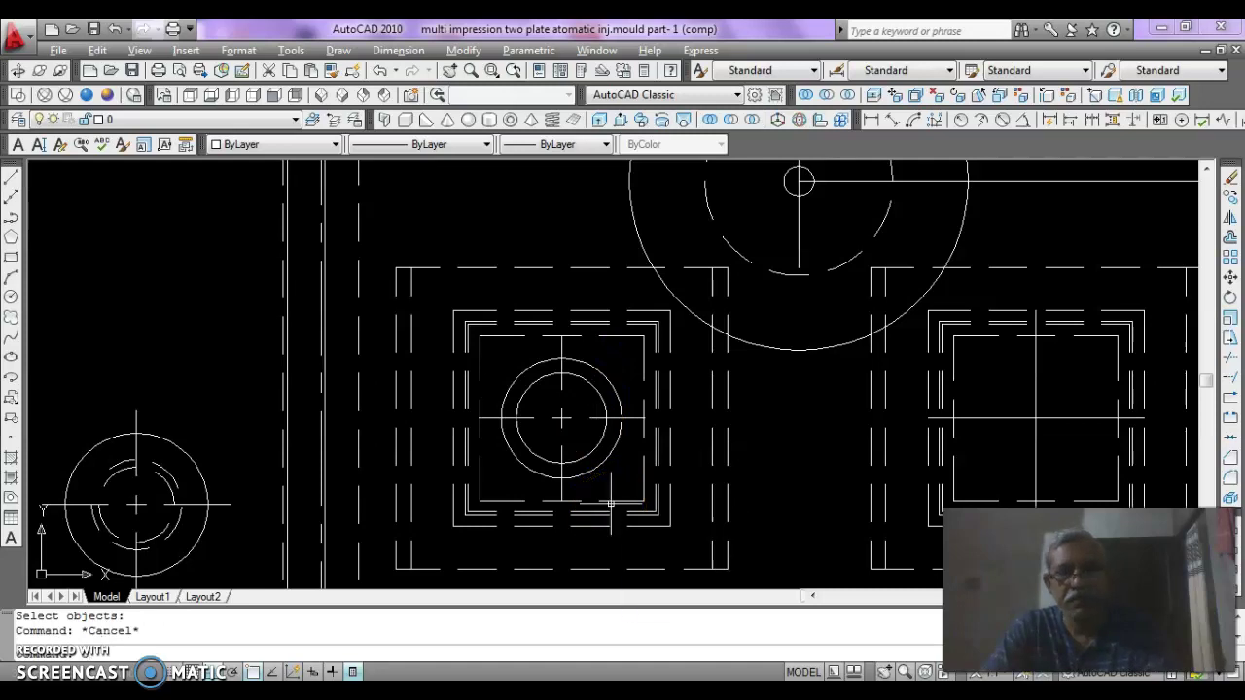
key("Return")
left_click(584, 400)
left_click(495, 458)
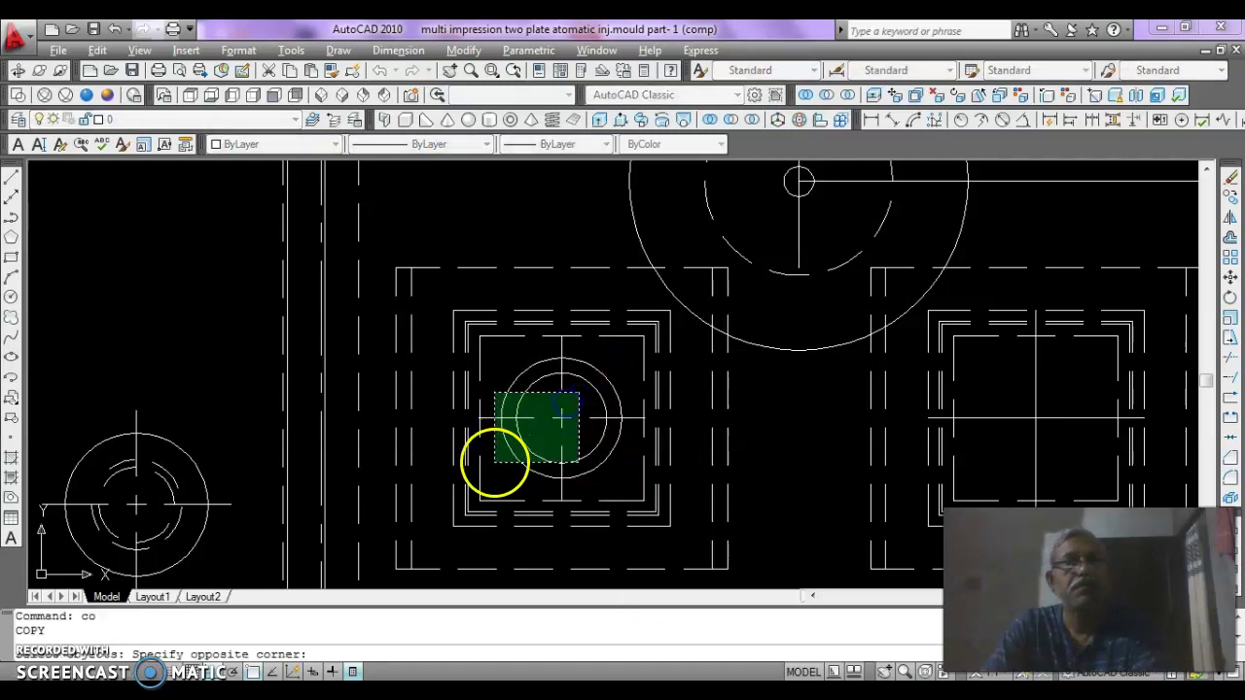
right_click(564, 425)
left_click(562, 421)
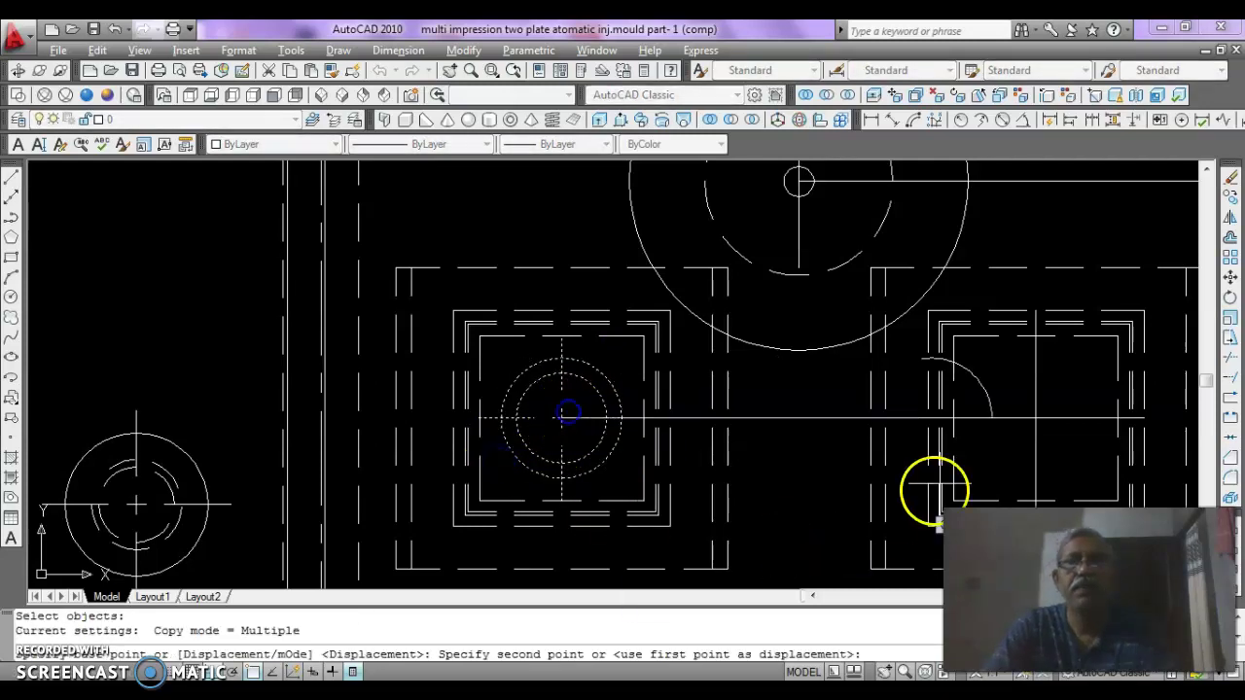
left_click(1036, 418)
mouse_move(824, 418)
middle_mouse_down()
mouse_move(800, 455)
mouse_move(771, 627)
middle_mouse_up()
middle_click_drag(850, 371, 851, 575)
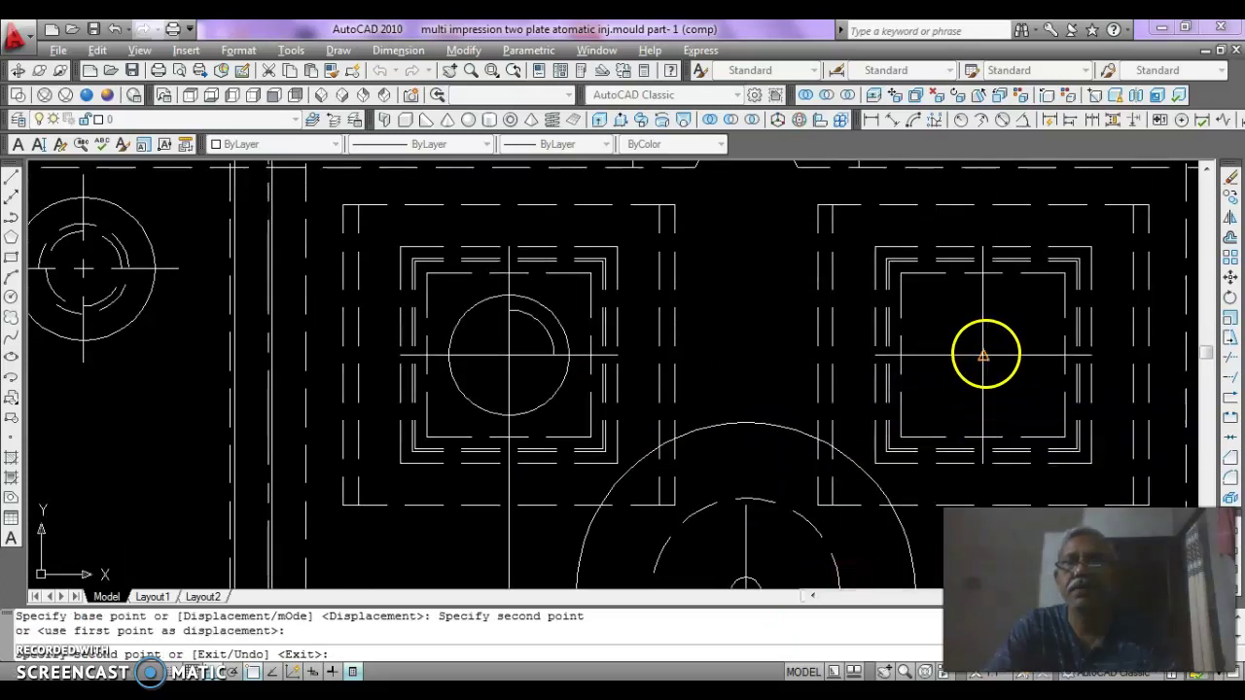
left_click(983, 355)
left_click(508, 356)
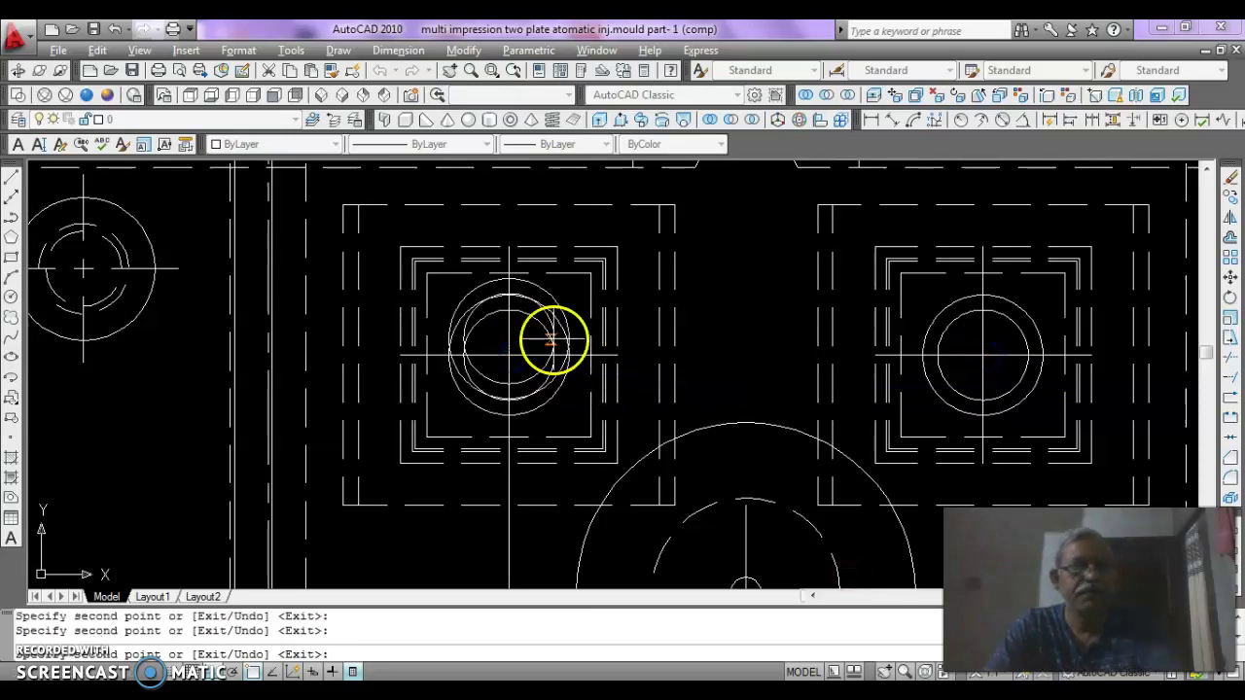
key("Escape")
- Draw a recess outline in the sectional view's top plate, from the centre line 70 right along the upper edge, 10 down and back to the centre line
scroll(609, 293, "up", 2)
mouse_move(653, 464)
middle_mouse_down()
mouse_move(586, 295)
mouse_move(584, 246)
middle_mouse_up()
scroll(779, 338, "down", 2)
scroll(757, 407, "down", 4)
mouse_move(754, 473)
middle_mouse_down()
mouse_move(644, 373)
mouse_move(636, 387)
middle_mouse_up()
mouse_move(636, 437)
middle_mouse_down()
mouse_move(678, 414)
mouse_move(668, 445)
middle_mouse_up()
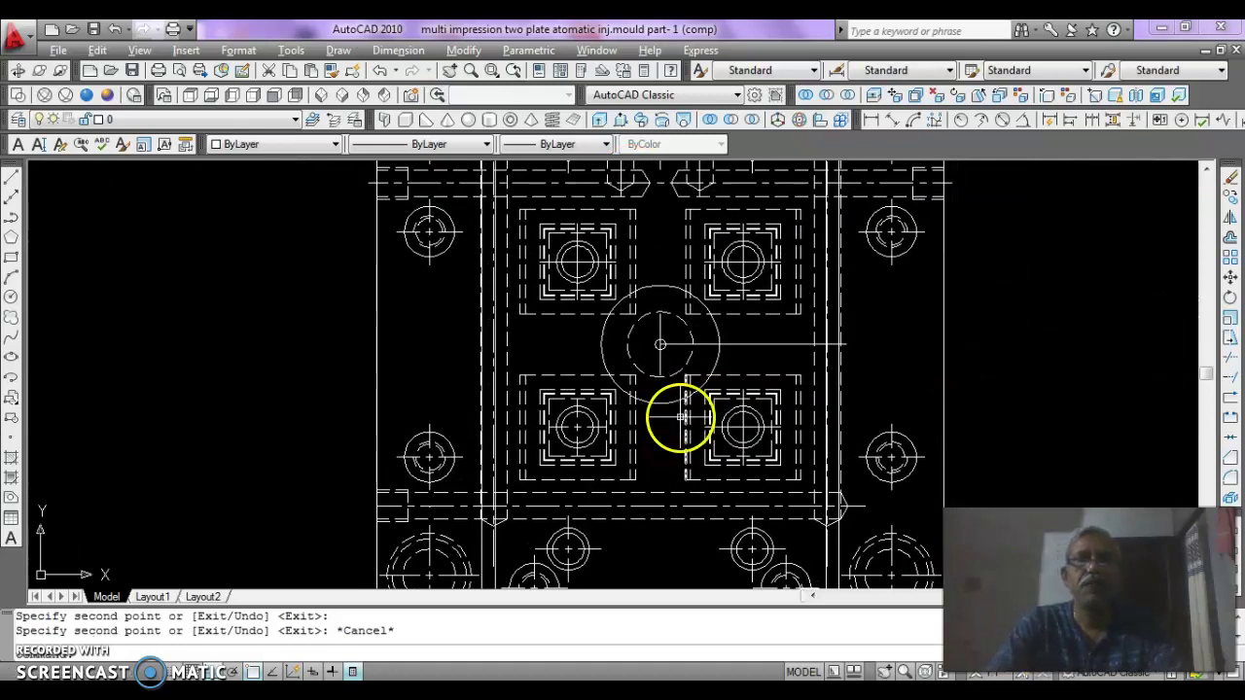
middle_click_drag(648, 399, 642, 240)
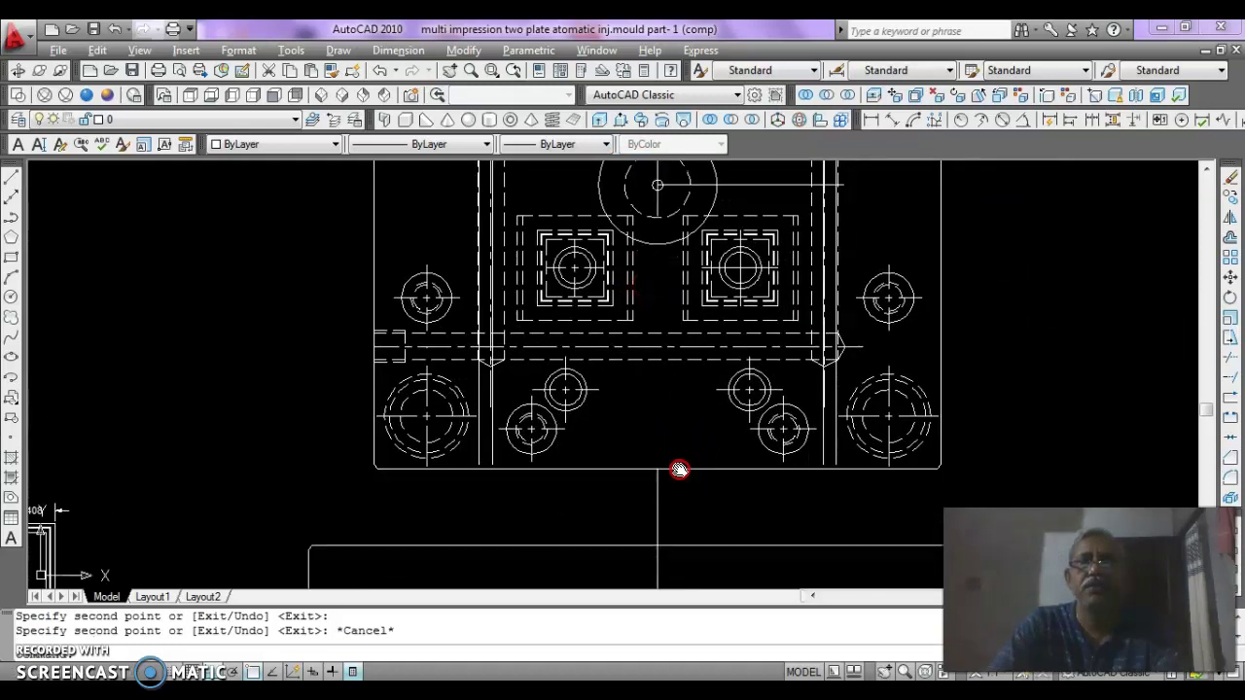
middle_click_drag(678, 470, 668, 277)
key("Escape")
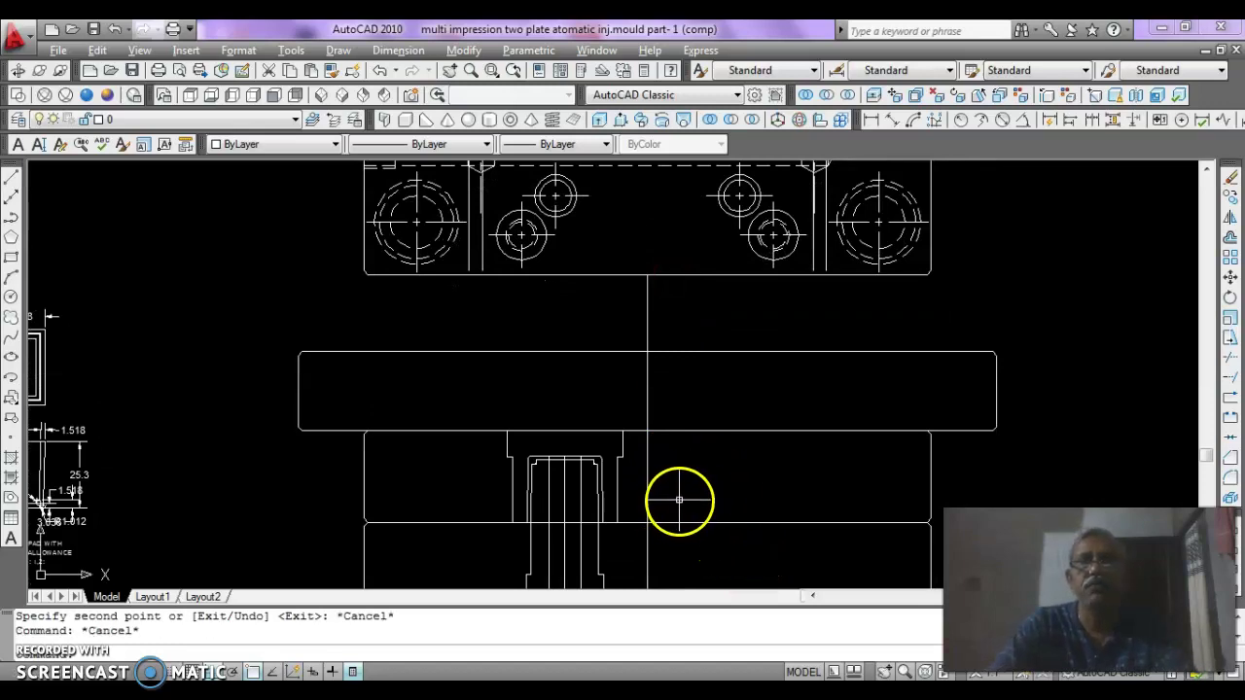
key("Escape")
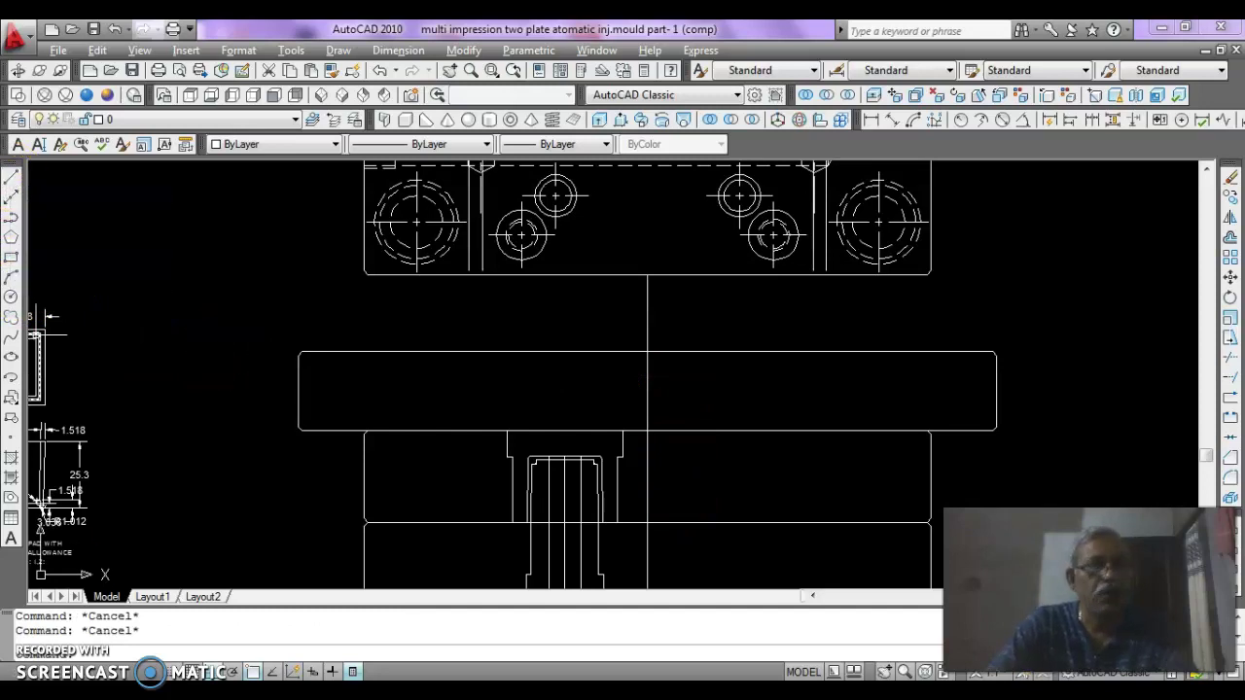
left_click(11, 179)
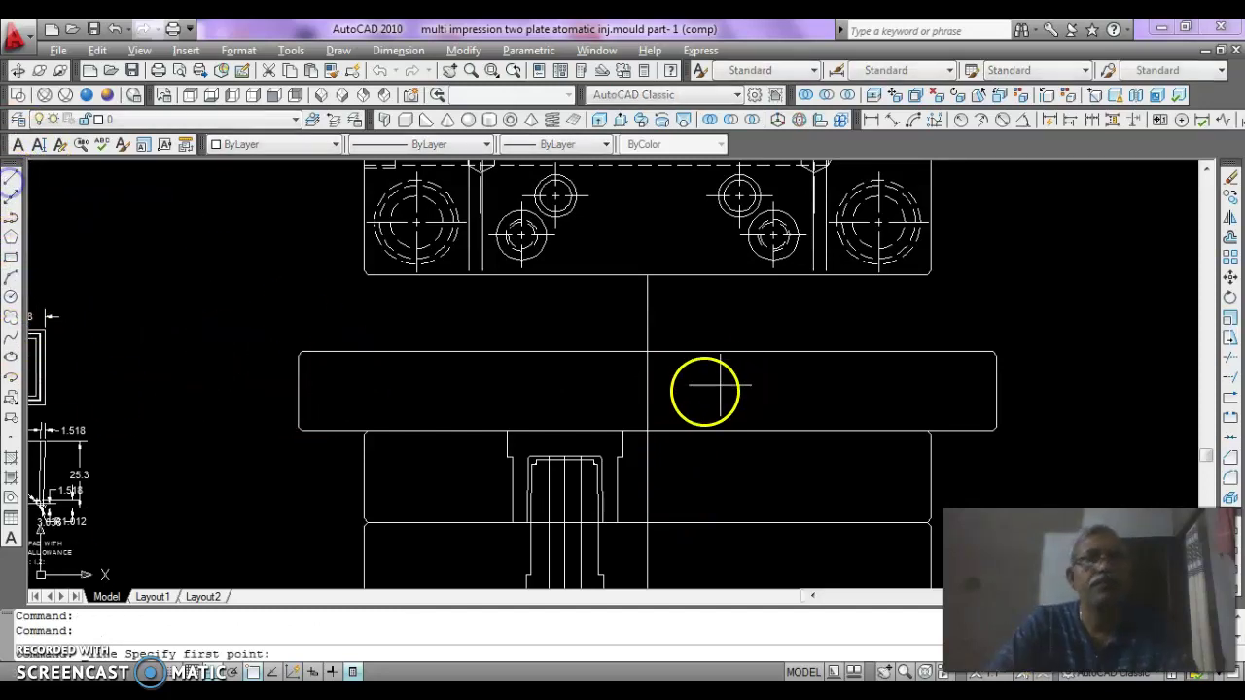
left_click(647, 352)
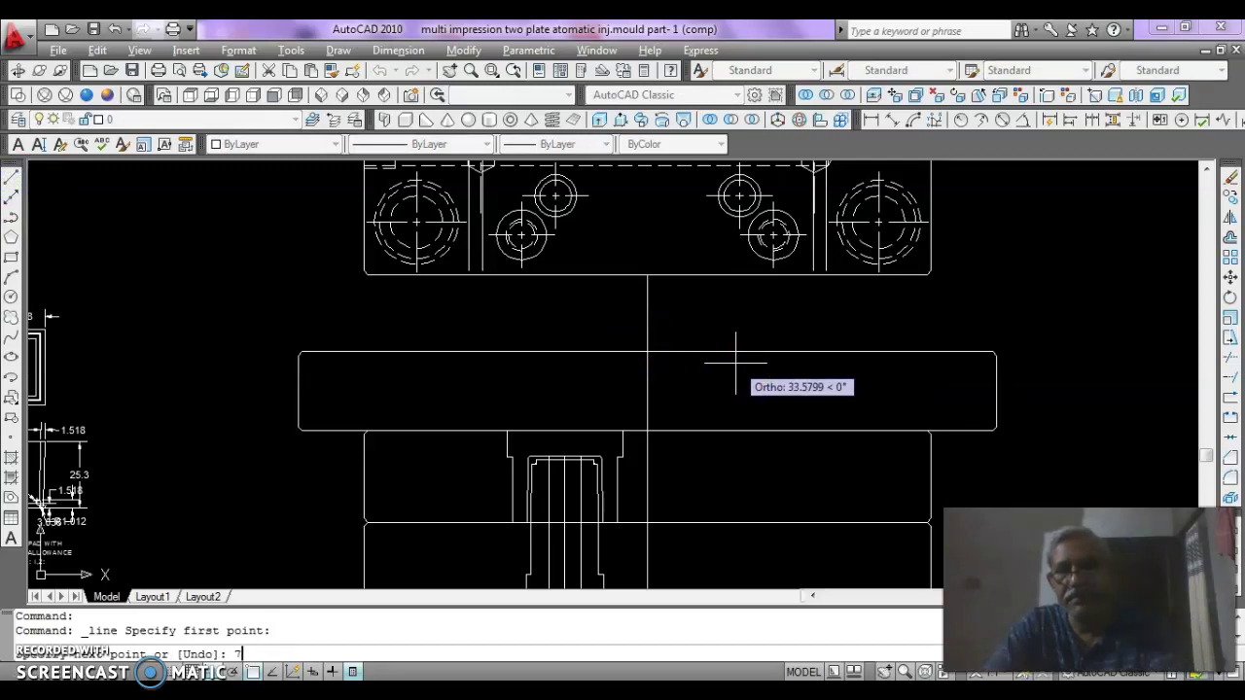
type("70")
key("Return")
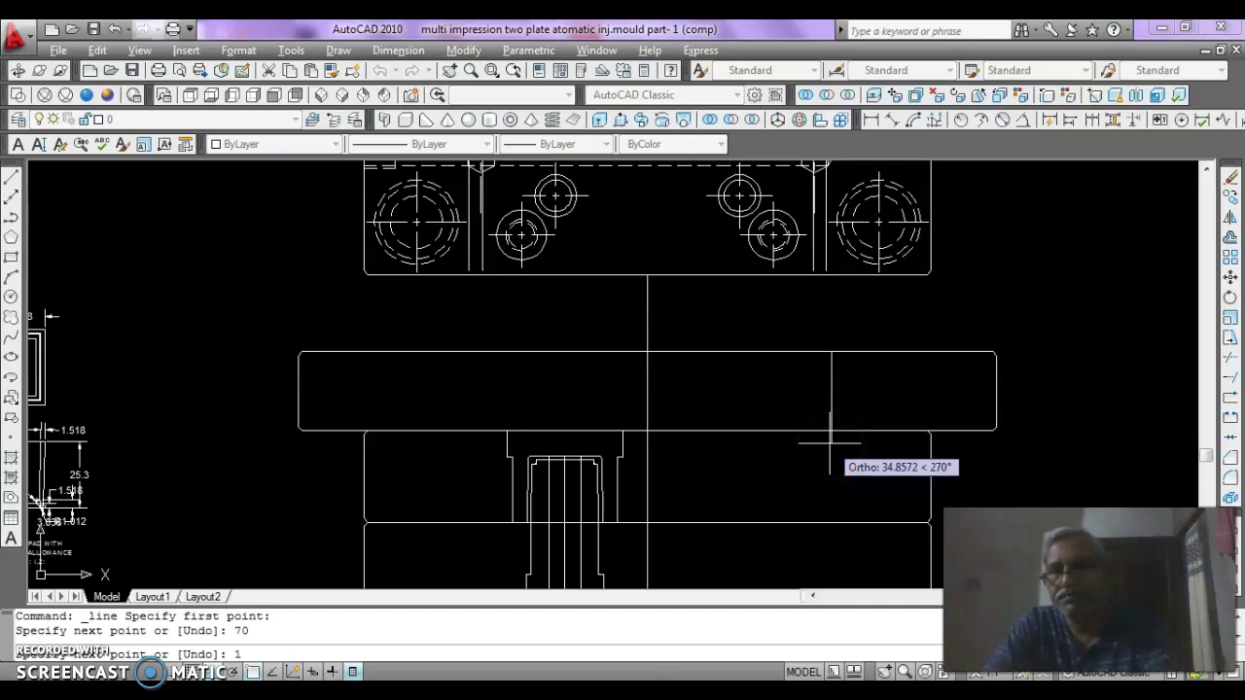
type("10")
key("Return")
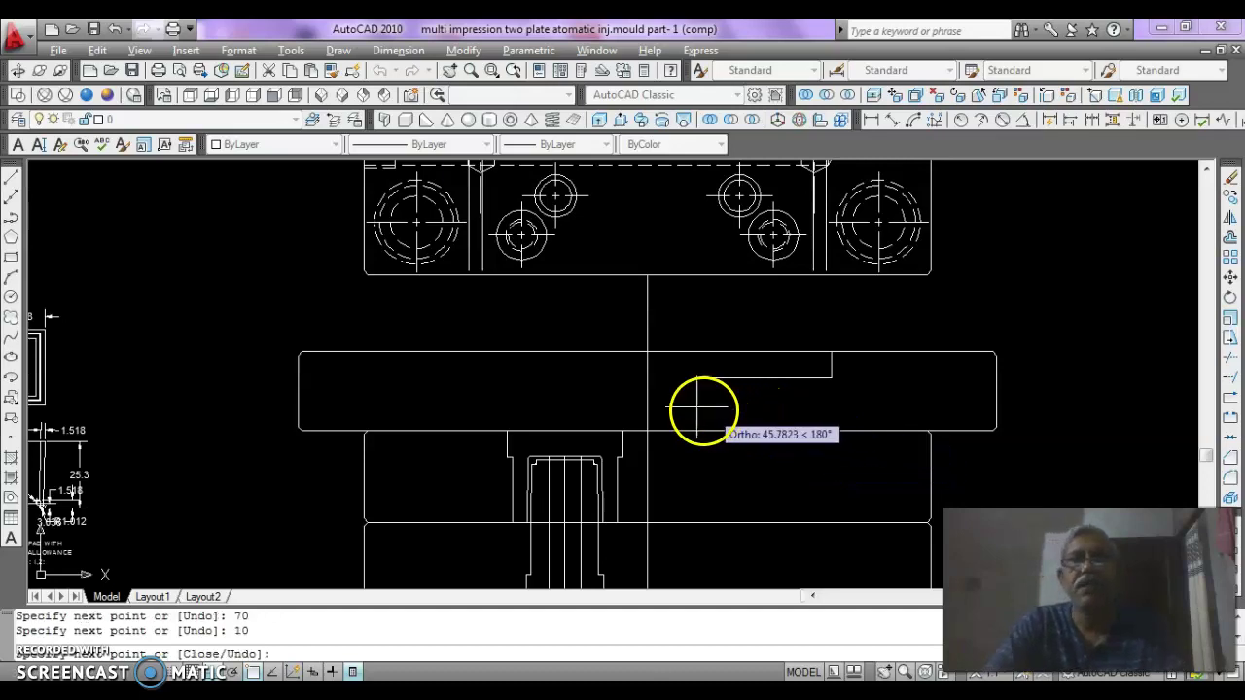
left_click(648, 378)
key("Escape")
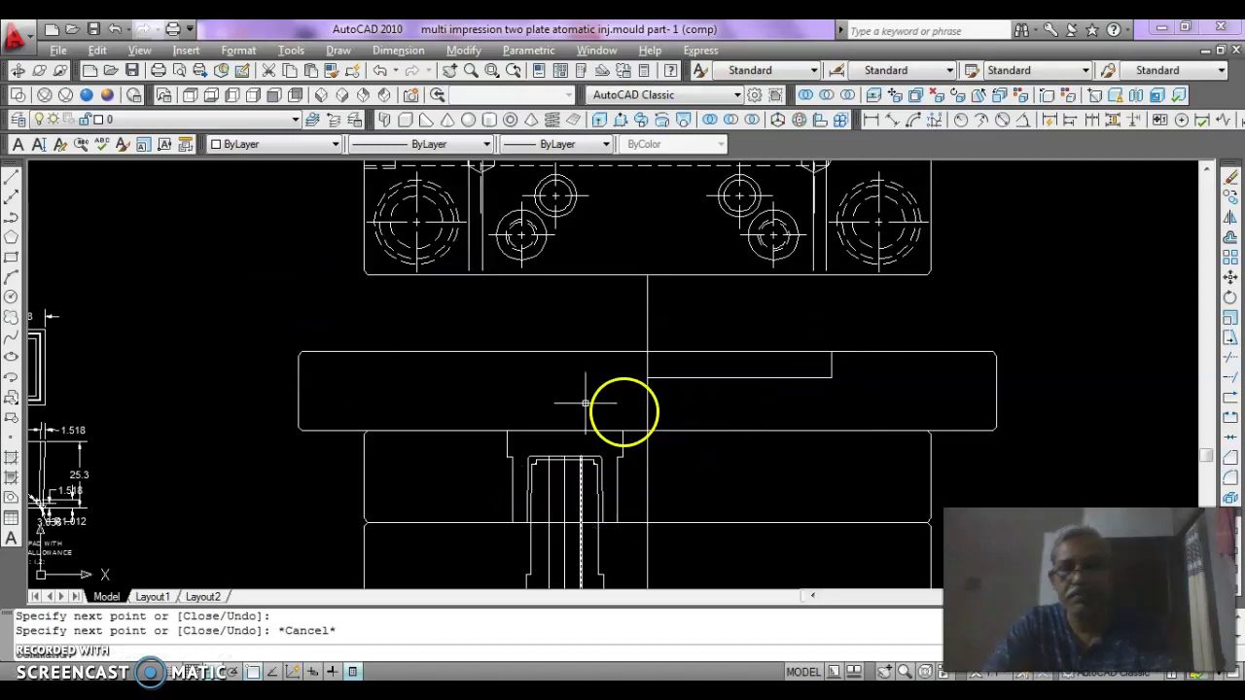
- Draw a raised step above the top plate, going 10 inward from the recess's upper right corner, 10 up, and across to the centre line
left_click(10, 181)
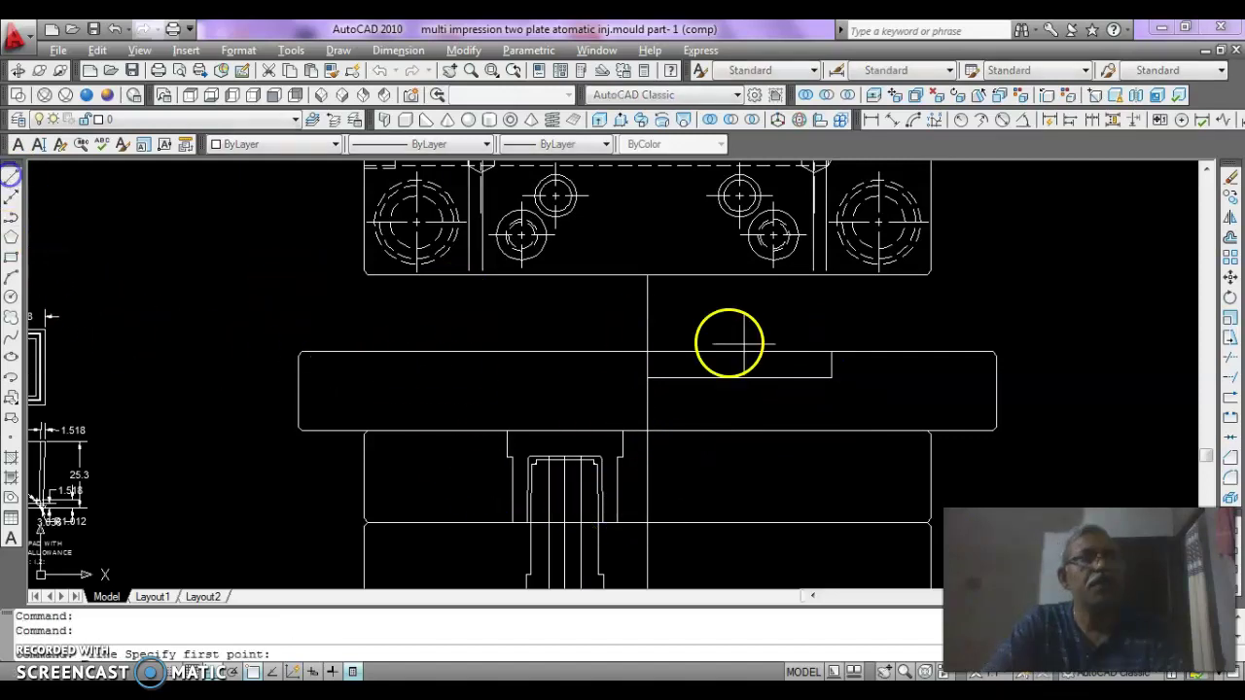
left_click(834, 352)
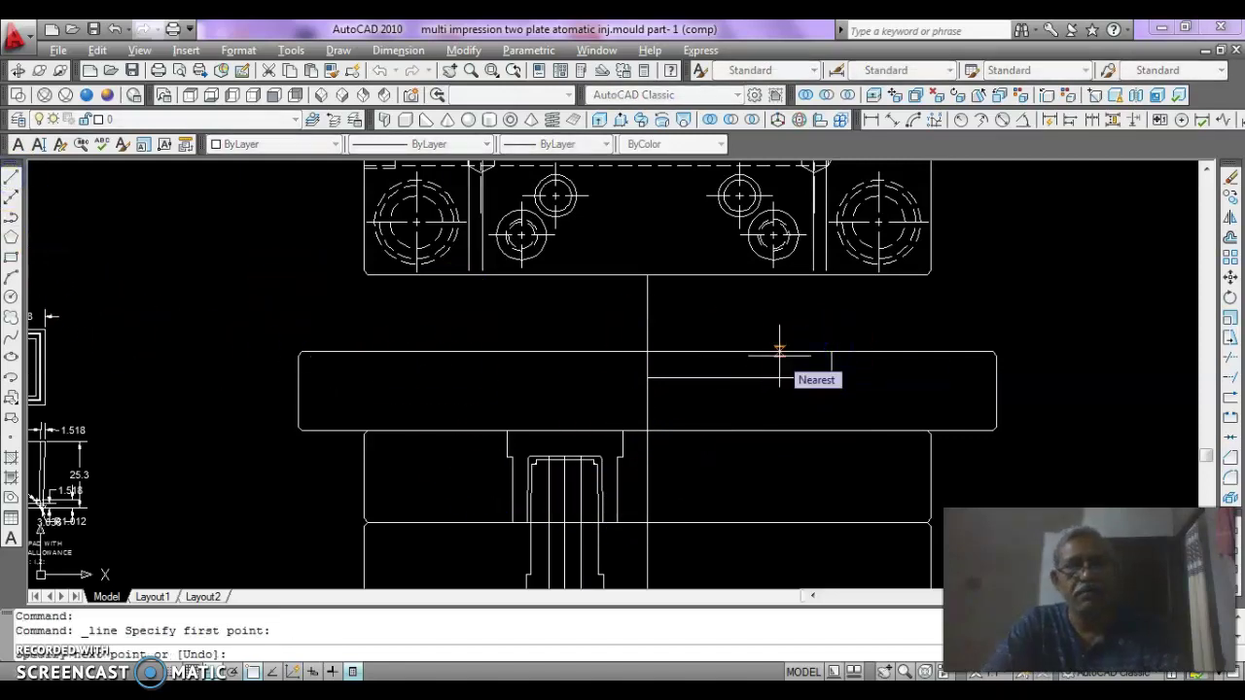
type("10")
key("Return")
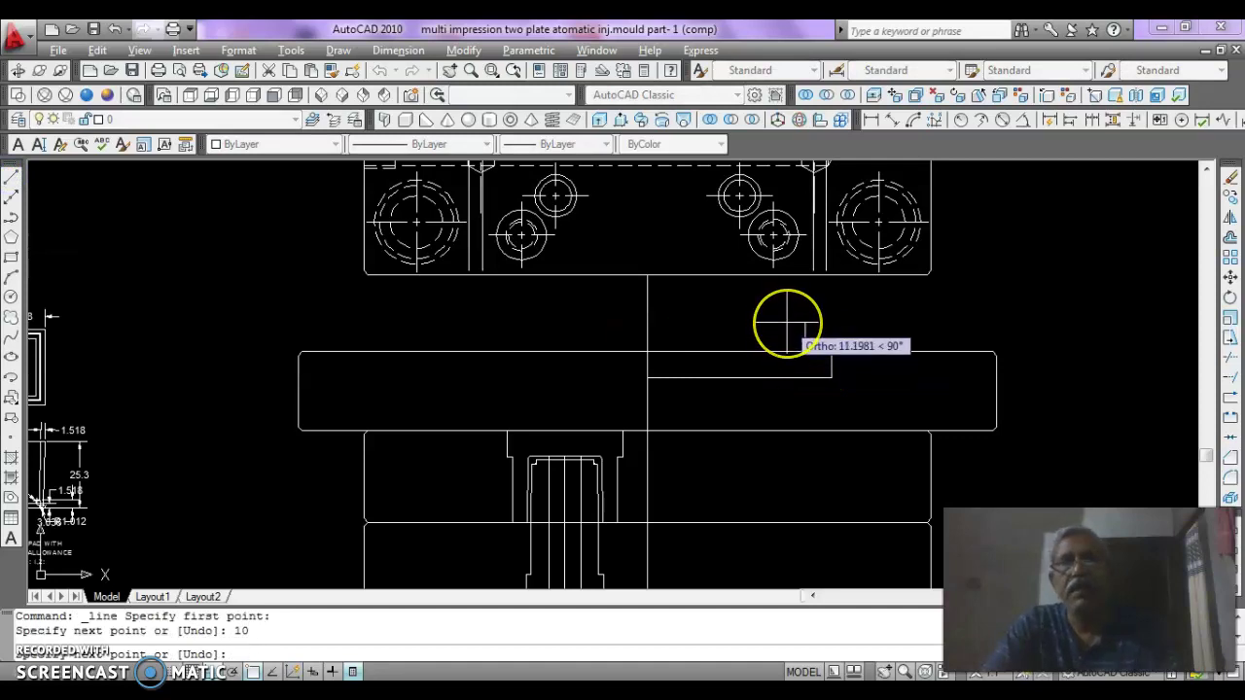
type("10")
key("Return")
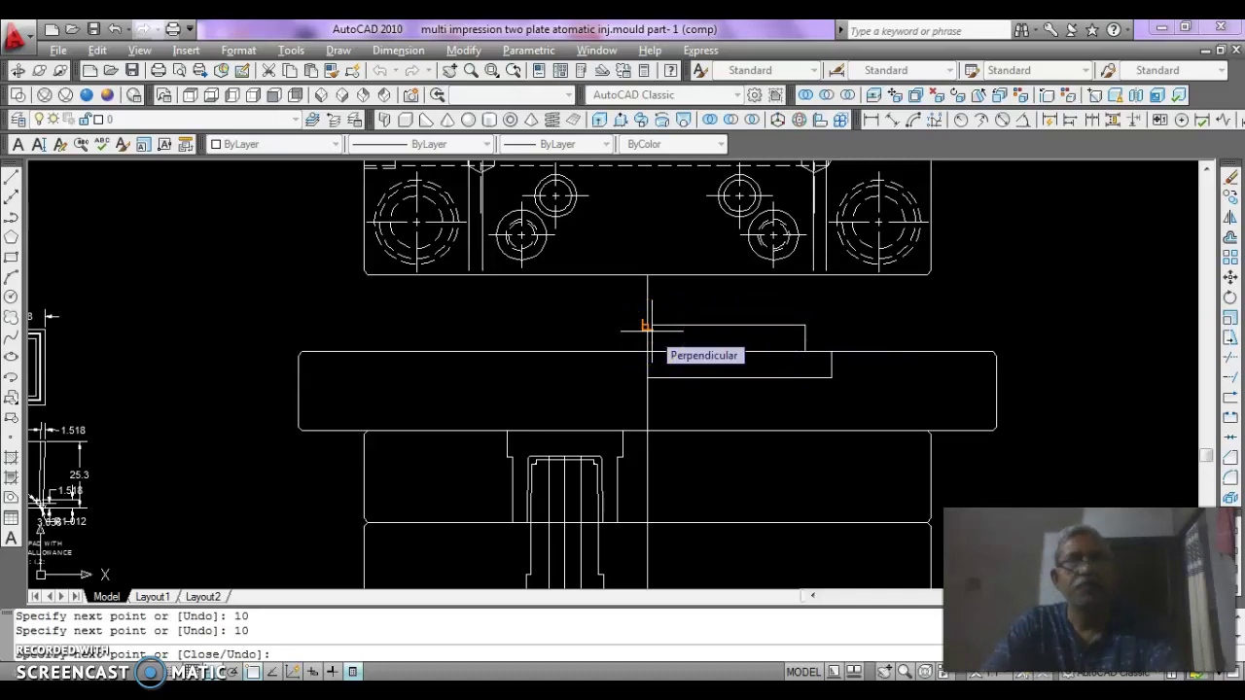
key("Escape")
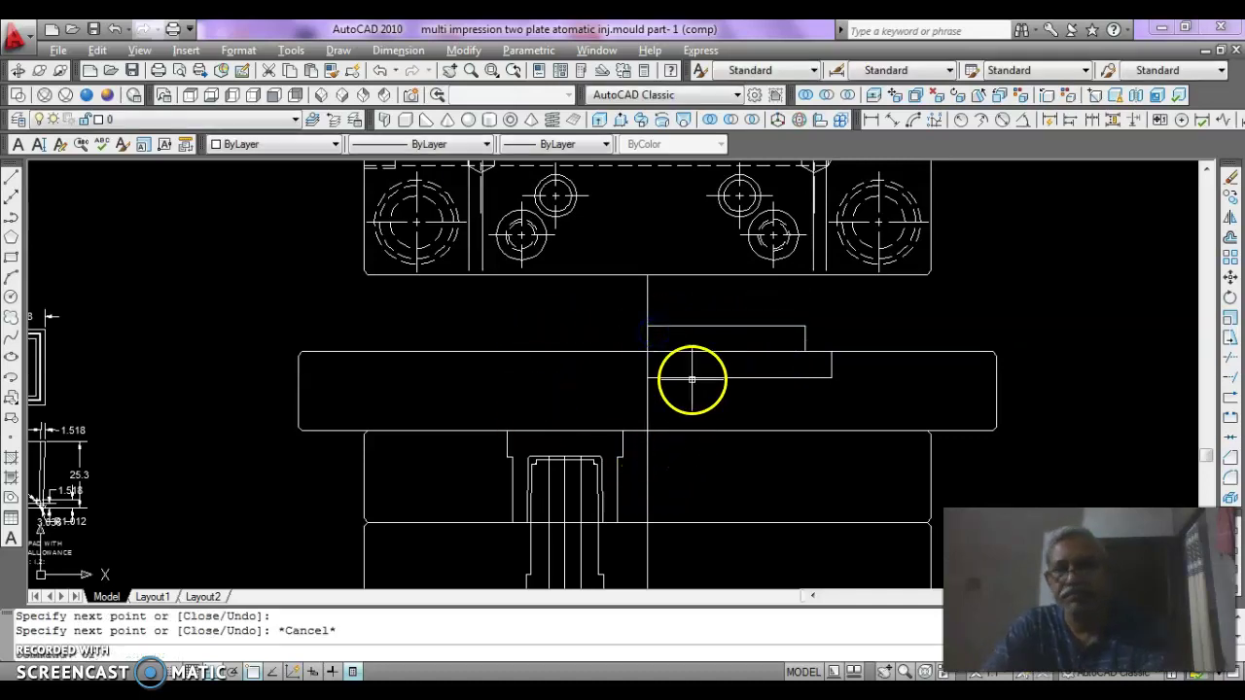
- Trim the vertical centre line's portion above the raised step, between the sectional view and the plan view
type("tr")
key("Return")
key("Return")
left_click(646, 299)
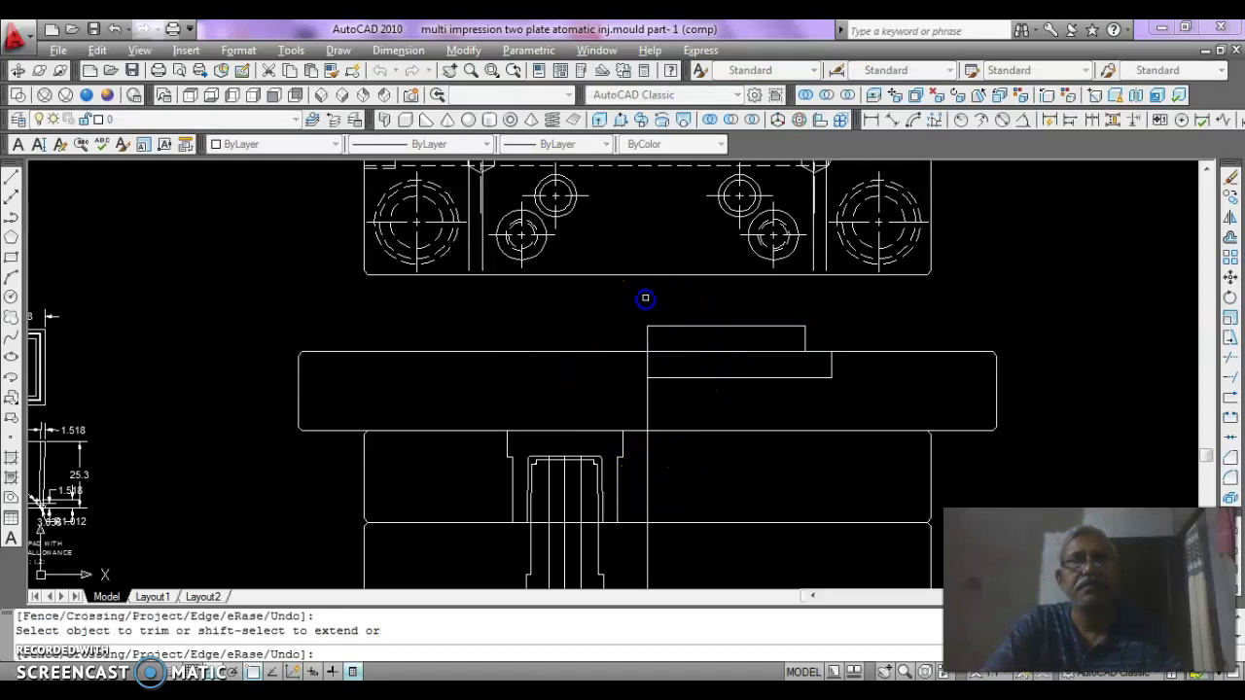
key("Escape")
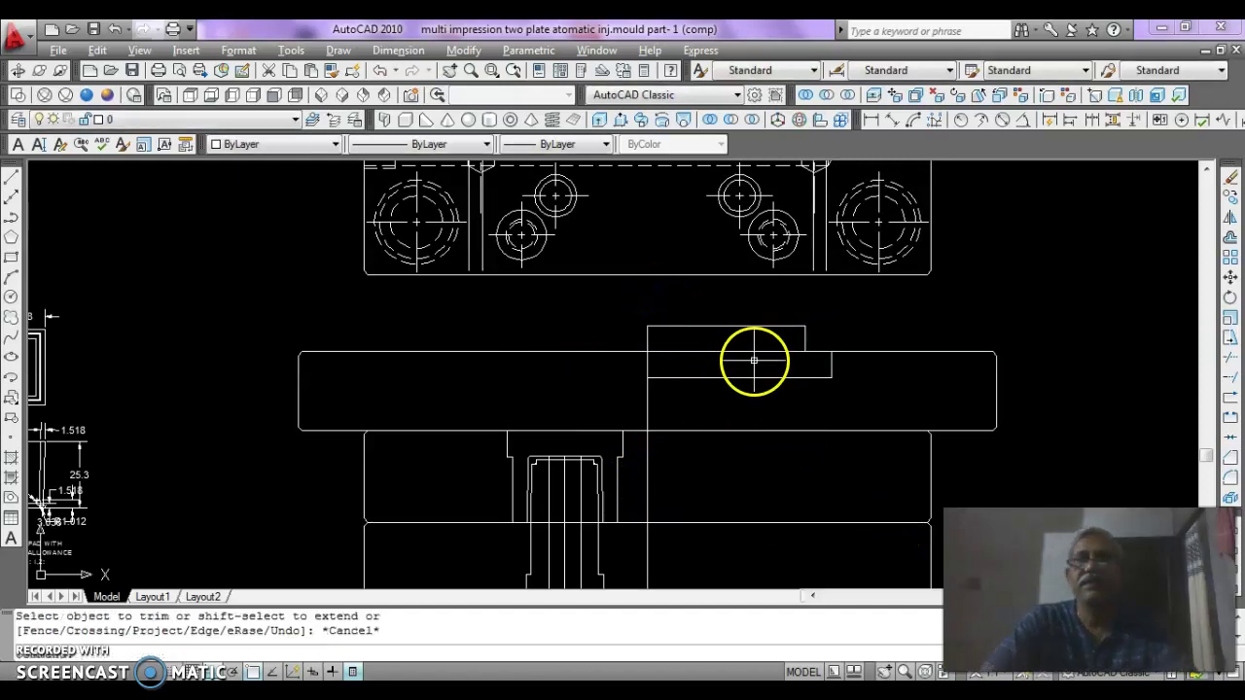
key("Escape")
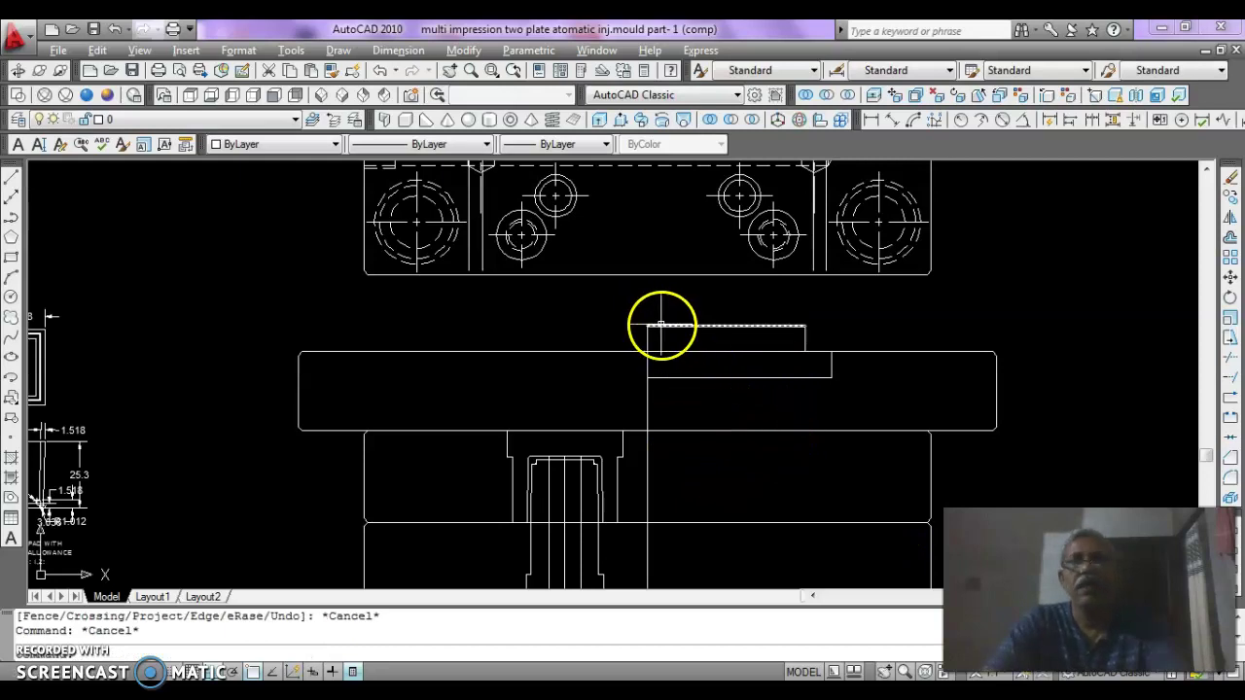
left_click(11, 181)
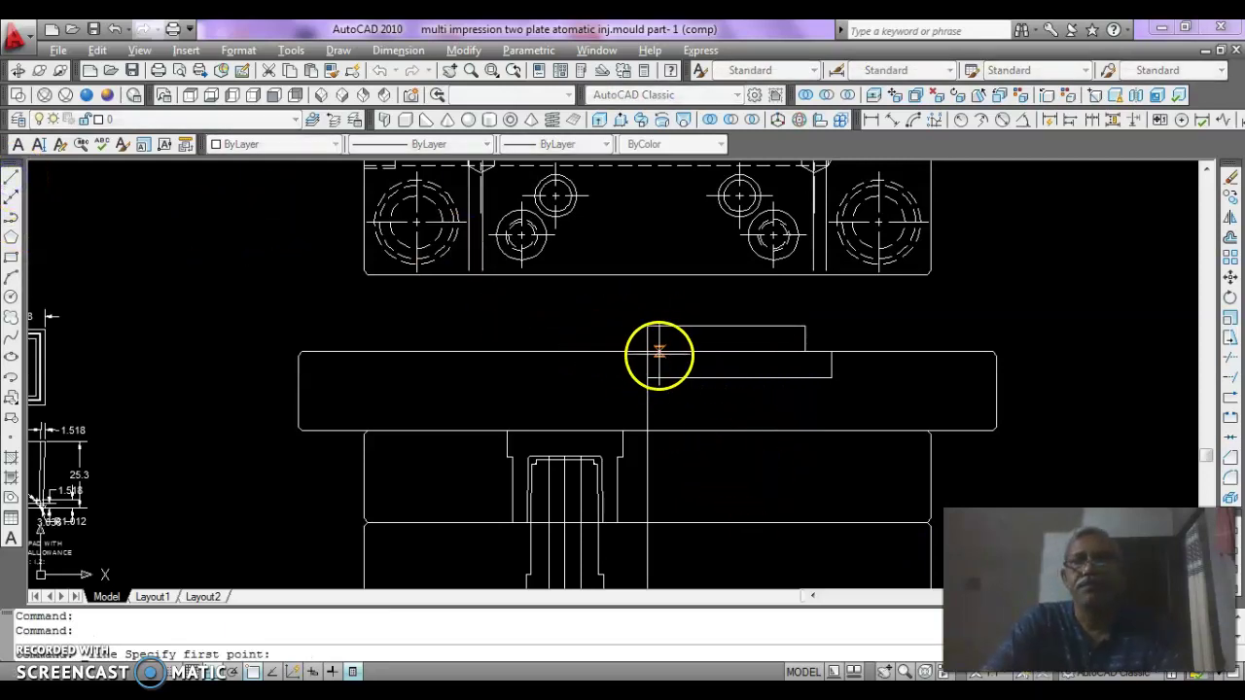
left_click(647, 351)
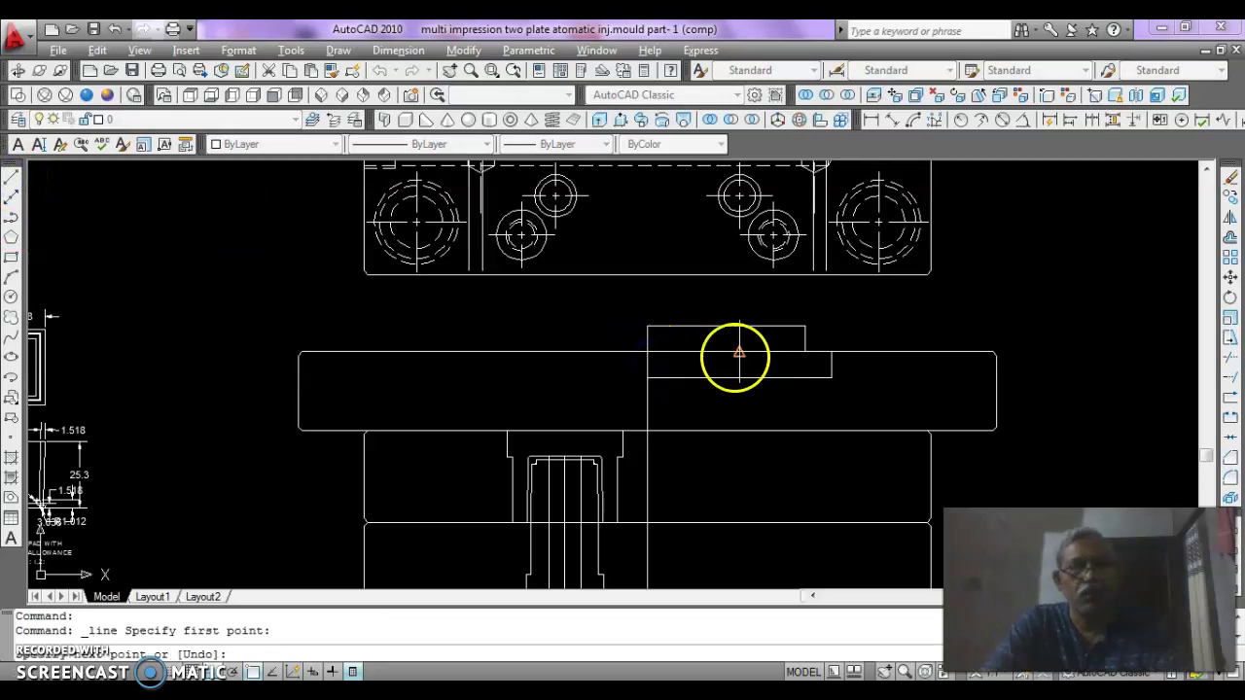
key("Escape")
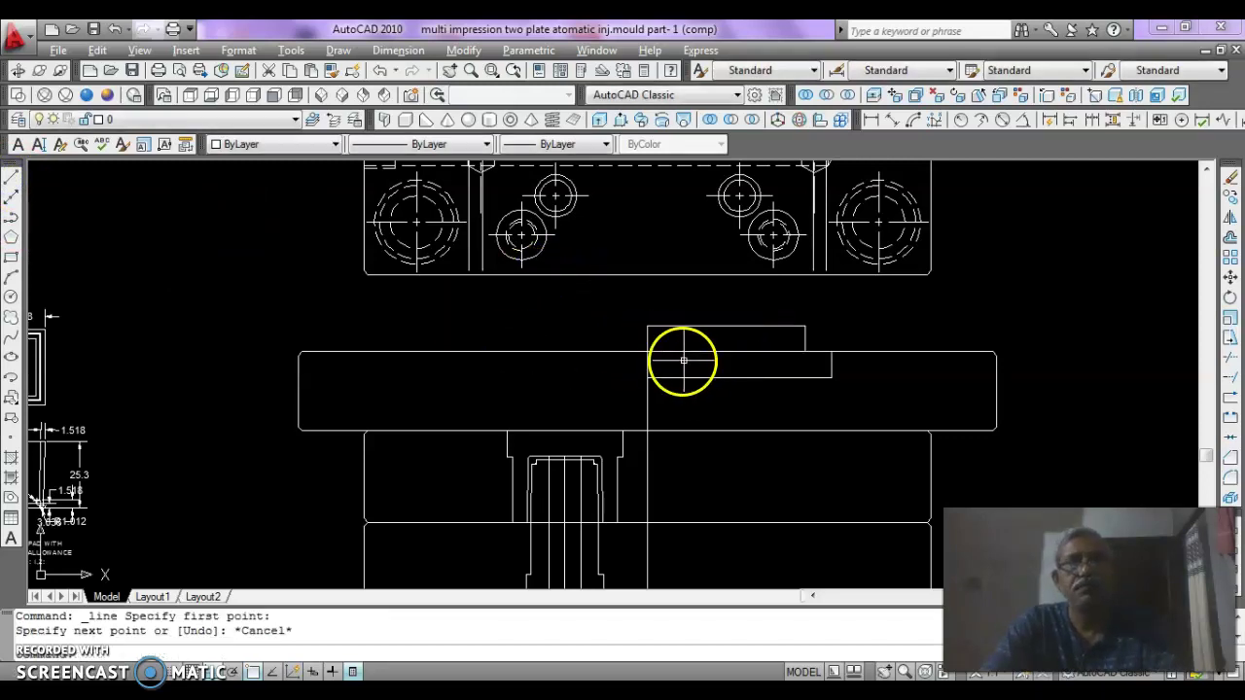
- Erase the two redundant lines overlapping the top plate's upper edge between the centre line and the recess's outer corner
type("e")
key("Return")
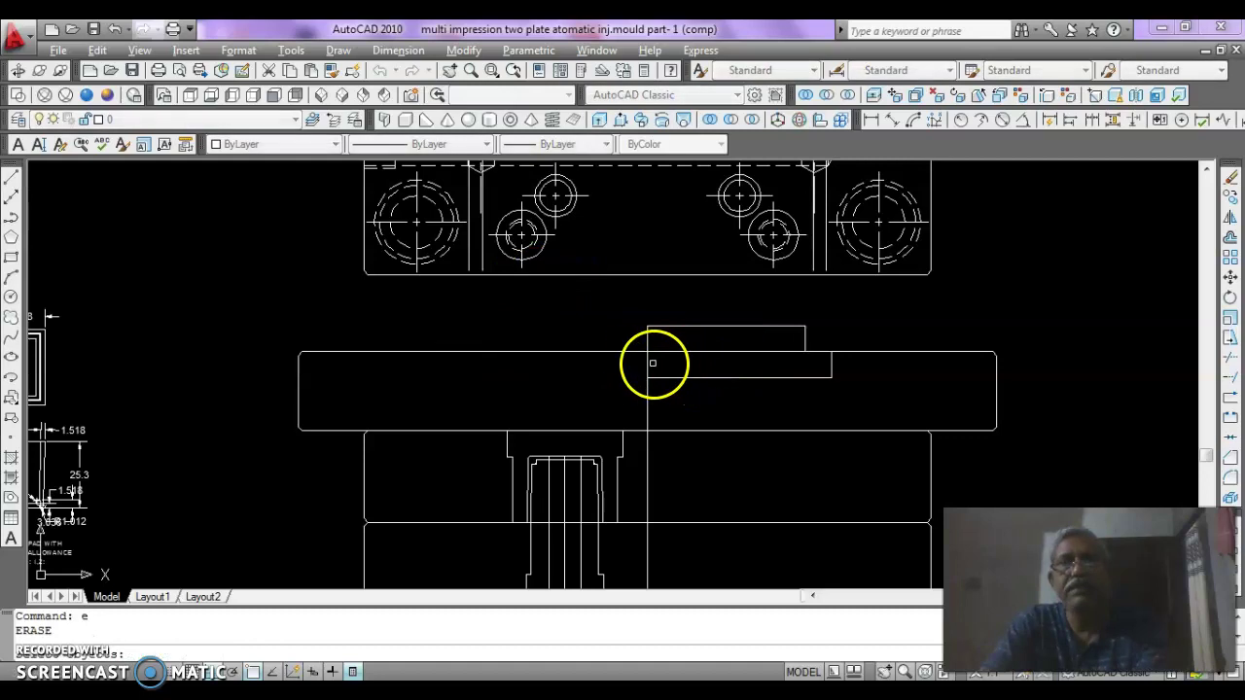
left_click(636, 362)
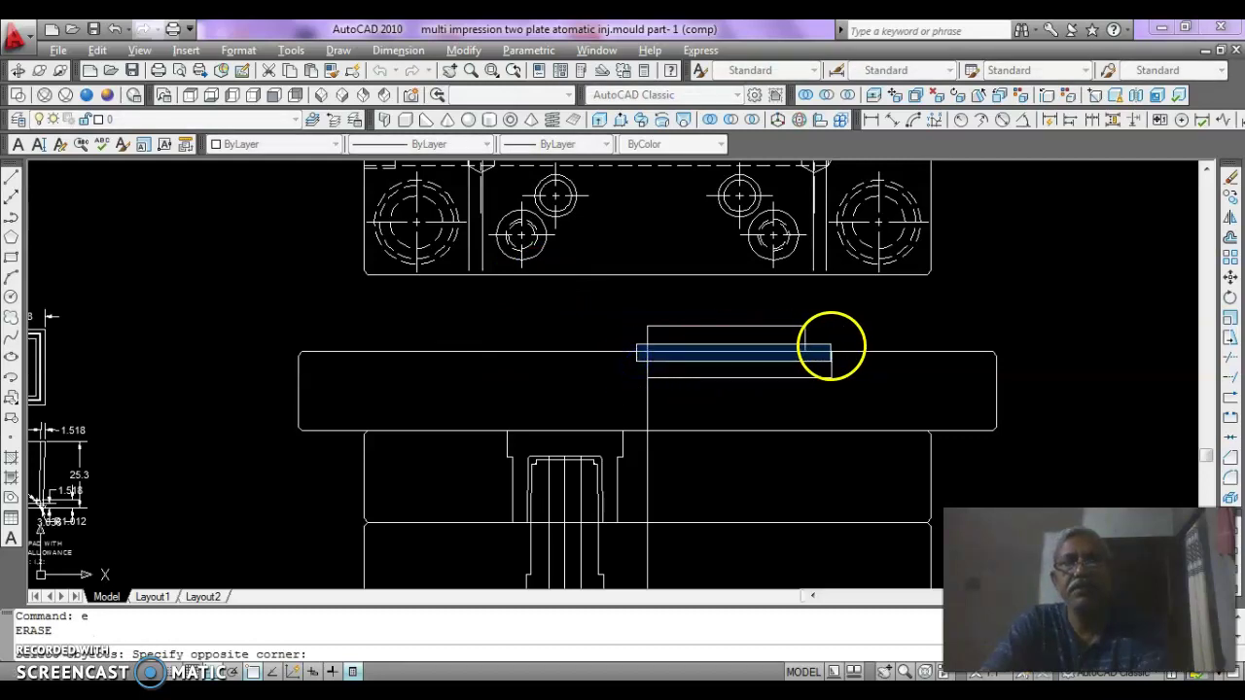
left_click(836, 345)
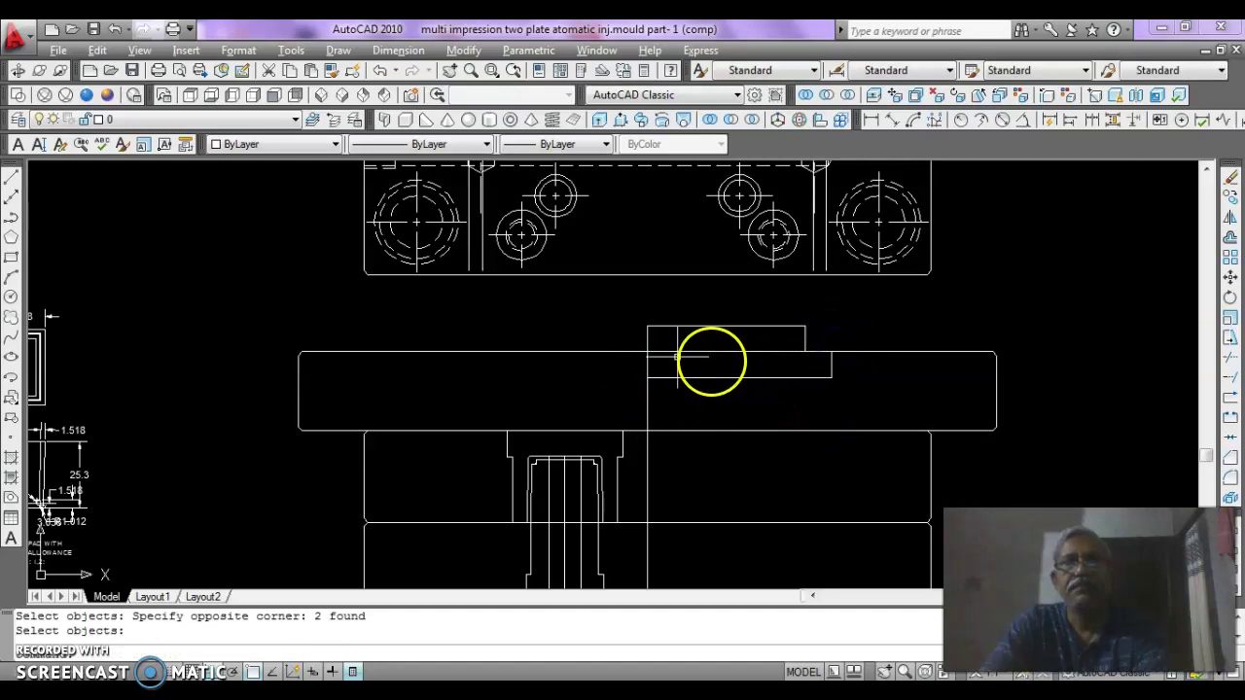
key("Escape")
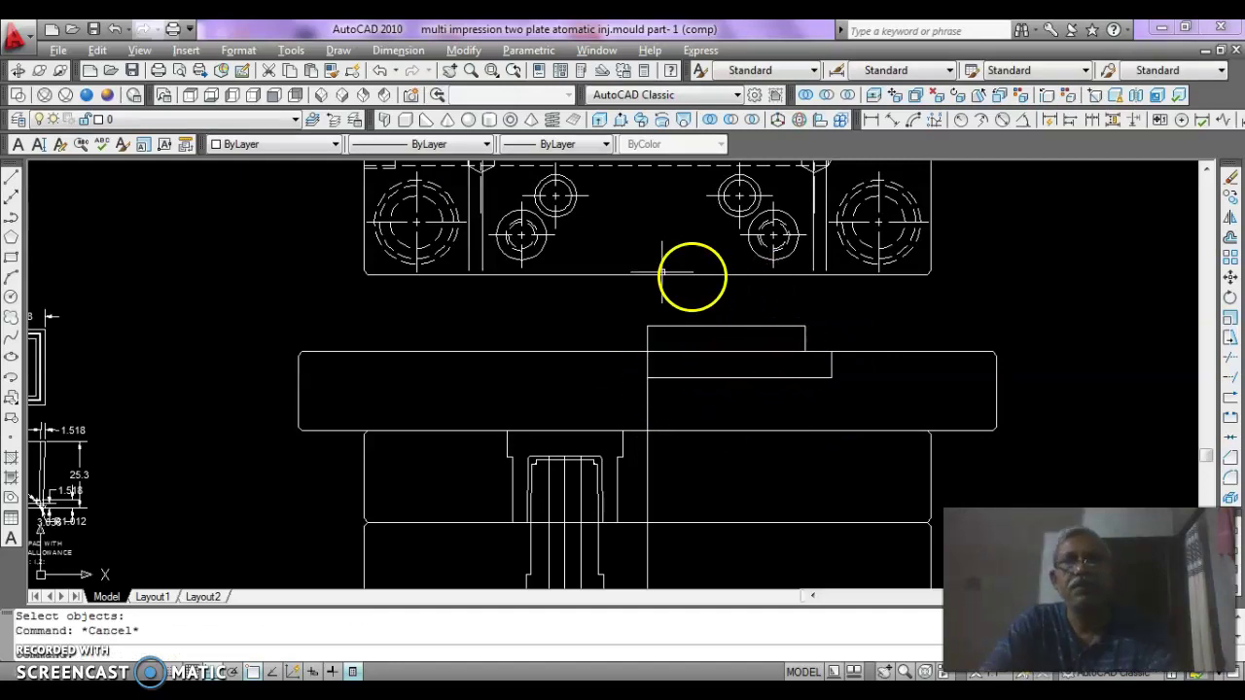
- Draw a line from the centre line 20 right along the recess bottom, then straight up to the top plate's upper edge
left_click(12, 180)
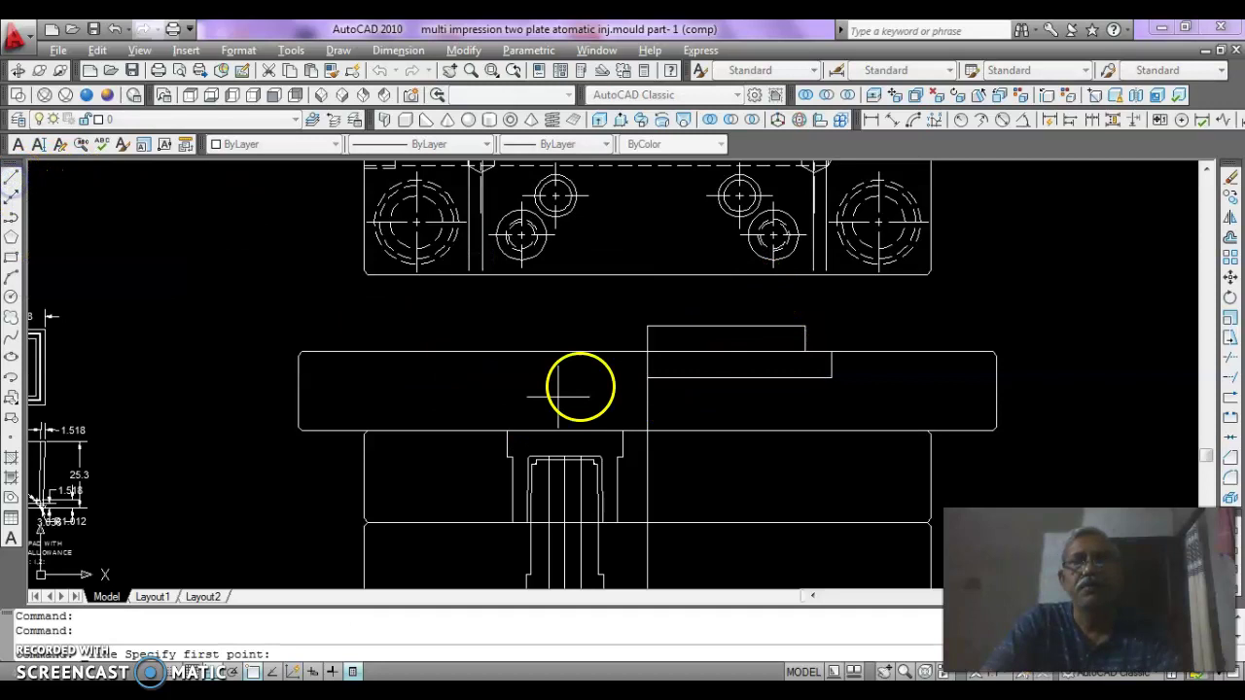
left_click(648, 378)
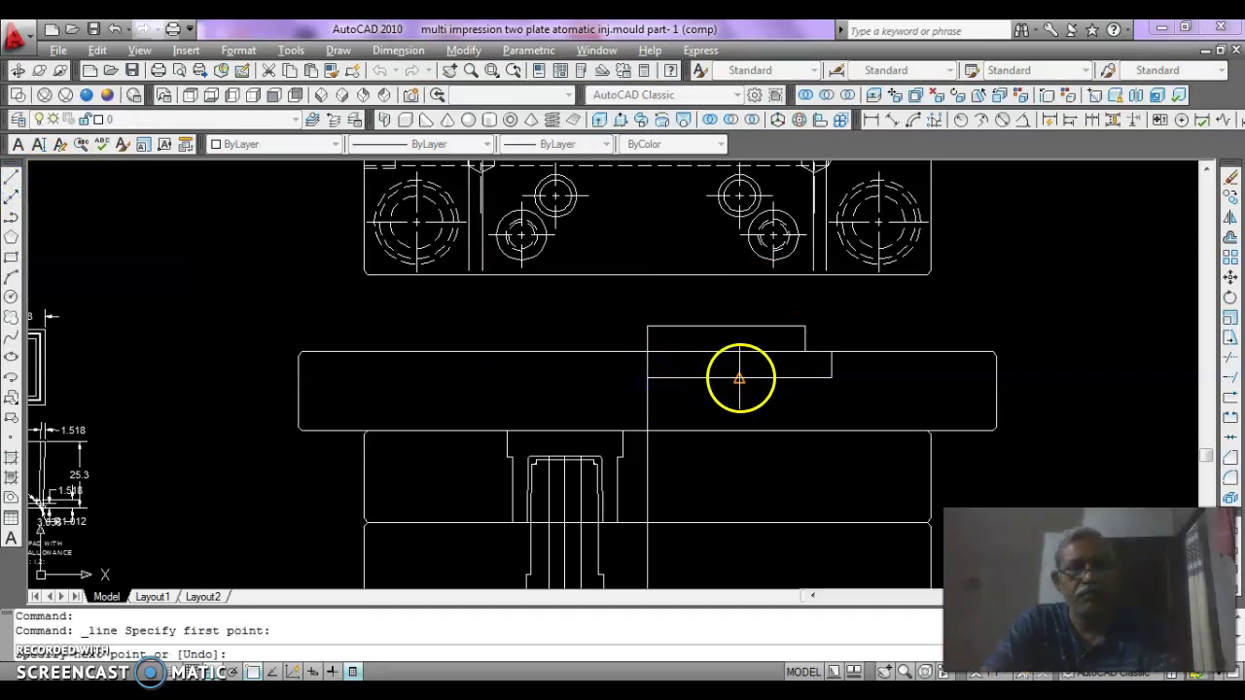
type("20")
key("Return")
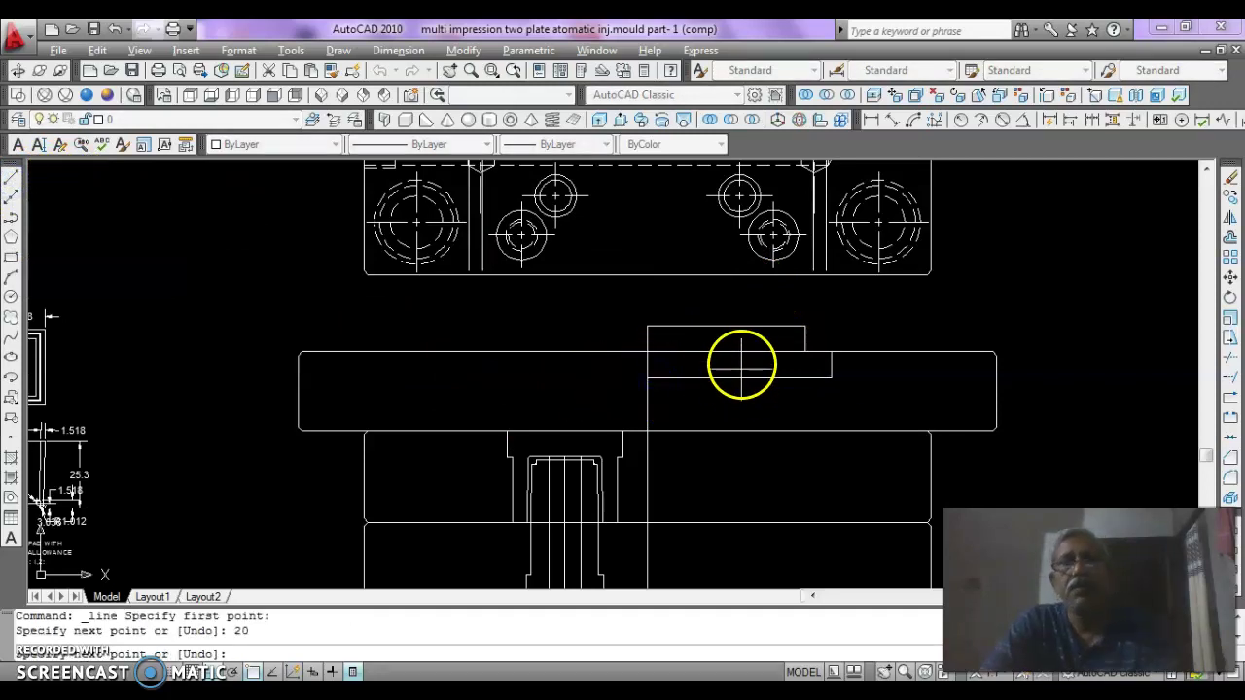
left_click(699, 348)
key("Escape")
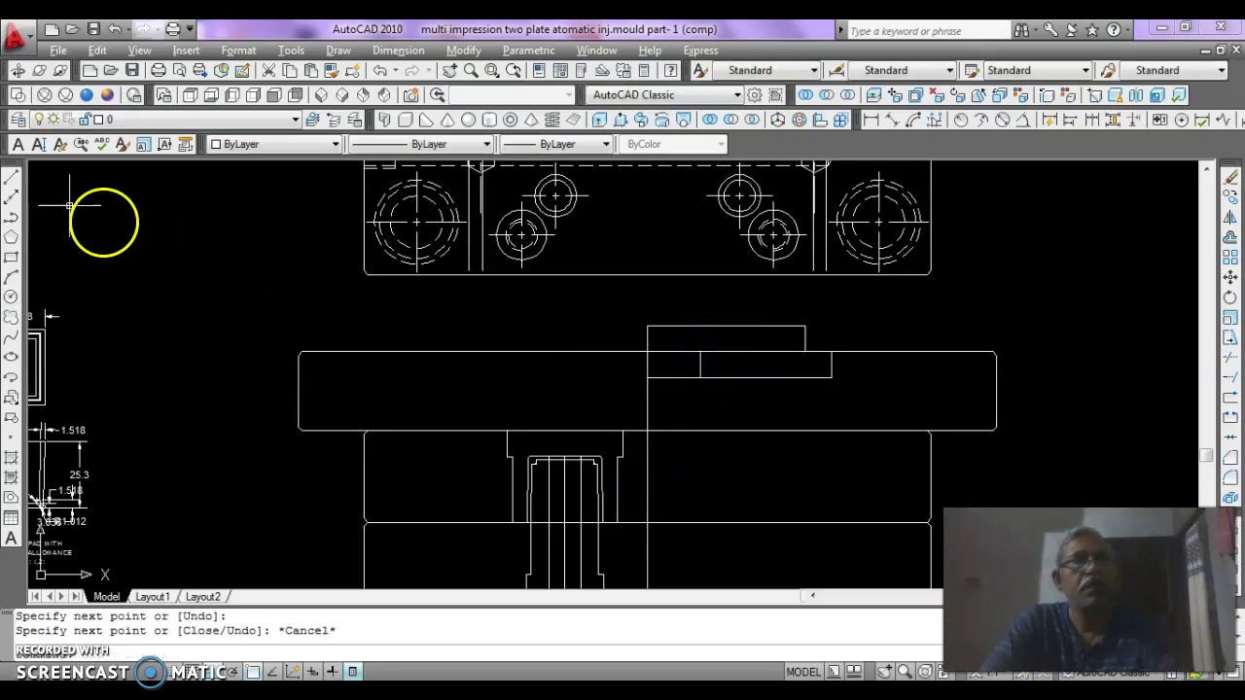
- Draw a tapered line of length 20 at 60 degrees from the upper end of the new vertical line
left_click(10, 178)
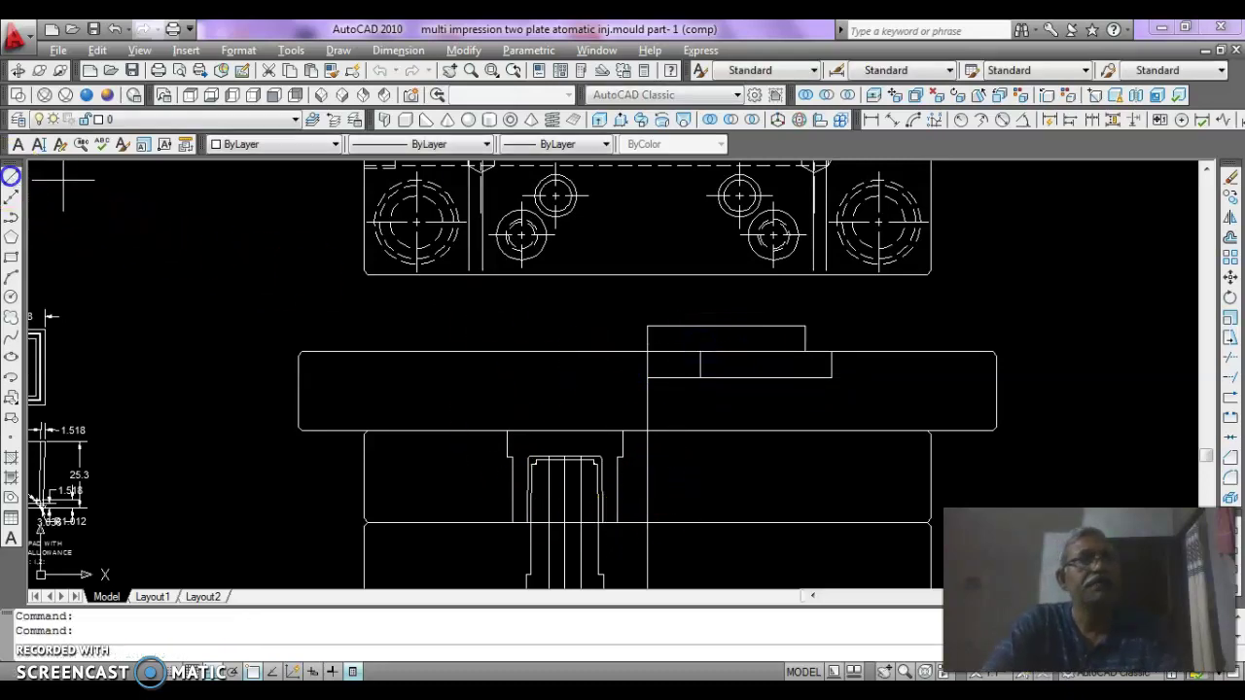
left_click(708, 353)
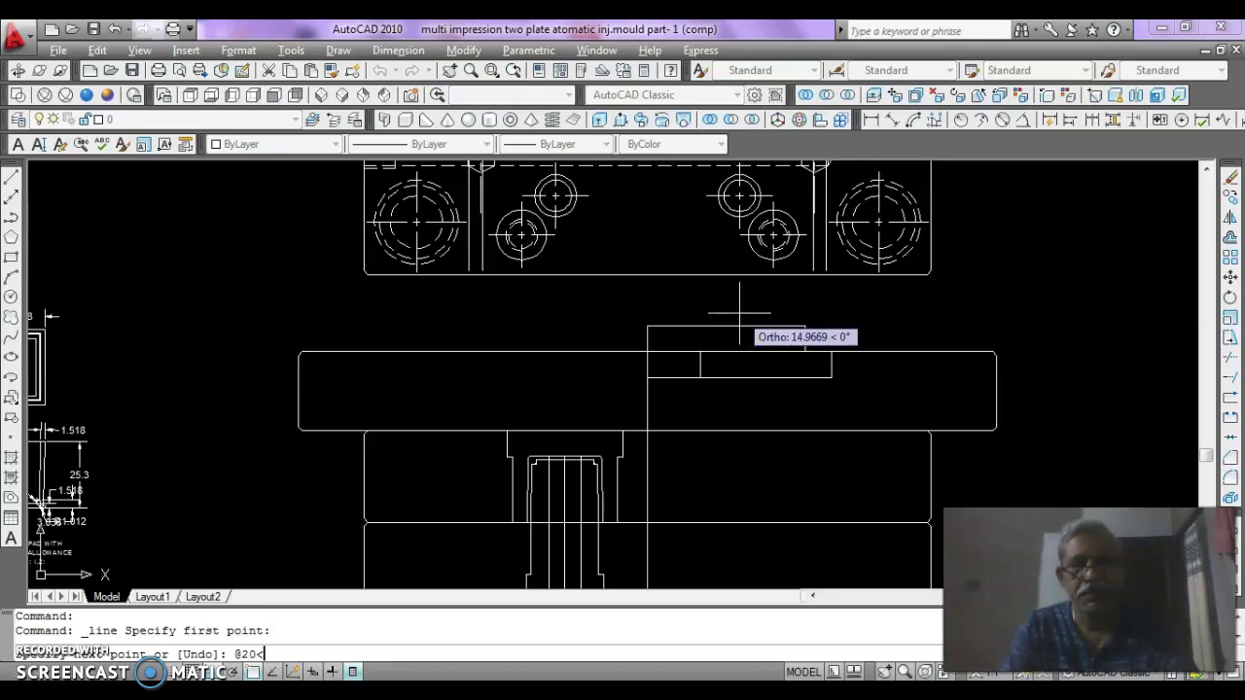
key("Return")
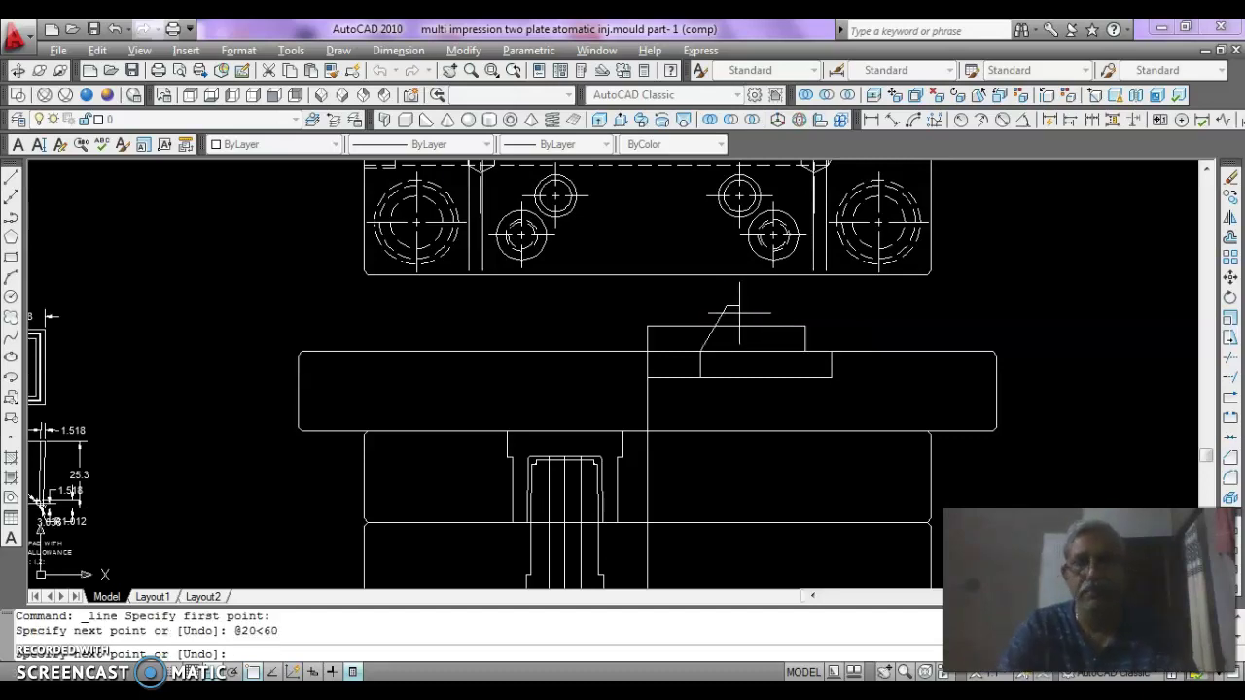
key("Escape")
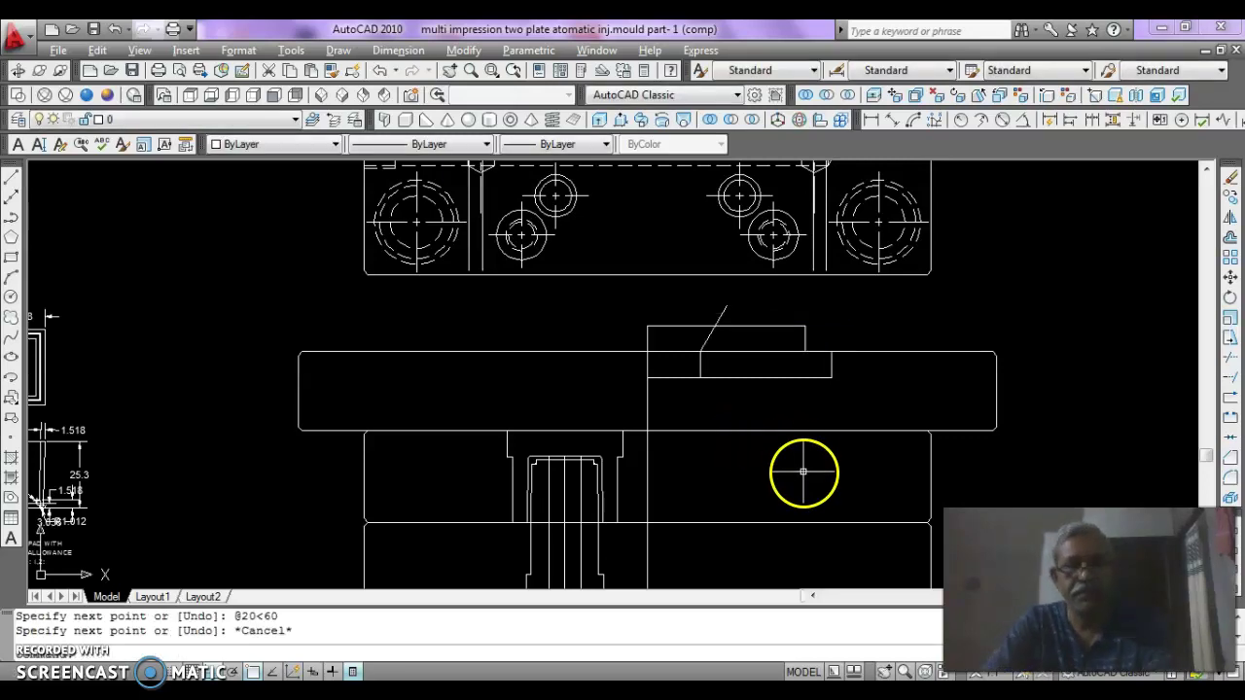
- Trim the tapered line above the raised step and the plate's upper edge between the taper and the step's outer side
type("tr")
key("Return")
key("Return")
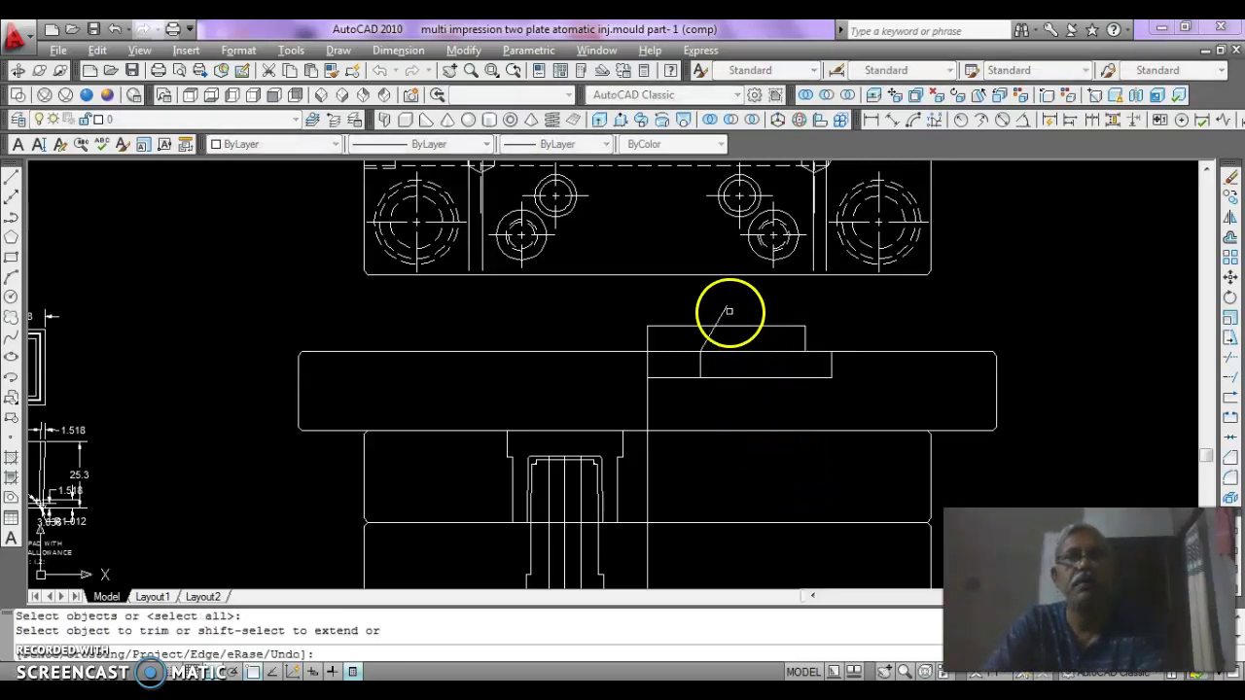
left_click(727, 314)
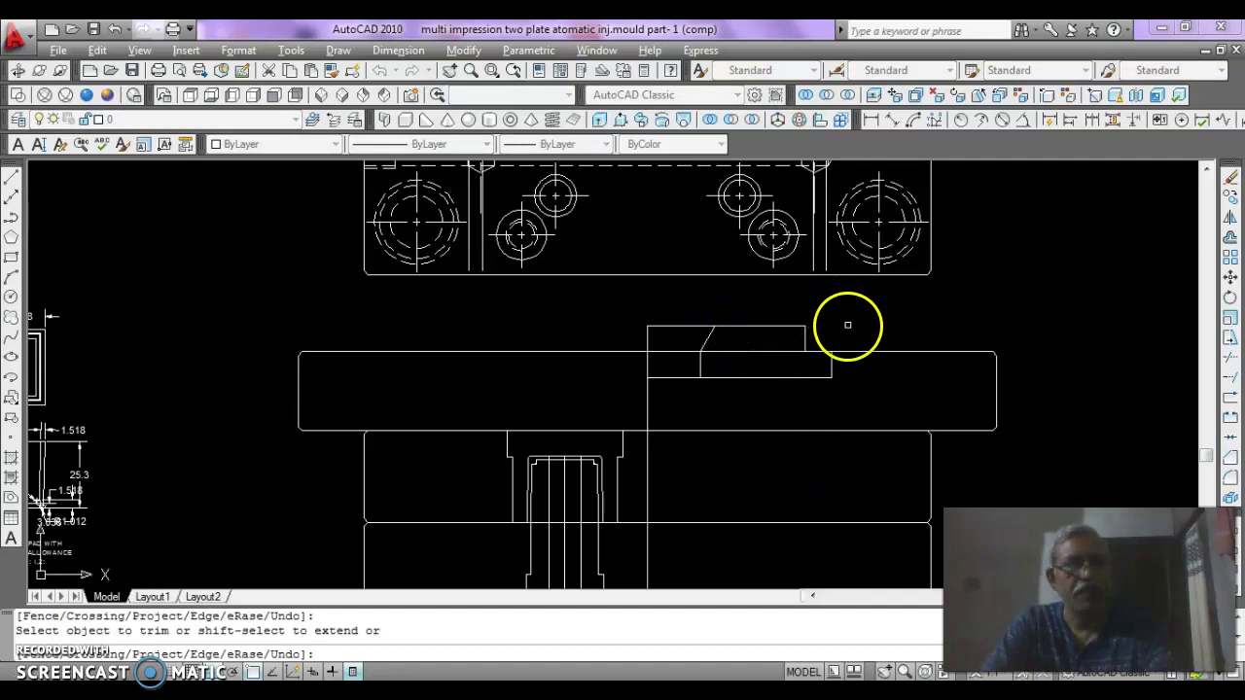
left_click(757, 350)
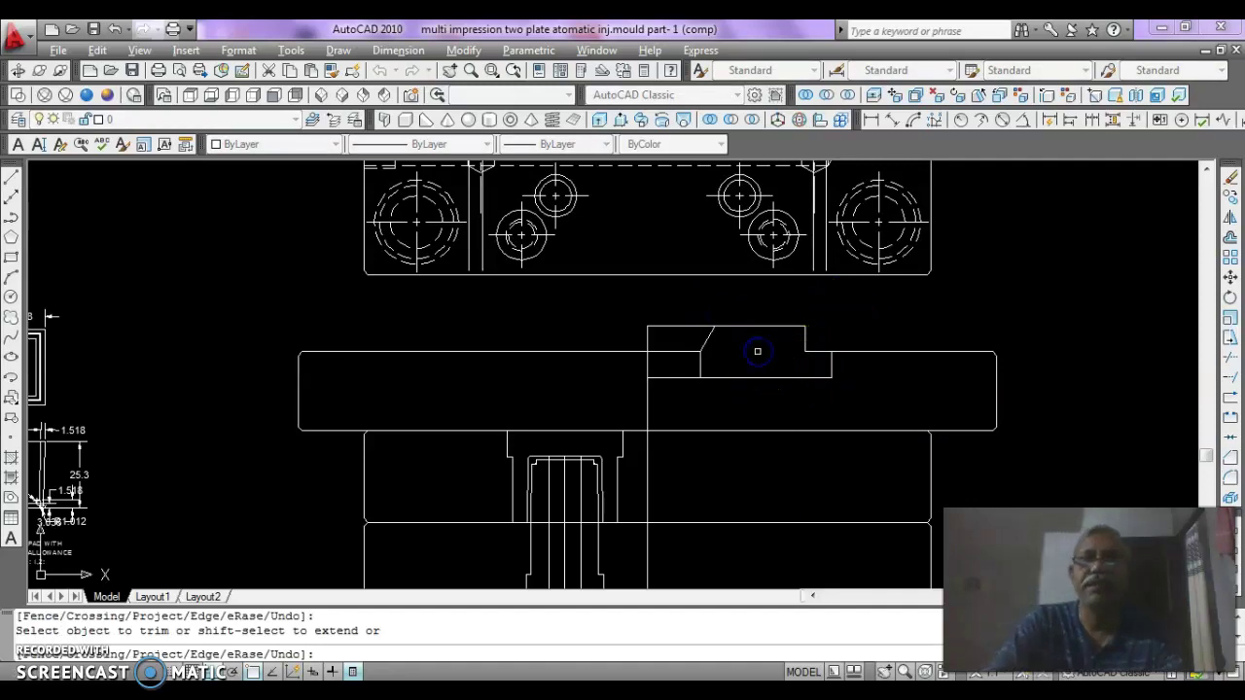
key("Escape")
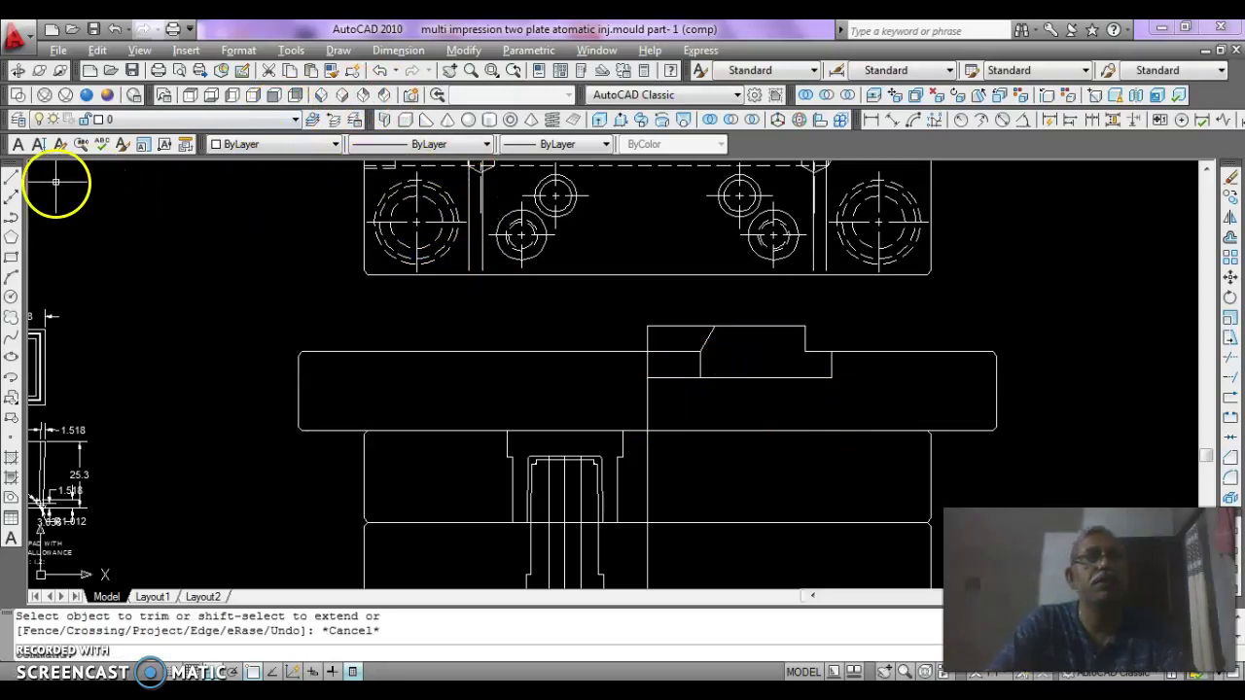
- Draw the stepped bush outline from the recess bottom's centre: 22.5 right, 8 down, 10 inward, then down to the second plate's lower edge
middle_click_drag(597, 389, 566, 280)
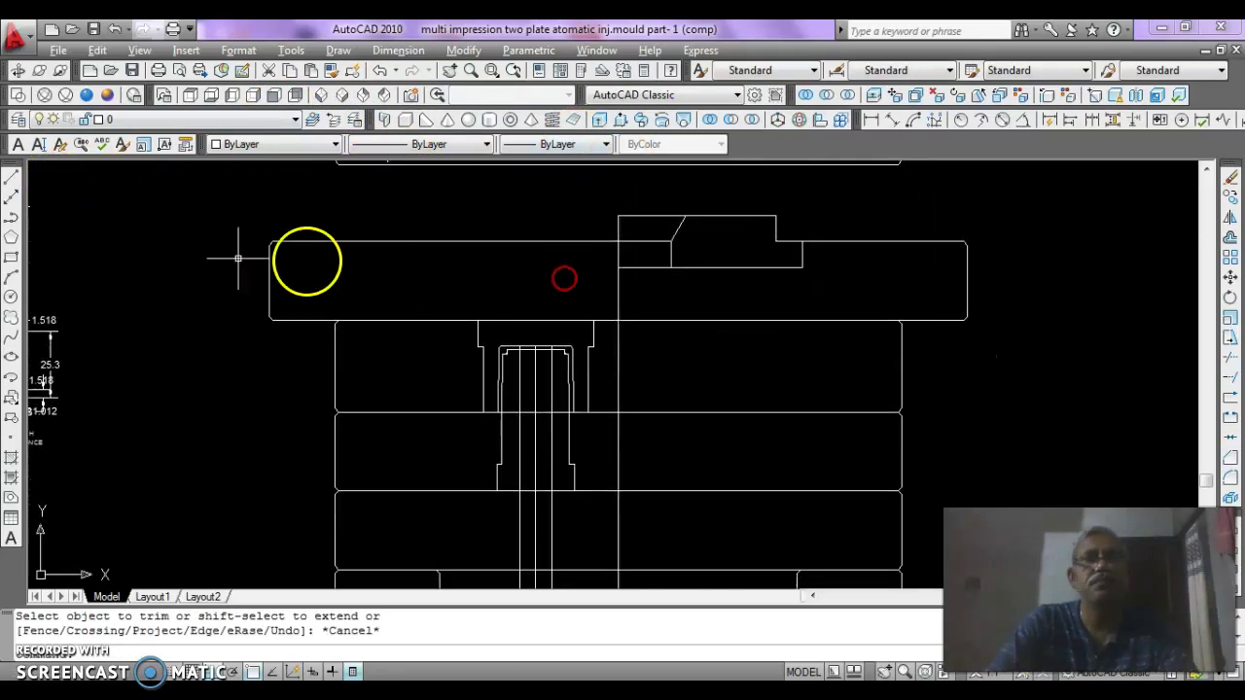
left_click(14, 178)
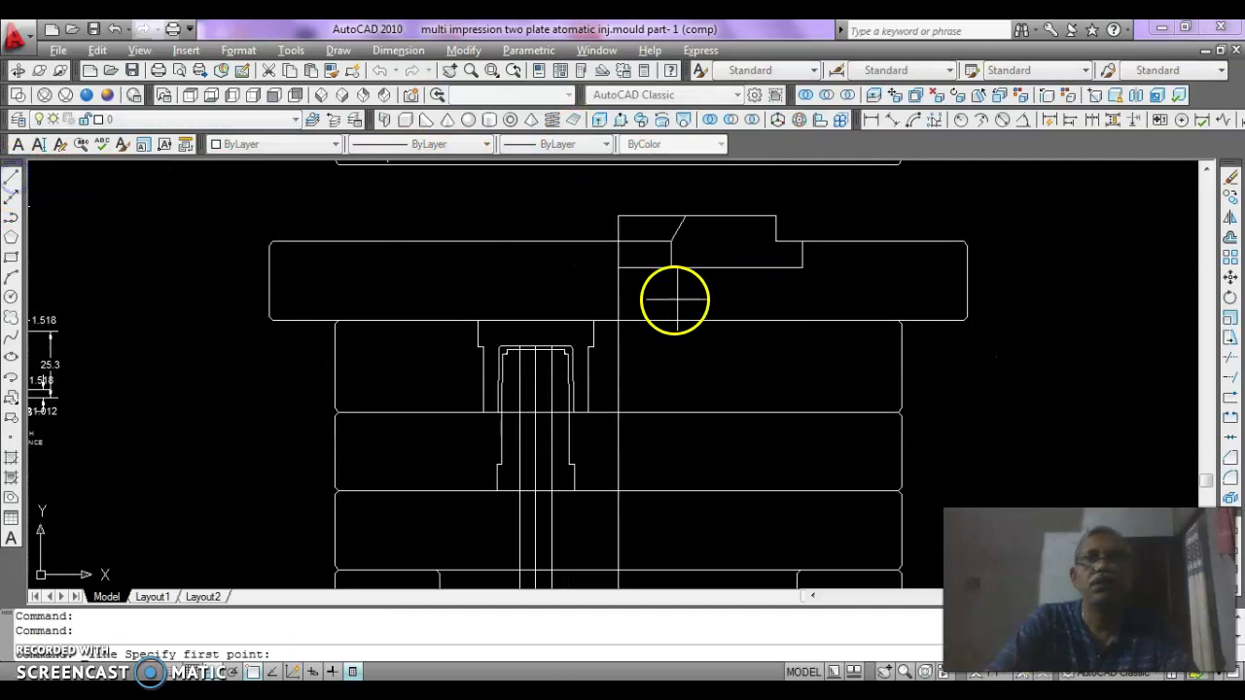
left_click(639, 271)
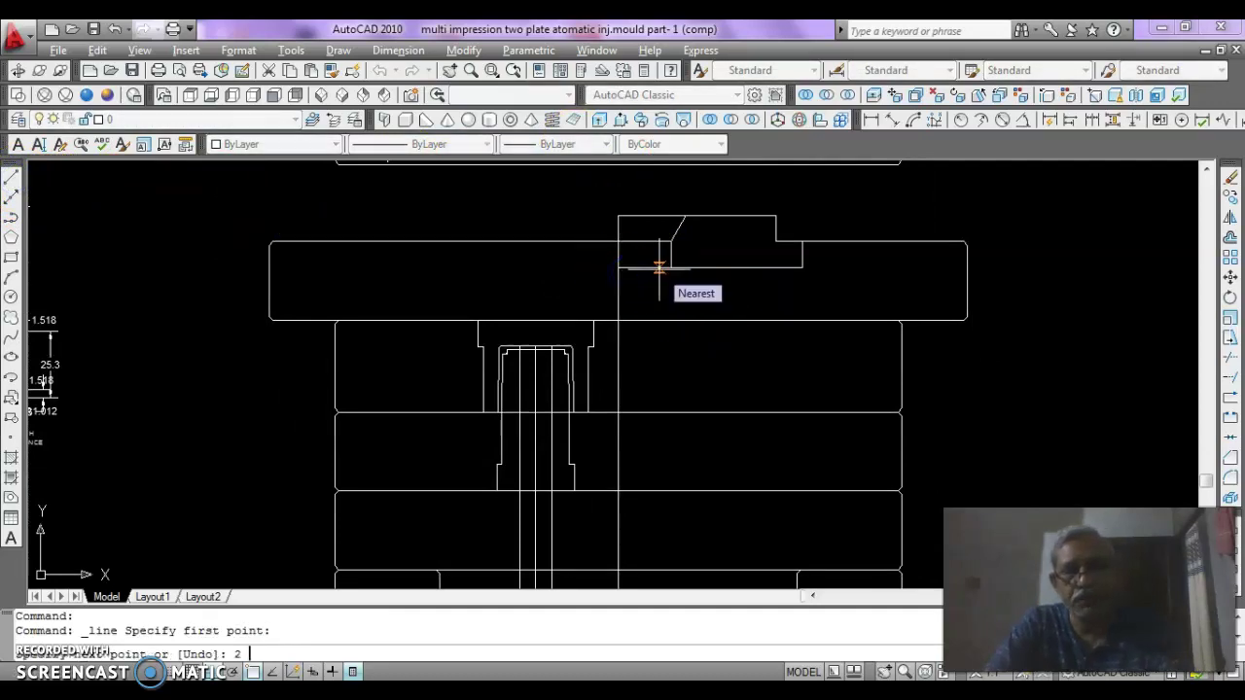
key("Return")
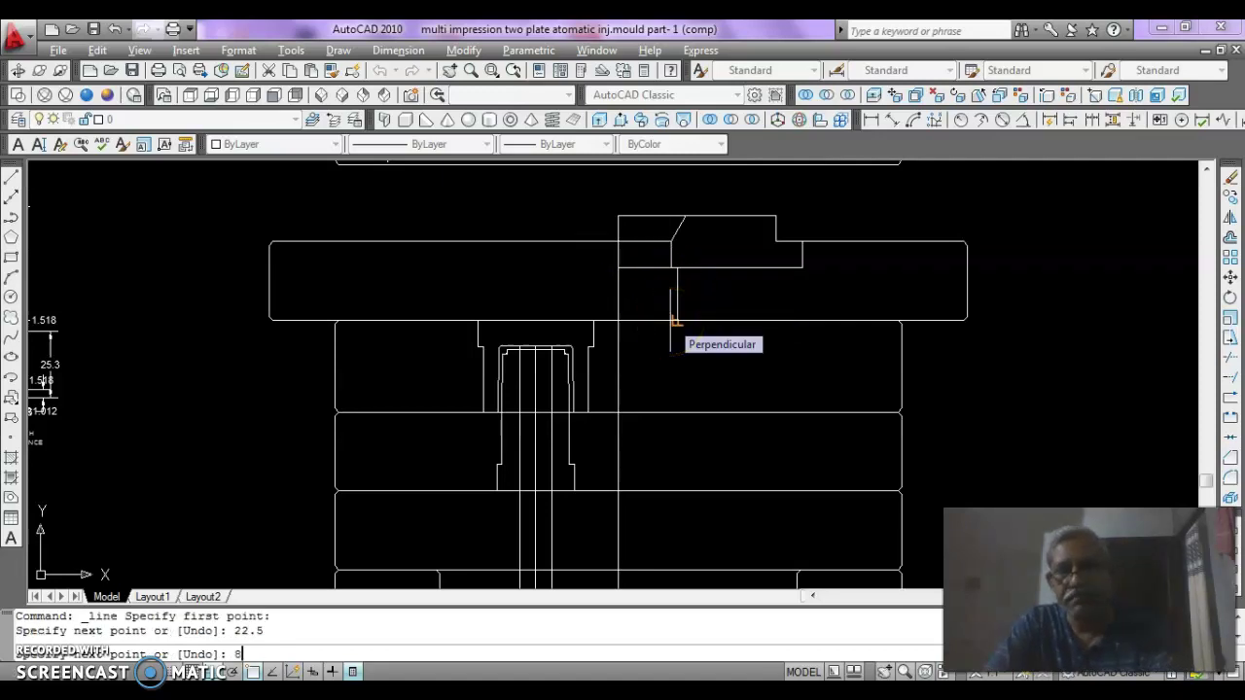
type("8")
key("Return")
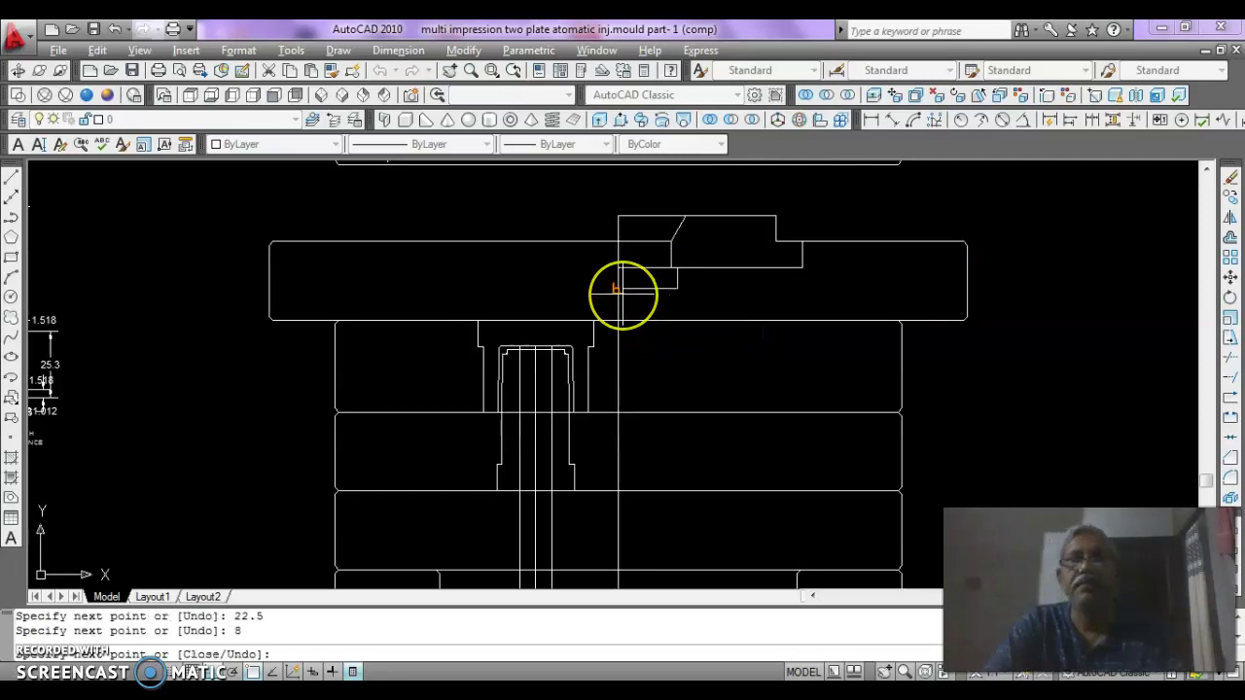
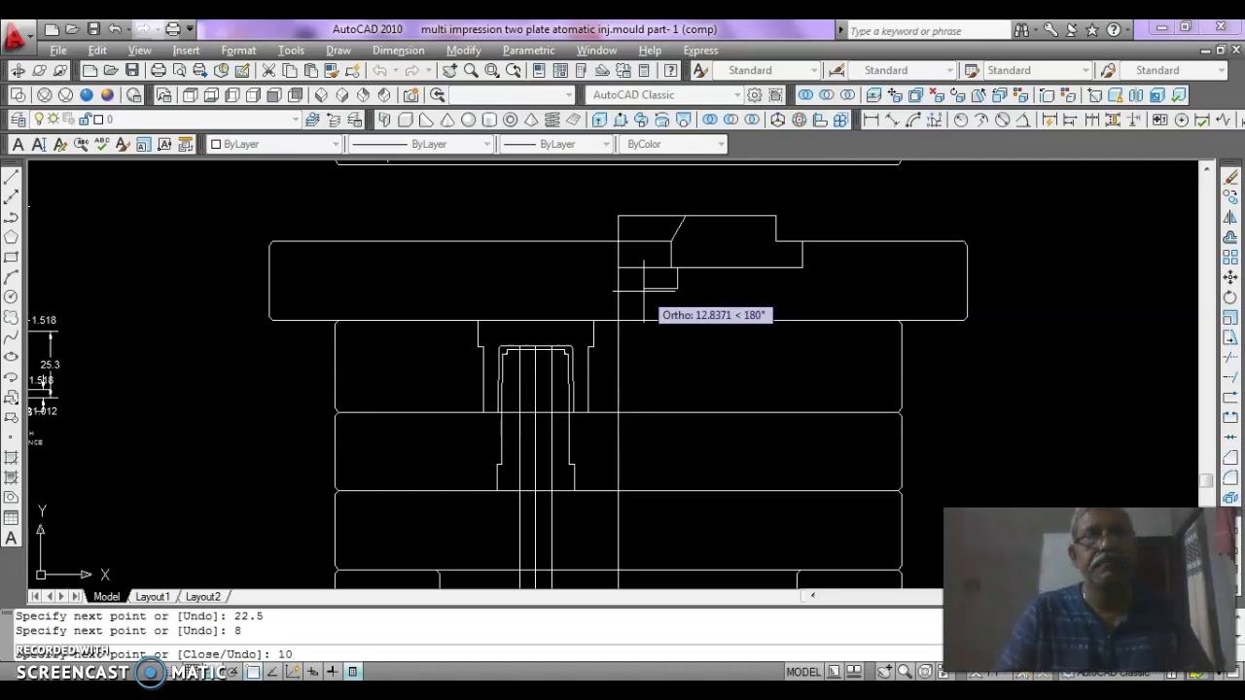
key("Return")
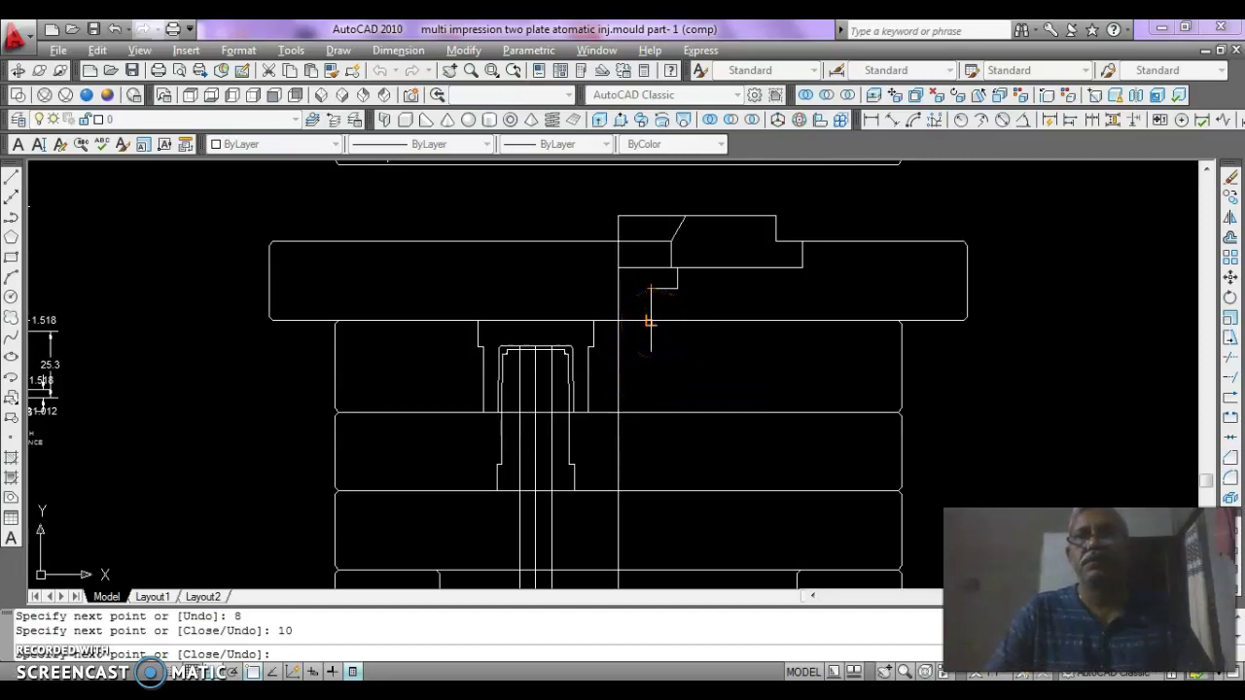
left_click(651, 414)
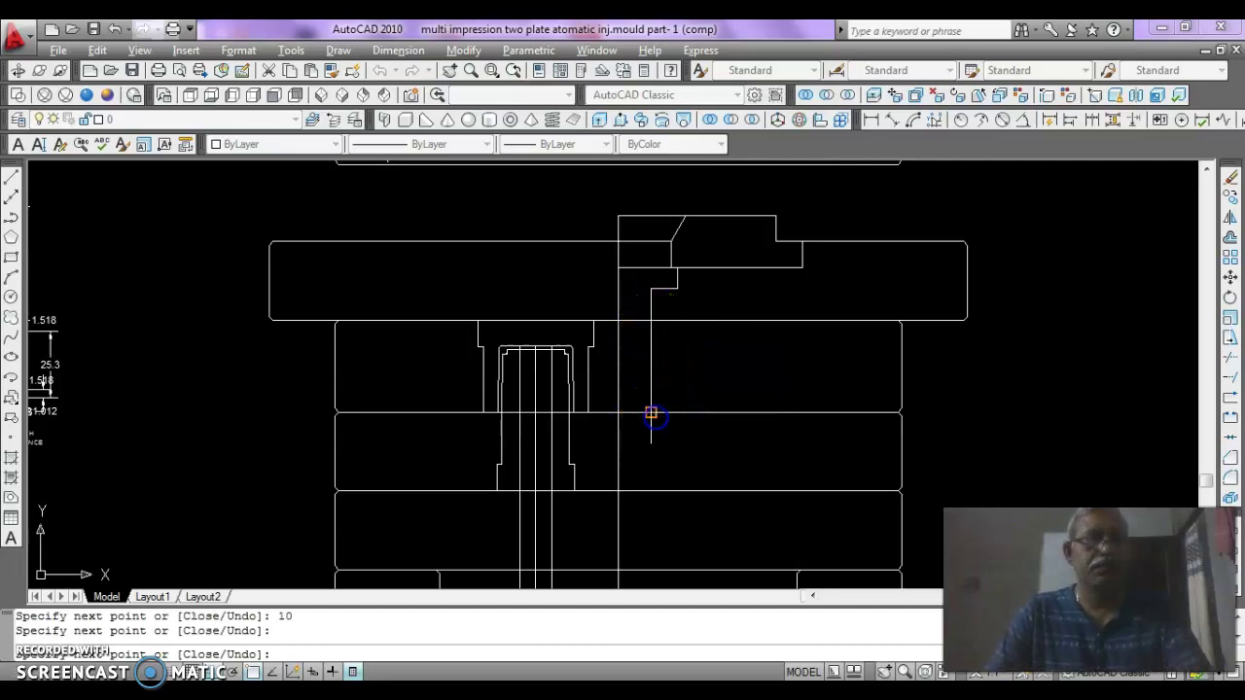
key("Escape")
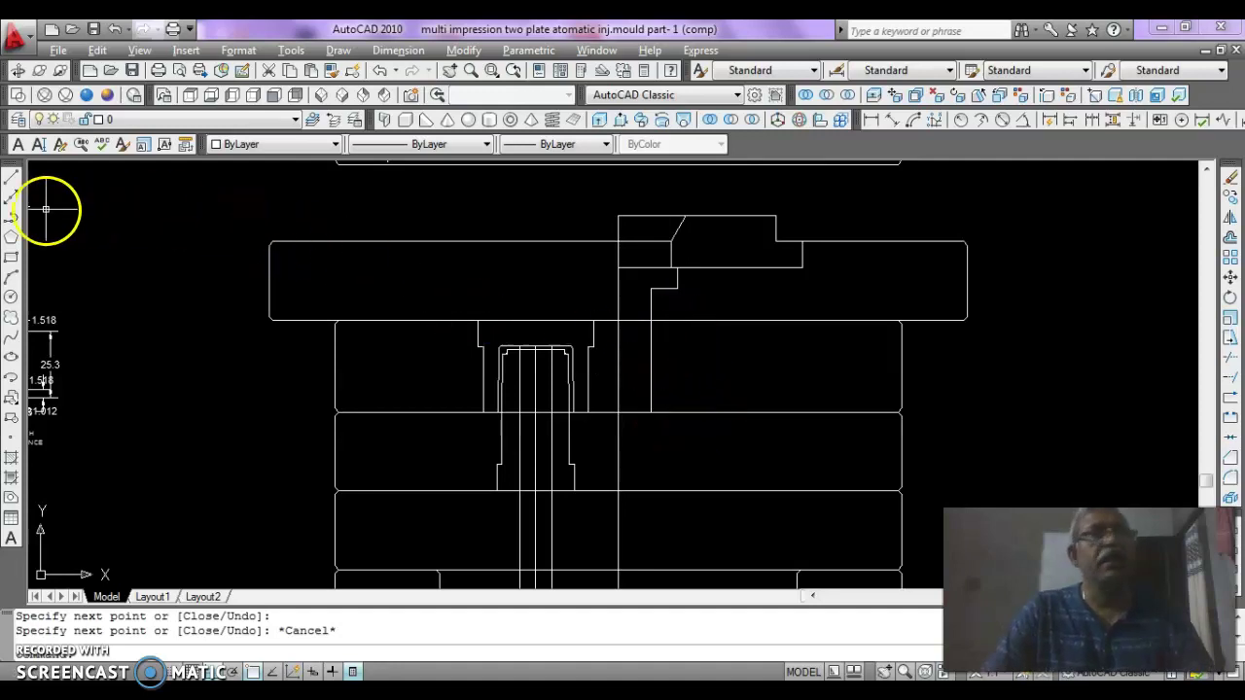
- Draw a circle of radius 15 centred where the centre line meets the recess bottom
left_click(12, 297)
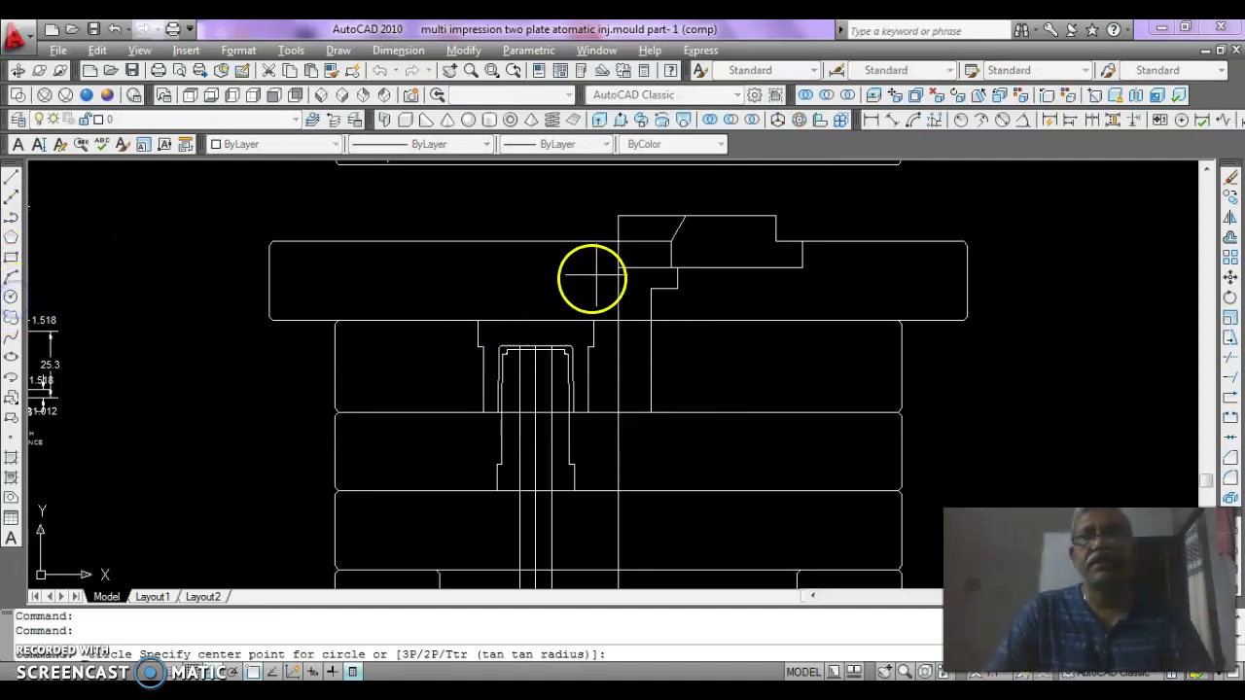
left_click(618, 267)
type("15")
key("Return")
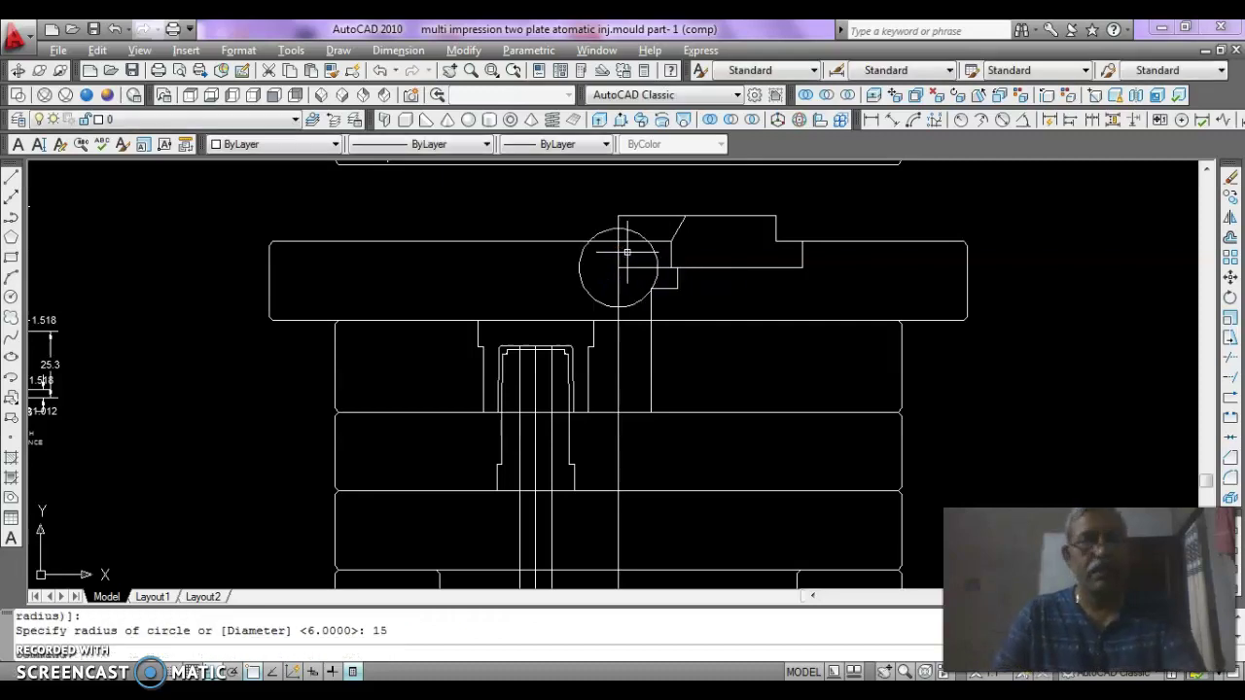
key("Escape")
- Move the radius 15 circle straight up by 12
type("m")
key("Return")
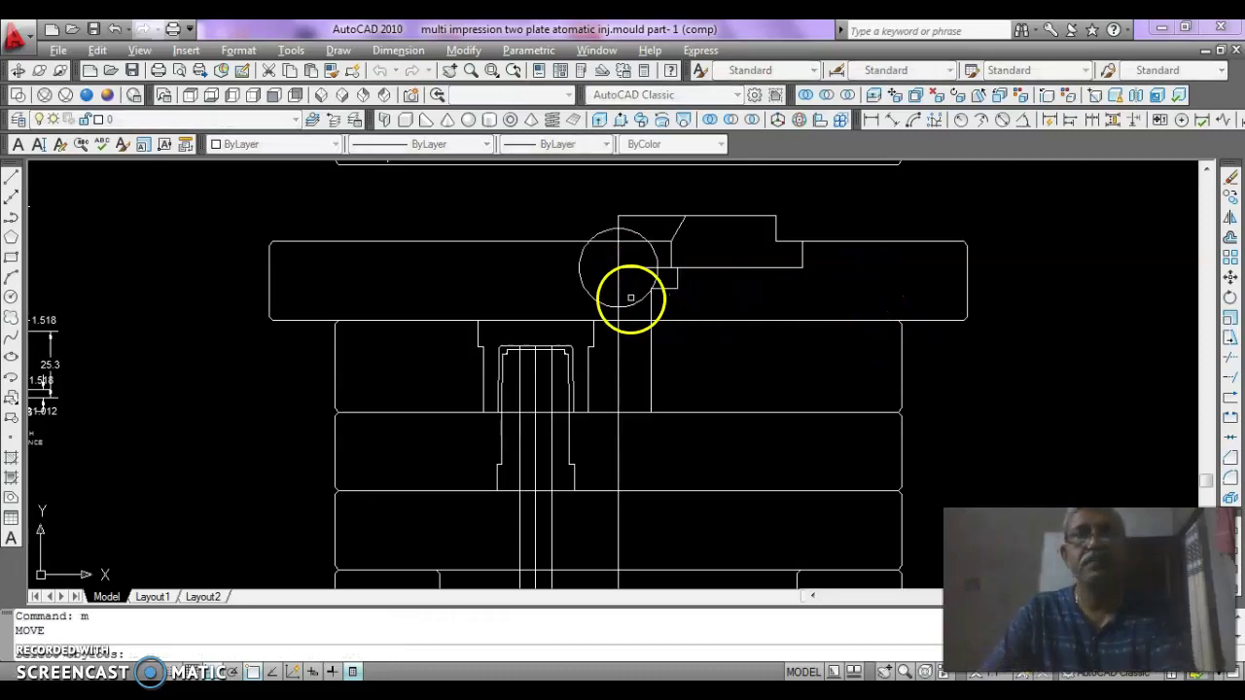
left_click(632, 299)
key("Return")
left_click(746, 296)
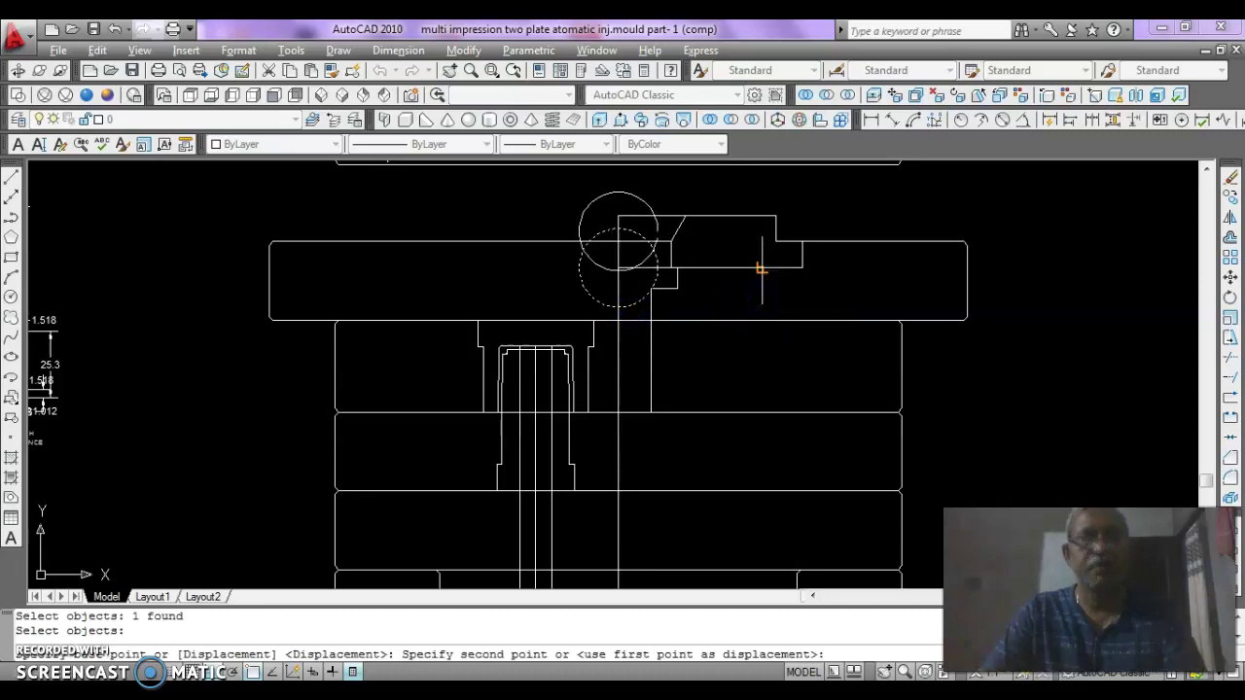
type("12")
key("Return")
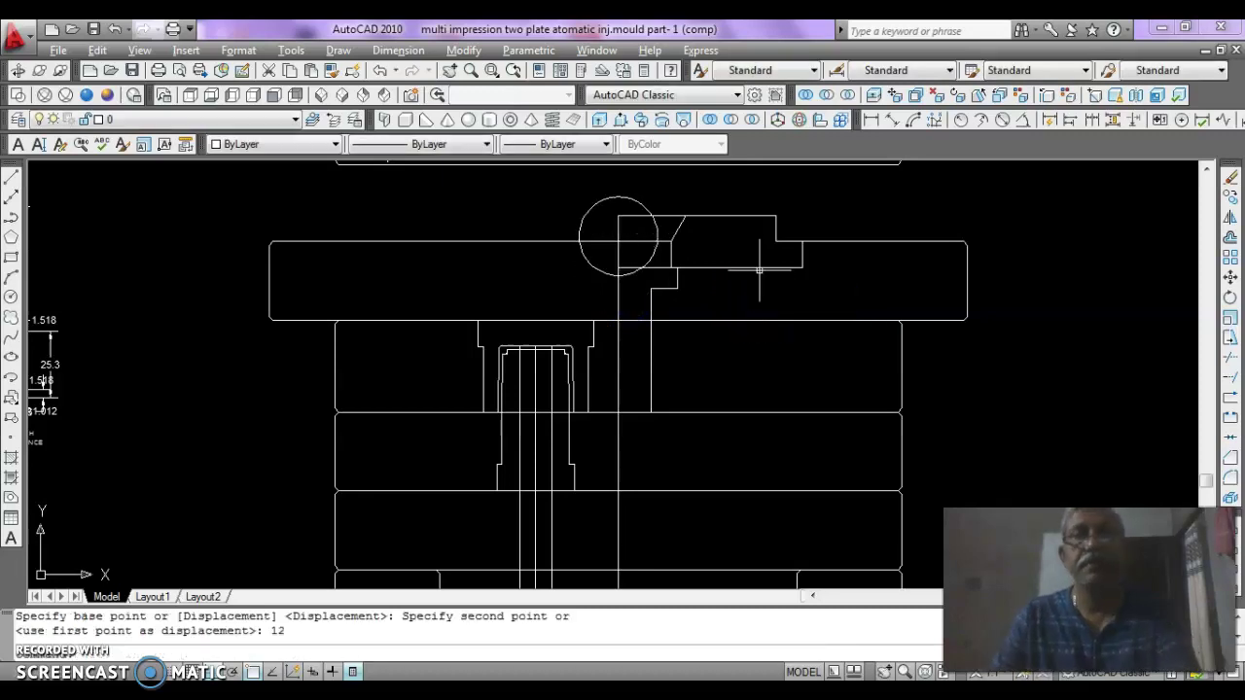
key("Escape")
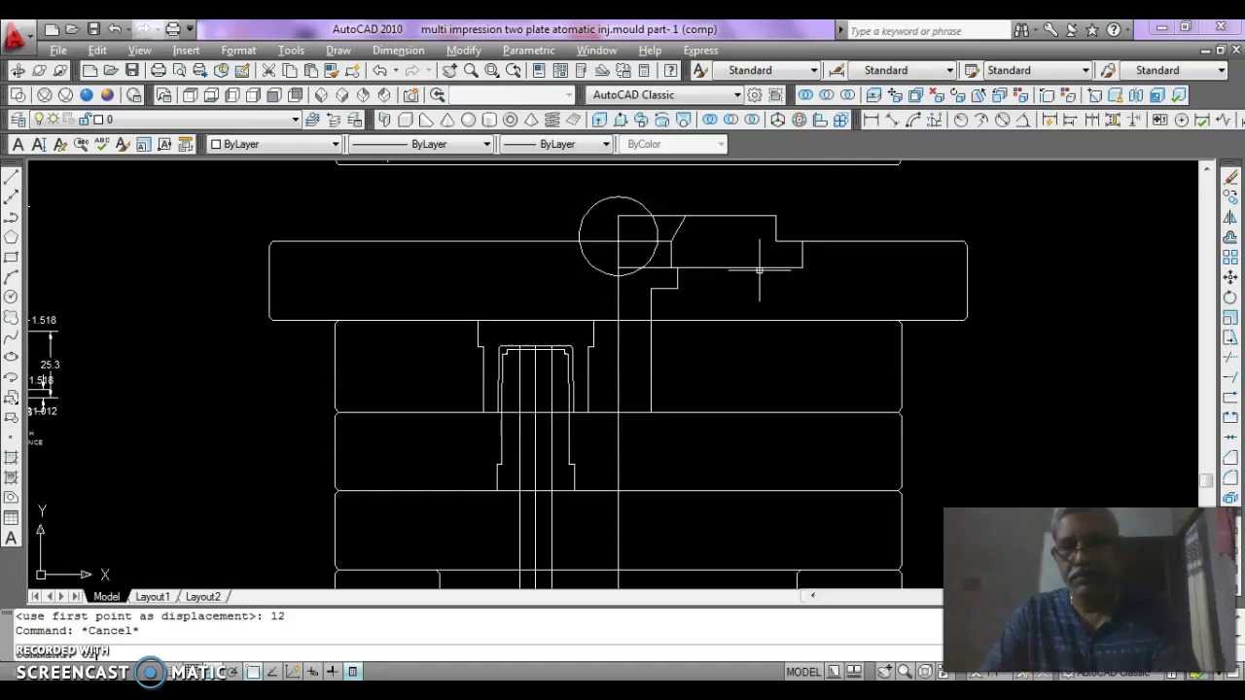
- Trim the circle against the recess bottom and centre line, keeping only the small arc below the recess to the right of centre
type("tr")
key("Return")
left_click(631, 260)
left_click(630, 261)
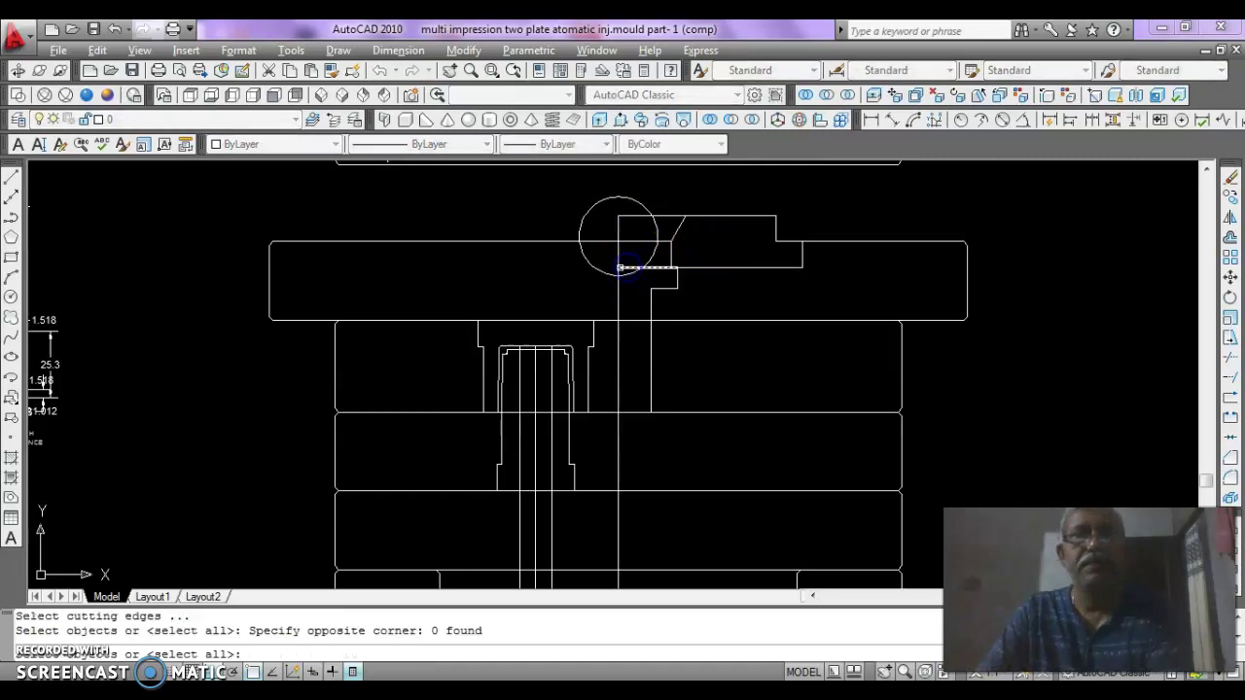
left_click(623, 266)
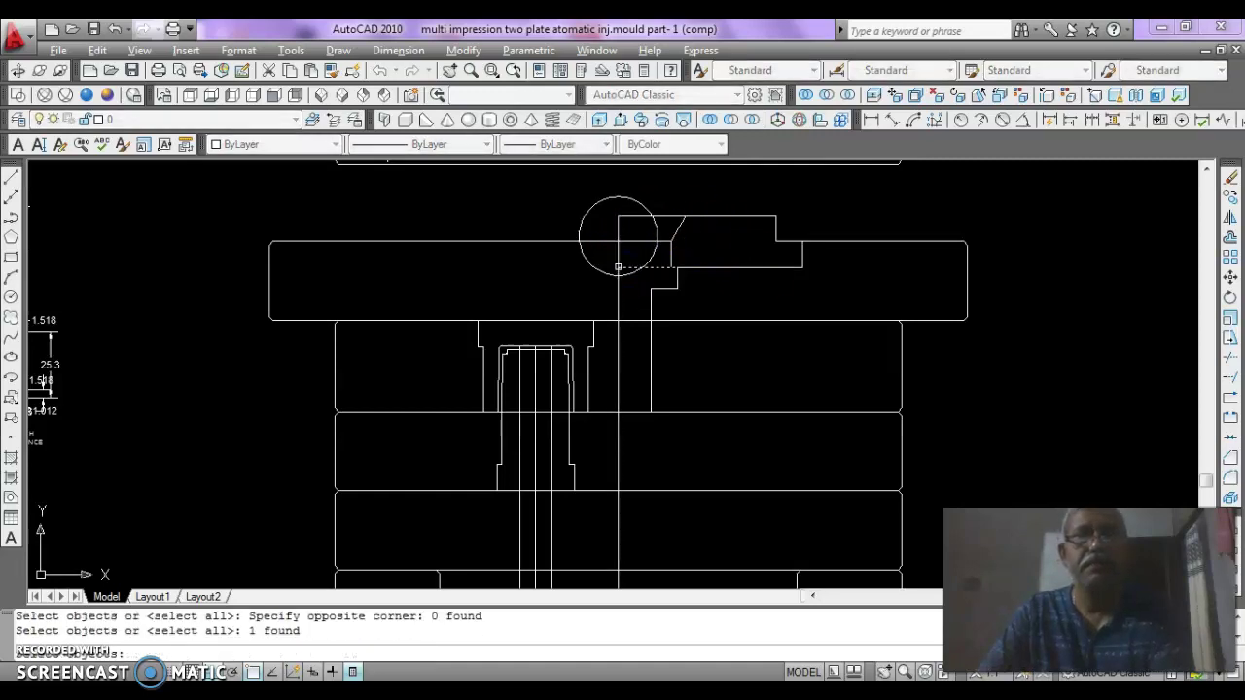
left_click(617, 266)
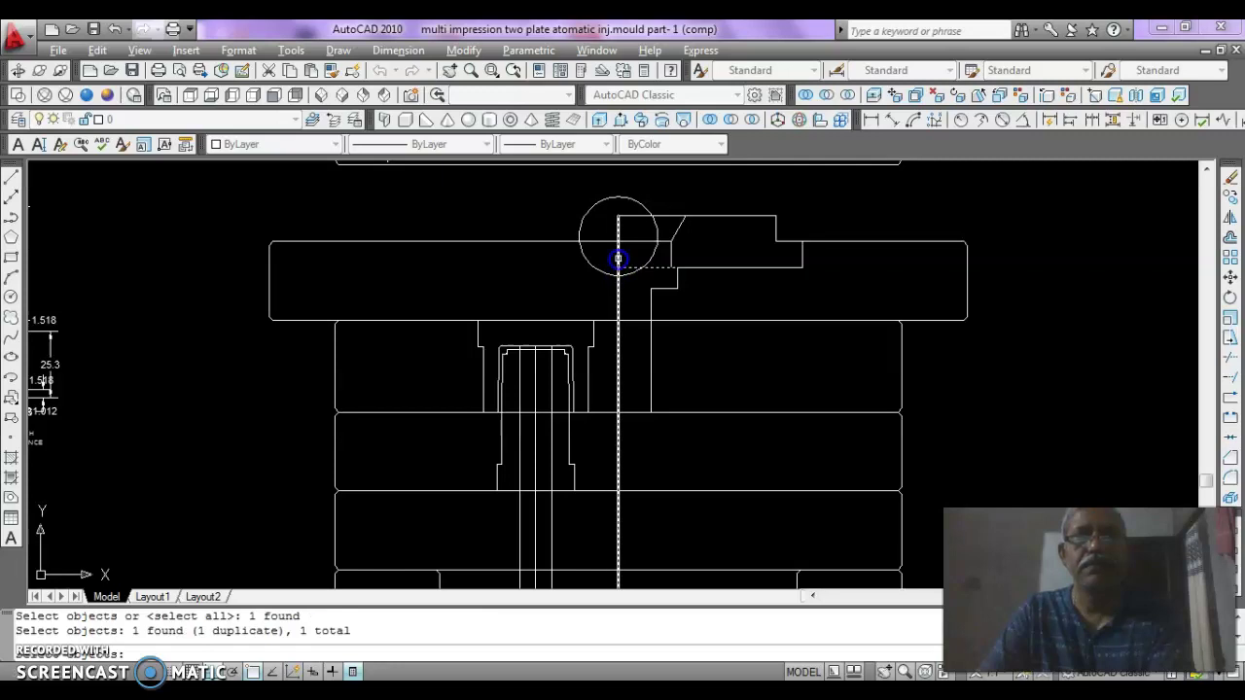
right_click(655, 244)
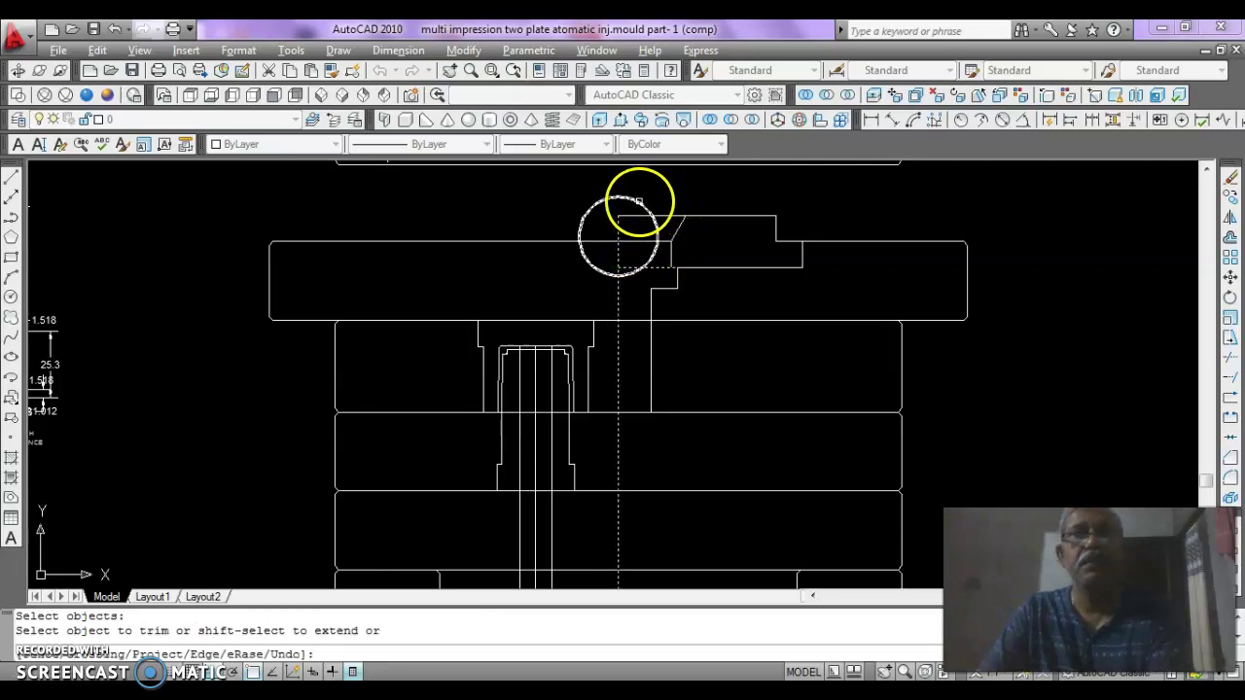
left_click(639, 201)
key("Escape")
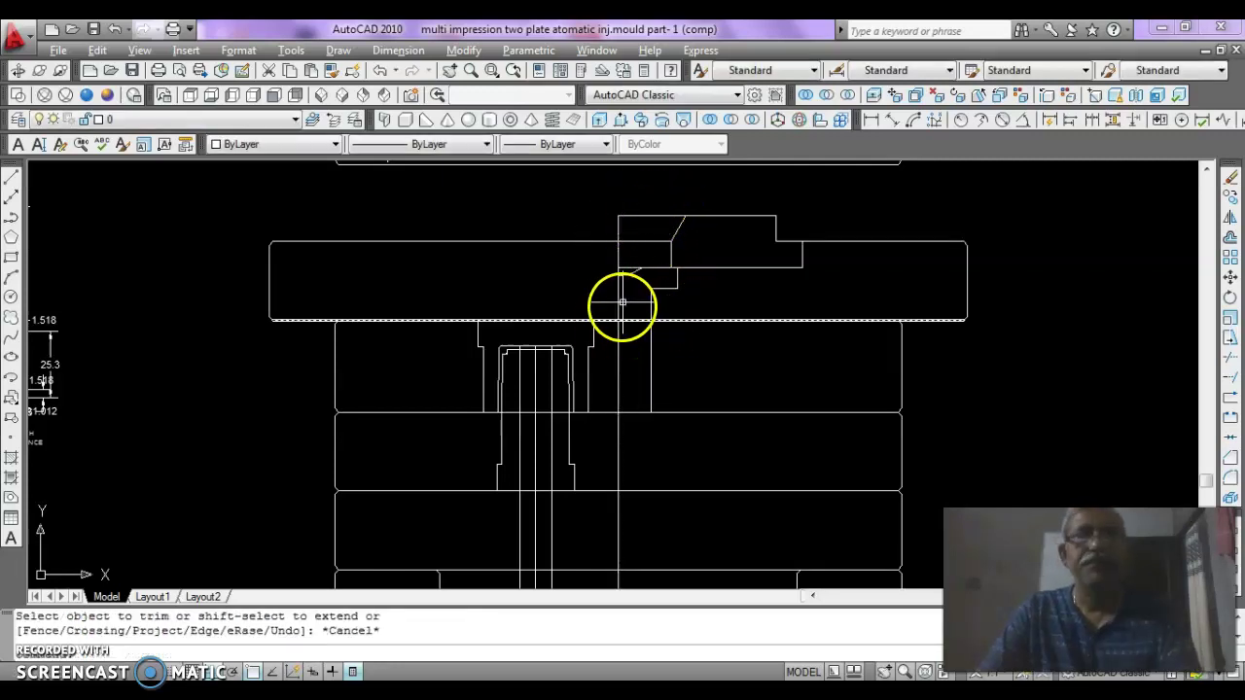
- Offset the sectional view's vertical centre line 2 to the right
type("o")
key("Return")
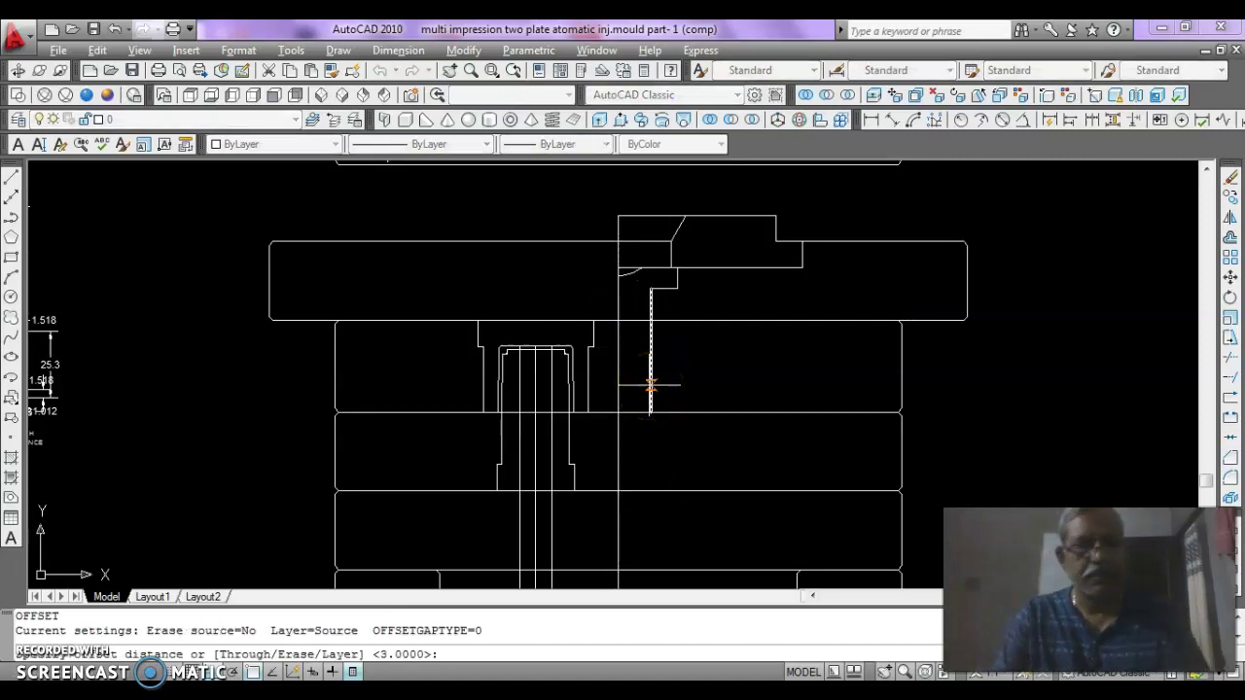
type("2")
key("Return")
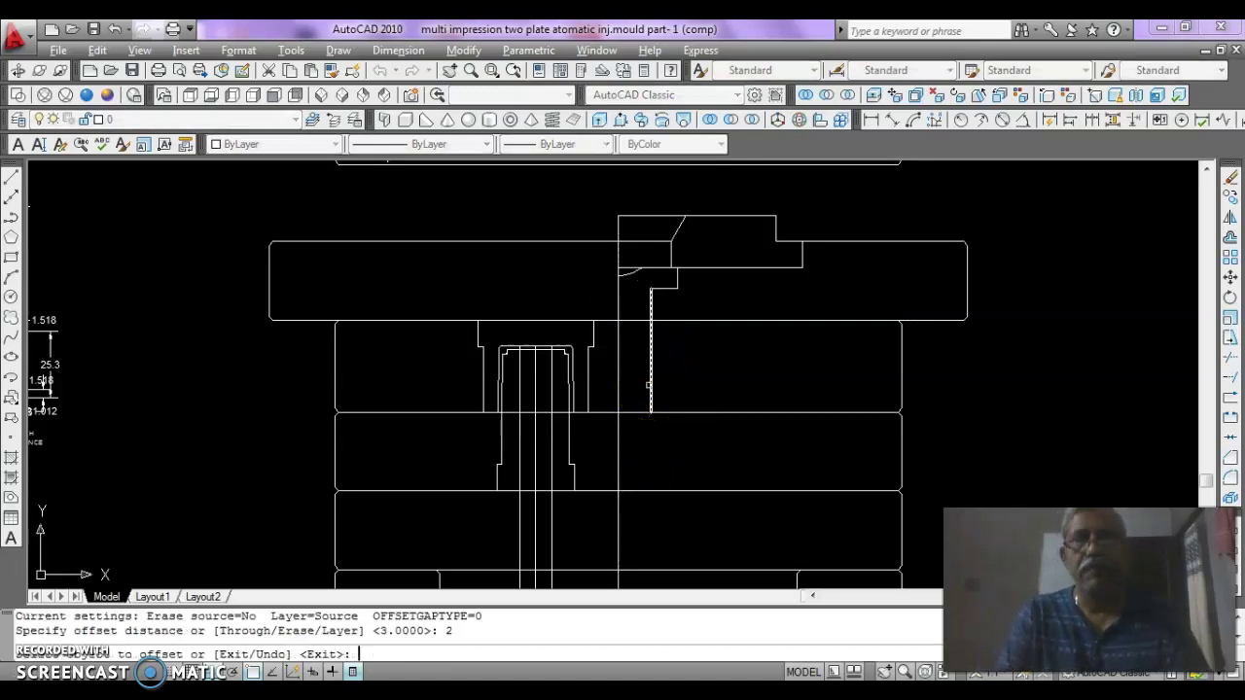
left_click(614, 359)
left_click(724, 372)
left_click(474, 283)
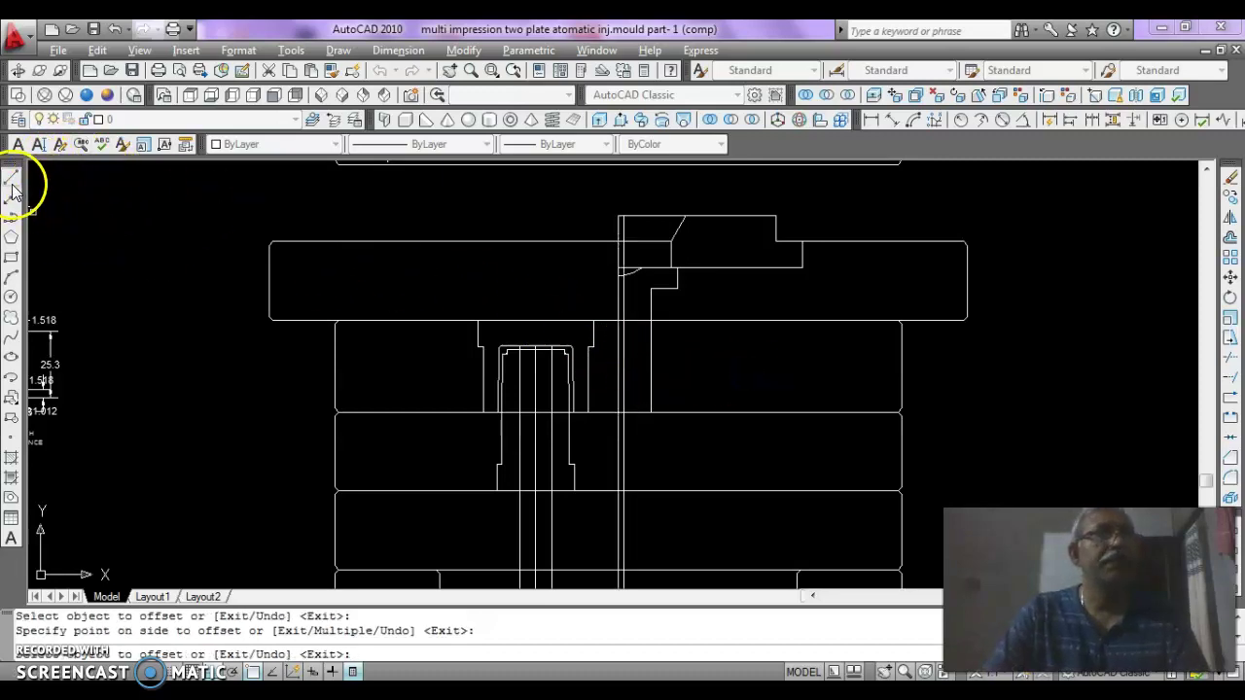